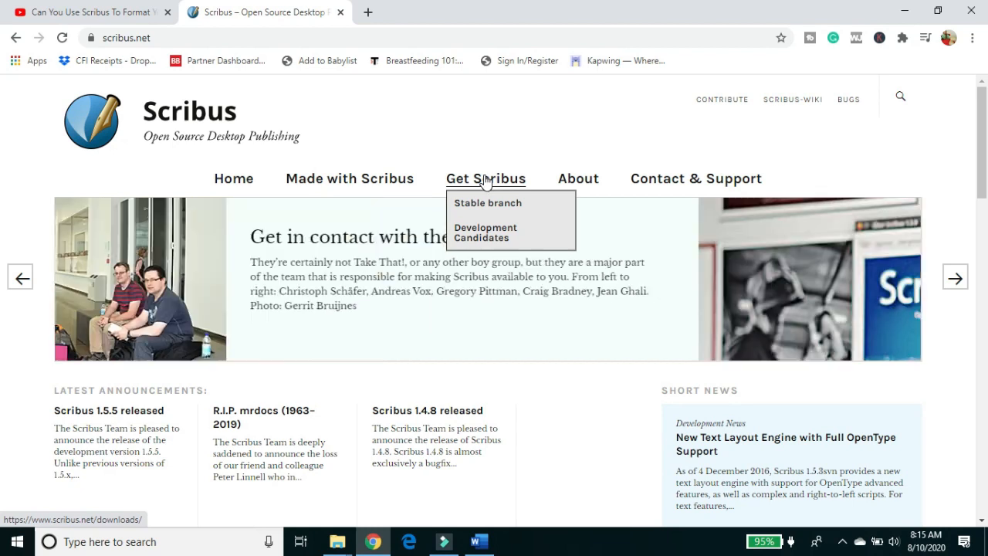
- Minimize the open windows, launch Scribus 1.4.8 from the desktop and dismiss the missing Ghostscript warning
left_click(904, 17)
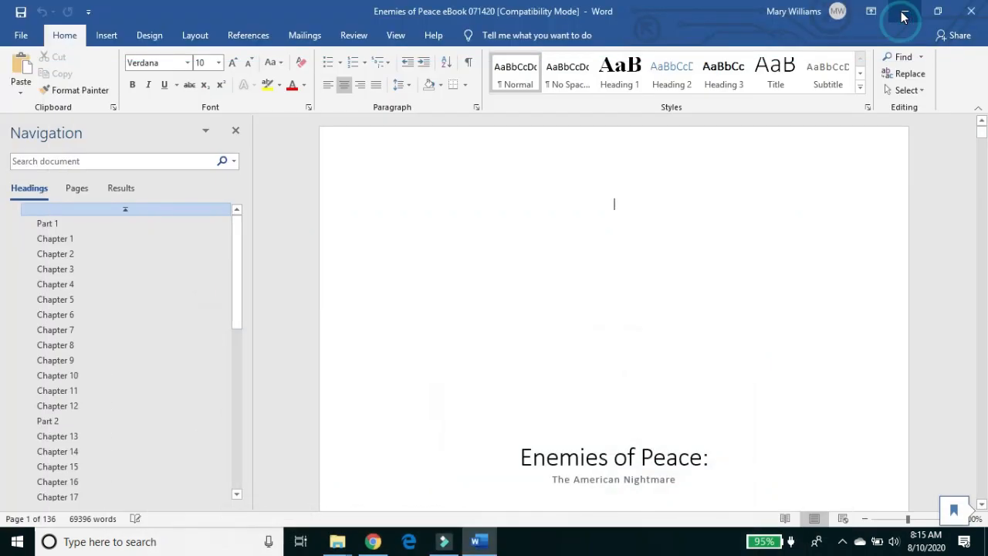
left_click(905, 18)
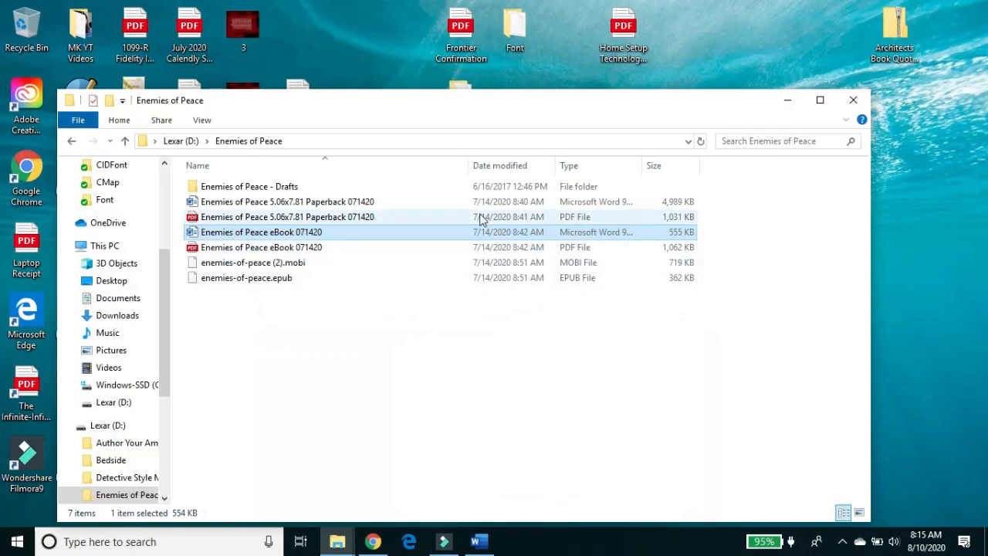
left_click(785, 100)
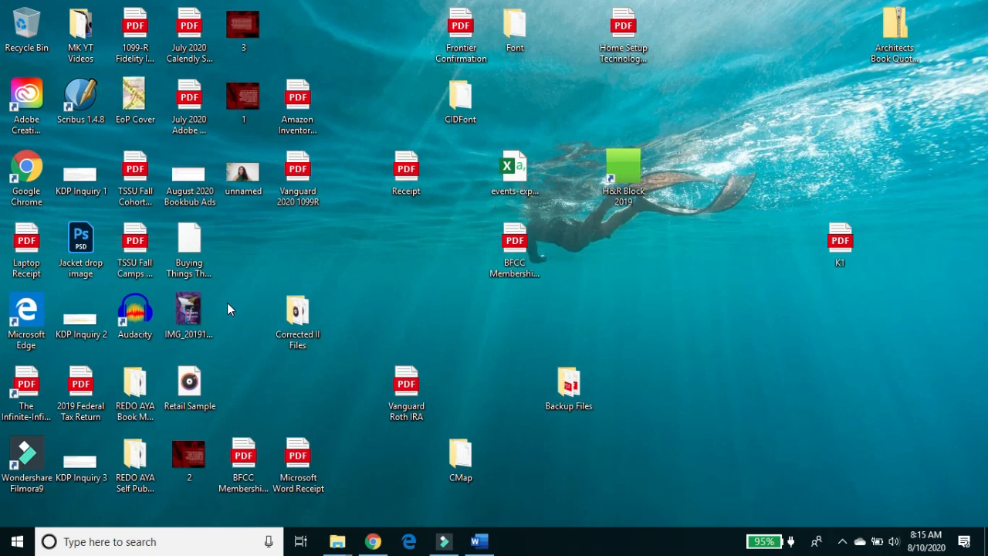
double_click(82, 107)
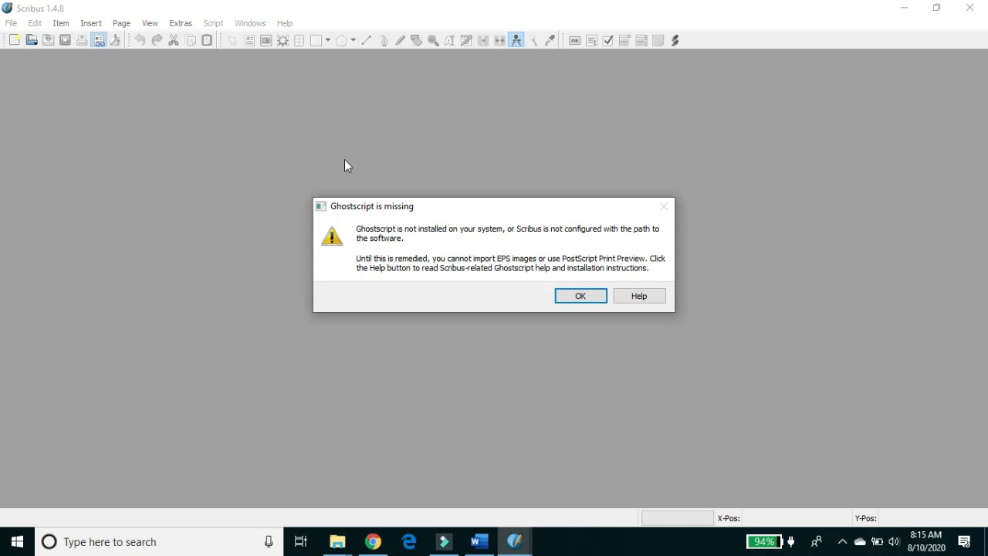
left_click(577, 297)
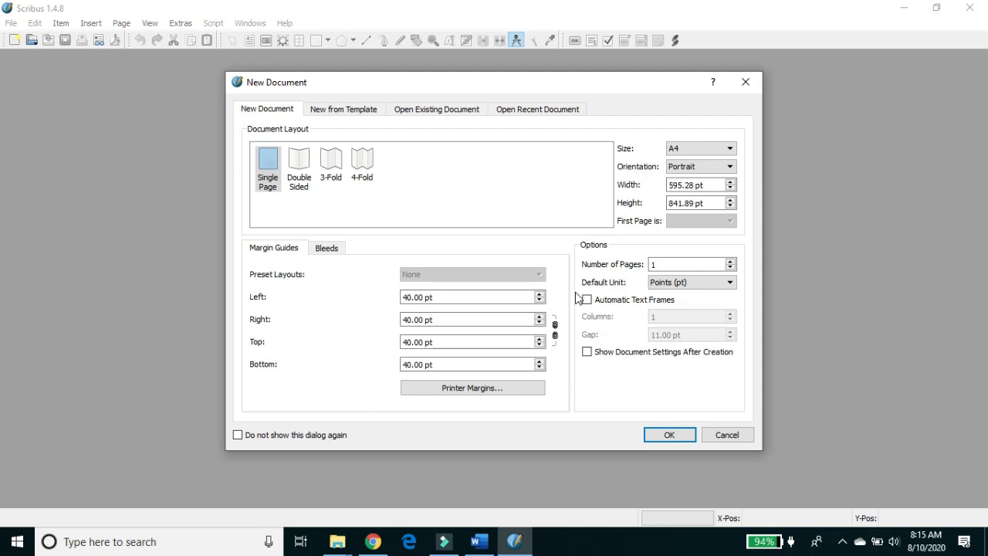
- Choose the Double Sided layout with a Custom page size and Inches as the default unit for the new document
left_click(306, 175)
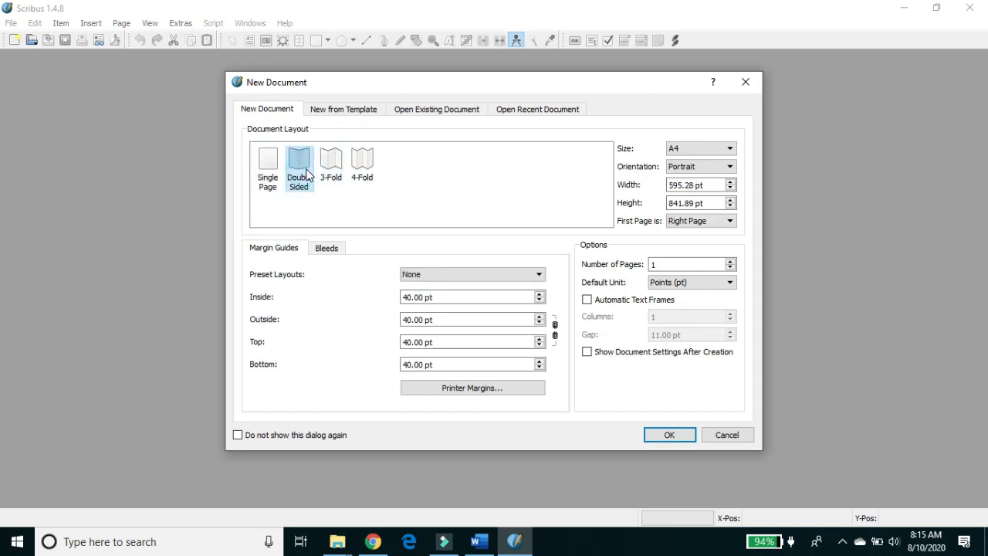
left_click(726, 148)
left_click_drag(730, 172, 744, 276)
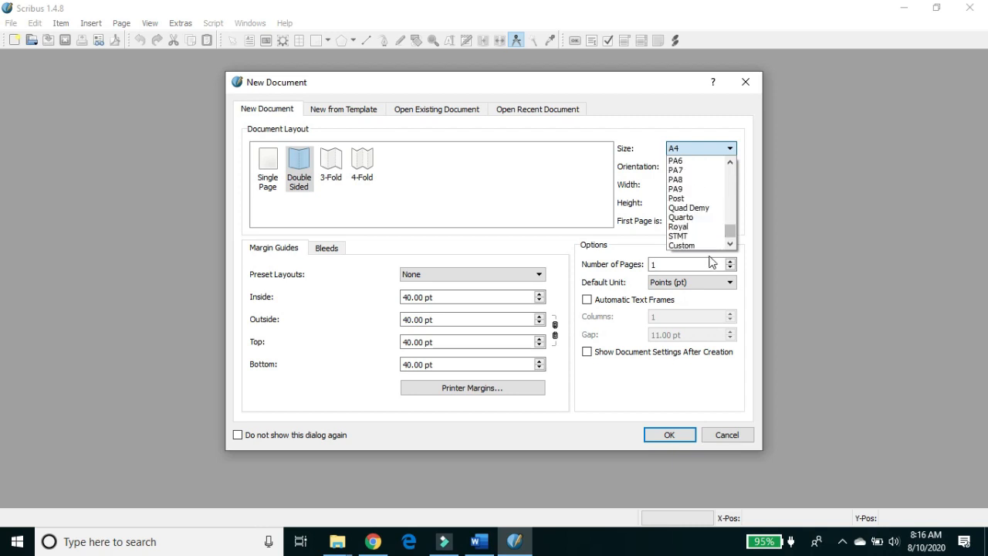
left_click(695, 245)
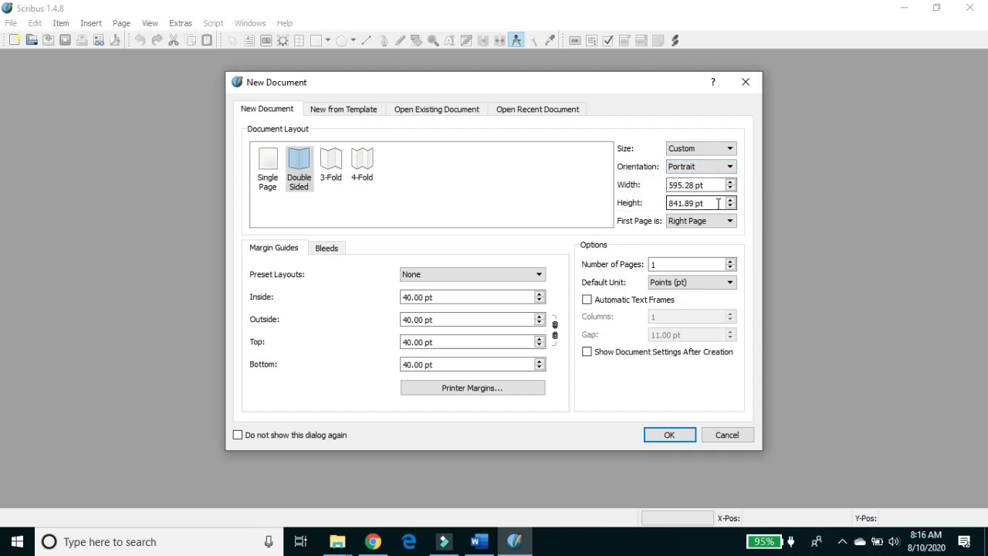
left_click(701, 283)
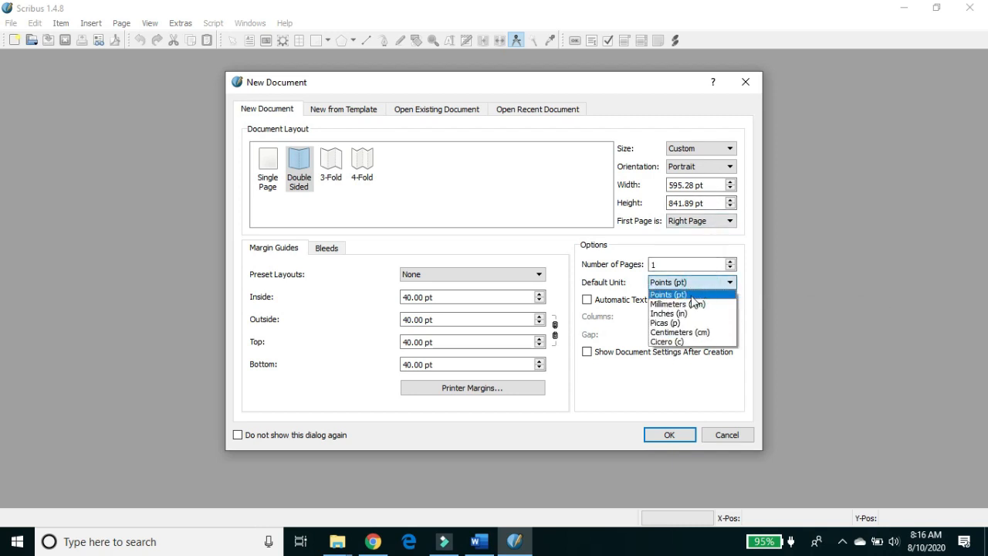
left_click(684, 314)
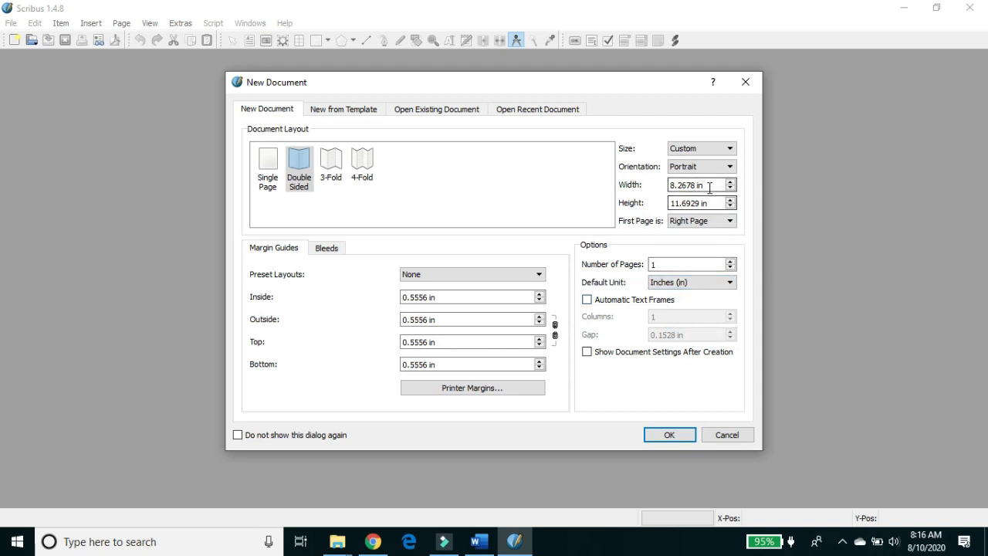
- Set the page size to 6 in wide by 9 in high and the number of pages to 10
left_click_drag(696, 186, 625, 187)
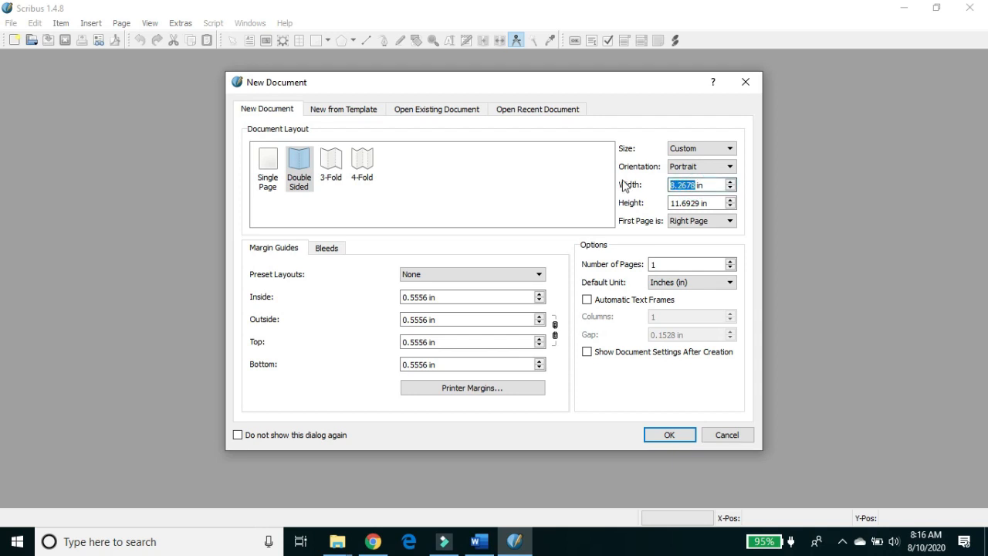
type("6")
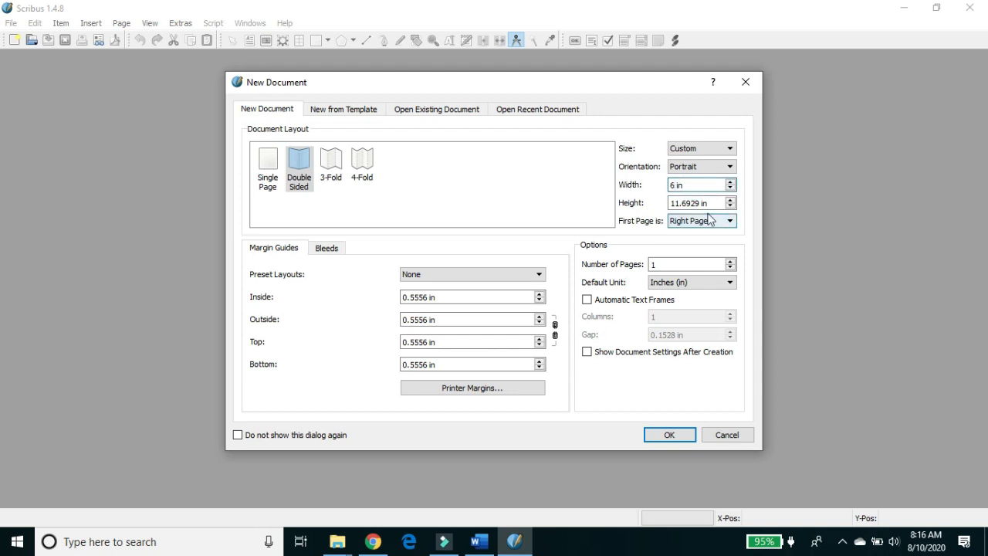
left_click_drag(699, 202, 627, 207)
type("9")
left_click(633, 207)
left_click(637, 216)
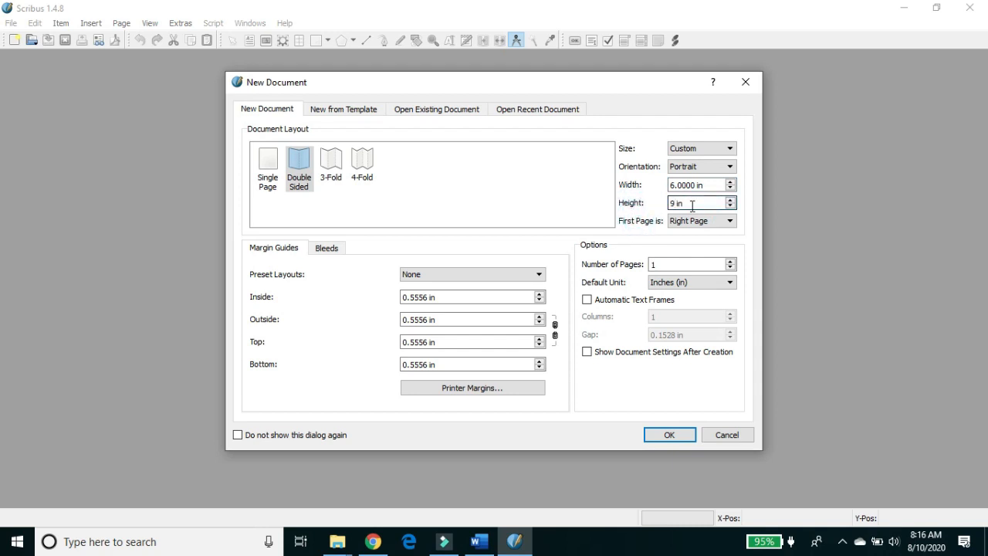
left_click(687, 186)
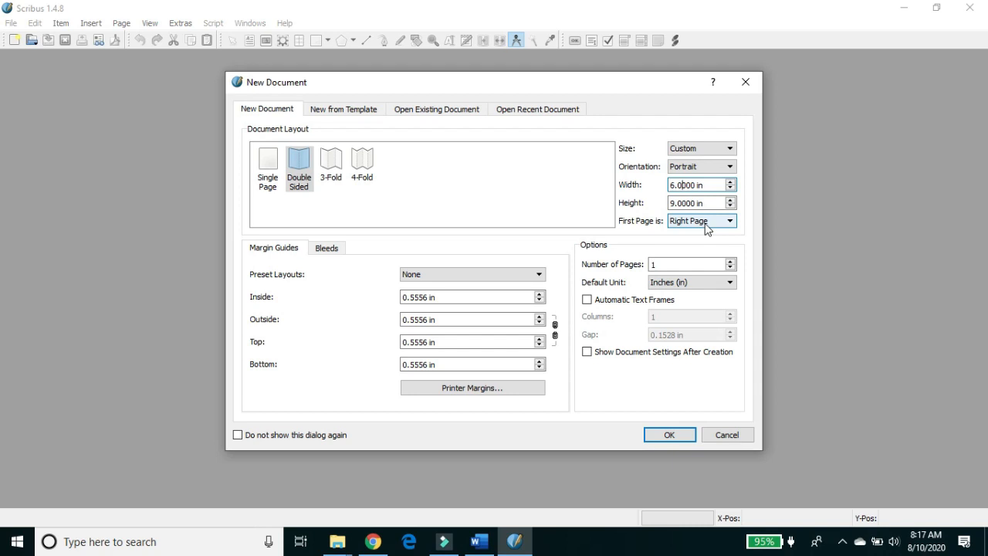
left_click(688, 263)
type("0")
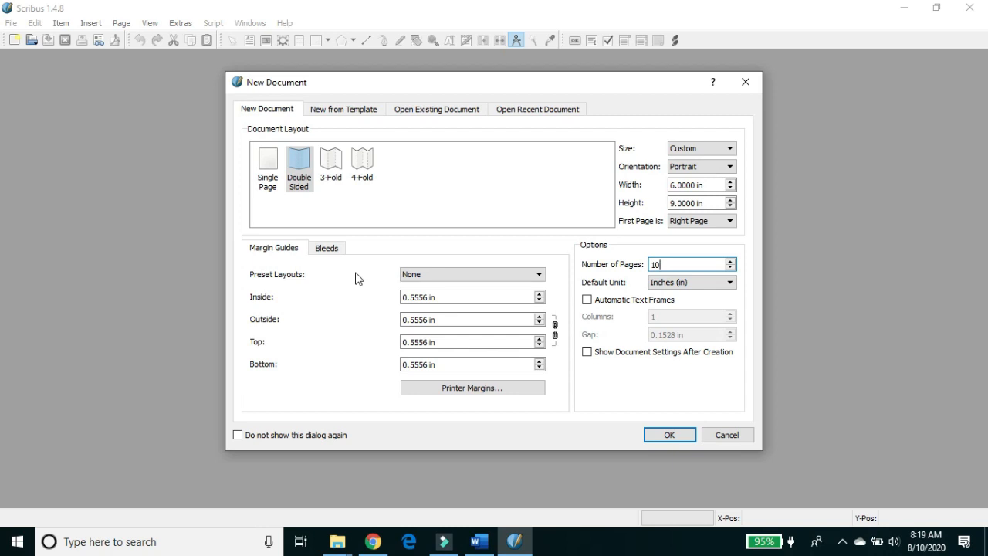
- Switch to Chrome, search for "ingramspark file creation guide" in a new tab and open IngramSpark's File Creation Guide PDF
left_click(373, 542)
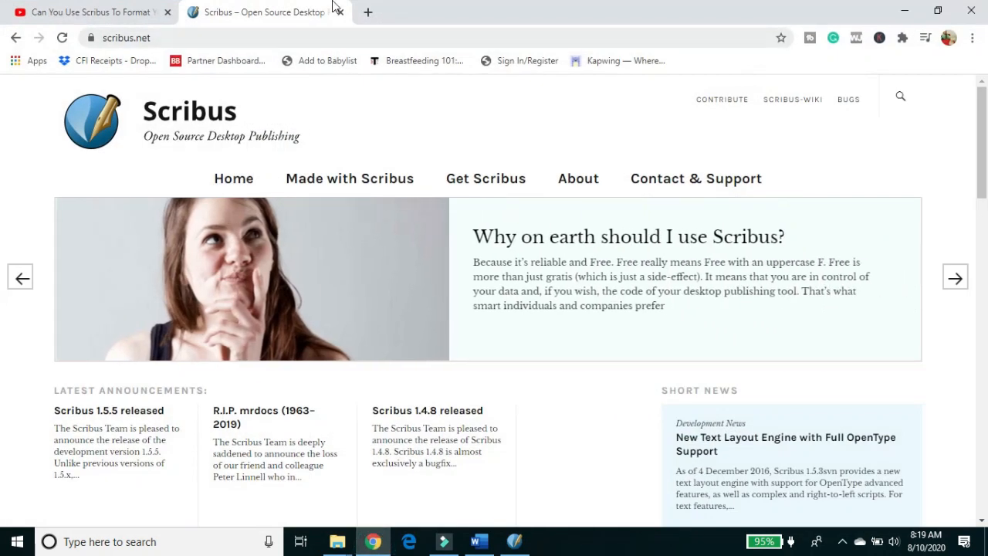
left_click(368, 12)
type("ingramspark.com")
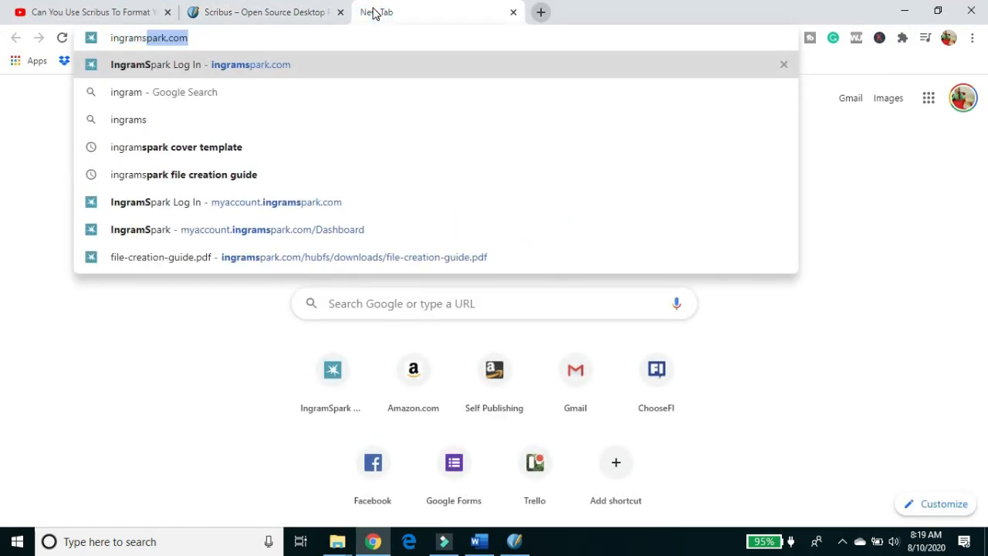
key("Down")
key("Down")
key("Down")
key("Return")
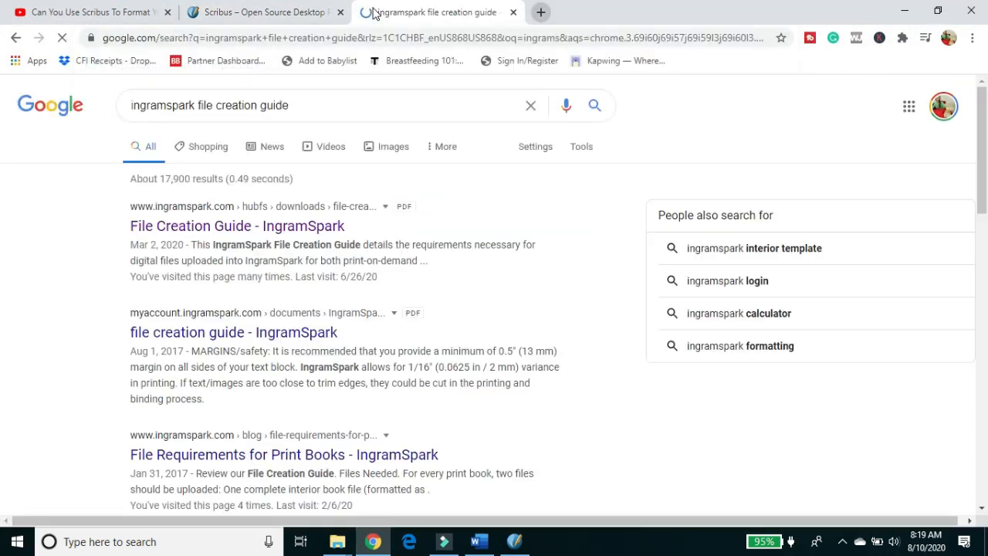
left_click(284, 228)
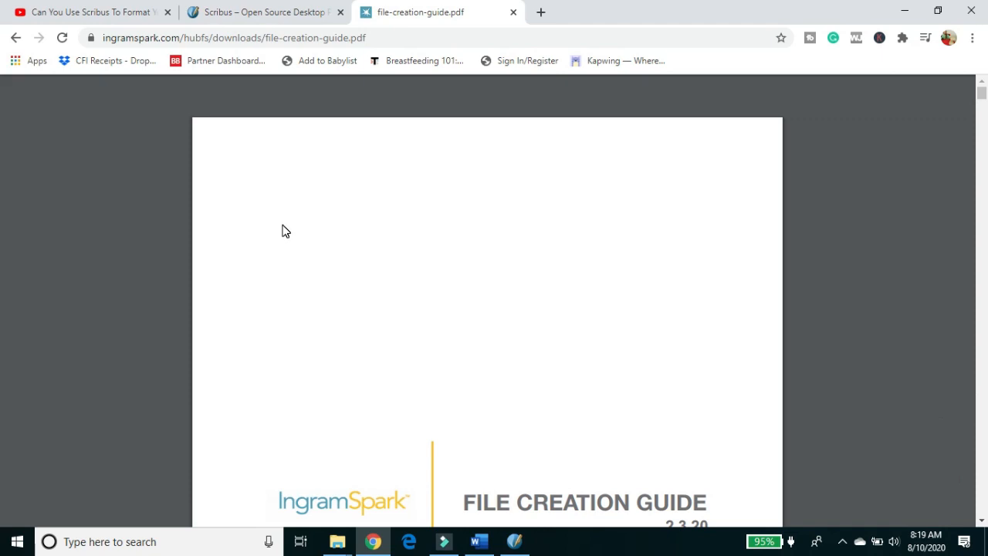
- Look through the guide's table of contents and search the PDF for "margin" to read the margin requirements
scroll(283, 231, "down", 10)
scroll(282, 231, "down", 1)
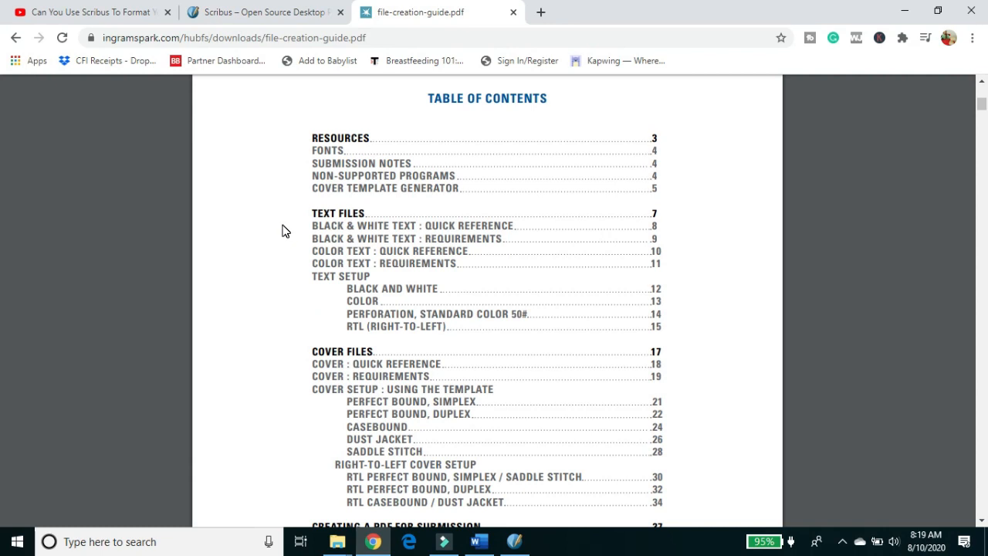
scroll(283, 231, "down", 2)
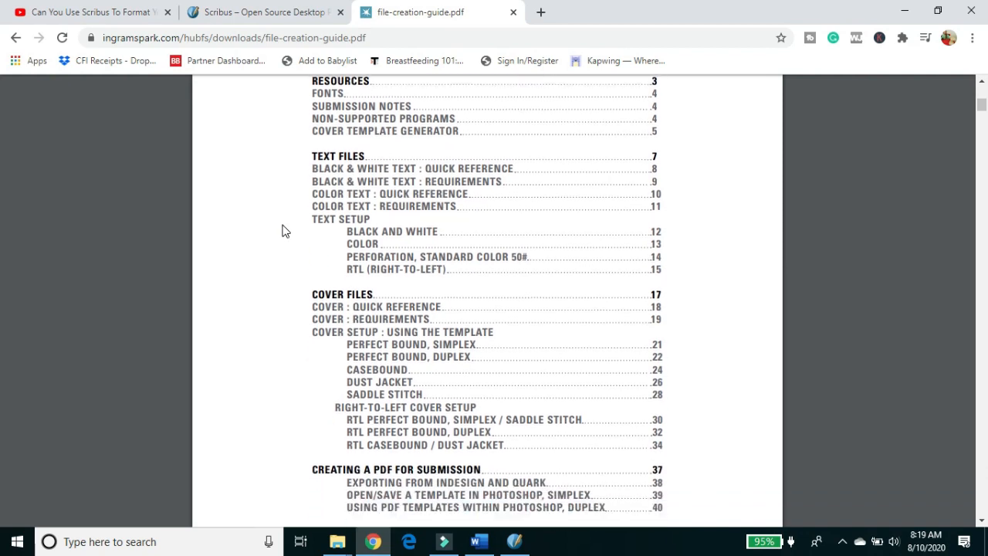
scroll(283, 231, "down", 6)
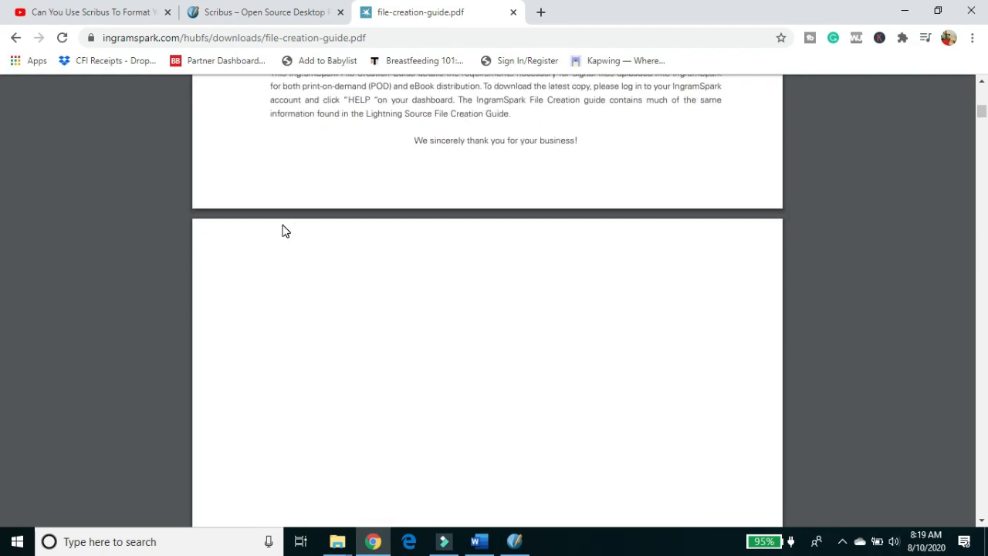
scroll(283, 231, "up", 2)
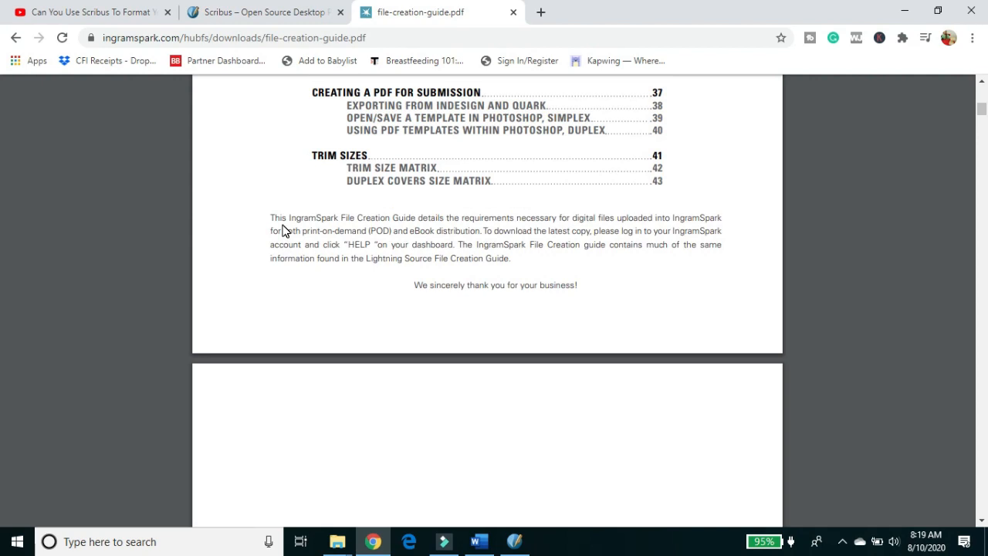
key("ctrl+f")
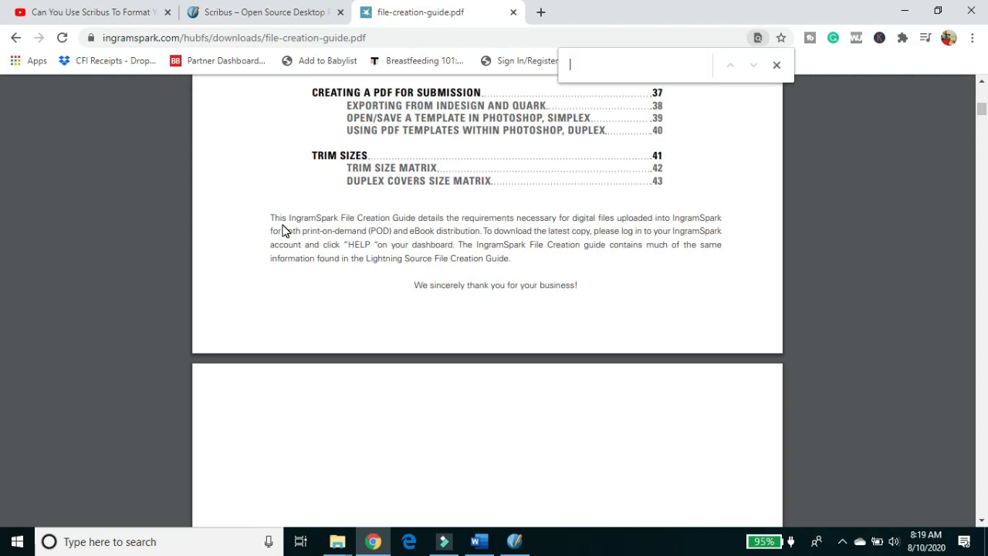
type("margin")
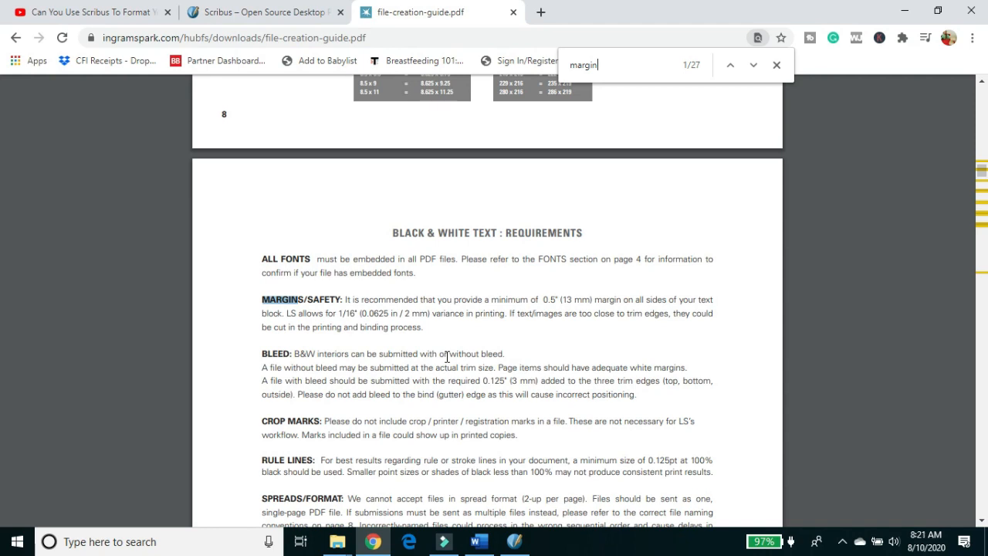
- Return to Scribus and set the inside margin to 0.86 in and the top margin to 0.76 in
left_click(499, 545)
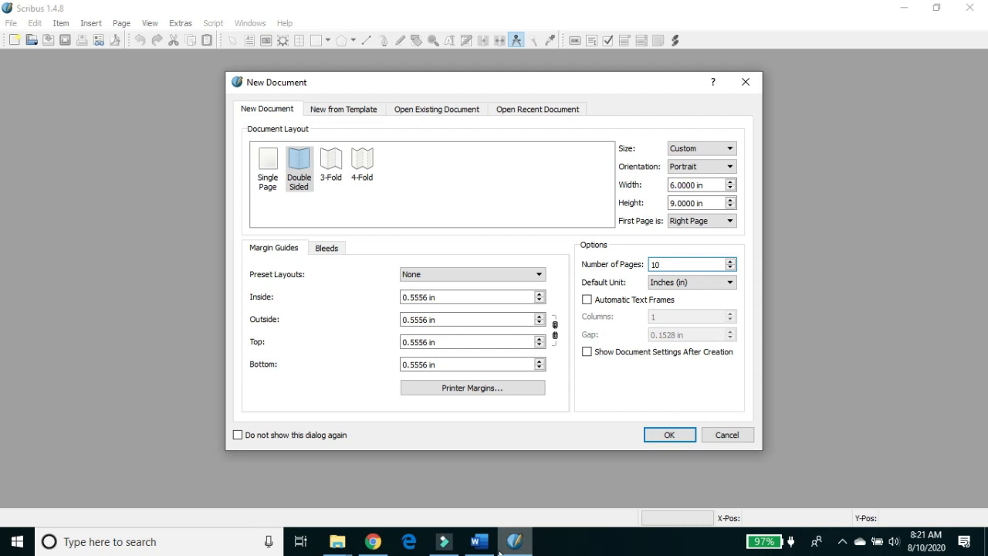
double_click(424, 299)
type("0.86")
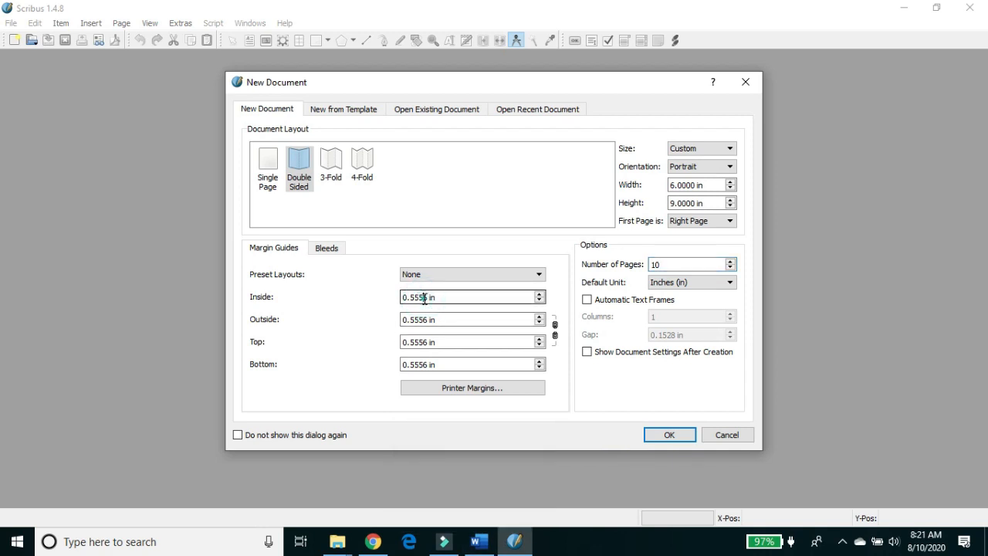
left_click(556, 337)
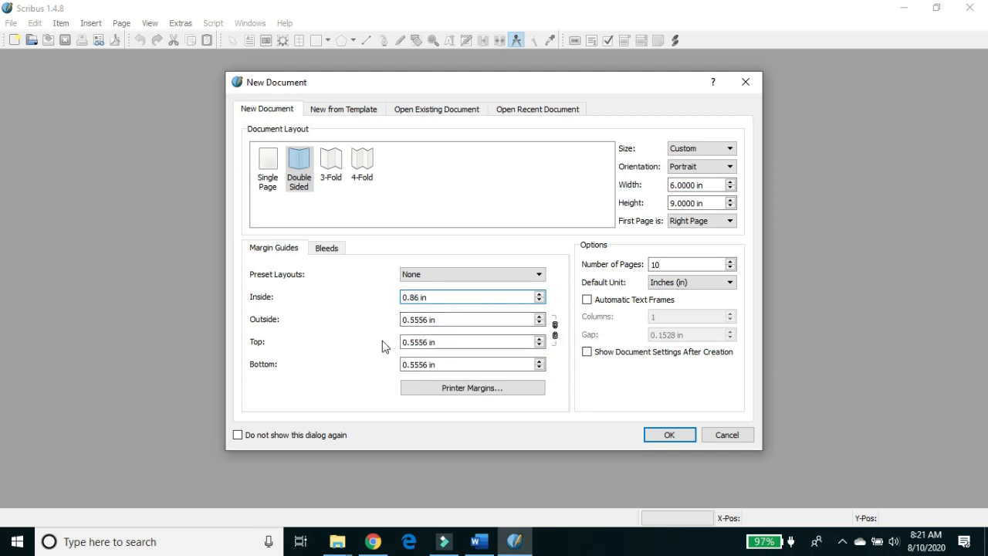
double_click(425, 342)
type("0.76")
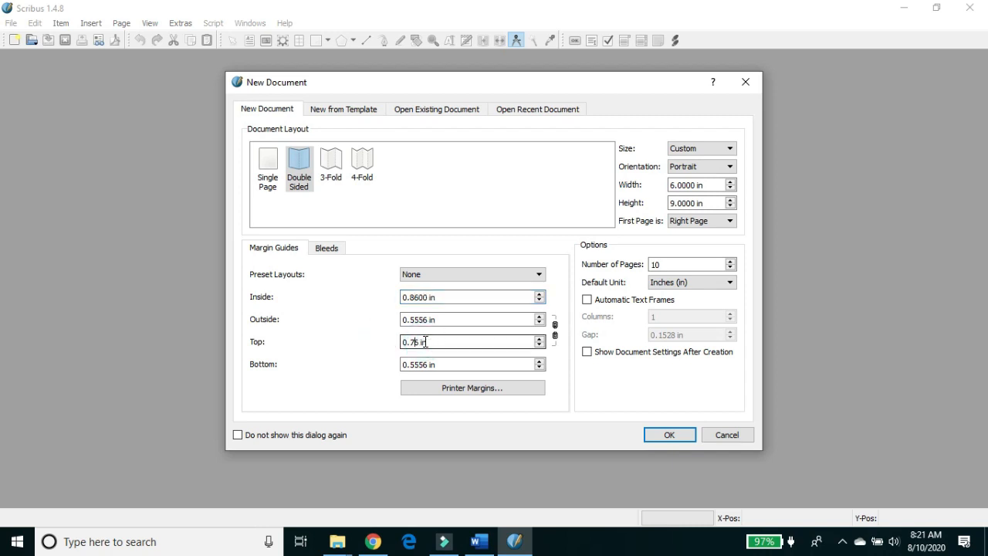
left_click(457, 365)
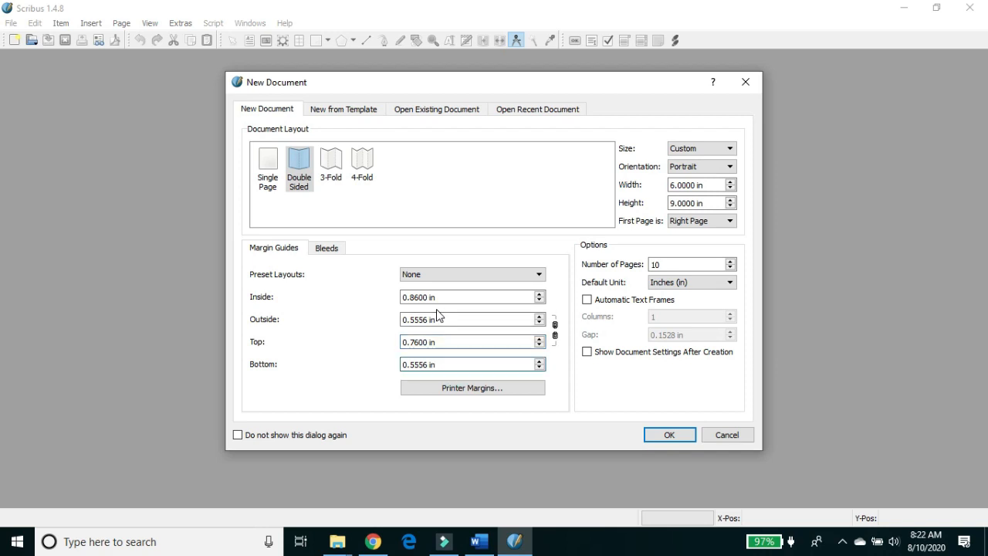
left_click(376, 542)
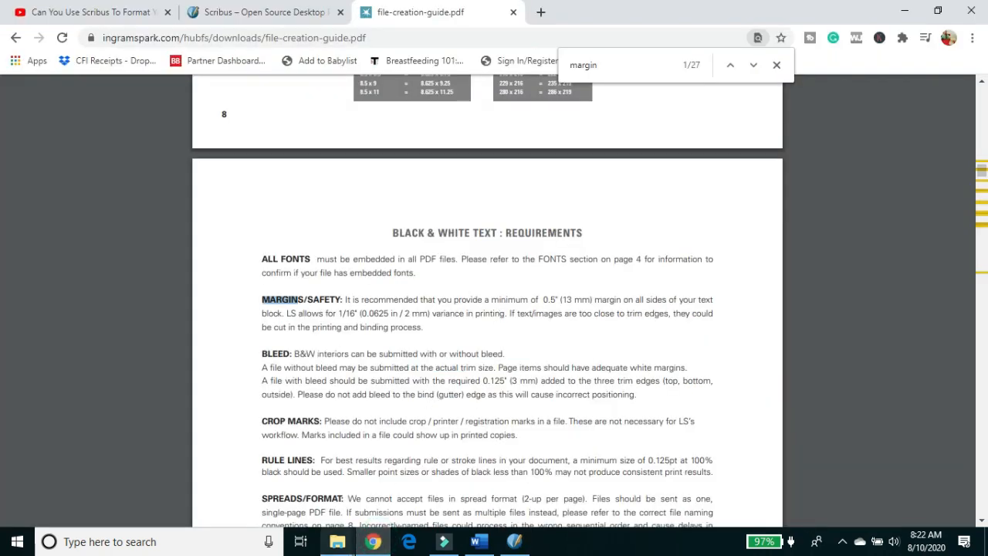
mouse_move(337, 542)
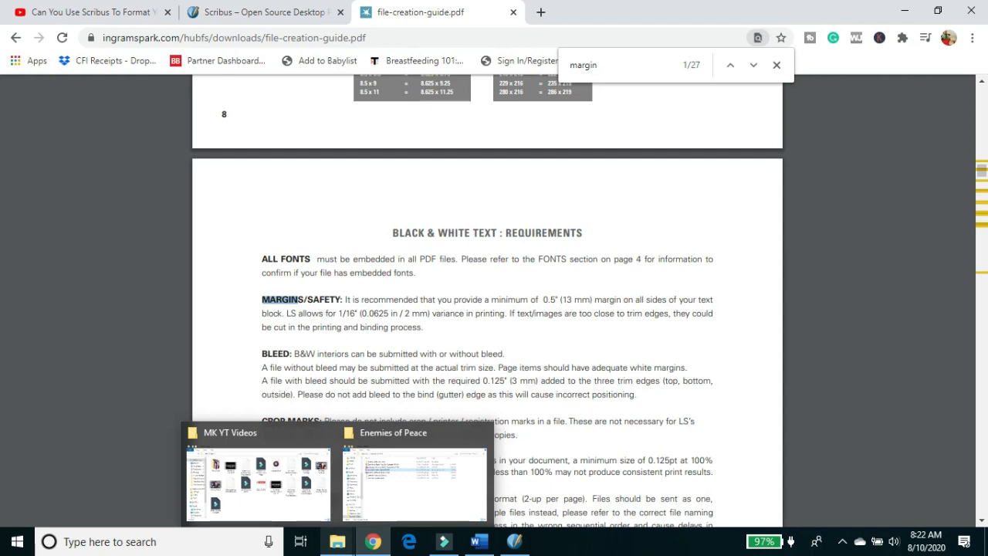
left_click(514, 543)
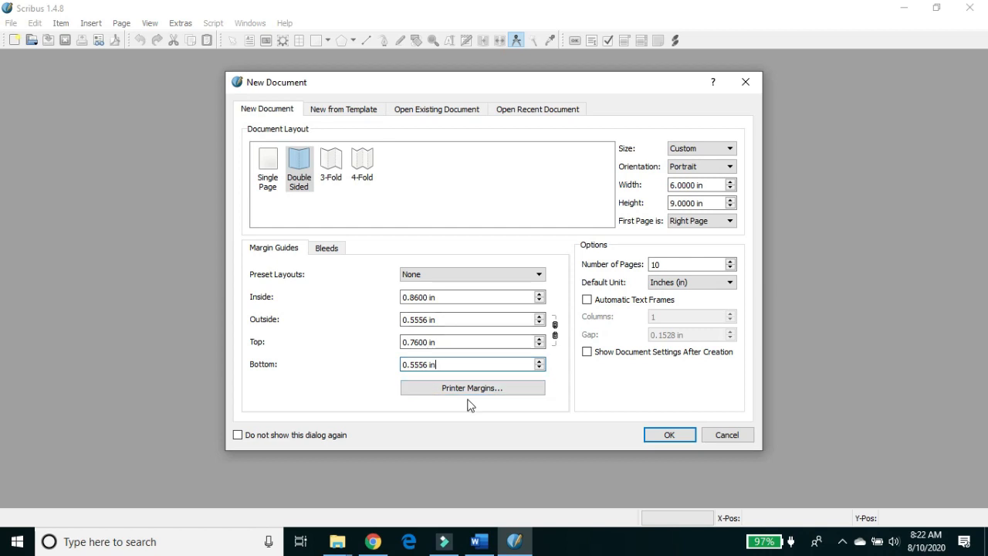
- Create the new document with the chosen page and margin settings and view its first page
left_click(665, 436)
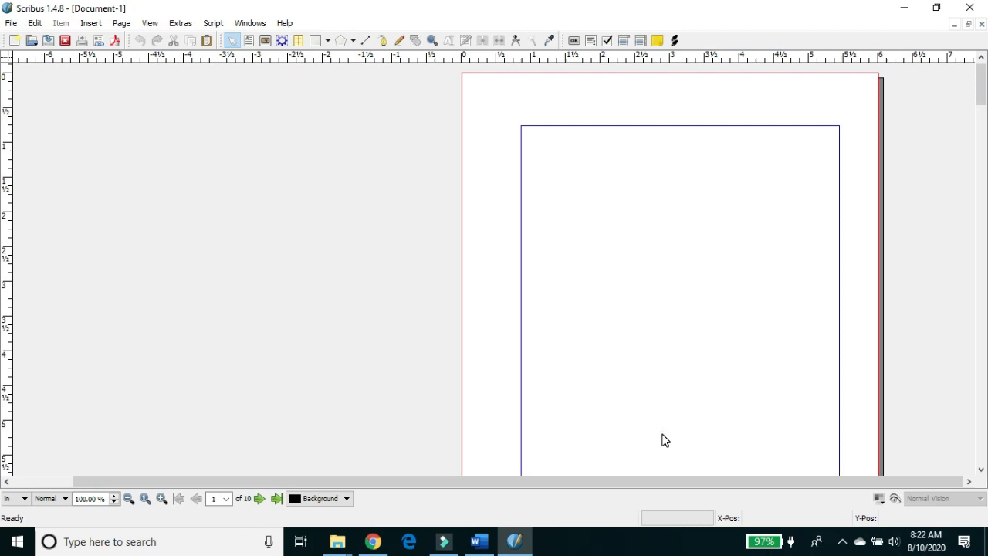
scroll(665, 440, "down", 5)
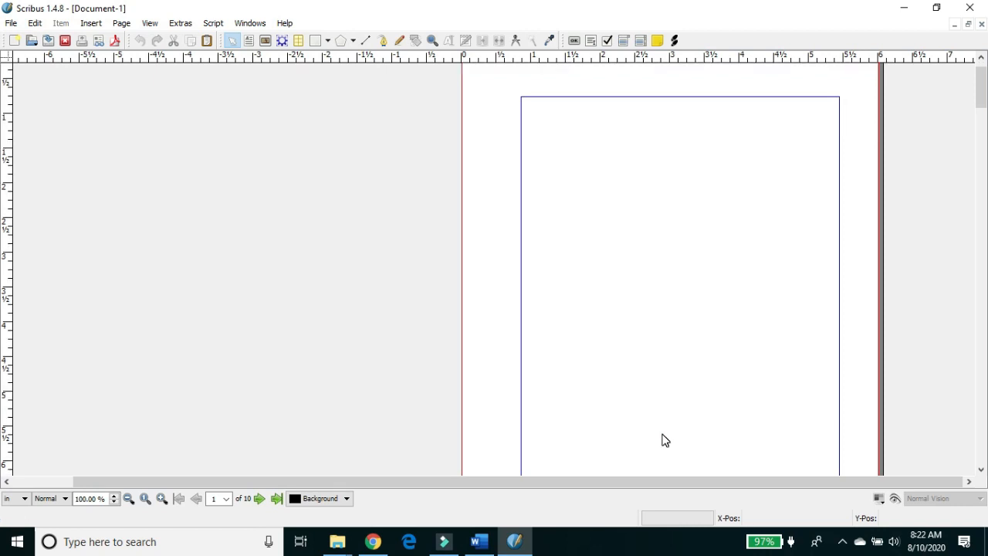
- Look through the new document's pages to check the margins on the first page and the facing spreads
scroll(666, 440, "up", 1)
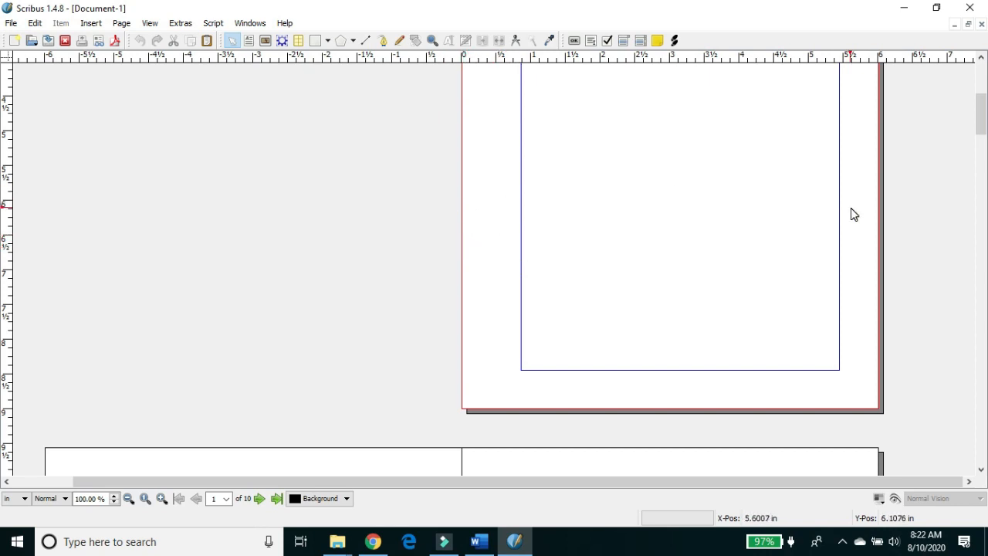
scroll(784, 219, "up", 8)
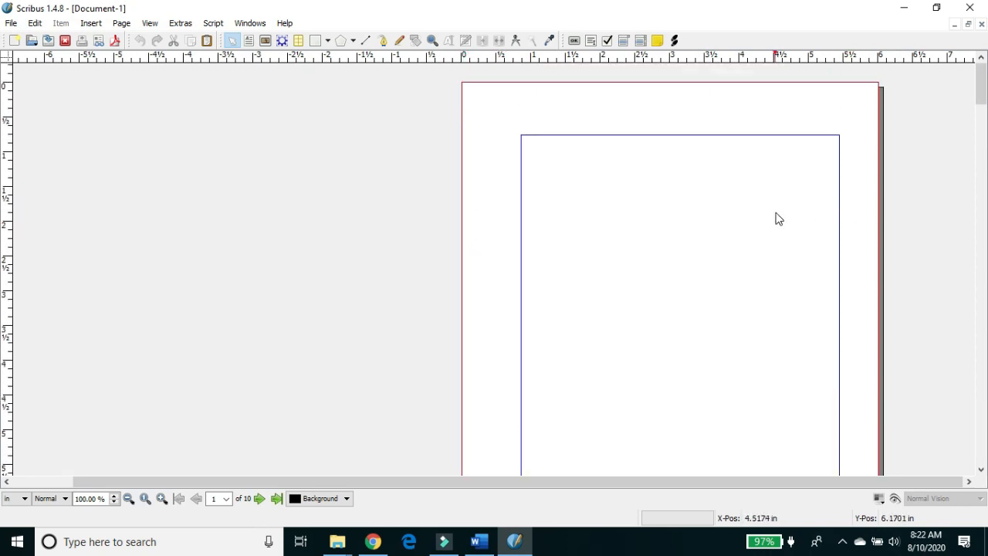
scroll(779, 218, "down", 20)
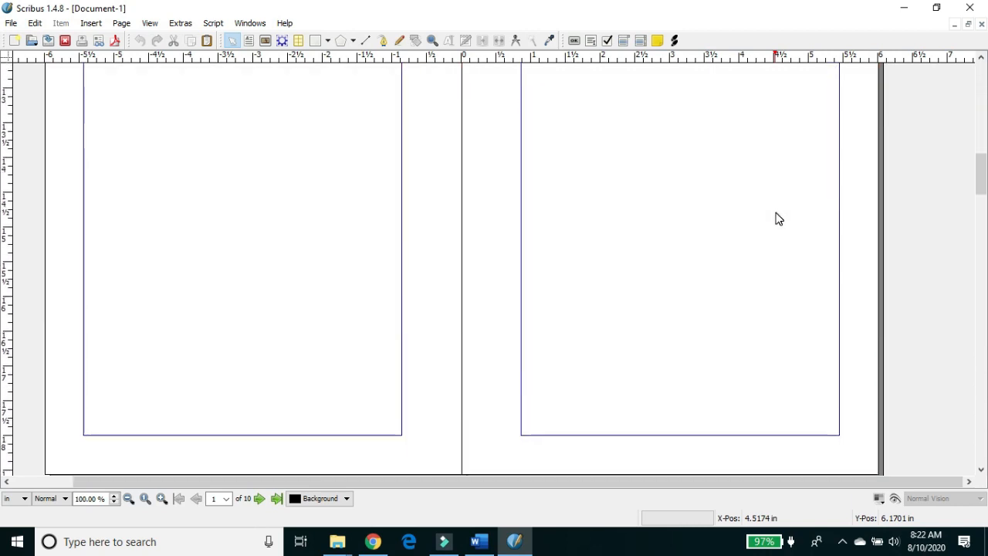
scroll(778, 219, "down", 20)
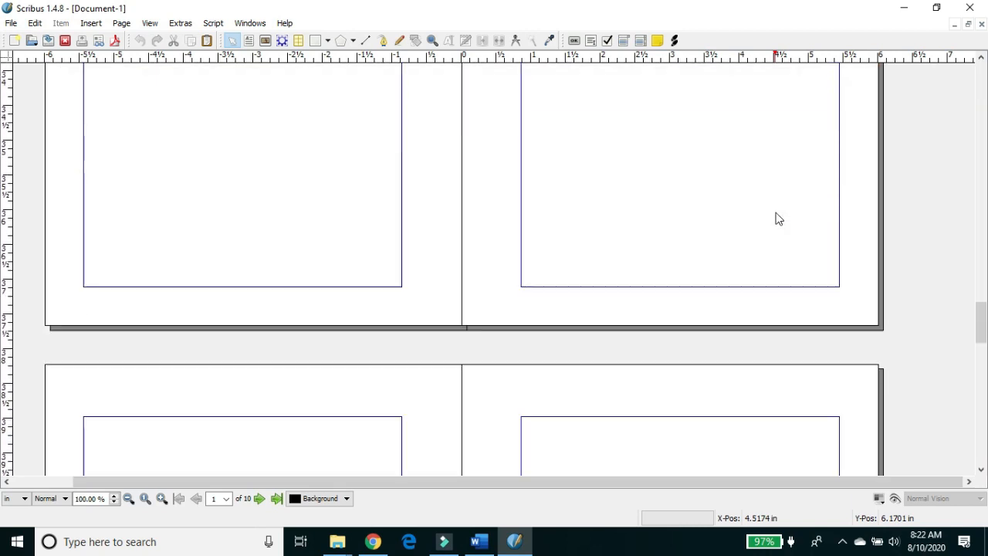
scroll(778, 219, "down", 15)
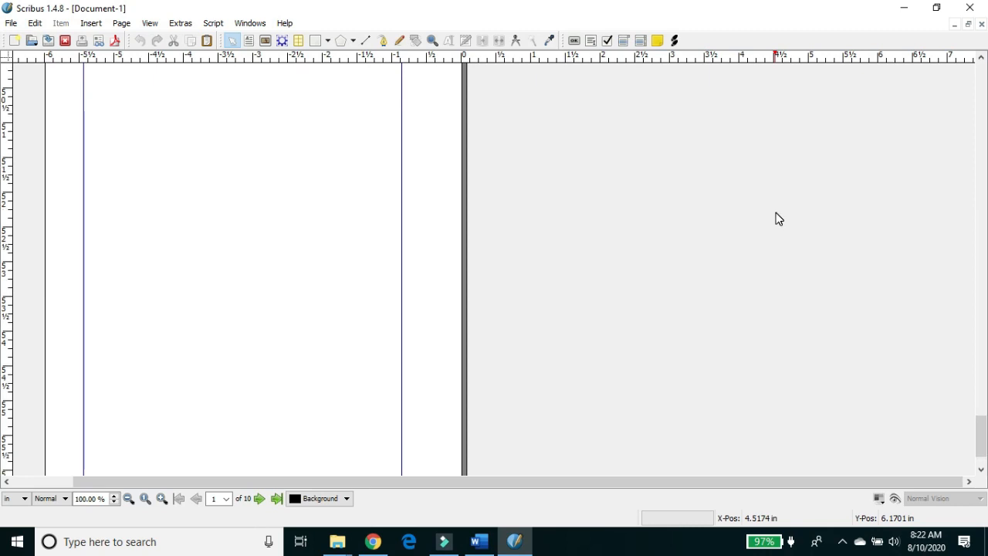
scroll(779, 219, "up", 20)
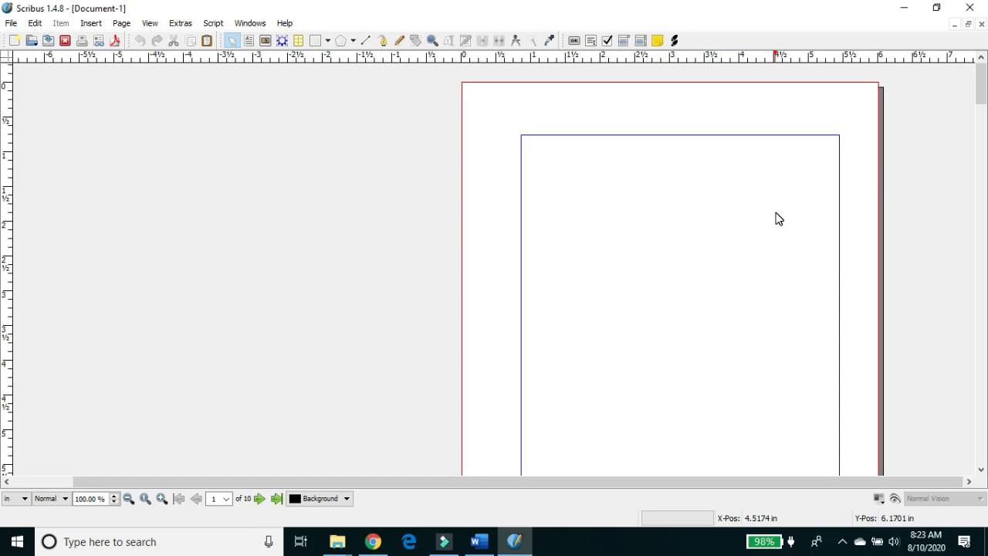
- Create a new left-page master page named "EoP Left Page"
left_click(36, 24)
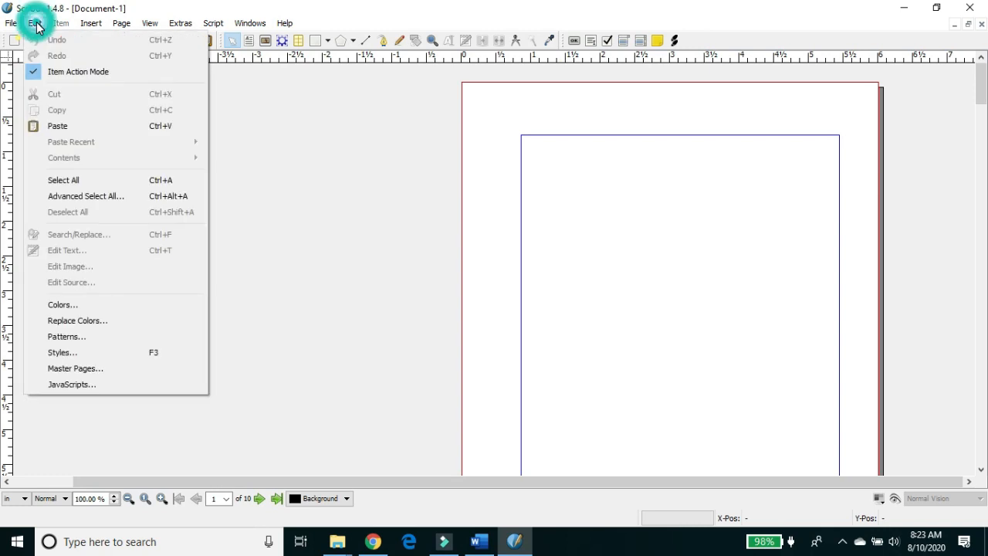
left_click(106, 371)
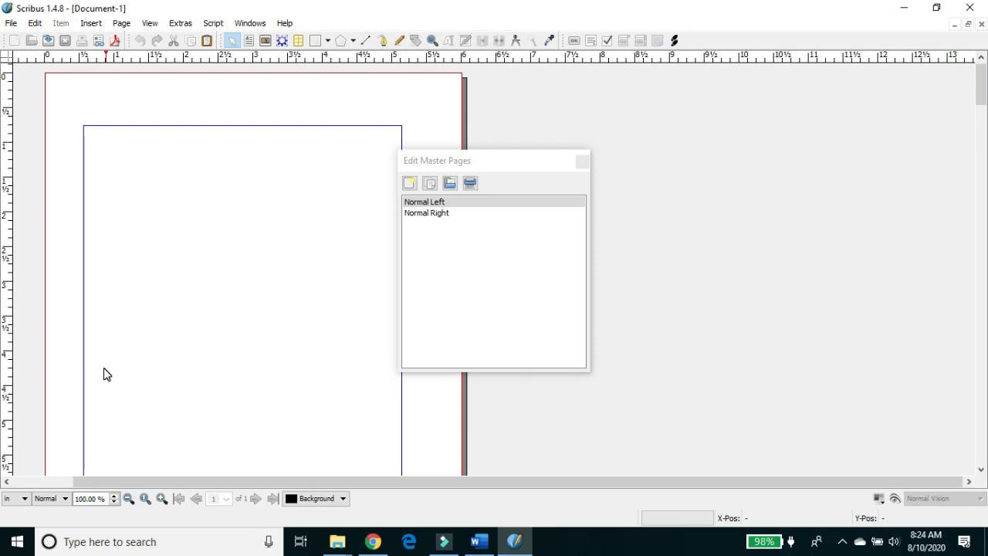
left_click(410, 183)
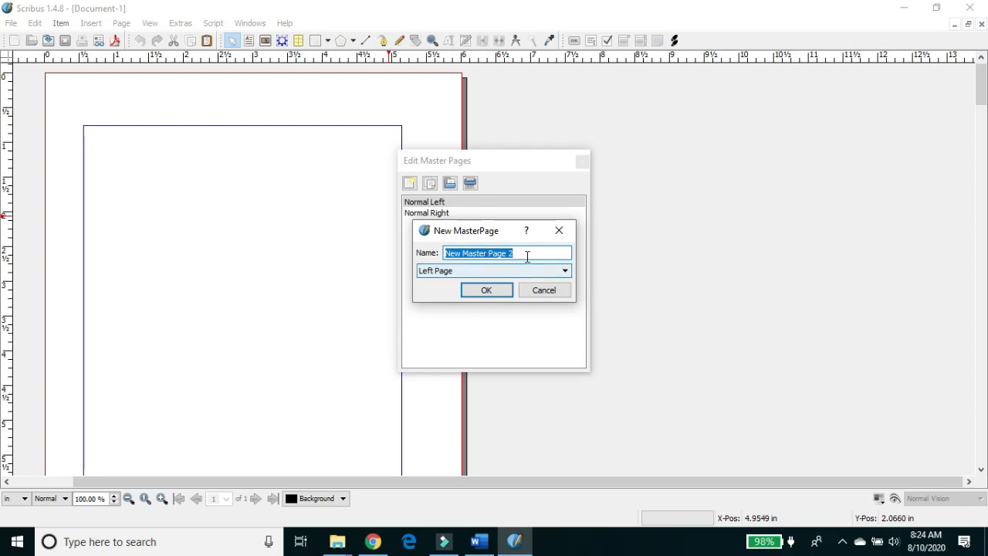
type("Ene")
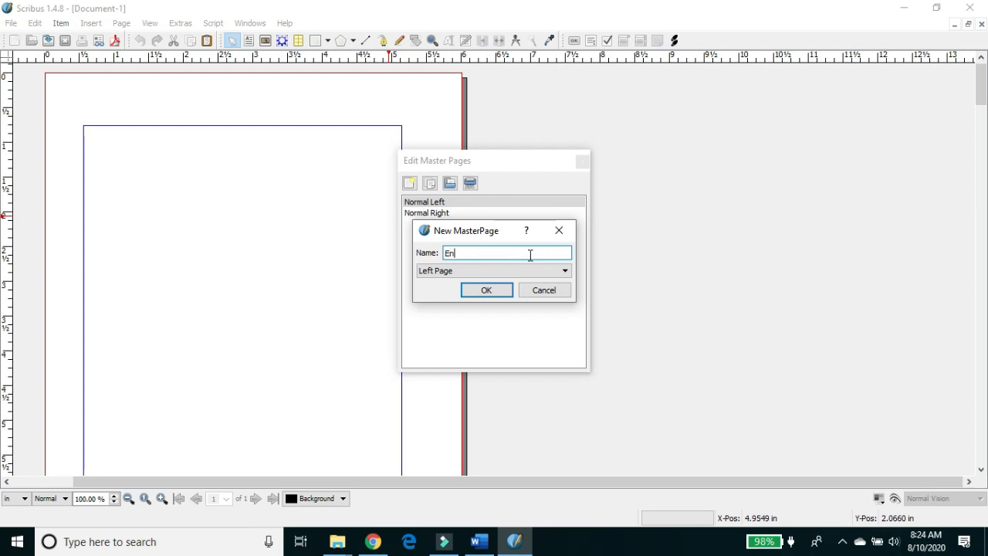
key("BackSpace")
key("BackSpace")
type("oP Ledt")
key("BackSpace")
key("BackSpace")
type("ft Page")
left_click(484, 296)
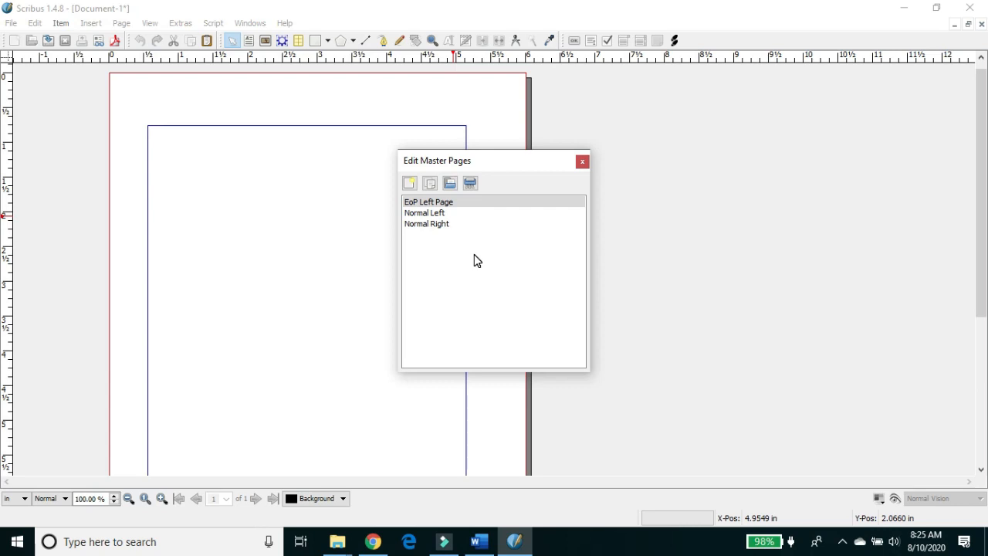
- Draw a header text frame across the margin width just above the top margin line, starting at about X 0.54 in, Y 0.52 in
left_click_drag(498, 159, 681, 132)
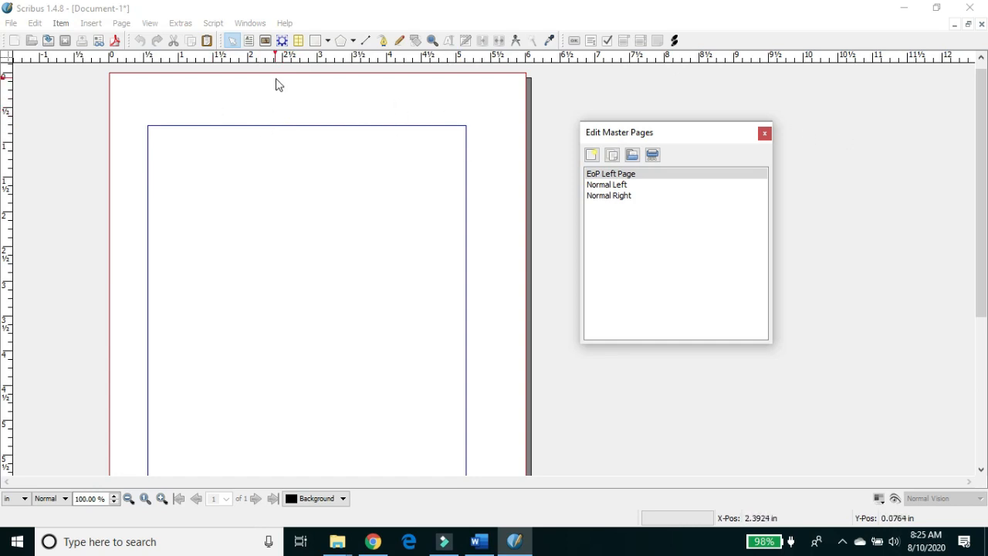
left_click(265, 40)
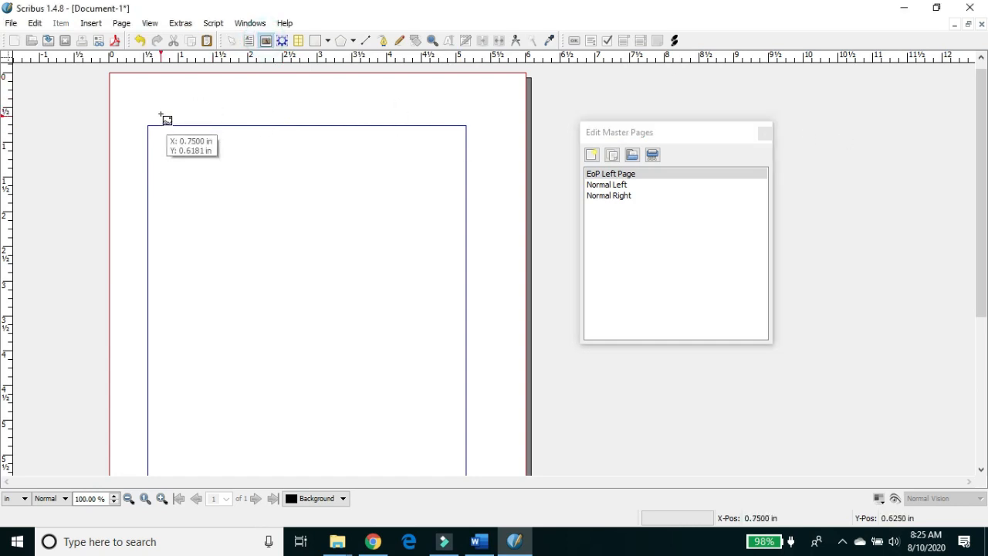
left_click(248, 41)
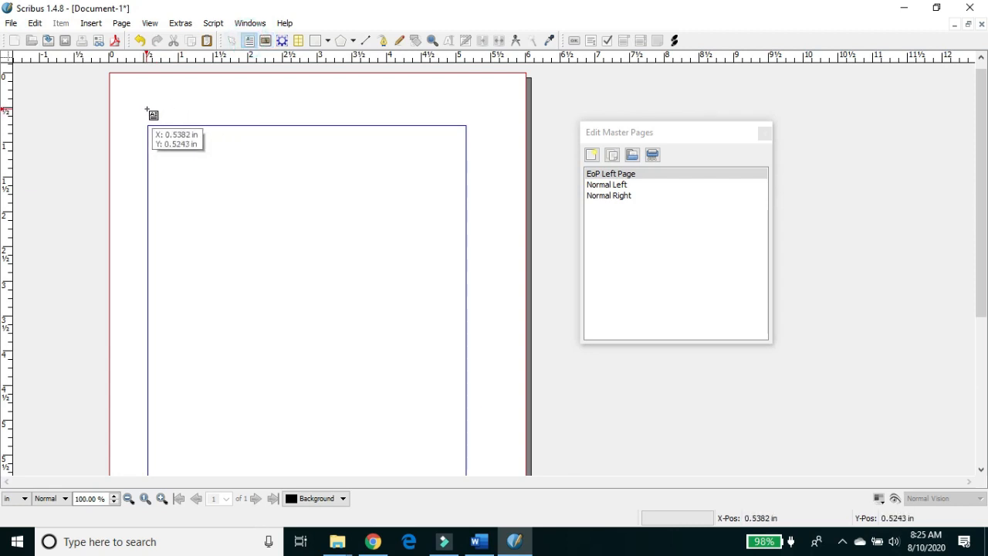
left_click_drag(147, 110, 466, 126)
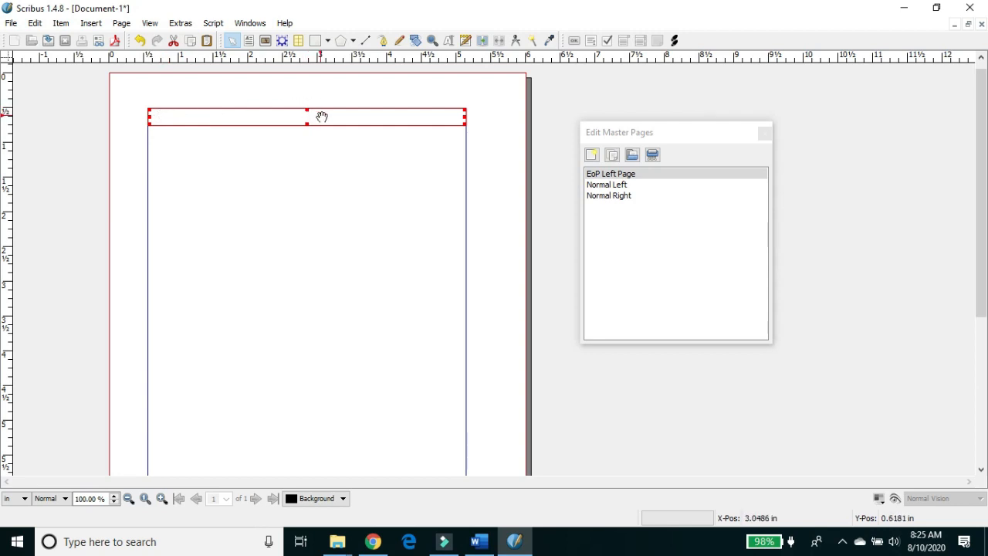
double_click(373, 118)
type("hgihg")
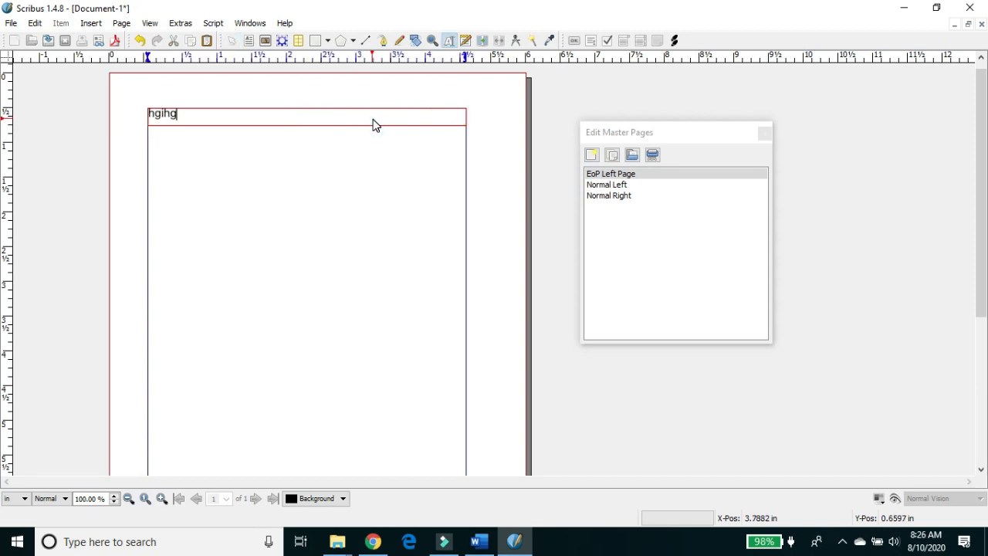
key("BackSpace")
key("BackSpace")
key("BackSpace")
key("BackSpace")
key("BackSpace")
- Open the header frame in the Story Editor and enter the author's name
left_click(467, 41)
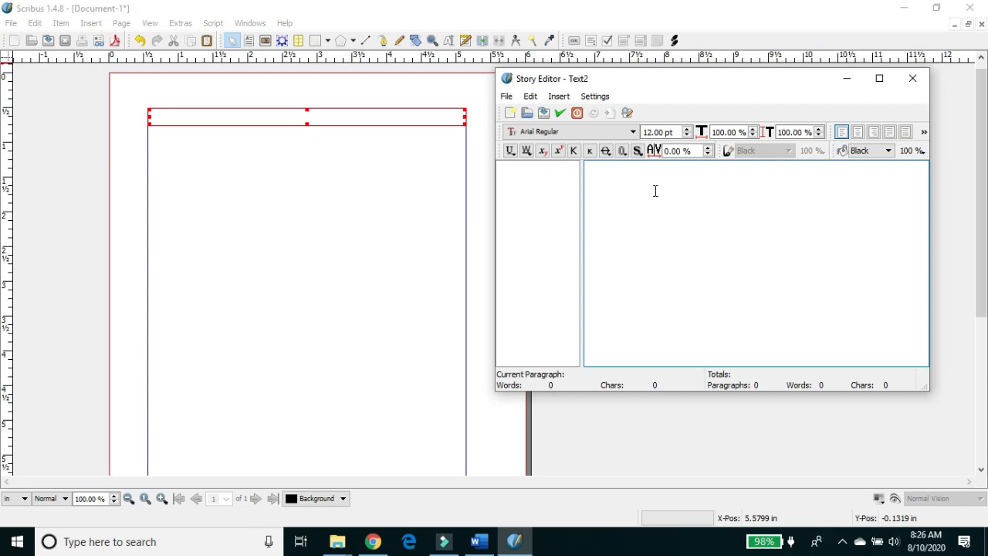
left_click(655, 191)
type("M.K. Wi")
type("lliams")
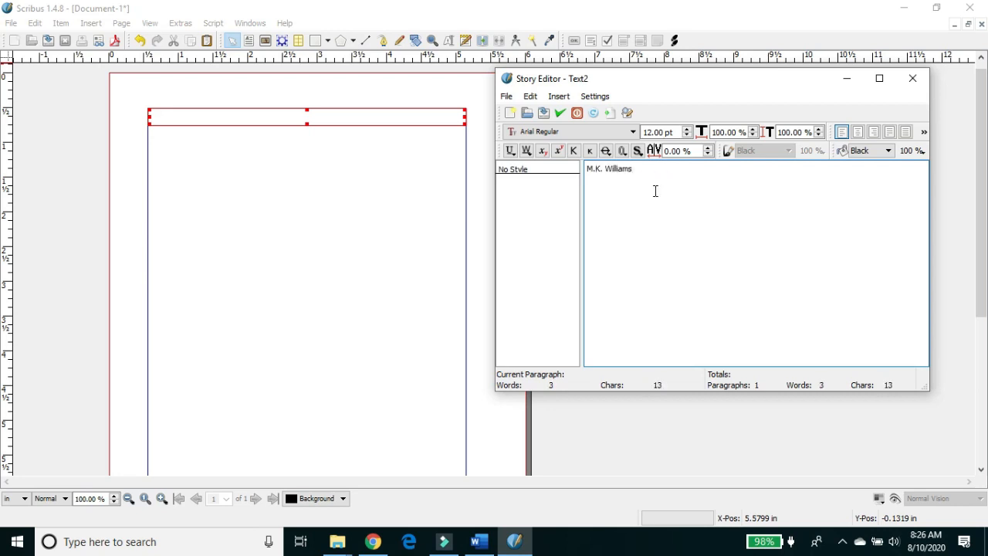
- Centre the author's name in 11 pt Garamond Italic and apply the text to the header frame
double_click(633, 171)
left_click_drag(633, 172, 577, 173)
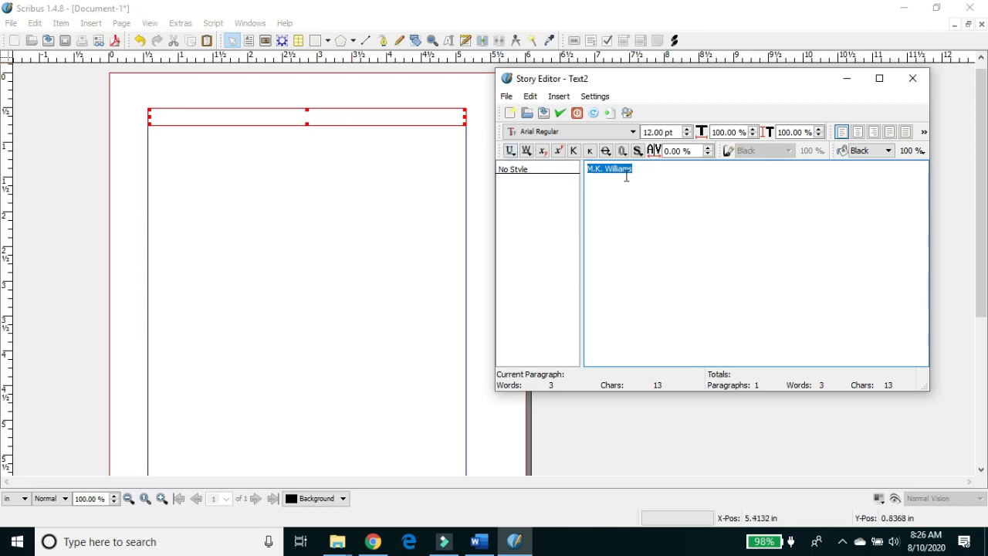
left_click(858, 132)
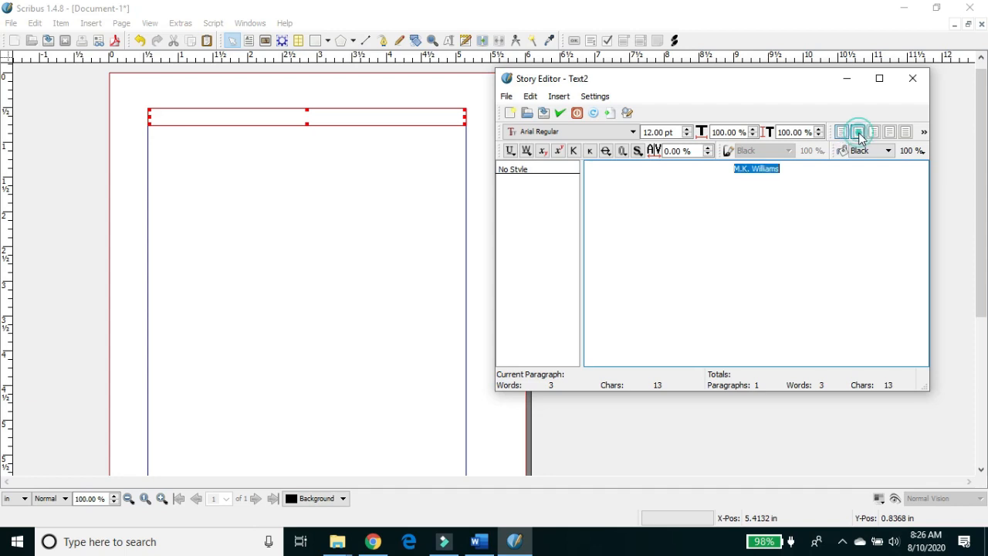
left_click(686, 135)
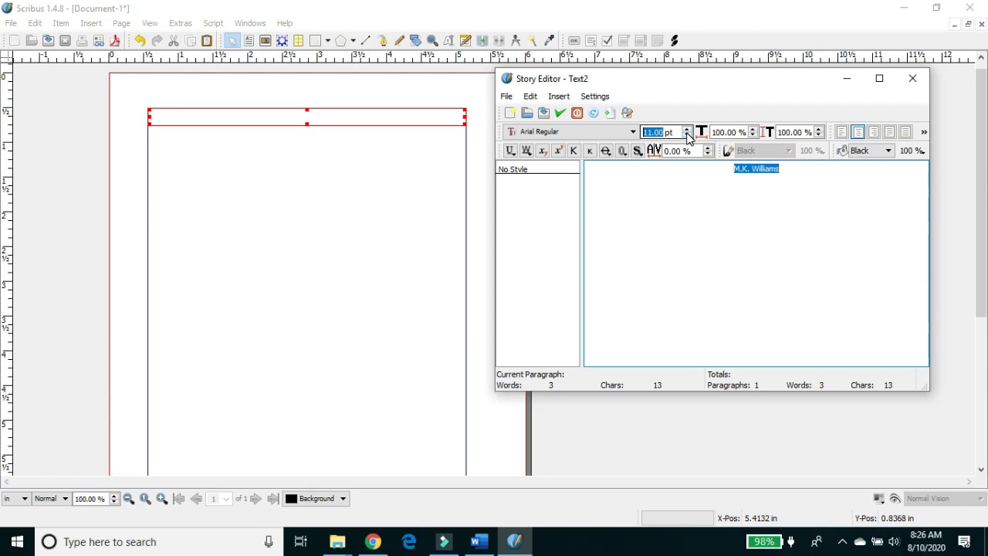
left_click(587, 133)
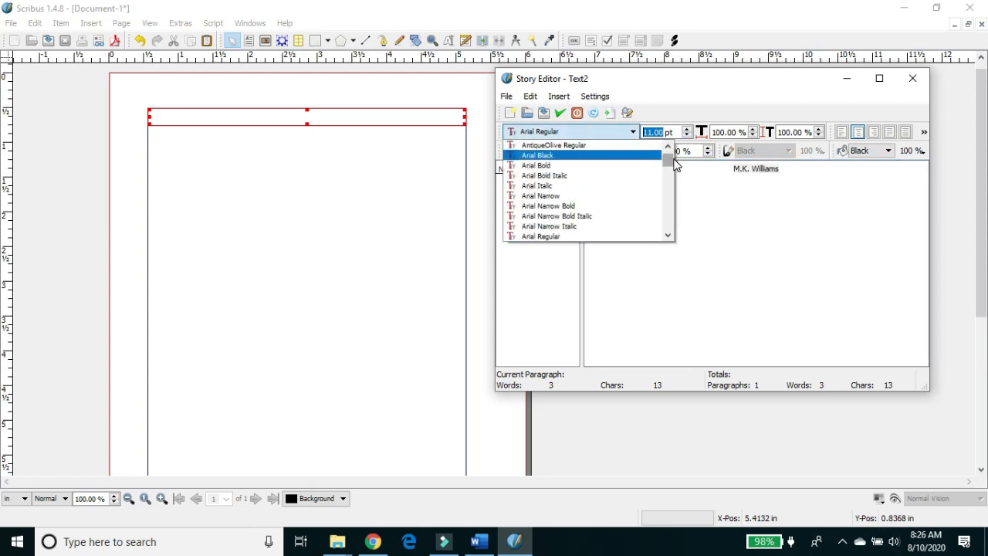
left_click_drag(673, 155, 674, 185)
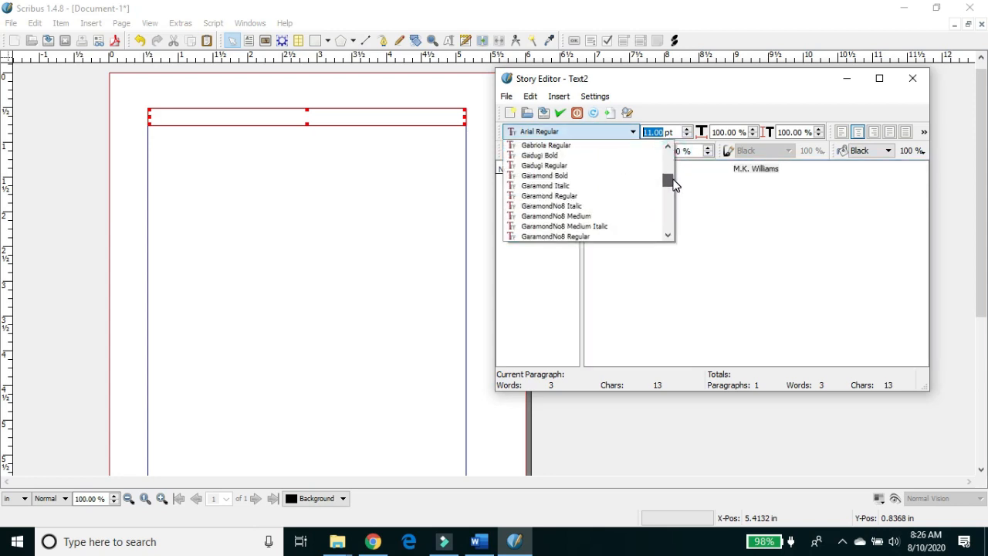
left_click(616, 186)
key("ctrl+a")
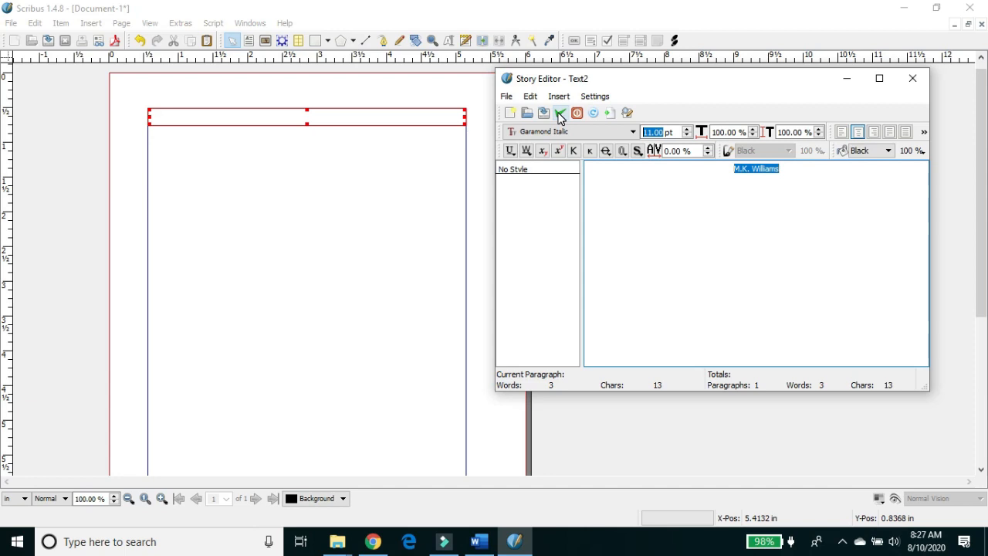
left_click(561, 115)
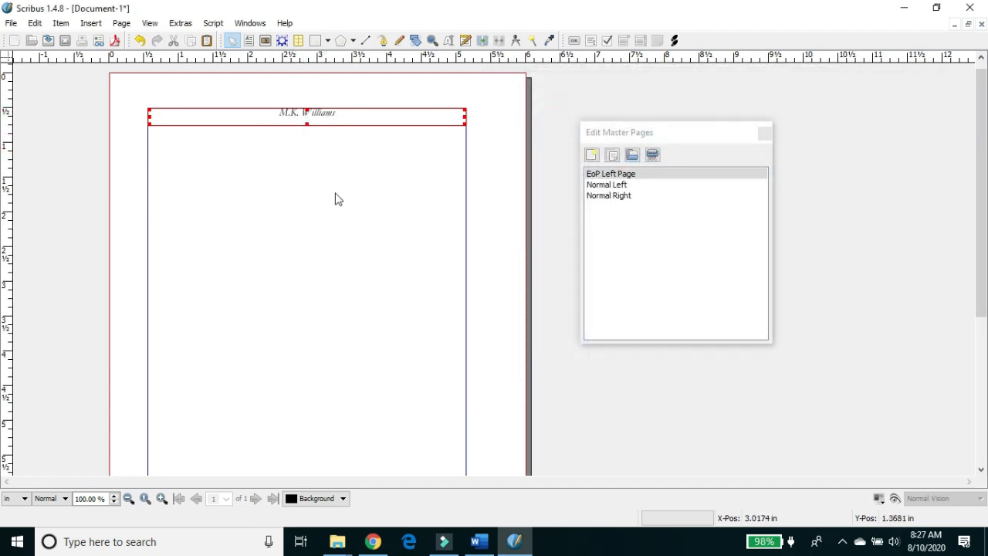
- Draw a footer text frame about 4.57 in wide and 0.31 in high along the inside of the bottom margin line
left_click(312, 255)
left_click_drag(987, 118, 983, 249)
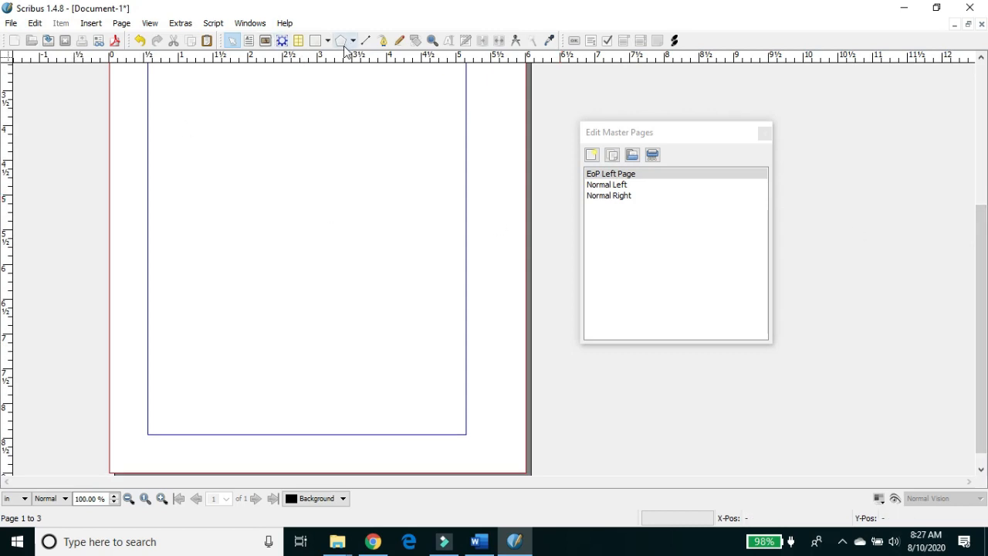
left_click(248, 40)
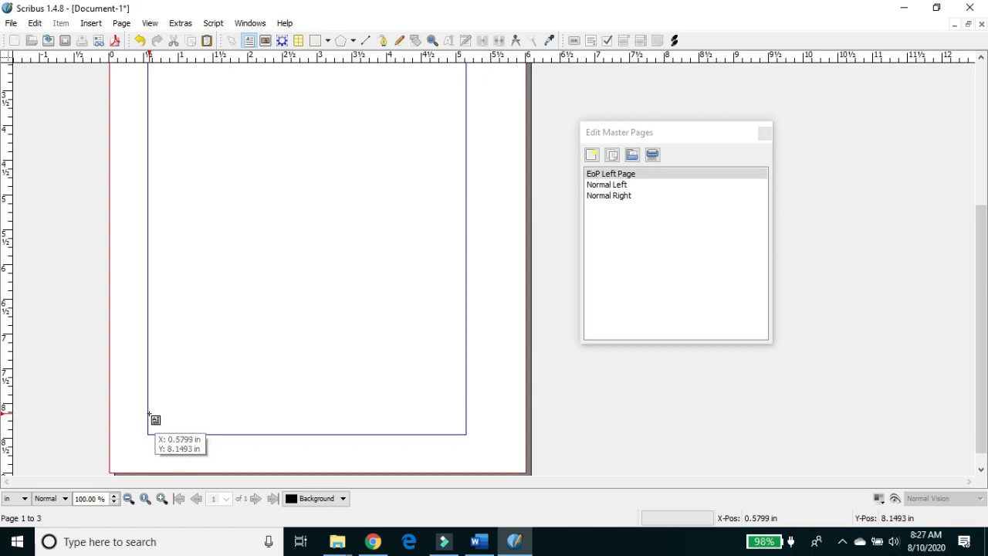
left_click_drag(149, 415, 467, 435)
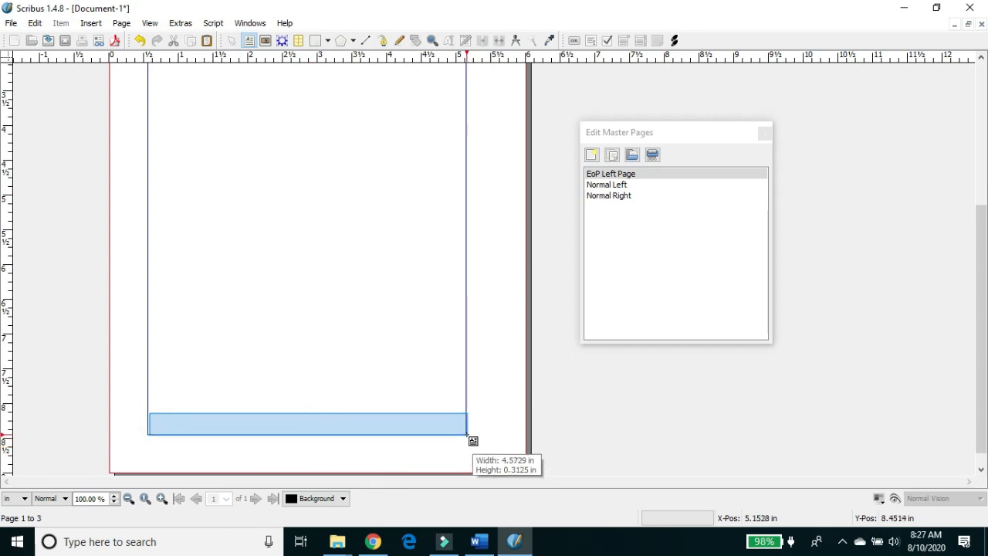
left_click_drag(473, 440, 467, 440)
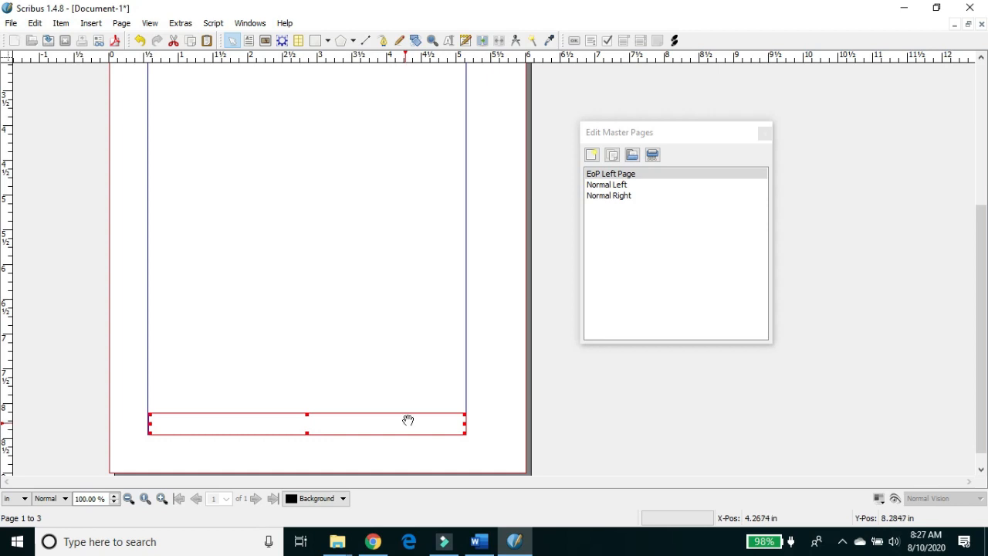
- Open the footer frame in the Story Editor and insert the automatic page number character
left_click(466, 41)
left_click(560, 98)
mouse_move(567, 131)
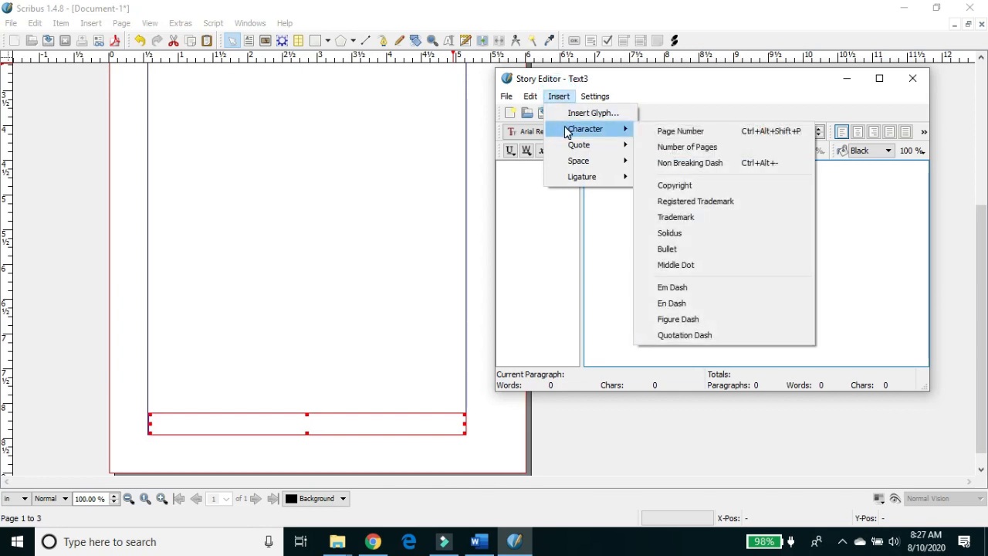
left_click(662, 132)
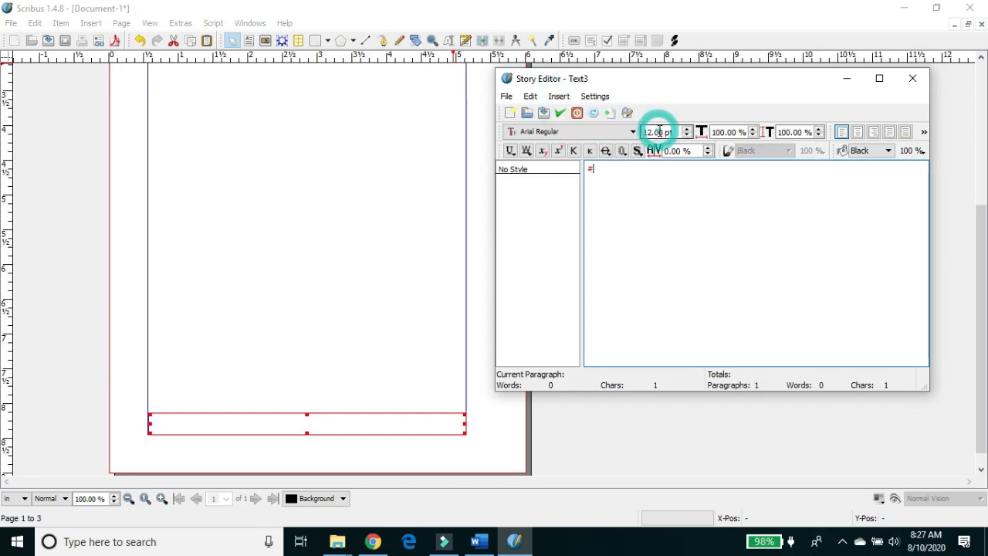
- Centre the page number character in 11 pt Garamond Regular and apply it to the footer frame
left_click_drag(598, 171, 585, 170)
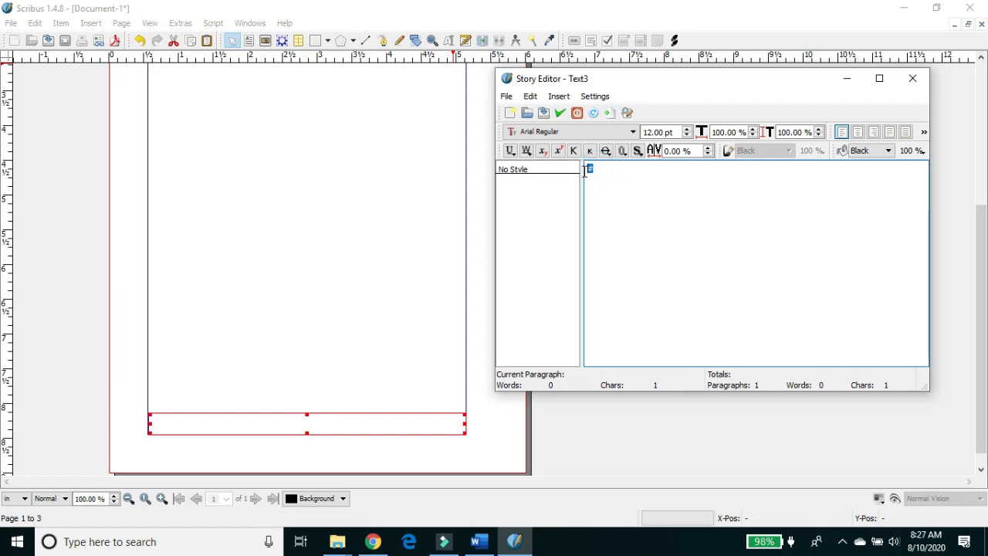
left_click(857, 132)
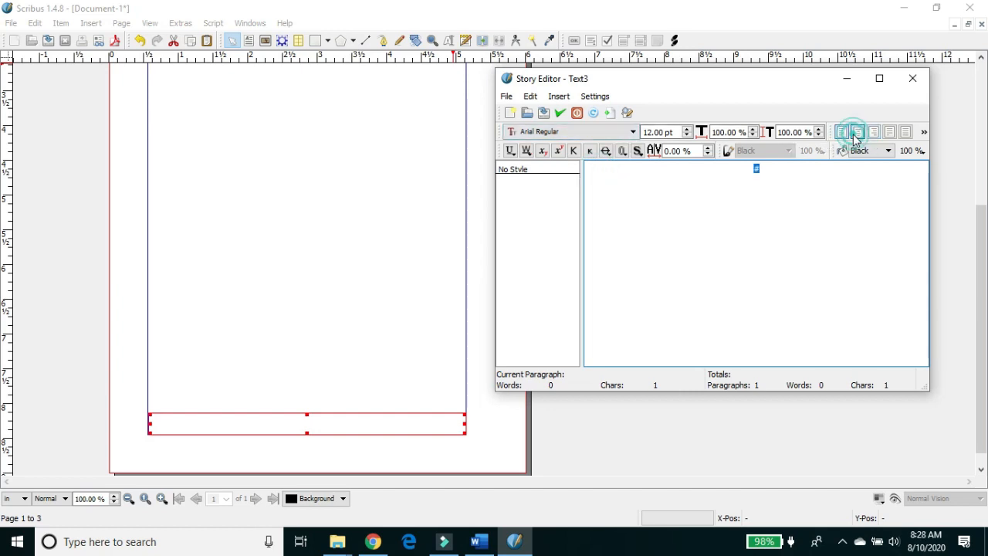
left_click(688, 137)
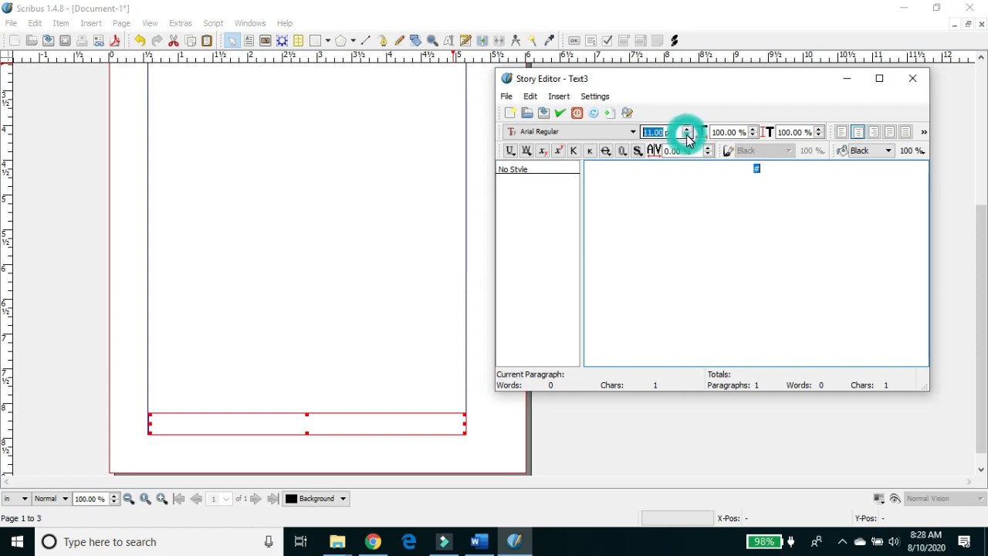
left_click(606, 135)
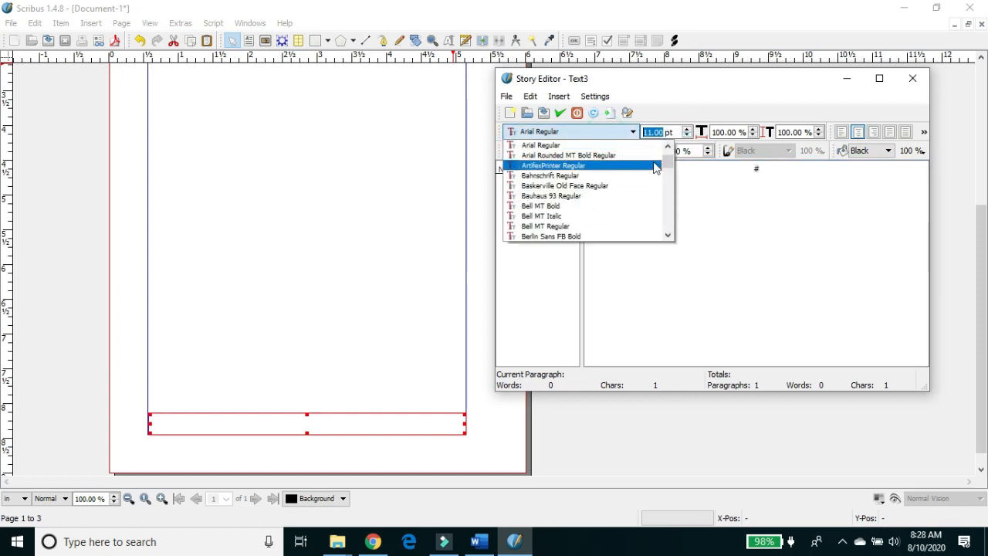
left_click_drag(668, 162, 673, 183)
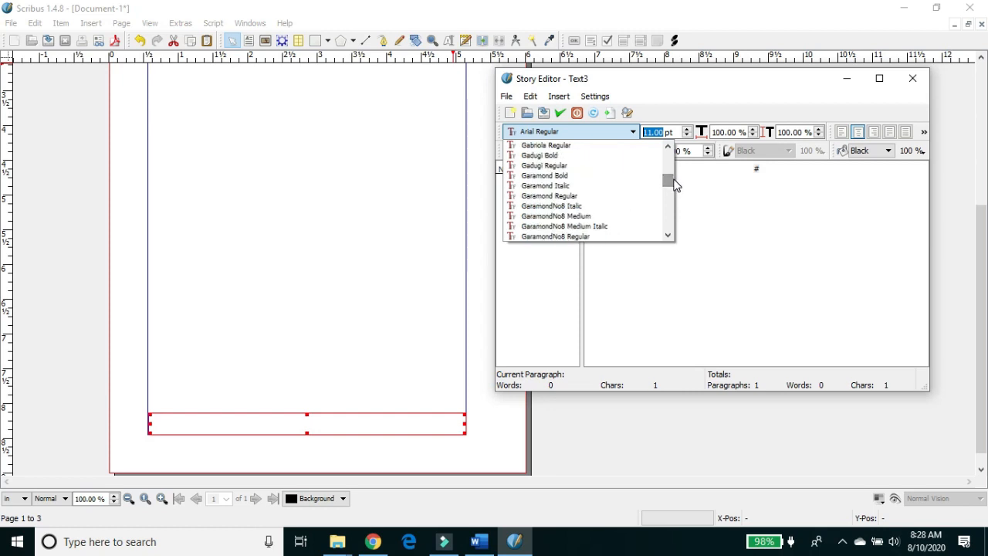
left_click(583, 198)
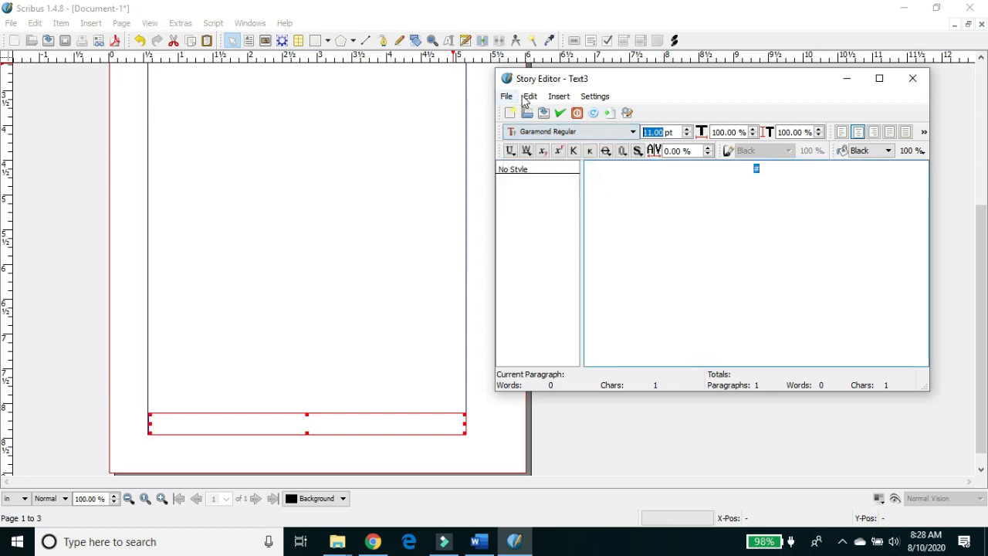
left_click(560, 113)
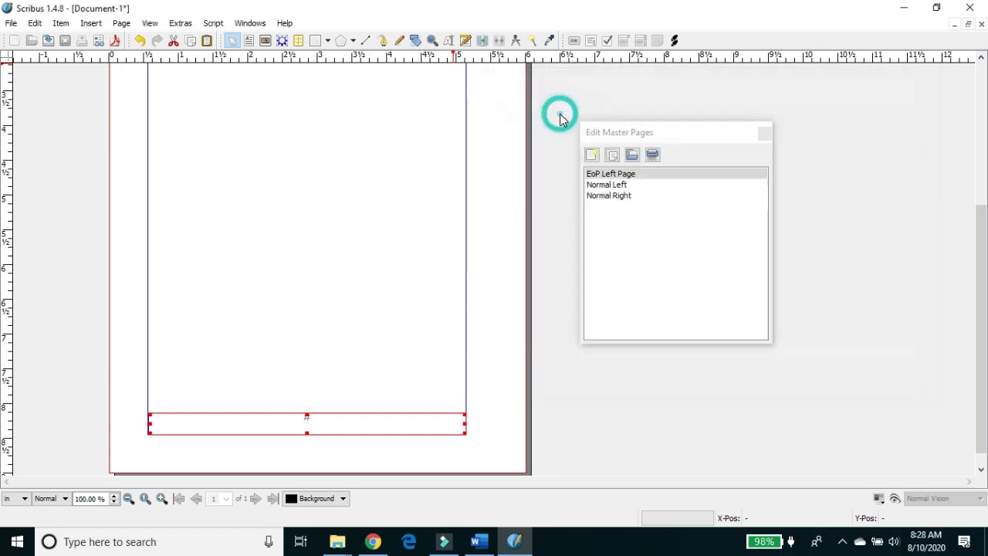
left_click(412, 450)
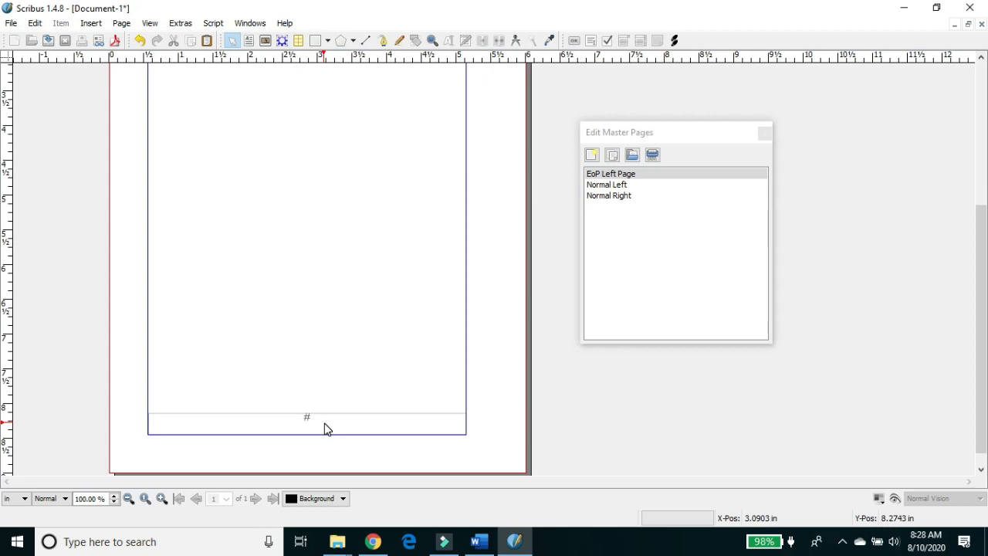
- Create a new Right Page master page named "EoP Right Page" and select it for editing
left_click(592, 155)
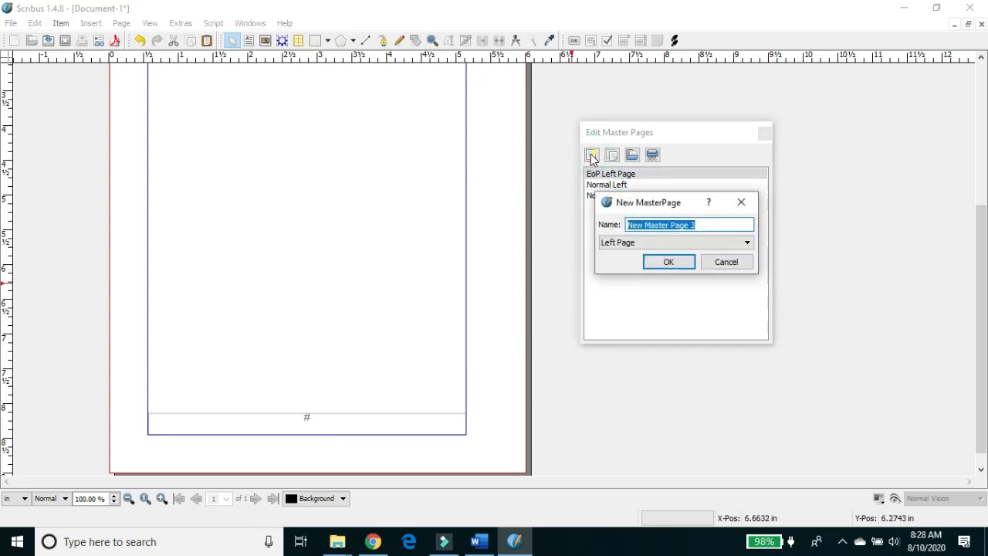
left_click(635, 244)
left_click(632, 265)
triple_click(656, 224)
type("EoP Right Page")
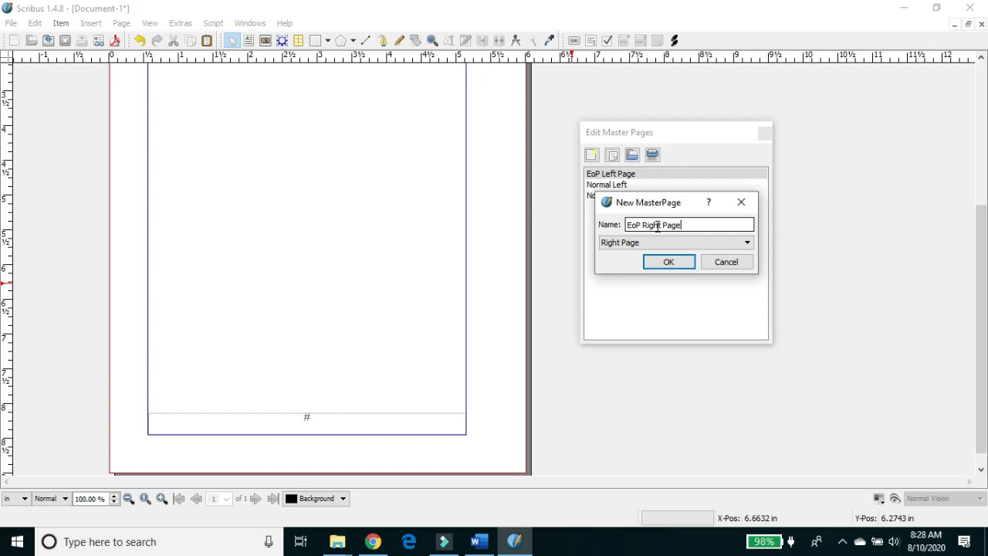
left_click(674, 262)
left_click(625, 188)
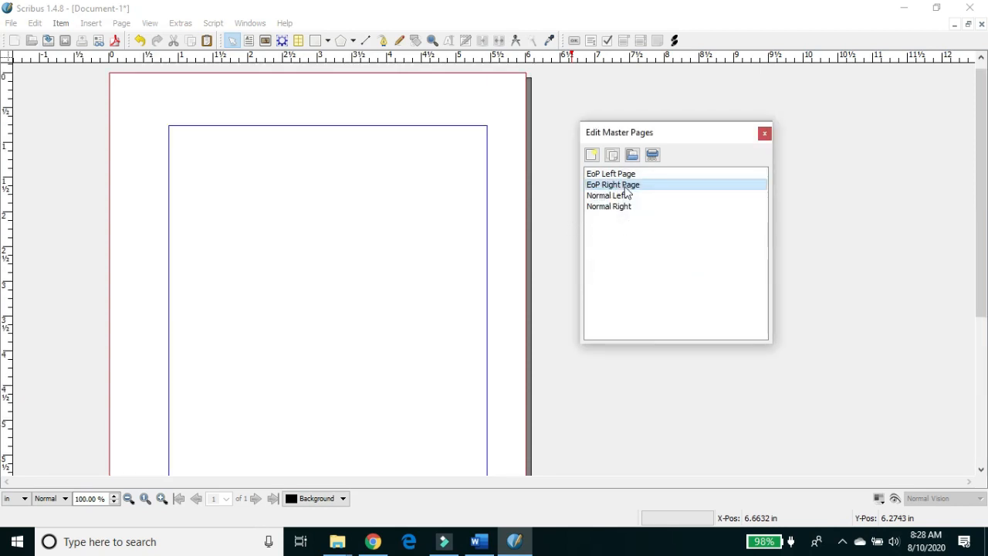
- Copy the author header frame from the EoP Left Page master and paste it onto EoP Right Page
left_click(616, 174)
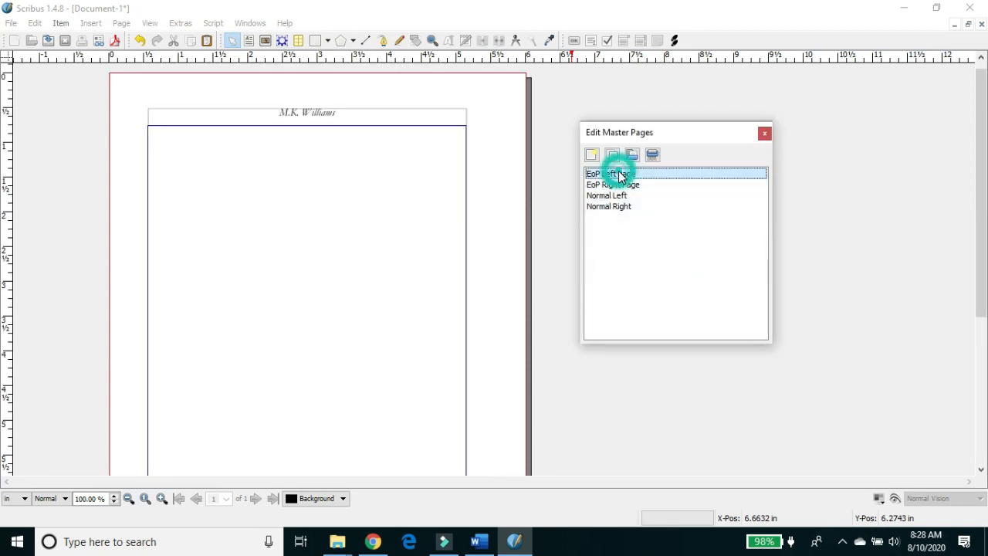
left_click(425, 117)
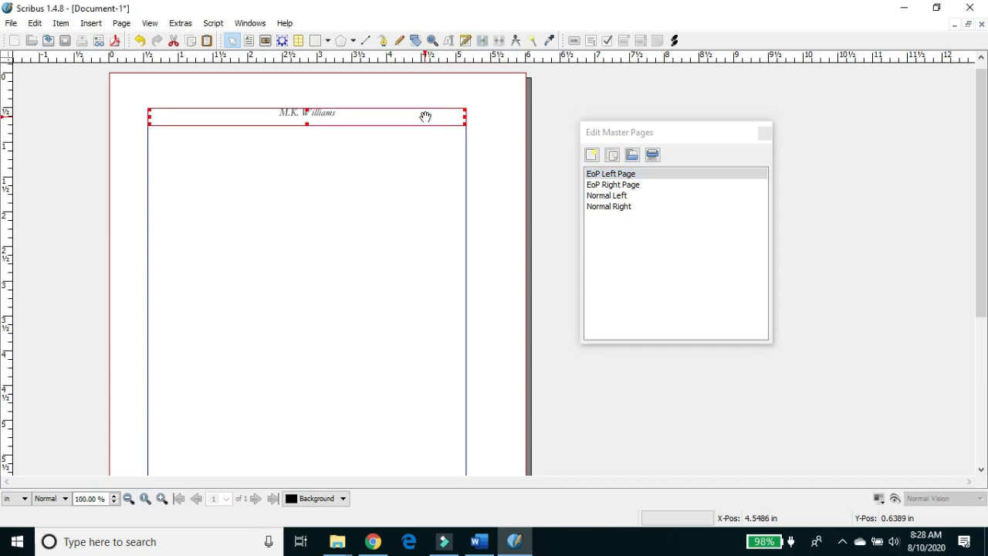
left_click(612, 184)
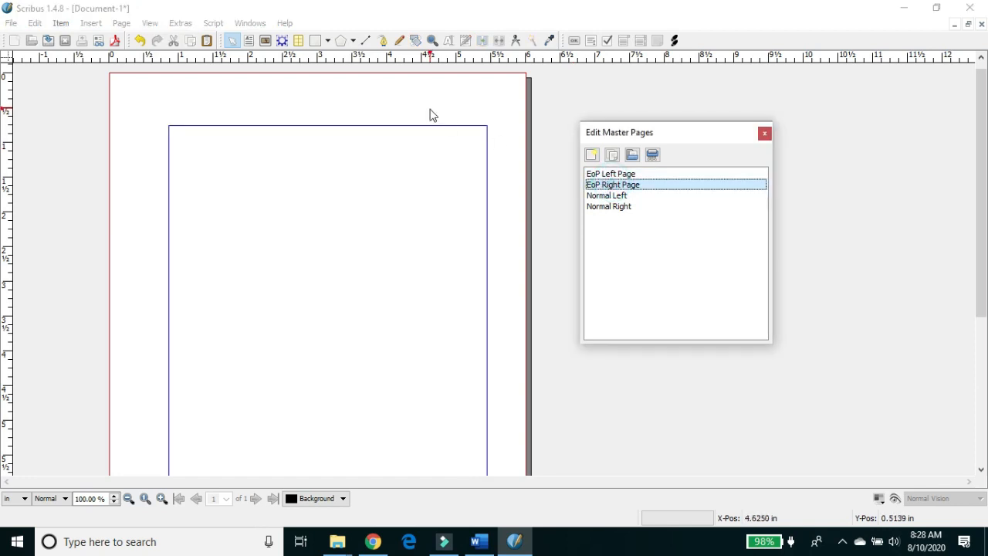
left_click(431, 120)
key("ctrl+v")
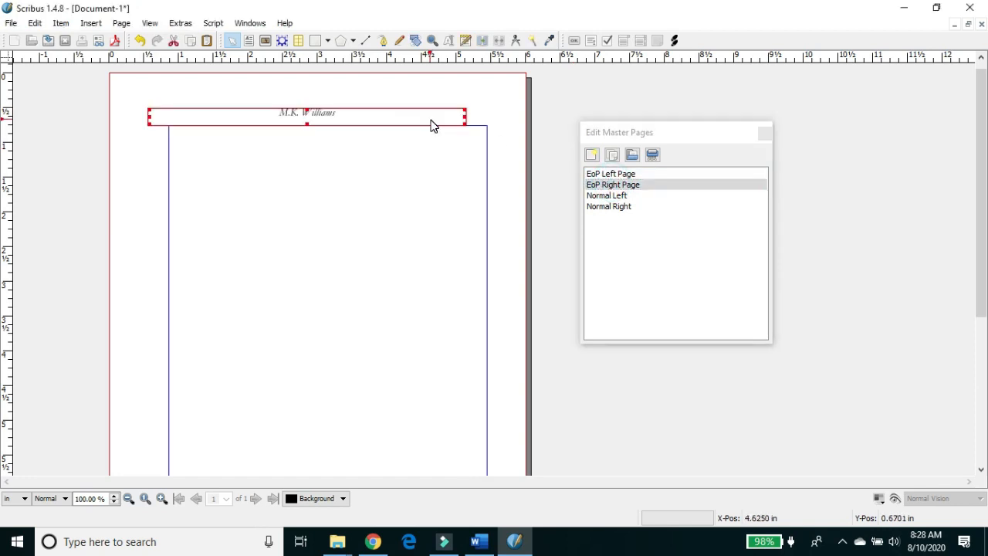
- Nudge the pasted header frame to the right until its ends line up with the side margins
key("Right")
key("Right")
key("Right")
key("Right")
key("Right")
key("Right")
key("Right")
key("Right")
key("Right")
key("Right")
key("Right")
key("Right")
key("Right")
key("Right")
key("Right")
key("Right")
key("Right")
key("Right")
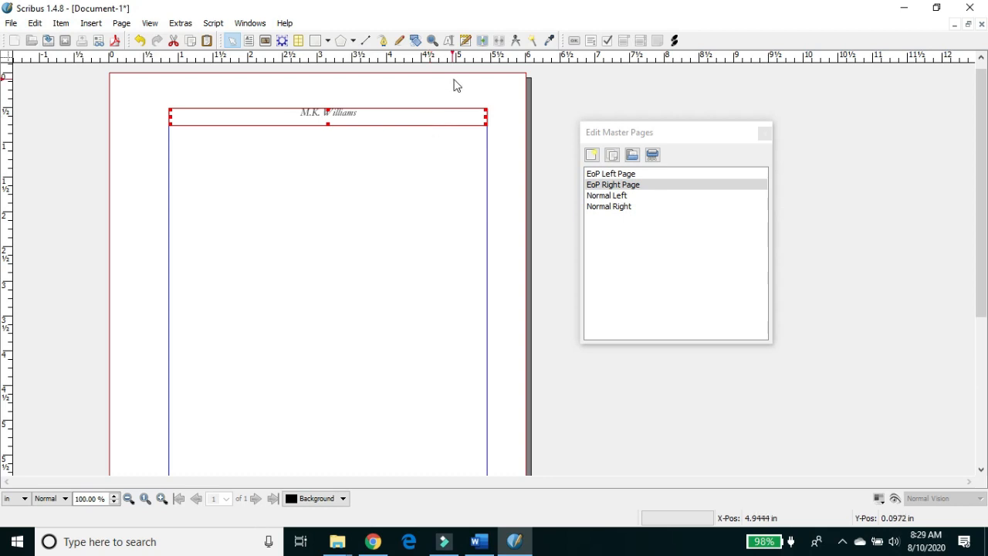
- Replace the right-page header text with "Enemies of Peace" in the Story Editor and apply it to the frame
left_click(465, 42)
type("Enemies of PeaceM.K. Williams")
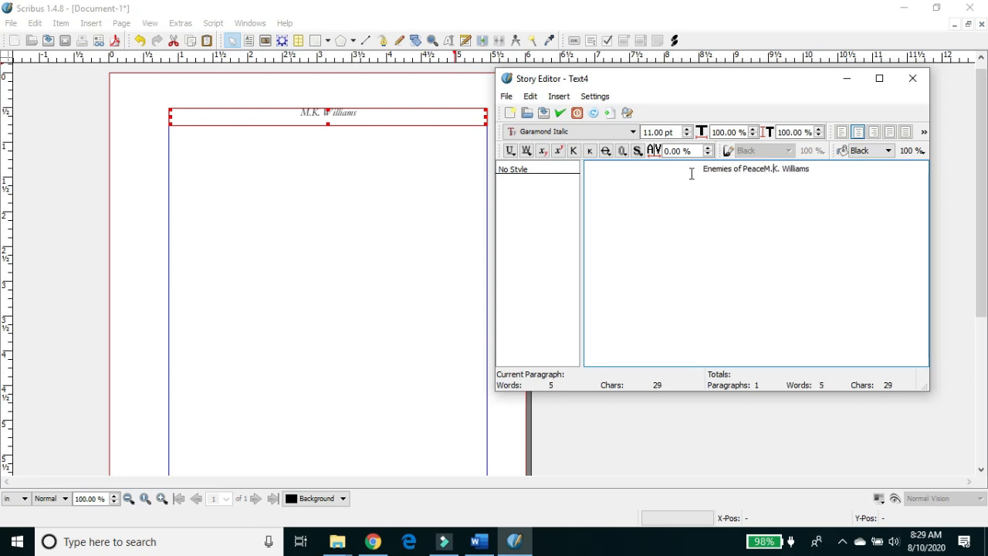
key("BackSpace")
key("BackSpace")
key("BackSpace")
key("BackSpace")
key("BackSpace")
key("BackSpace")
key("BackSpace")
key("BackSpace")
key("BackSpace")
key("BackSpace")
key("BackSpace")
key("BackSpace")
key("BackSpace")
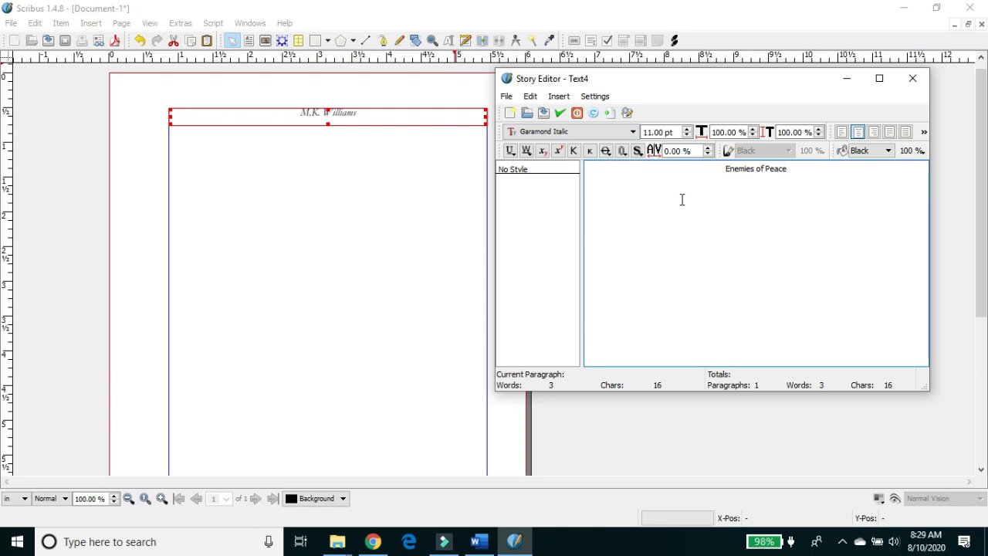
left_click(561, 116)
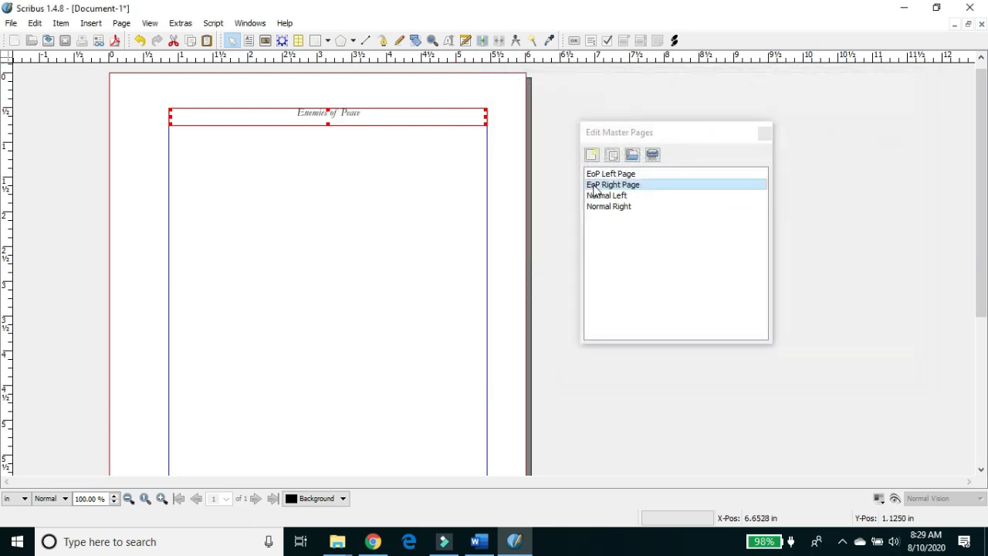
- Copy the page number frame from the EoP Left Page master and paste it onto EoP Right Page
left_click(621, 175)
left_click_drag(983, 133, 985, 272)
left_click(400, 414)
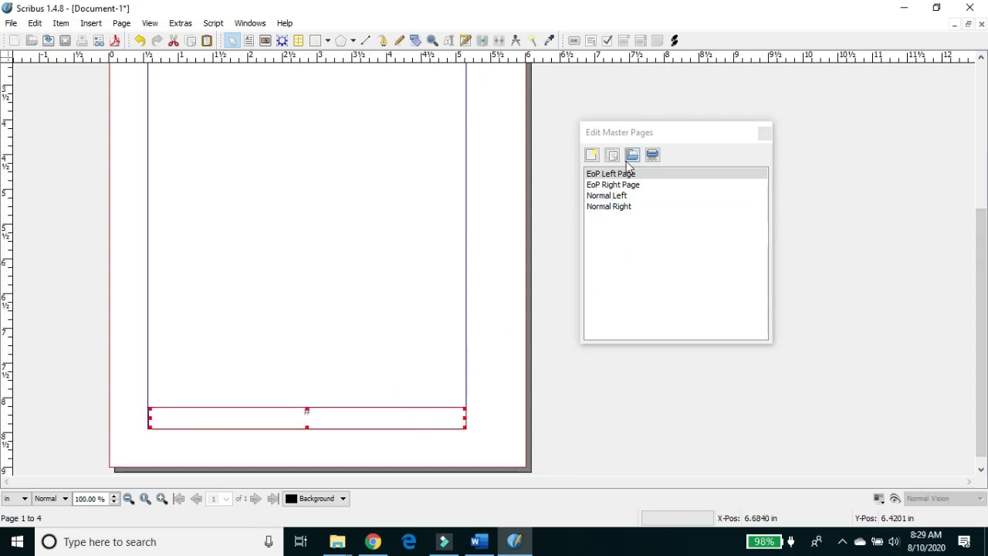
left_click(627, 185)
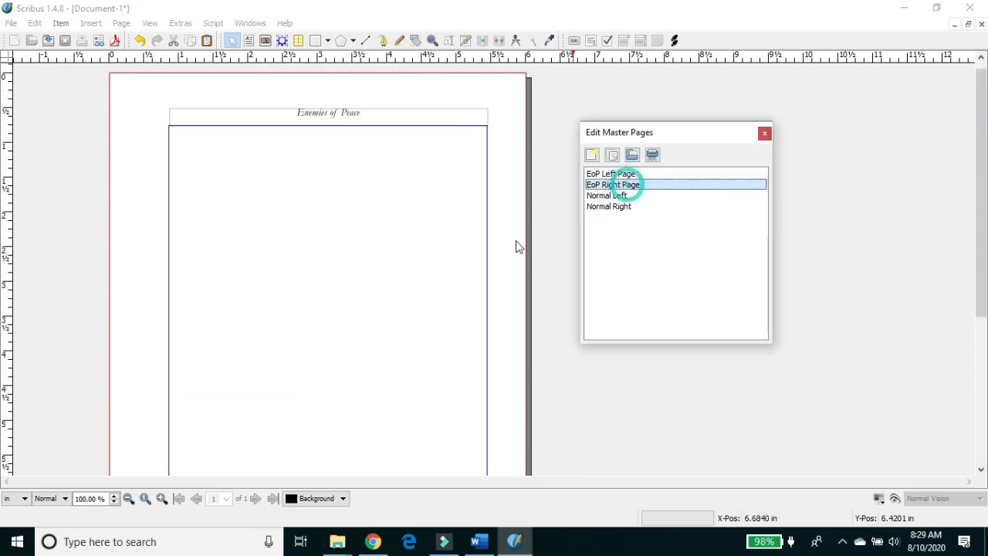
left_click(981, 199)
left_click_drag(986, 266, 985, 411)
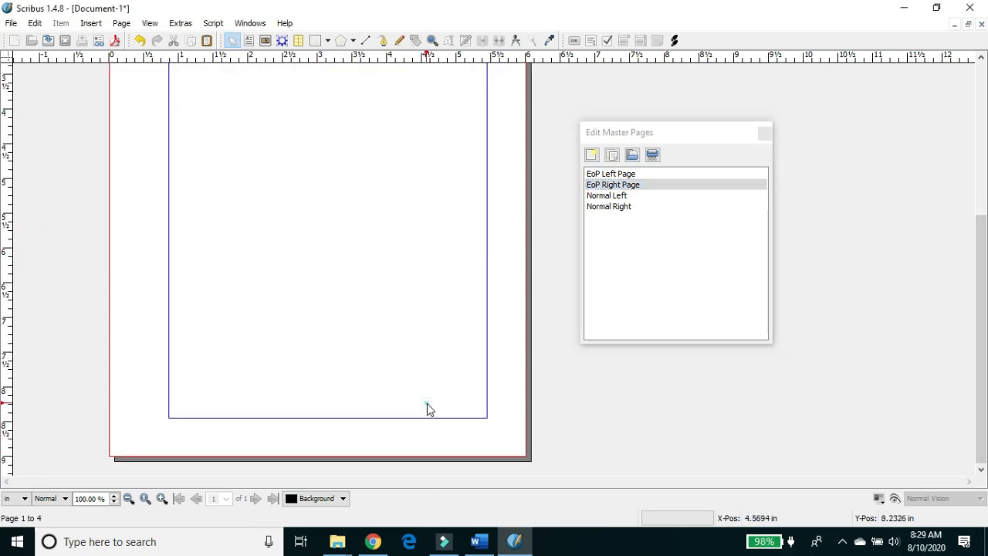
key("ctrl+v")
- Nudge the pasted page number frame until it fits between the side margins and rests on the bottom margin line
key("Right")
key("Right")
key("Right")
key("Right")
key("Right")
key("Right")
key("Right")
key("Right")
key("Right")
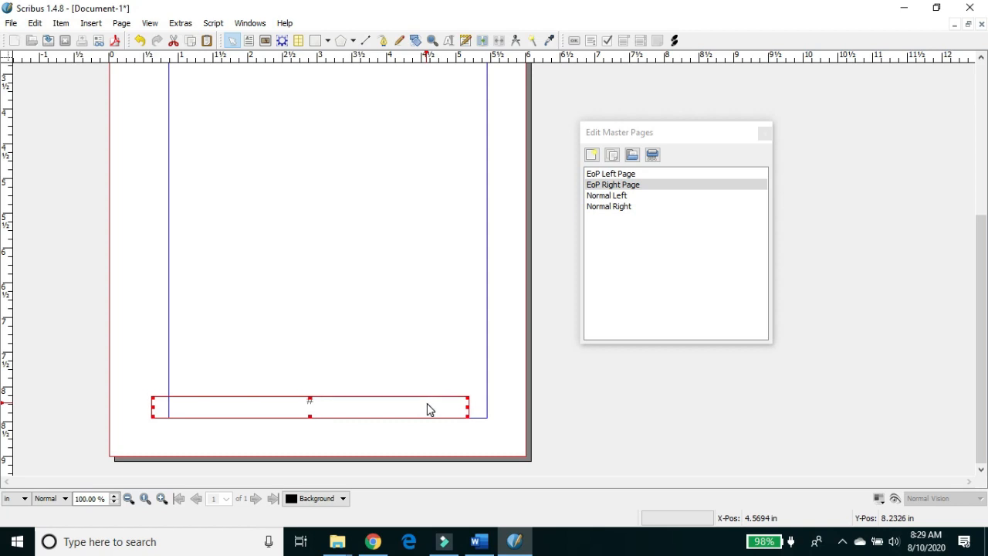
key("Right")
key("Right")
key("Right")
key("Right")
key("Right")
key("Right")
key("Right")
key("Right")
key("Right")
key("Right")
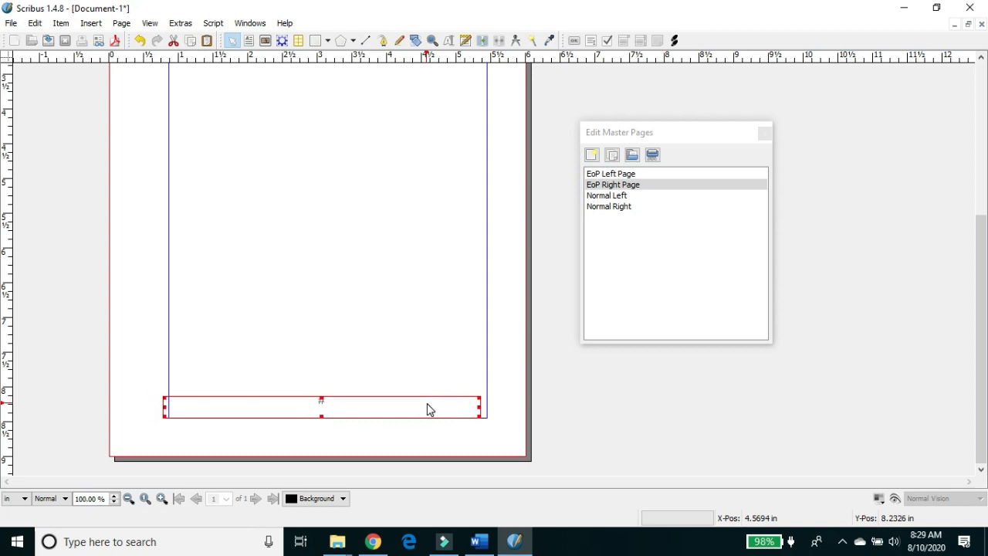
key("Right")
key("Right")
left_click_drag(982, 389, 983, 166)
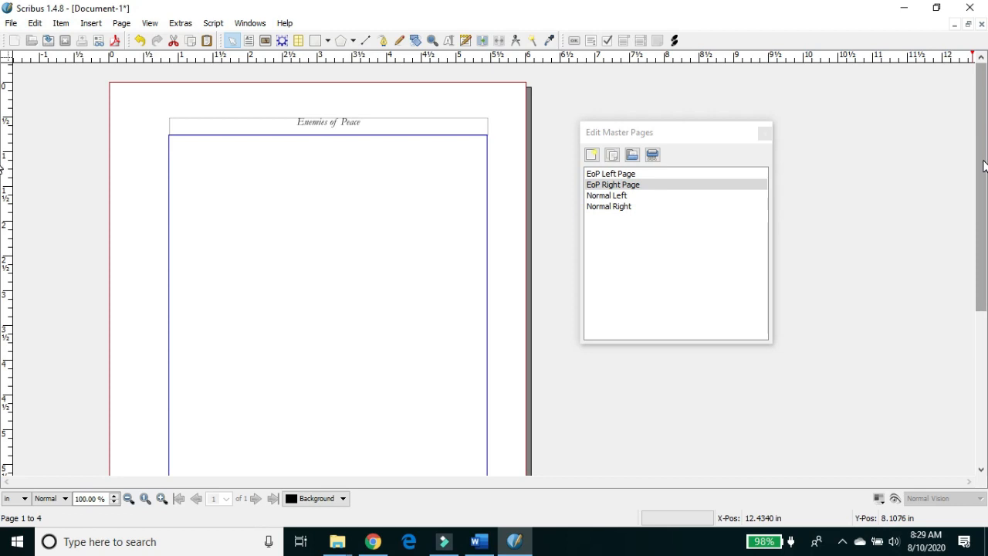
left_click_drag(984, 166, 984, 319)
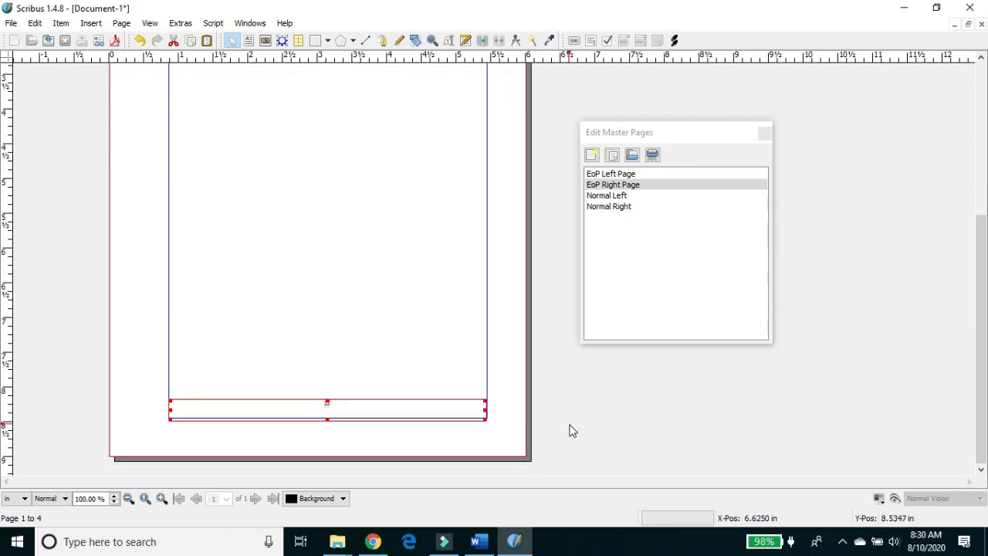
key("Up")
key("Up")
key("Up")
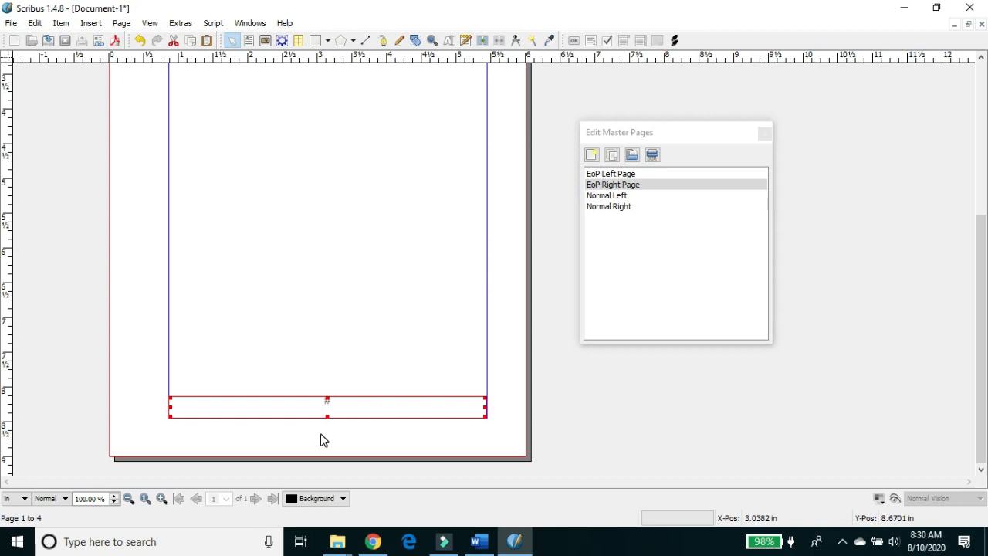
- Deselect the footer frame and close master page editing to return to the document pages
left_click(393, 450)
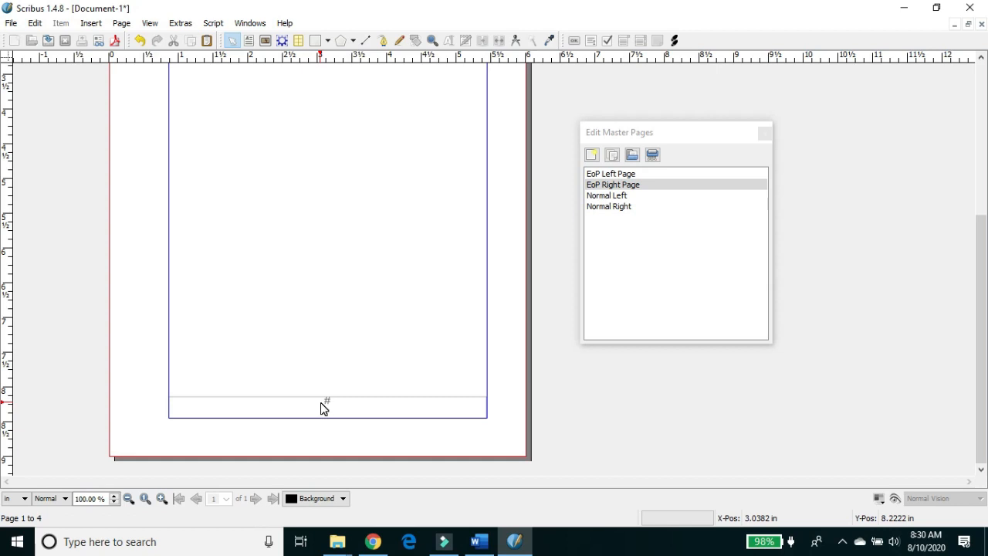
left_click(695, 130)
left_click(764, 135)
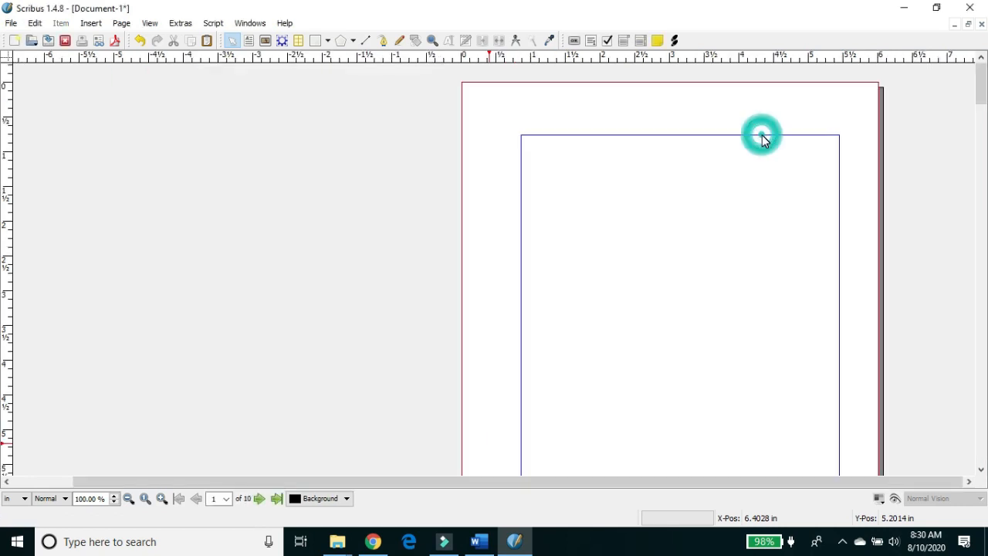
- Draw a text frame on page 1 from the upper inside margin corner, spanning the margin width and about 4.5 in high
mouse_move(983, 84)
left_mouse_down()
mouse_move(964, 316)
mouse_move(971, 446)
mouse_move(981, 77)
left_mouse_up()
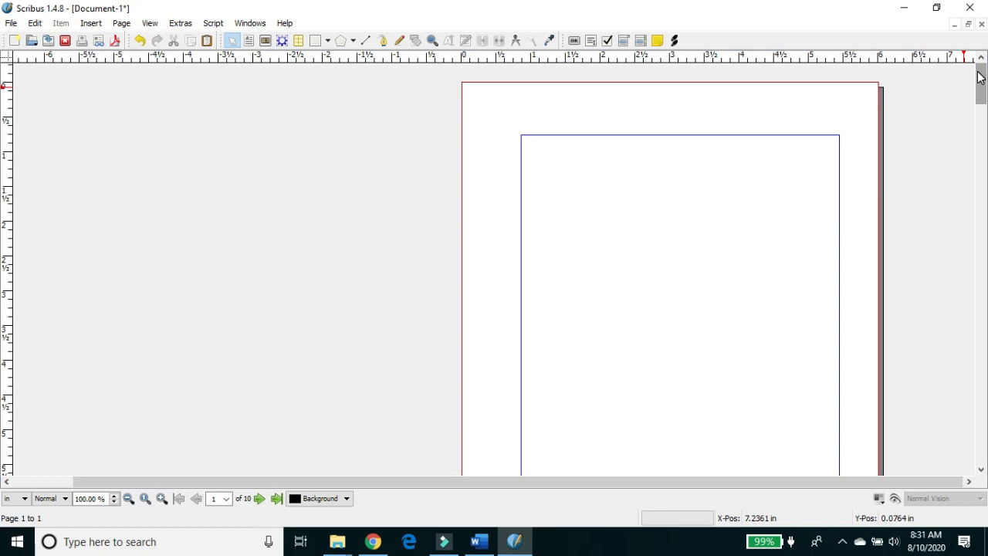
left_click_drag(981, 92, 981, 97)
left_click(575, 145)
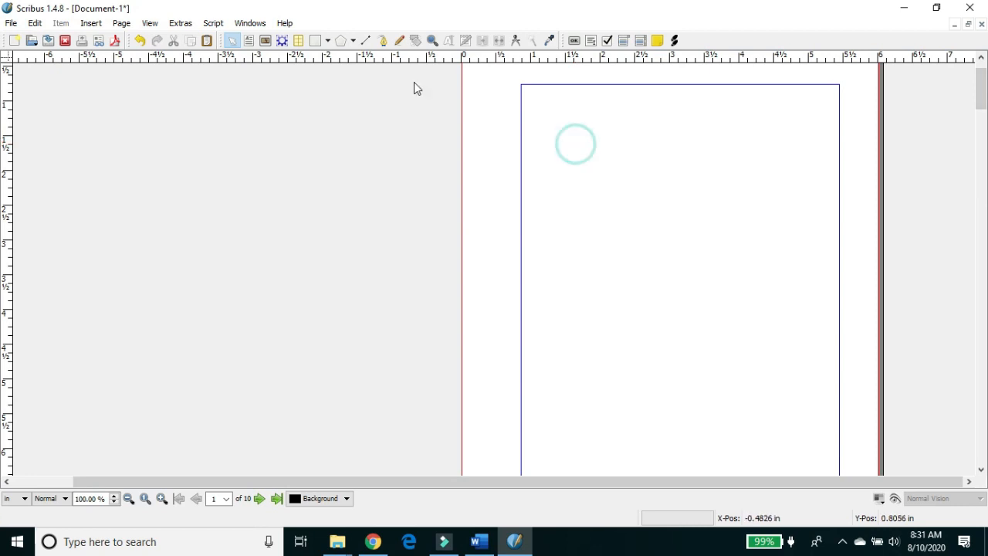
left_click(249, 40)
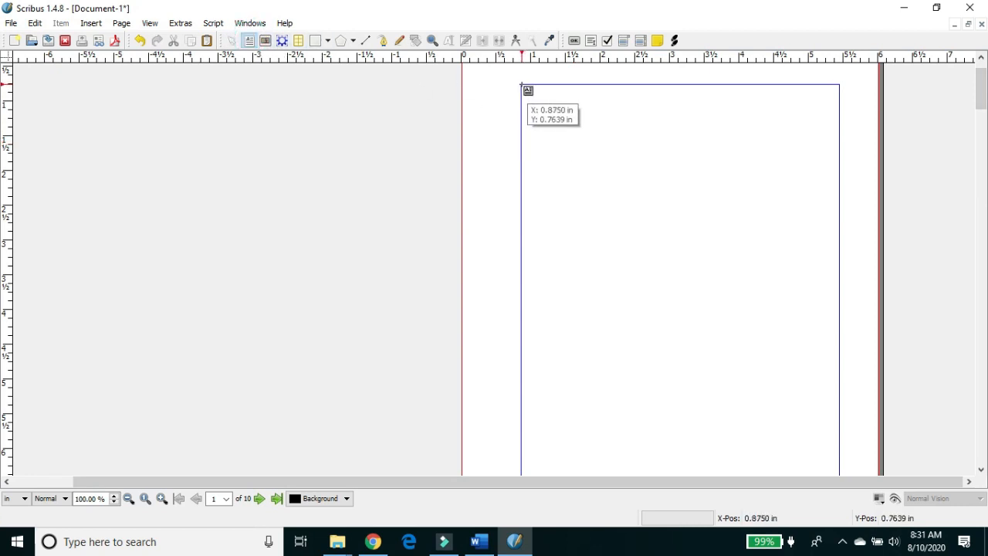
left_click_drag(521, 86, 840, 403)
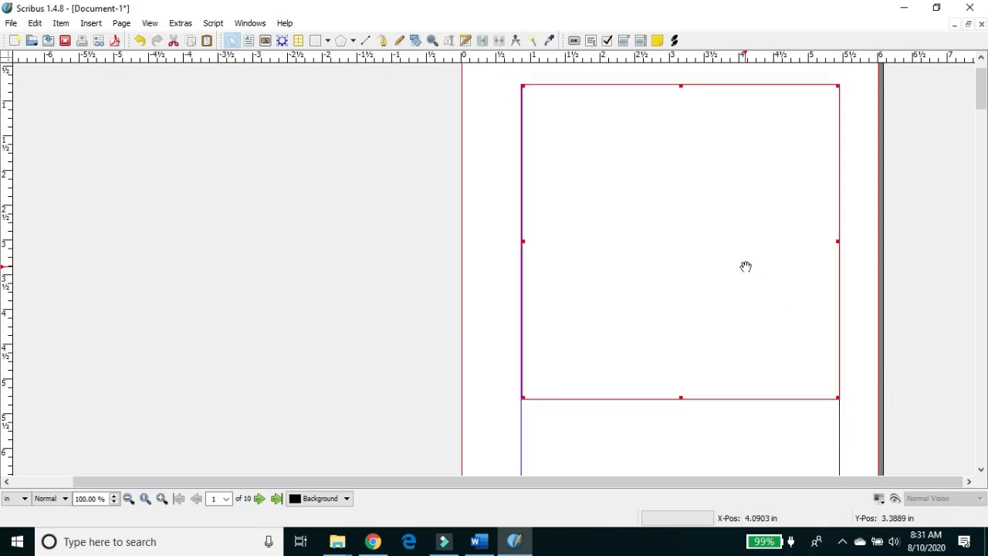
- Switch to Word, copy the manuscript's title and copyright page text, and paste it into the text frame on page 1 in Scribus
left_click(481, 543)
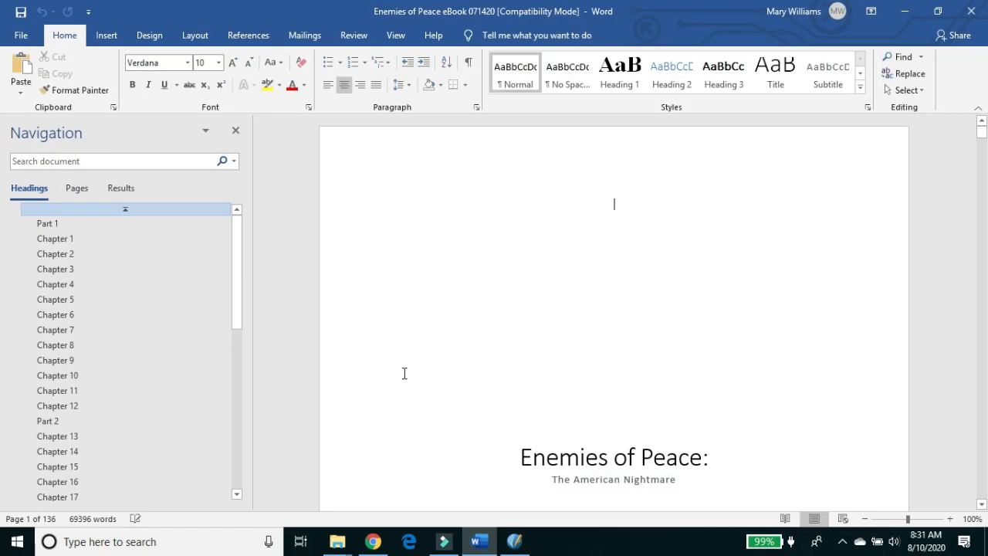
left_click_drag(505, 453, 662, 382)
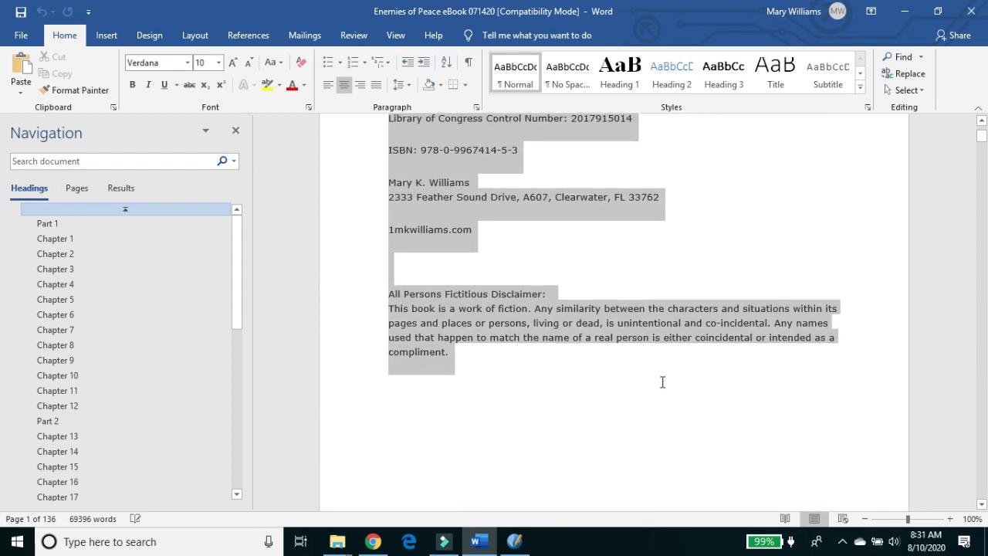
left_click(511, 545)
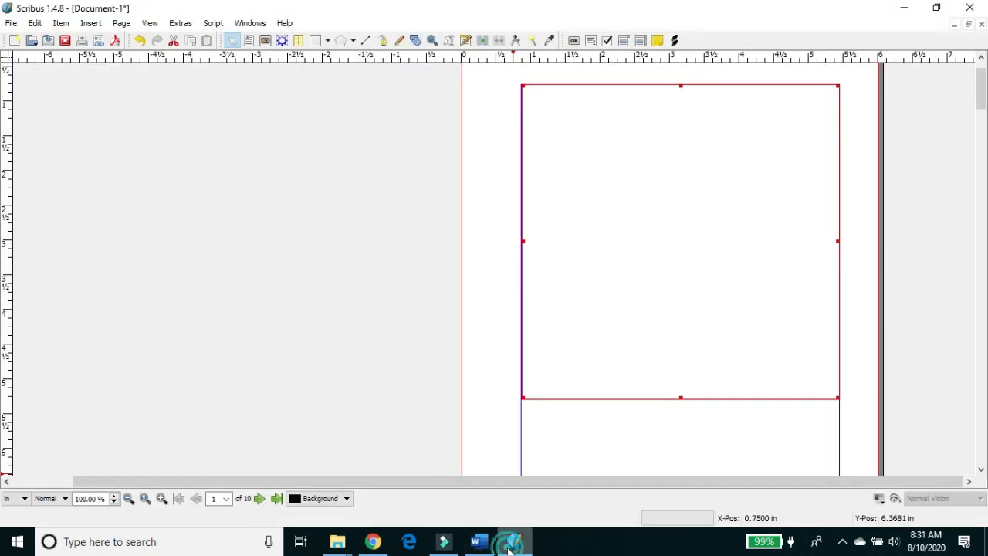
double_click(592, 254)
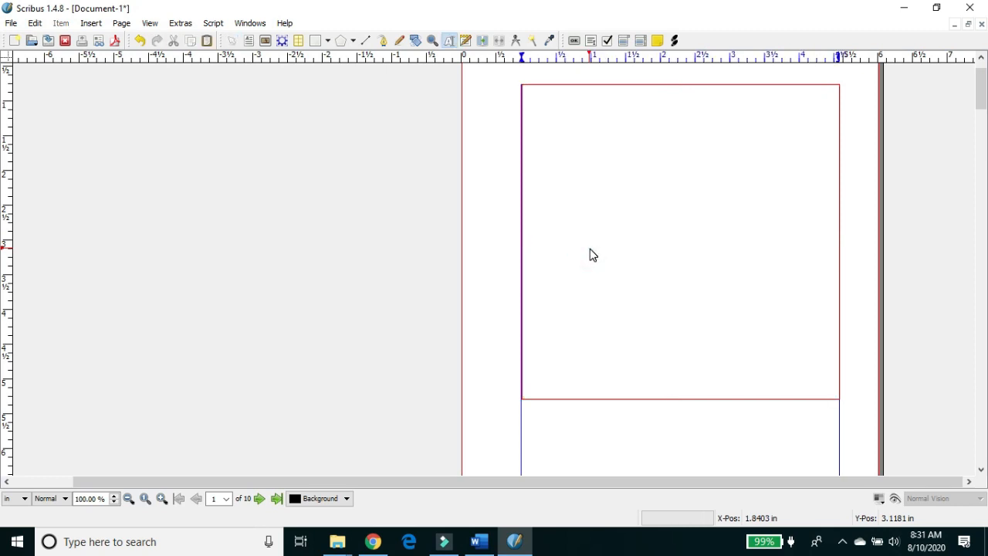
key("ctrl+v")
- Clear all the pasted text from the page 1 text frame and delete the frame itself
key("ctrl+a")
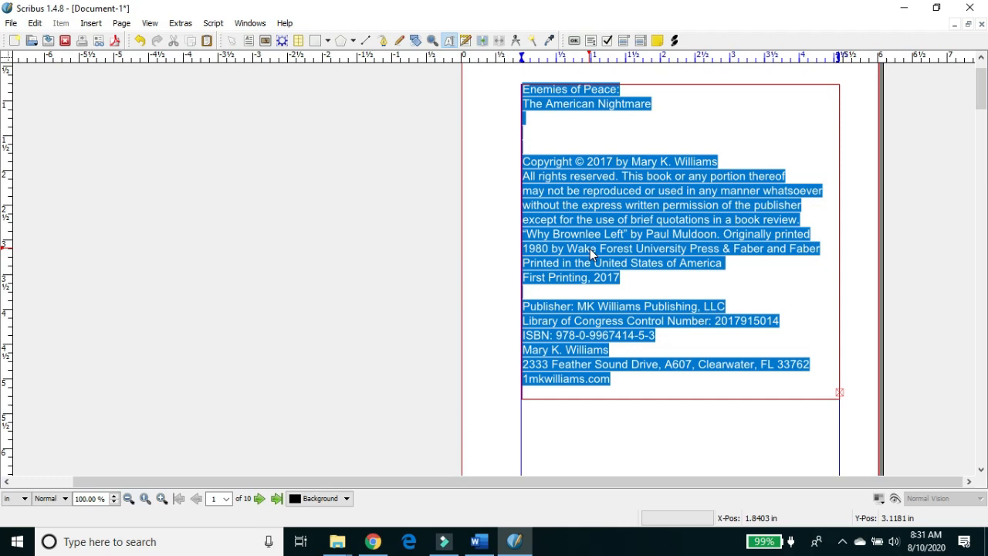
key("Delete")
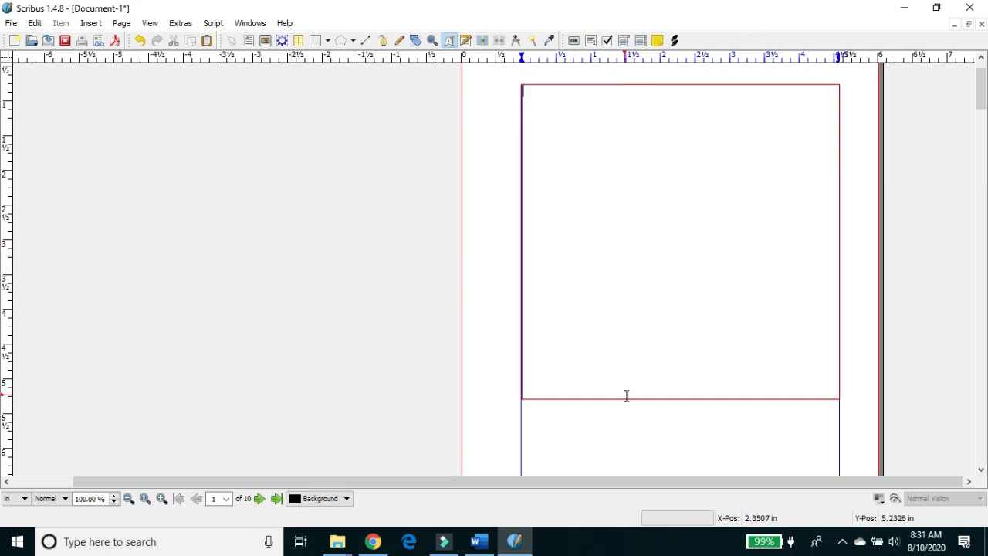
left_click(644, 432)
left_click(659, 322)
key("Delete")
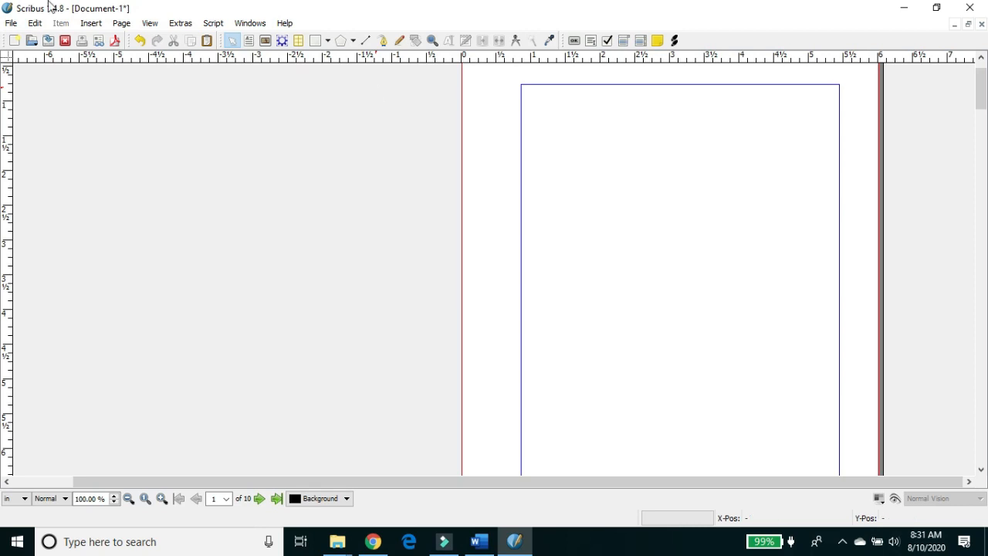
- Open the Style Manager and add a new line style with its default properties
left_click(36, 25)
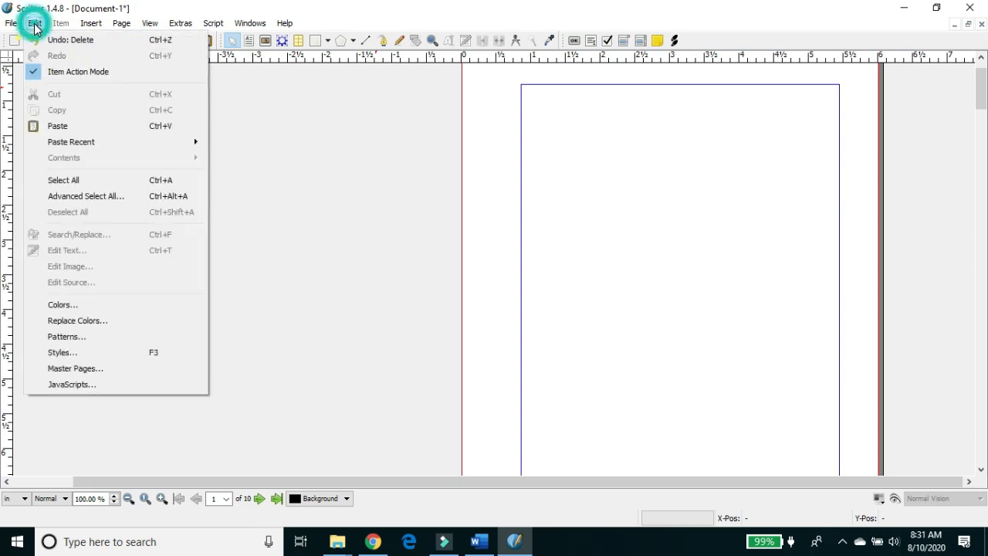
left_click(68, 354)
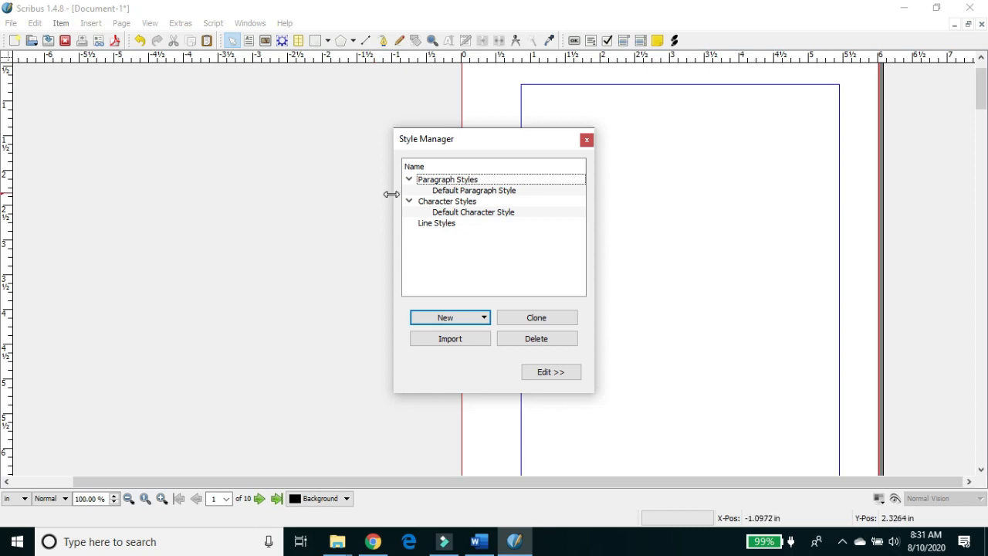
left_click_drag(452, 142, 250, 159)
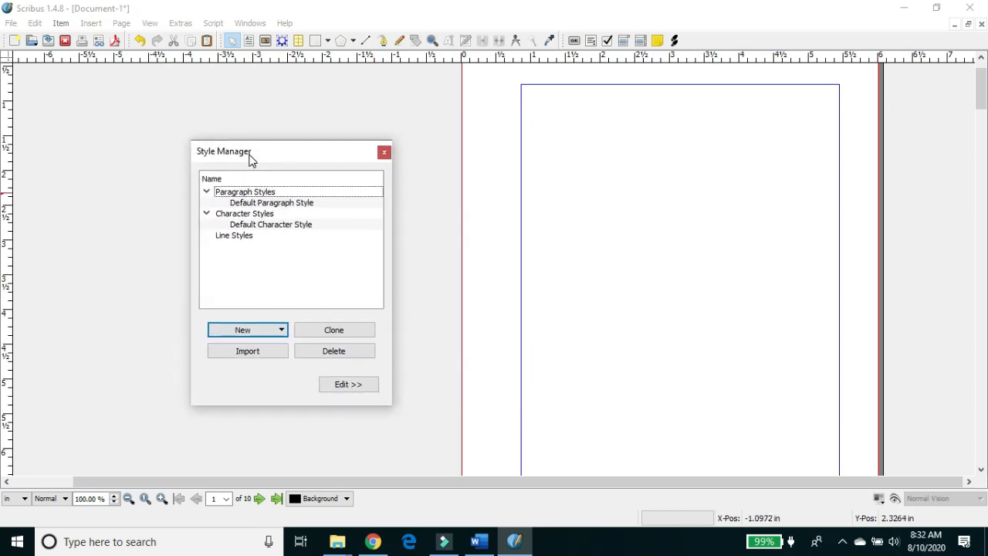
left_click(241, 236)
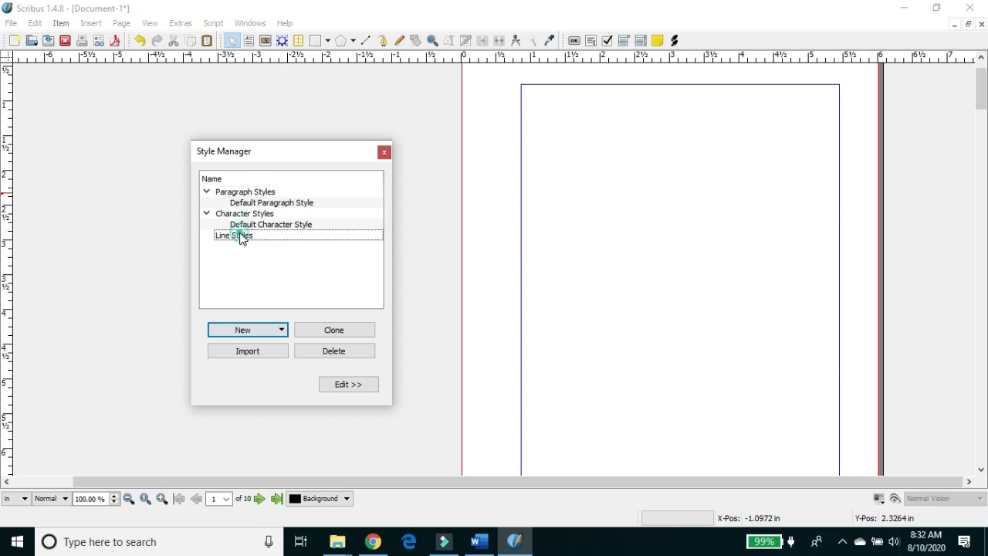
left_click(241, 236)
left_click(242, 235)
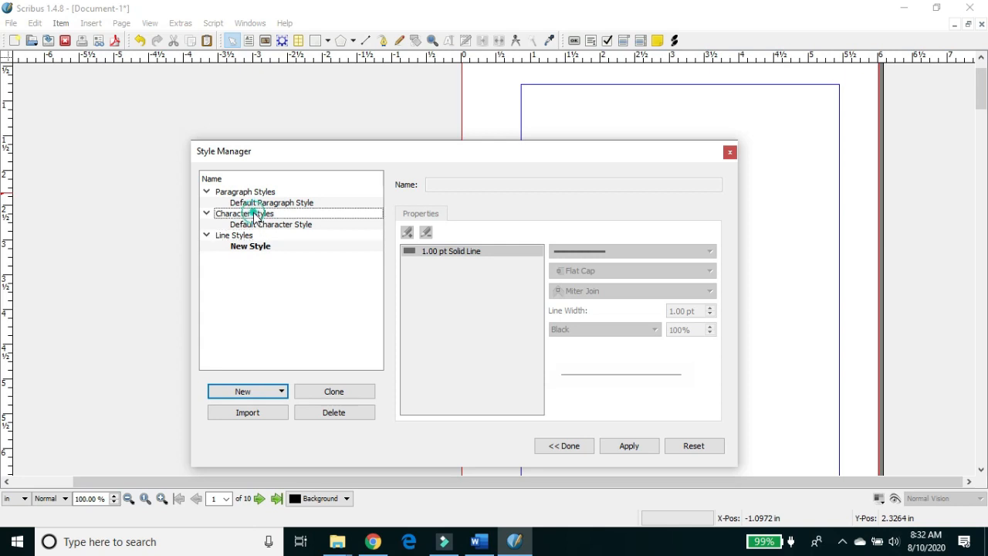
- Set the font size of the Default Character Style to 11.5 pt
double_click(254, 214)
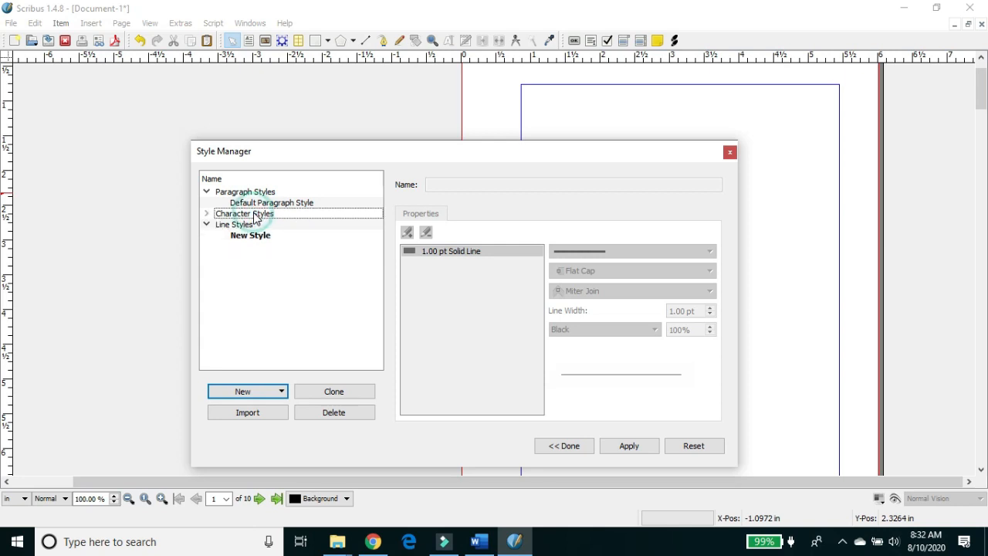
left_click(206, 215)
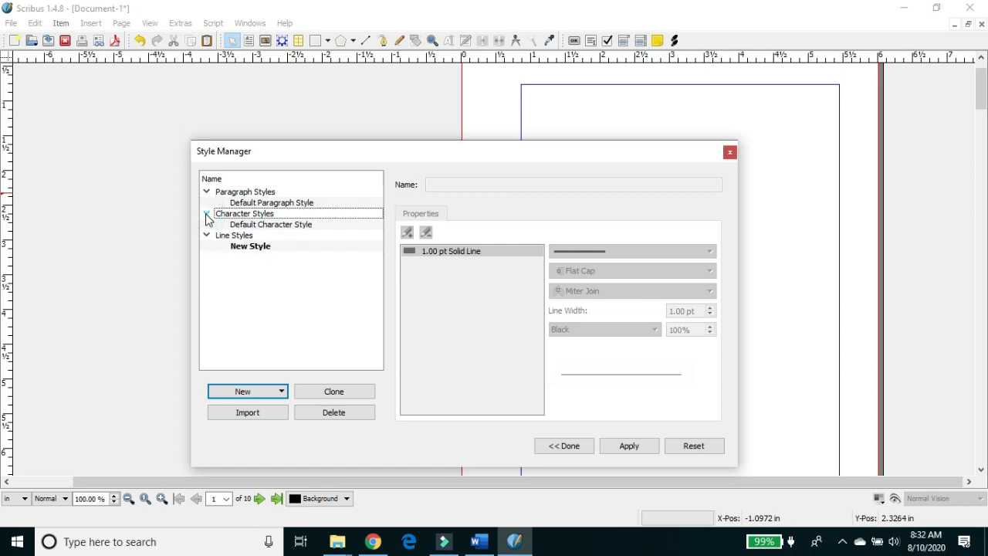
left_click(289, 227)
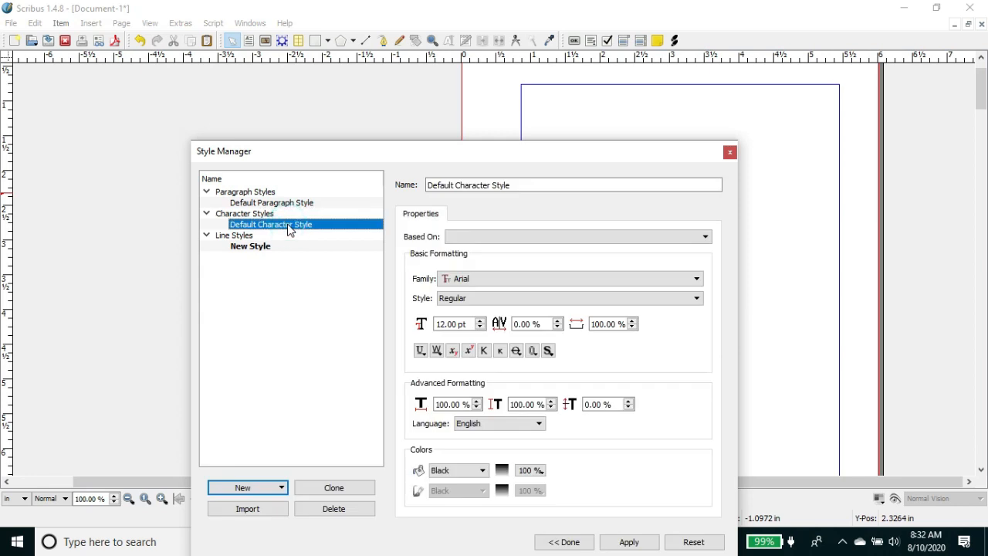
left_click_drag(360, 150, 341, 48)
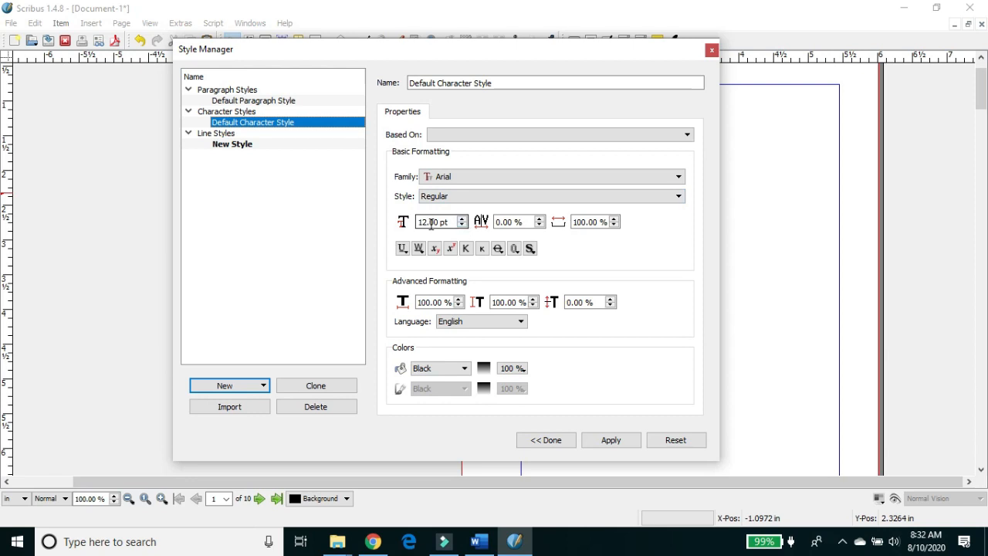
left_click_drag(437, 223, 391, 226)
type("11.5")
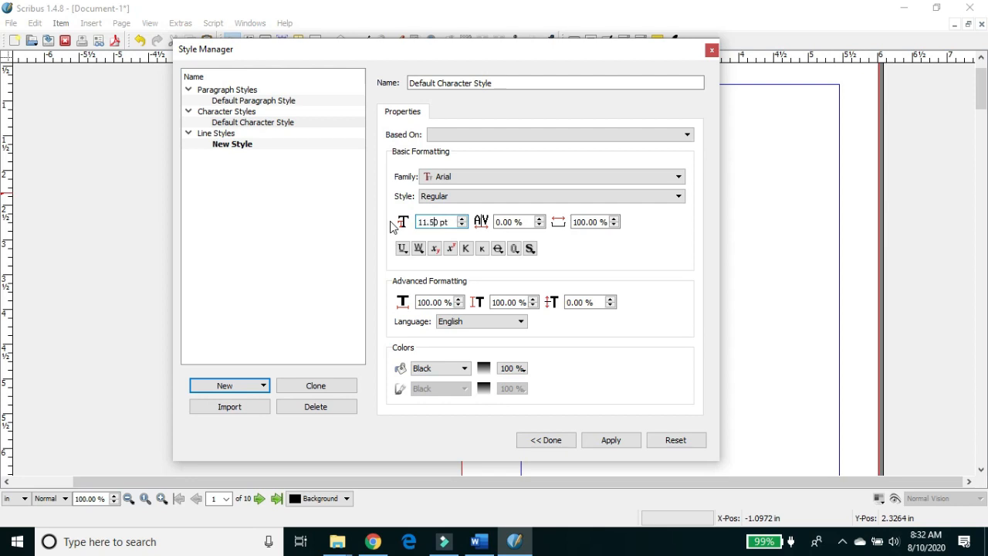
- Set the Default Character Style's font family to Garamond with the Regular style, and apply the style changes
left_click(513, 178)
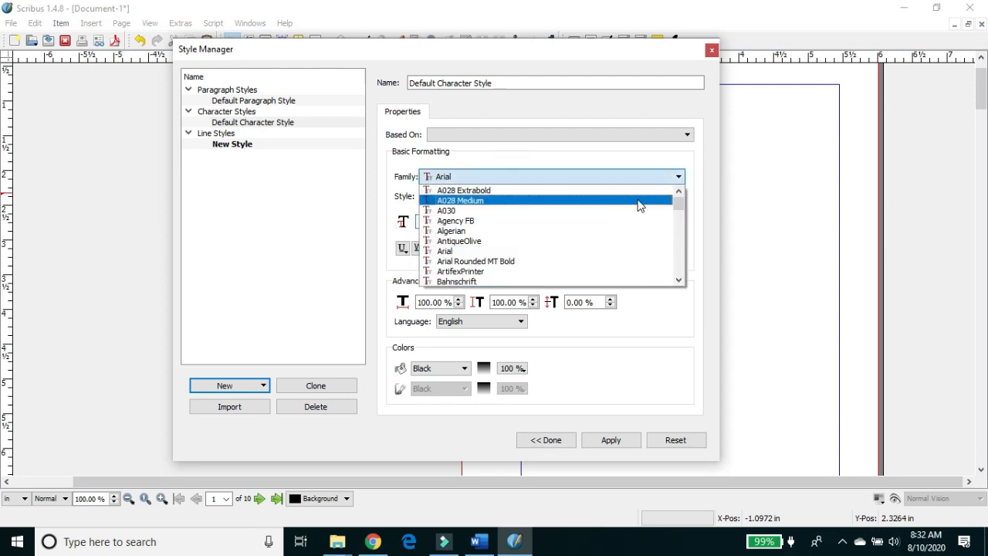
left_click(678, 203)
left_click_drag(680, 205, 685, 224)
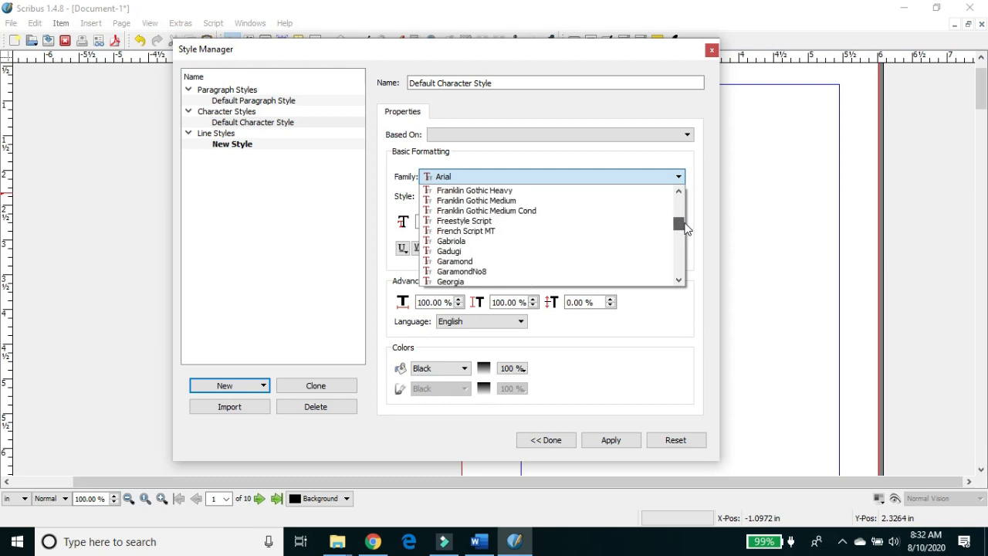
left_click(495, 268)
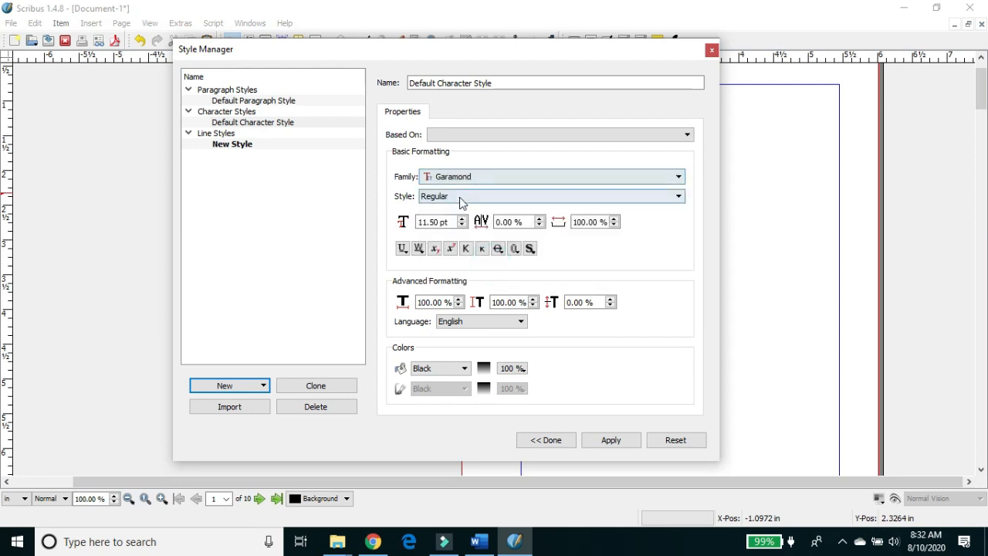
left_click(458, 199)
left_click(459, 199)
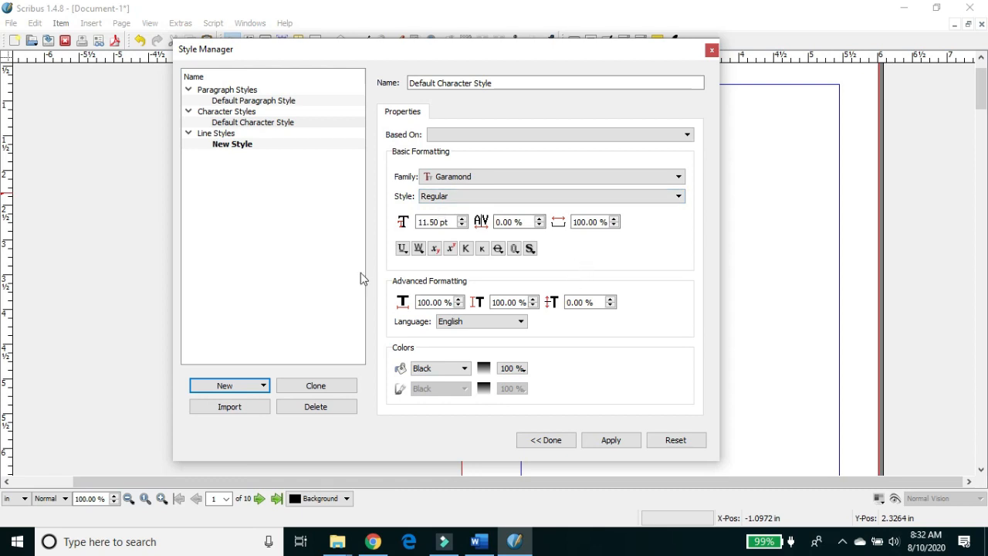
left_click(615, 440)
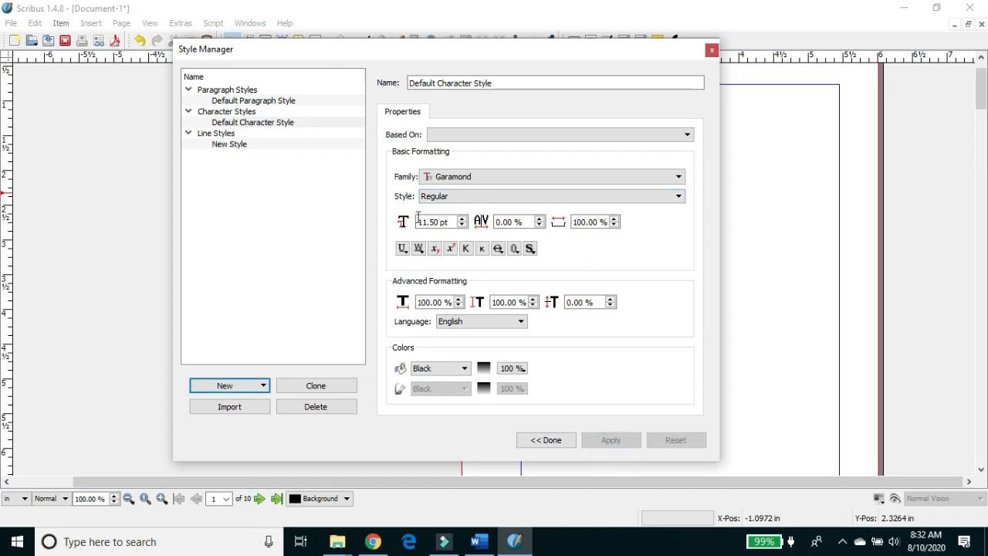
- Set the first-line indent of the Default Paragraph Style to 0.25 in
left_click(245, 92)
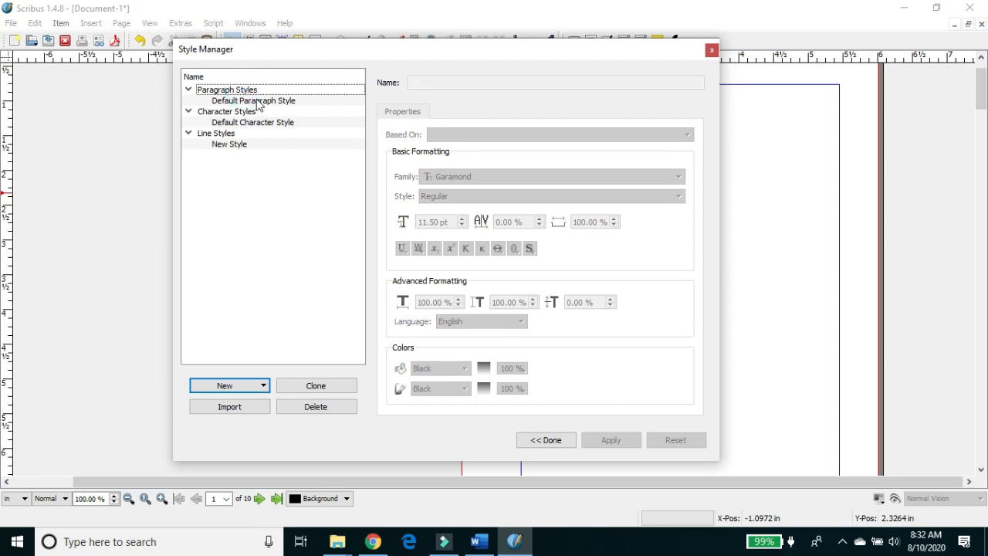
left_click(259, 102)
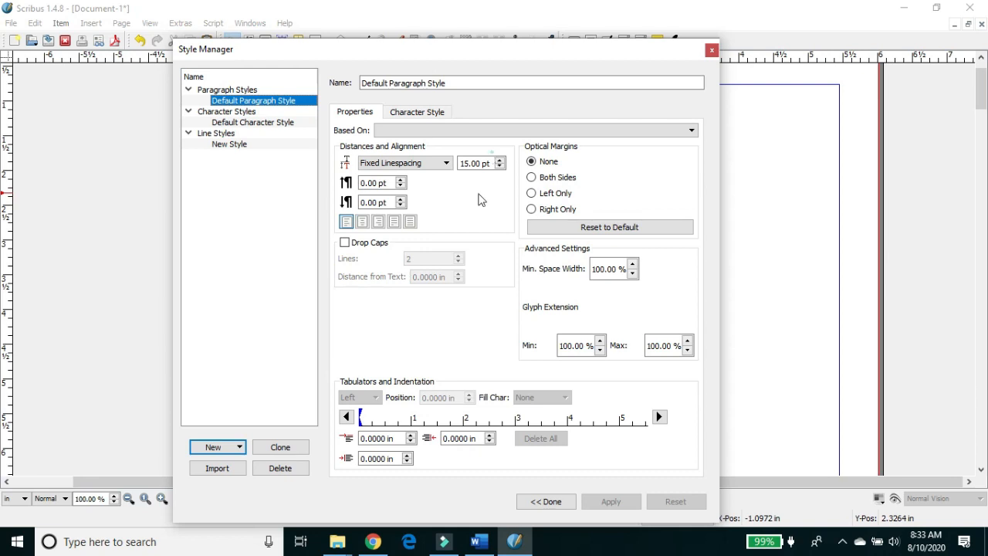
left_click(368, 420)
left_click_drag(368, 419, 369, 440)
left_click(379, 439)
type("25")
left_click(454, 467)
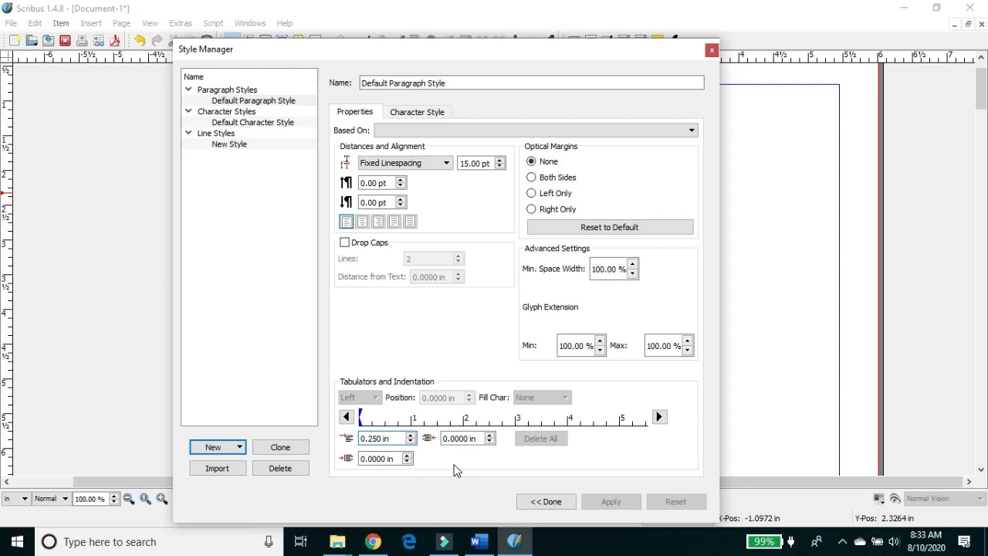
- Set the Default Paragraph Style's alignment to justified rather than forced justified
left_click(410, 221)
left_click(395, 221)
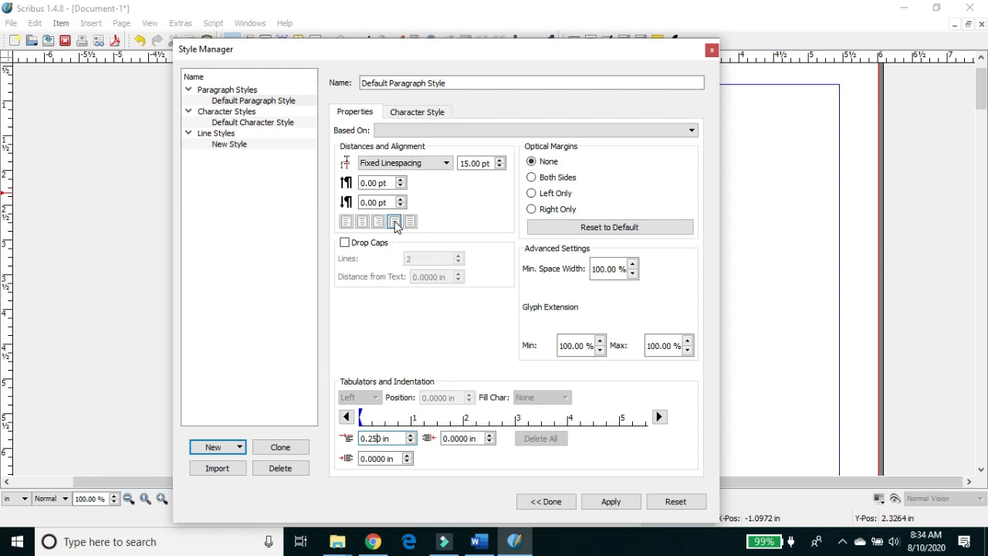
left_click(396, 223)
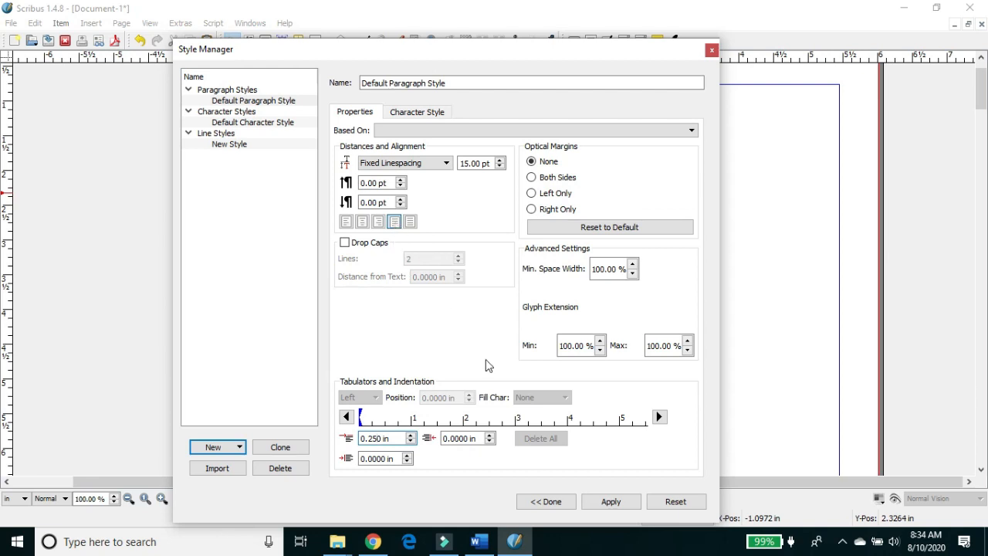
- Create a new paragraph style named "First Line, No Indent"
right_click(278, 105)
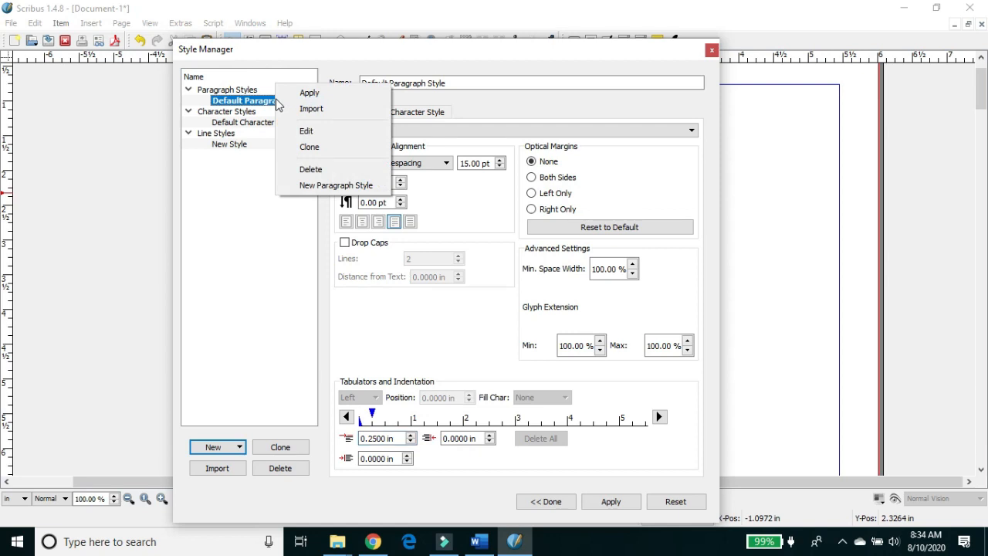
left_click(313, 189)
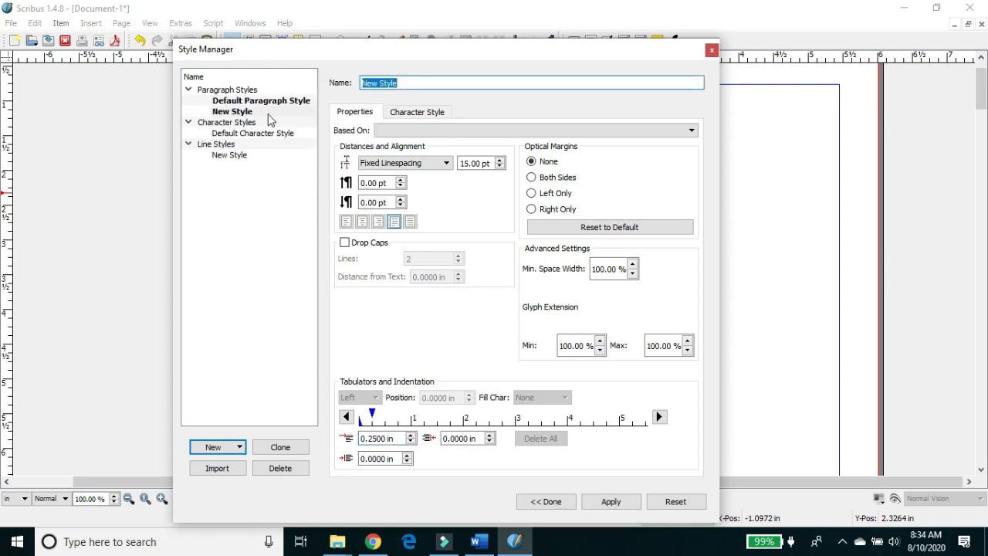
type("First")
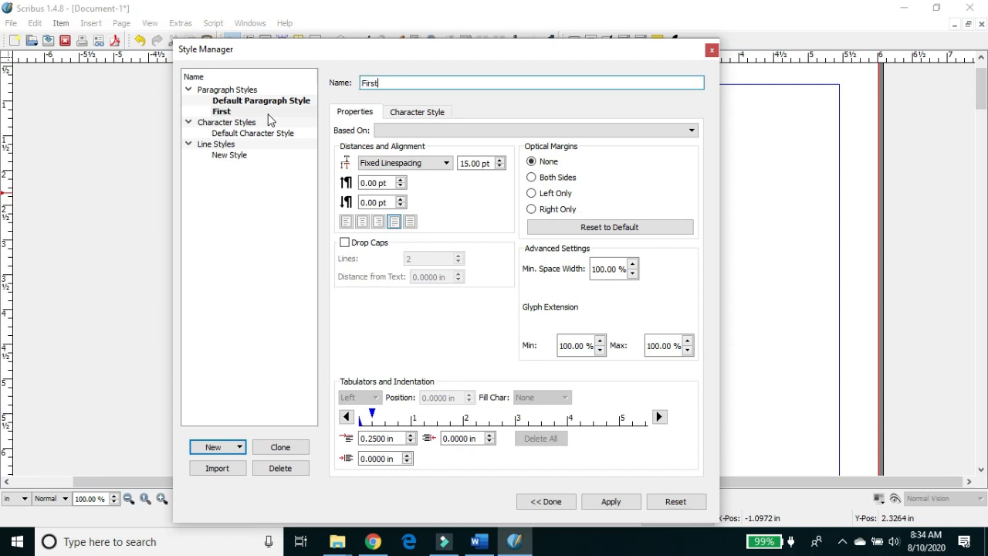
type(" Line, No Indent")
- Set the first-line indent of the First Line, No Indent style to 0 in and compare it with the Default Paragraph Style
left_click(371, 438)
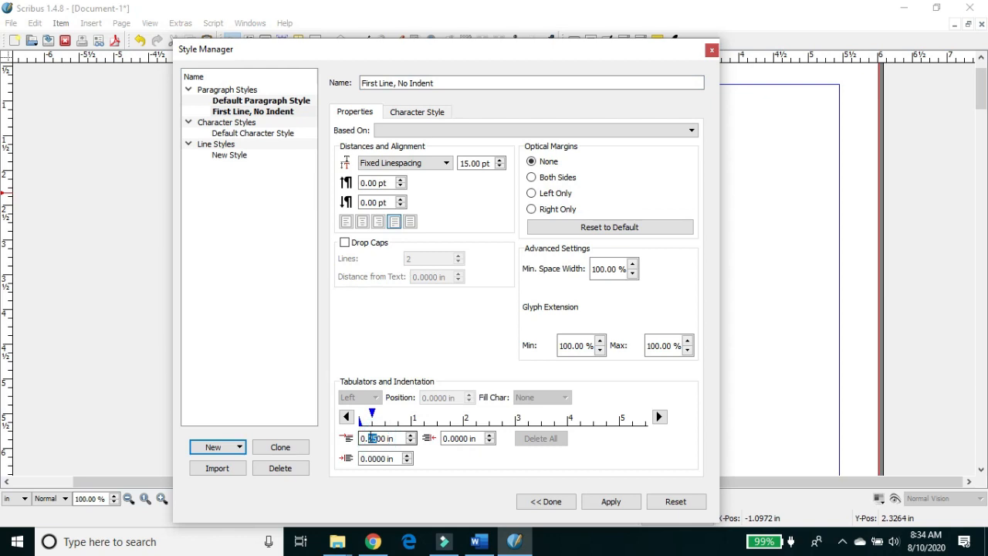
type("00")
left_click(461, 328)
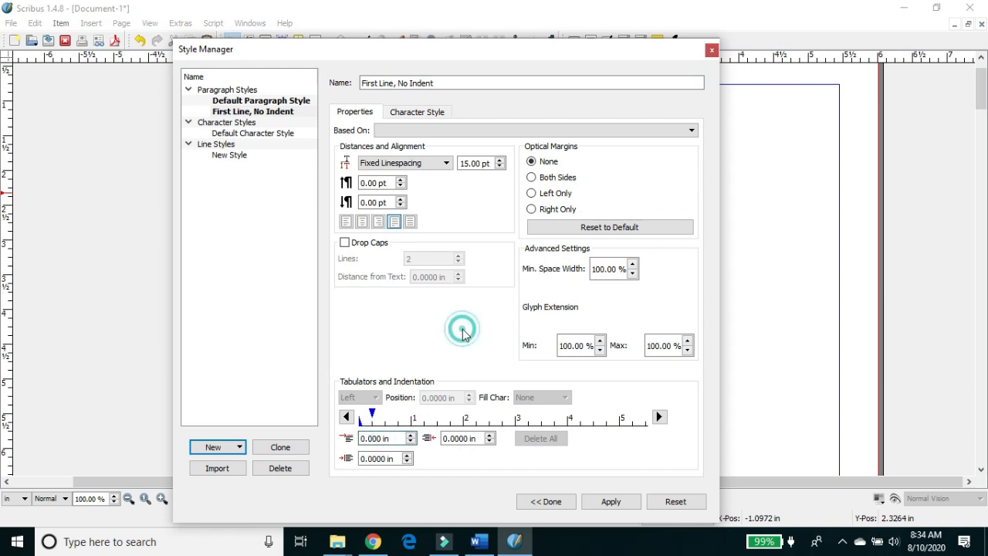
left_click(437, 112)
left_click(366, 114)
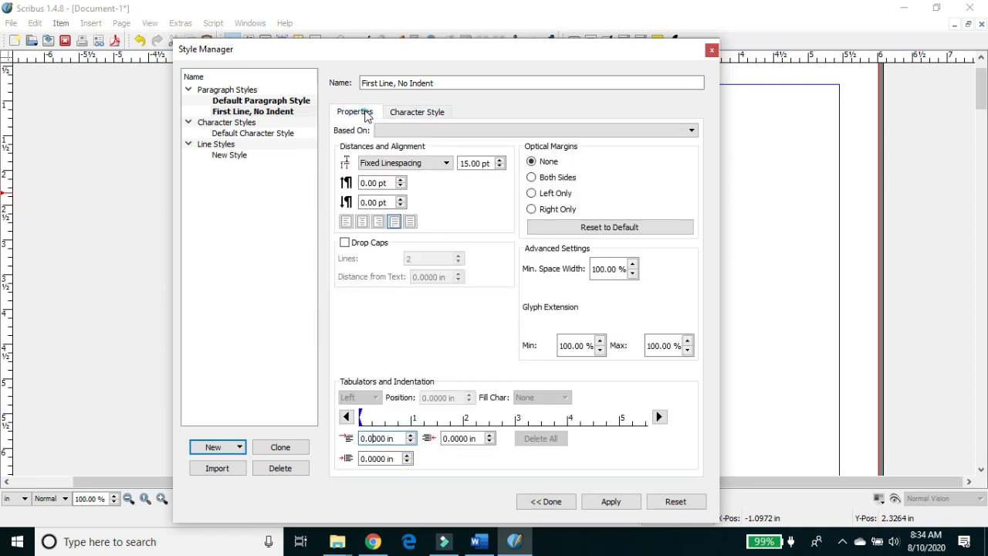
left_click(272, 112)
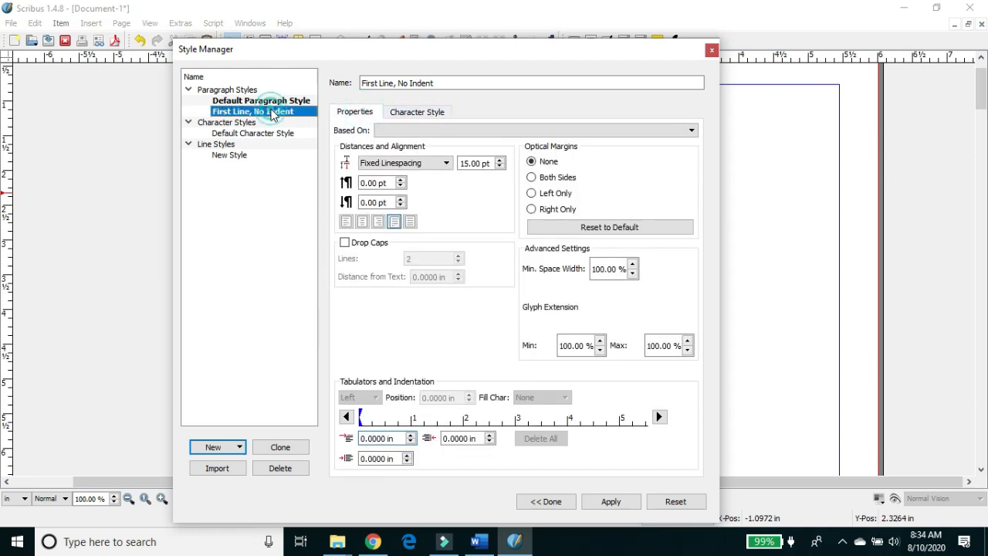
left_click(267, 102)
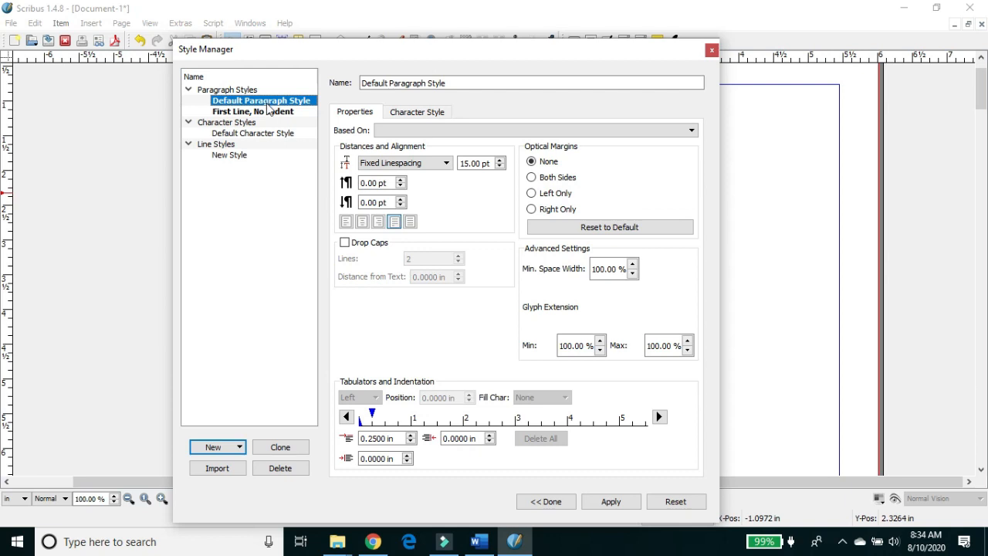
- Apply the changes to the First Line, No Indent style and create a new paragraph style named "Drop Caps"
left_click(269, 111)
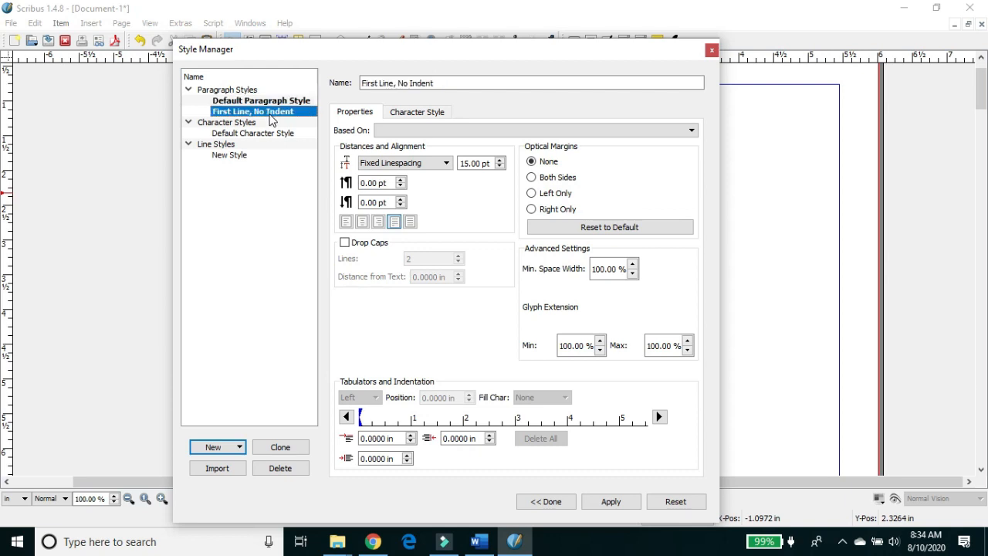
left_click(610, 501)
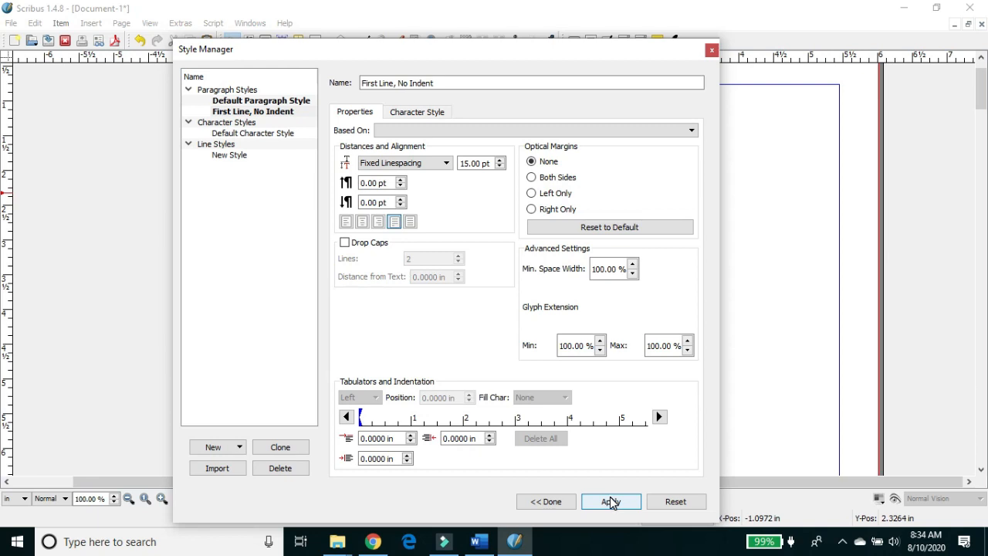
right_click(224, 93)
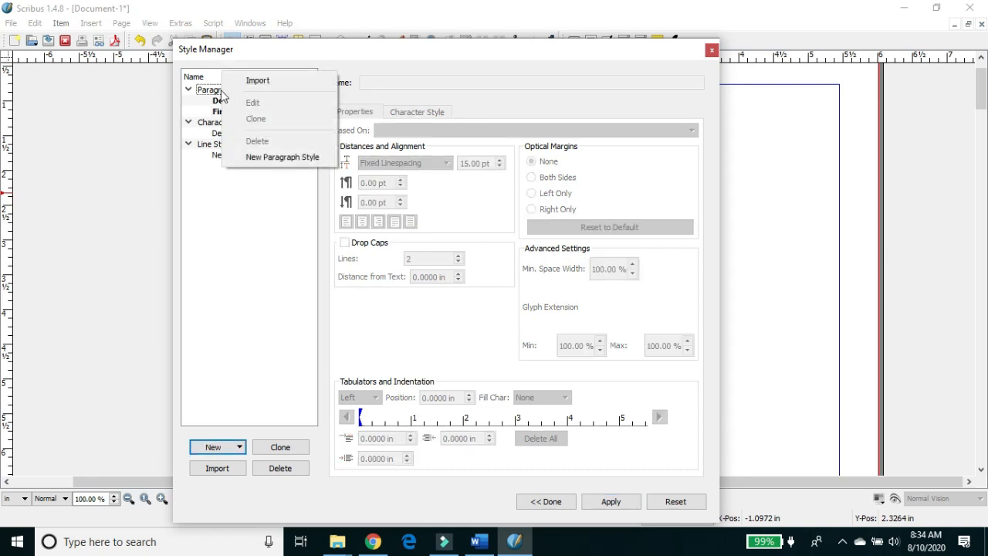
left_click(261, 156)
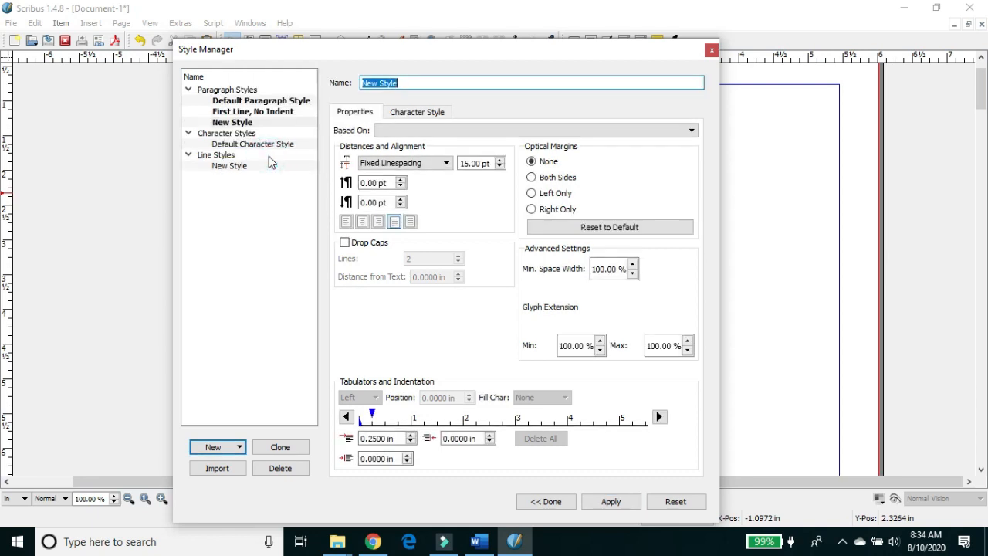
type("Drop Caps")
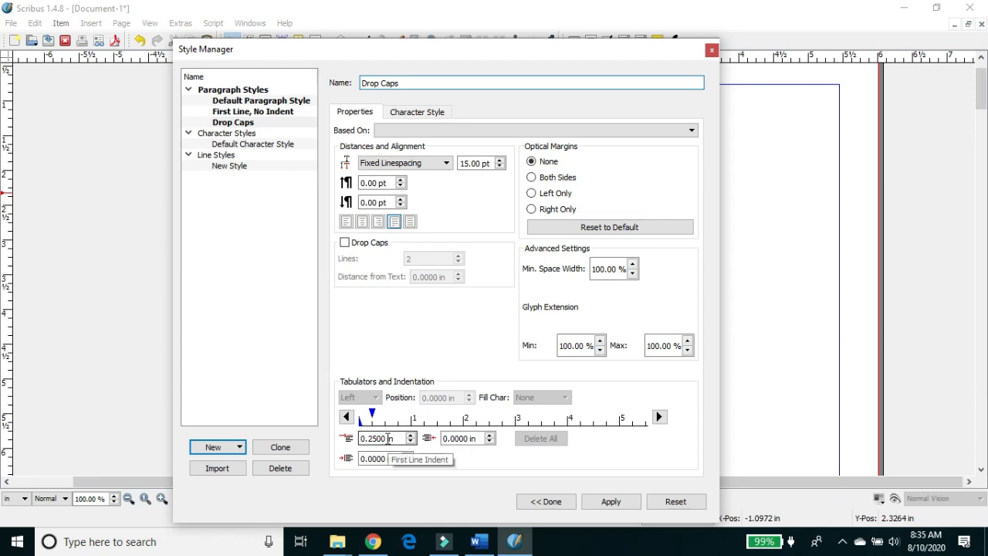
- Set the first-line indent of the Drop Caps style to 0 in
left_click(390, 438)
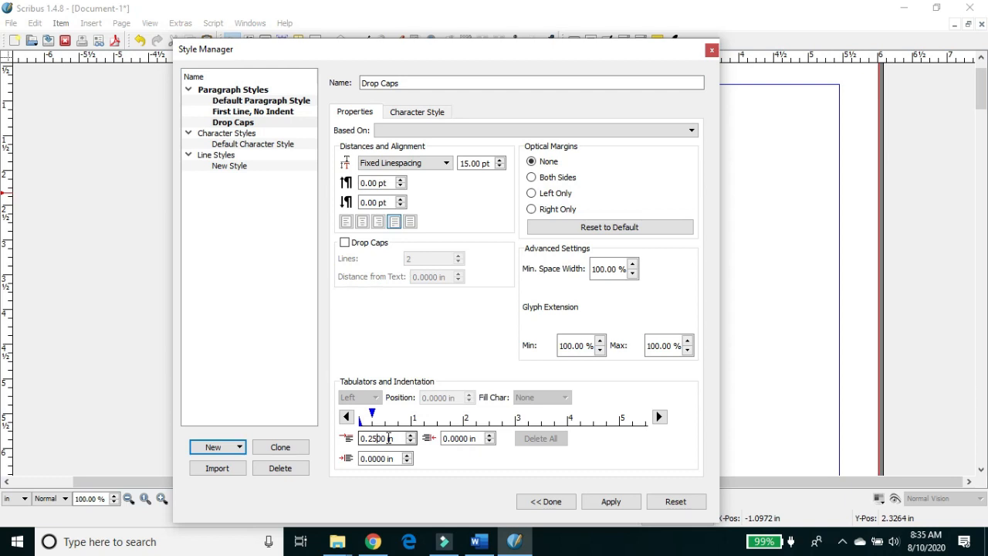
key("BackSpace")
key("BackSpace")
key("BackSpace")
key("BackSpace")
type("0000")
- Enable drop caps spanning 4 lines in the Drop Caps style and apply the style changes
left_click(344, 242)
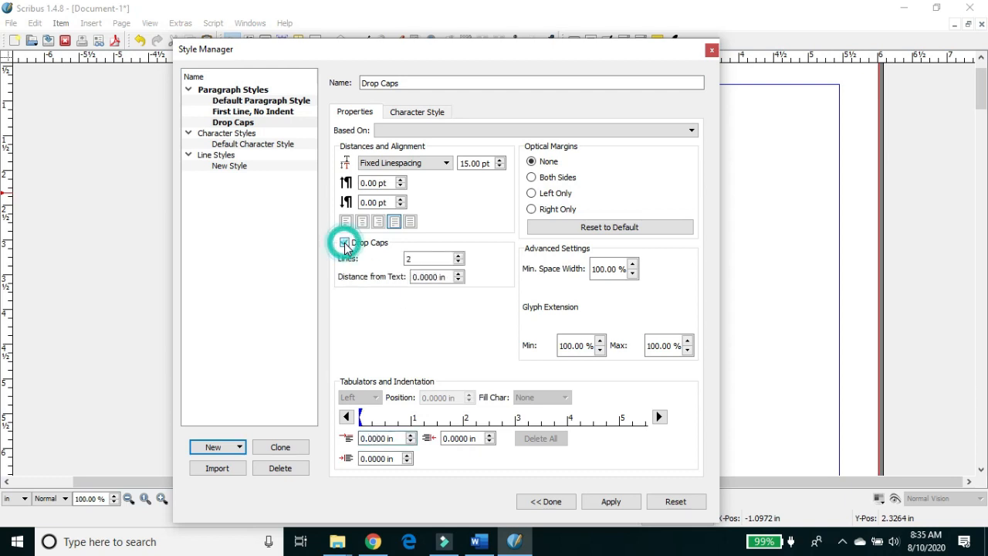
double_click(448, 258)
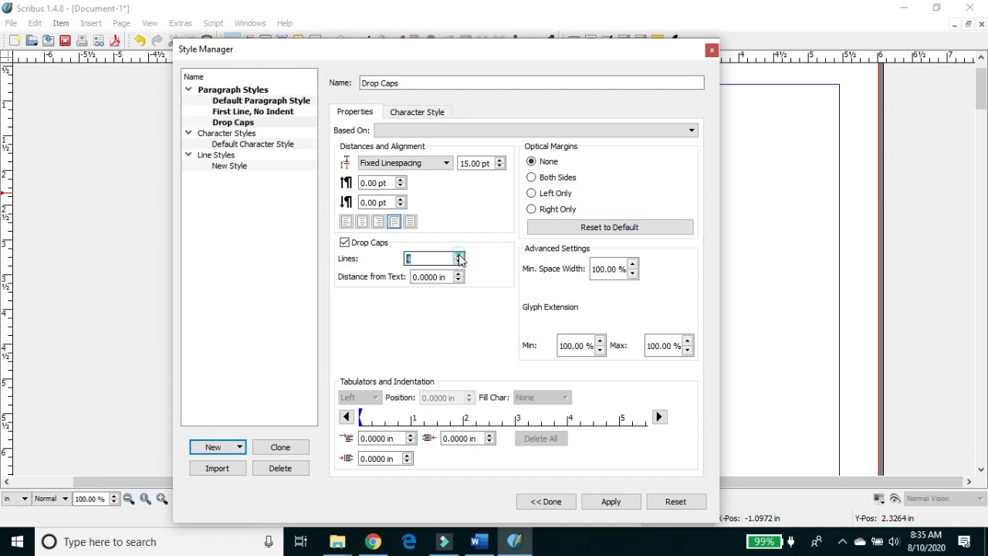
left_click(423, 332)
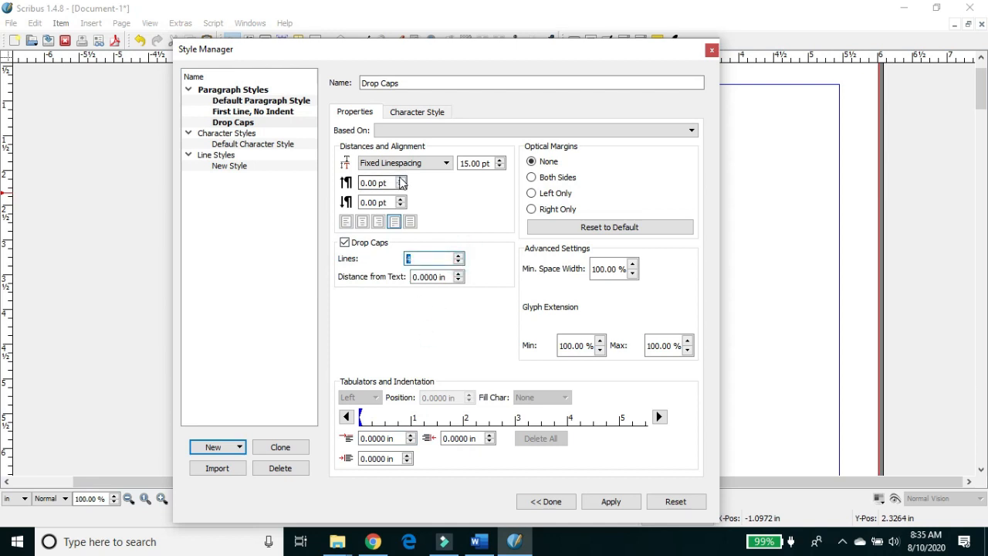
left_click(396, 118)
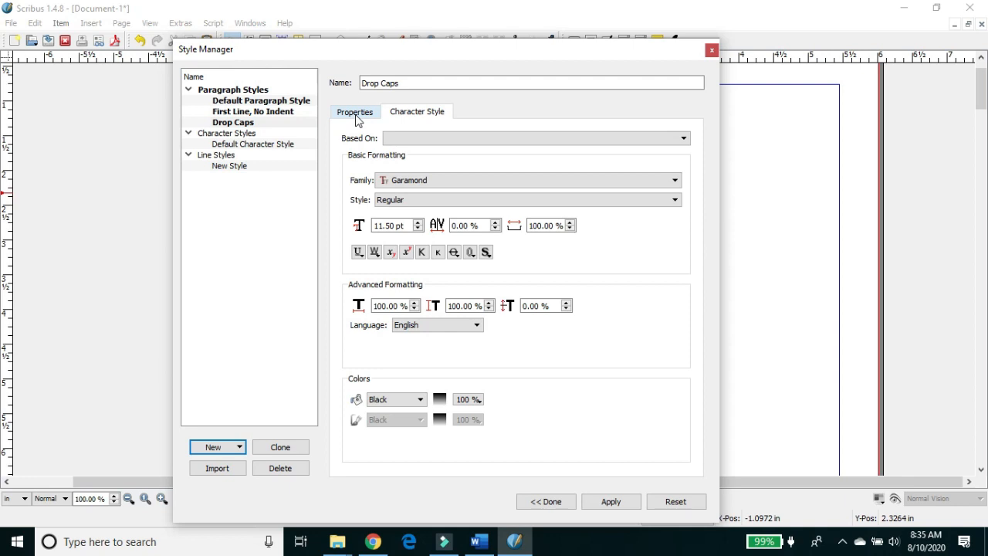
left_click(358, 115)
left_click(397, 114)
left_click(377, 115)
left_click(405, 255)
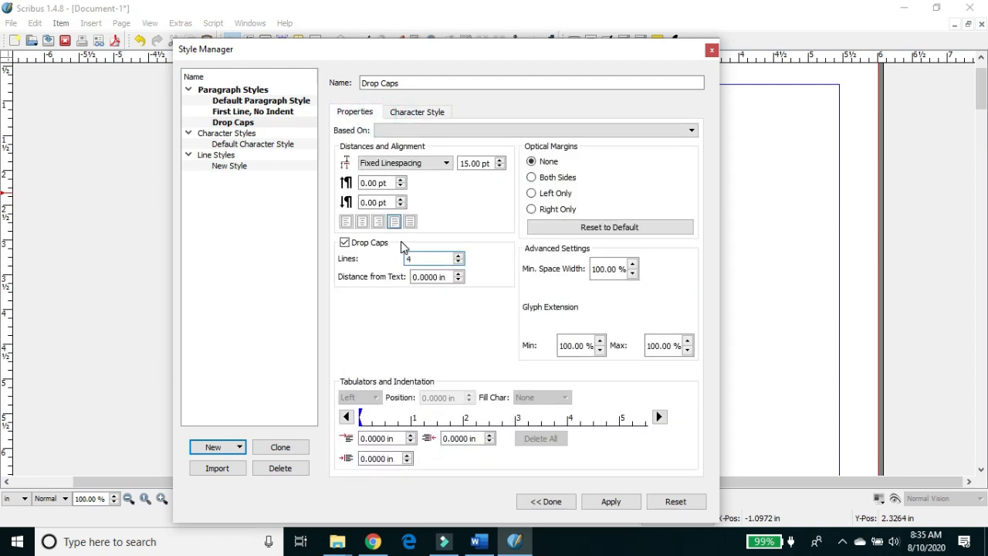
left_click(610, 503)
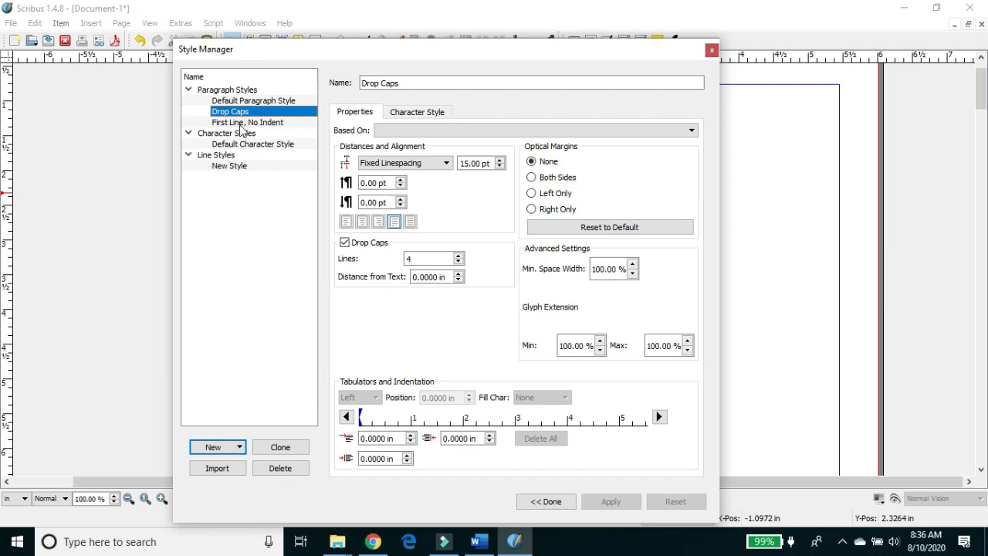
- Review the paragraph, character and line styles in the Style Manager and close it
left_click(243, 123)
left_click(232, 134)
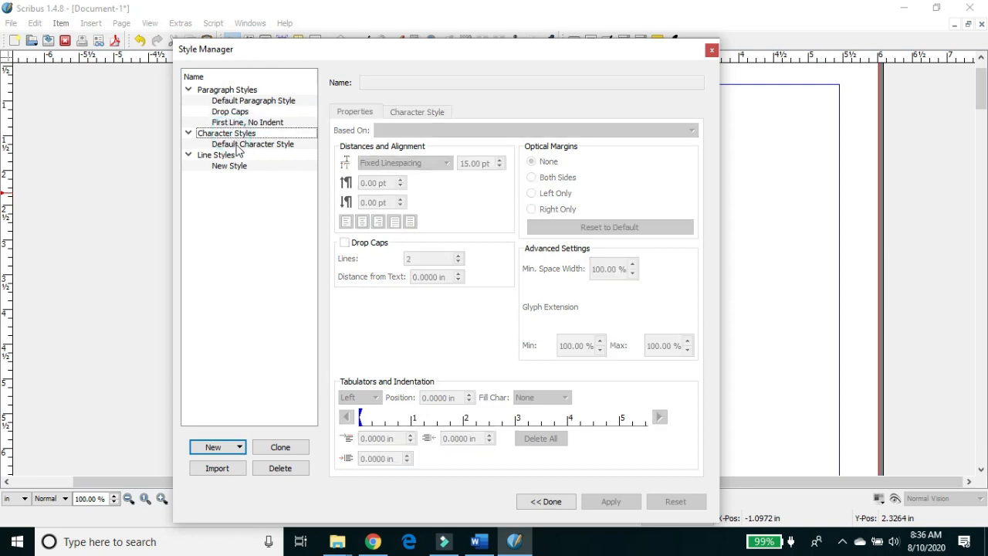
left_click(237, 146)
left_click(221, 167)
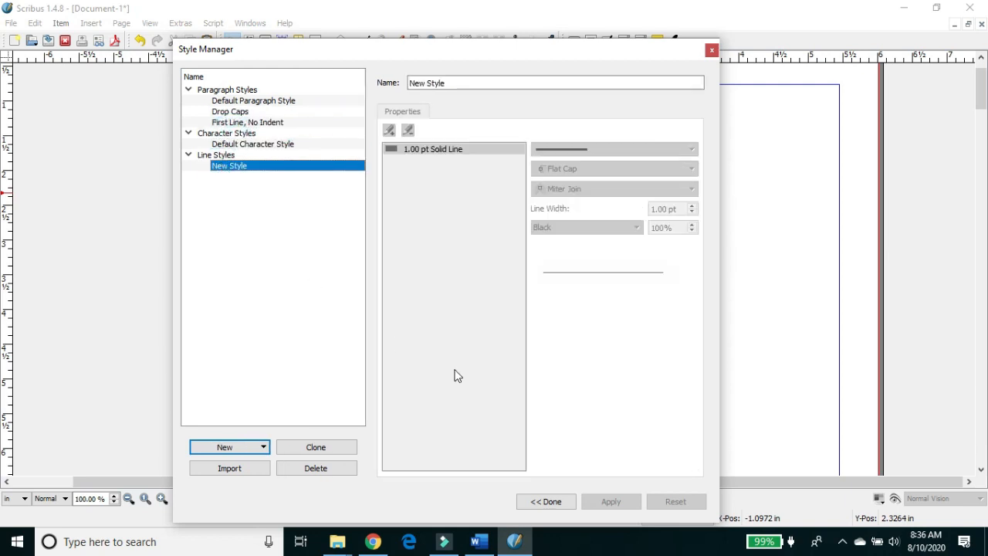
left_click(239, 145)
left_click(240, 134)
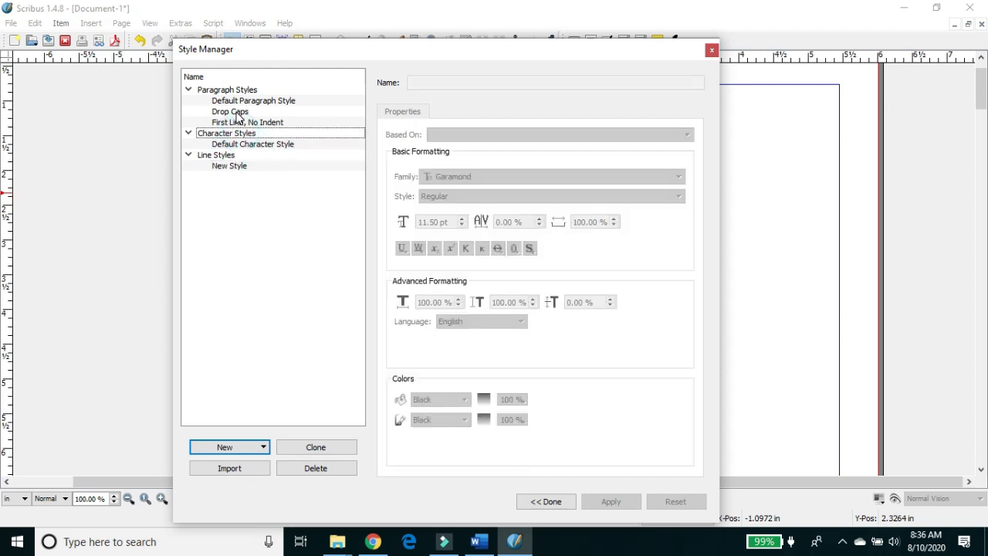
left_click(235, 112)
left_click(546, 502)
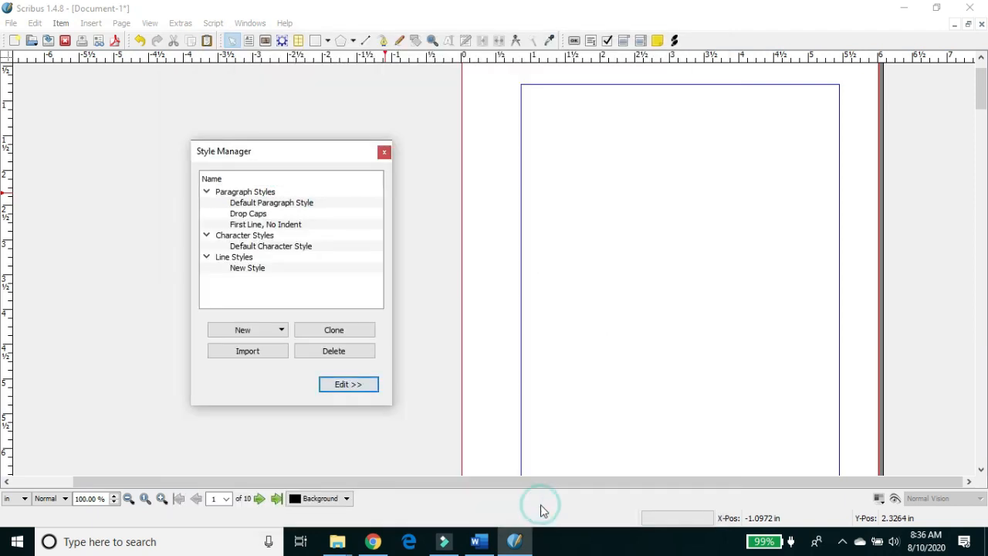
left_click(383, 153)
- Draw a text frame across the width between page 1's margins and paste the copied manuscript text into it
left_click(249, 42)
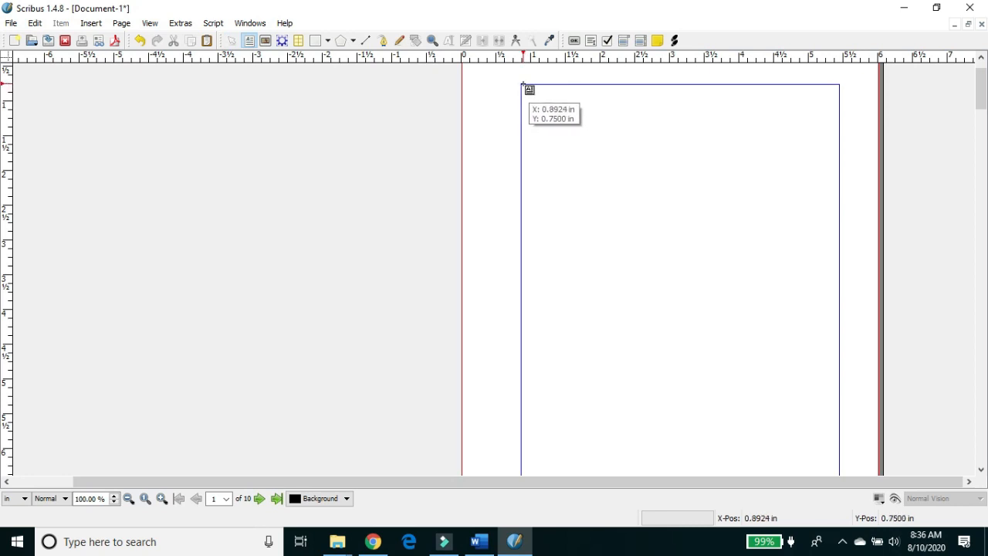
left_click_drag(522, 86, 839, 387)
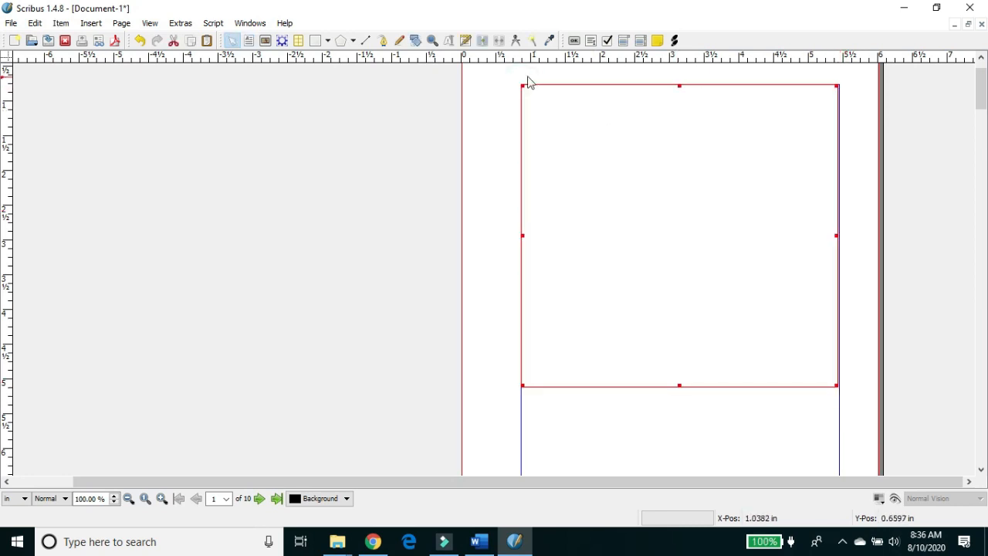
double_click(592, 129)
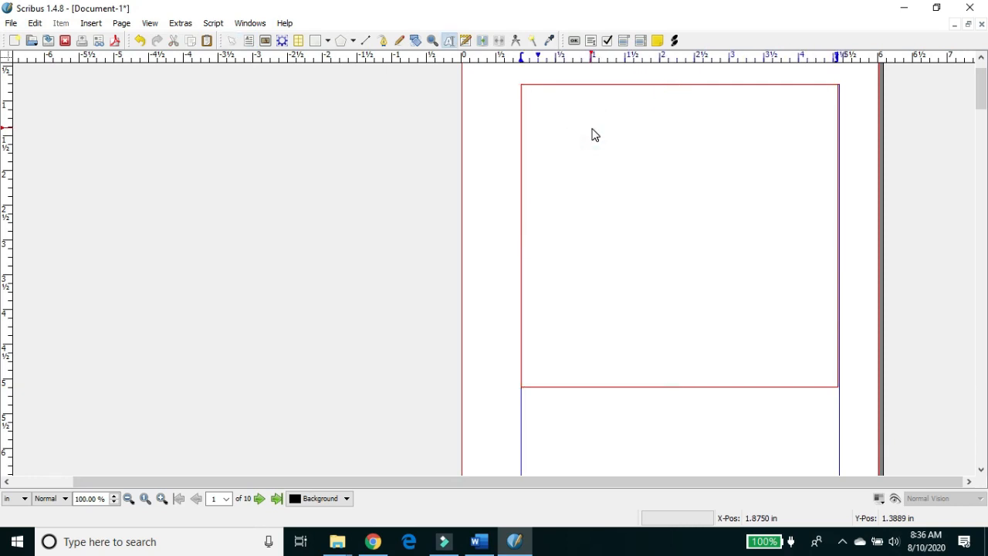
key("ctrl+v")
key("ctrl+a")
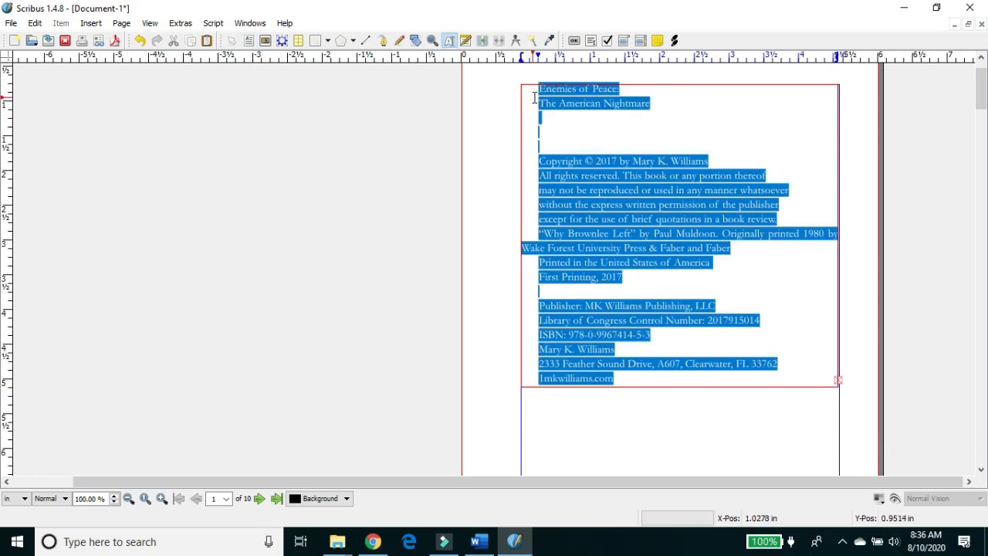
left_click(592, 141)
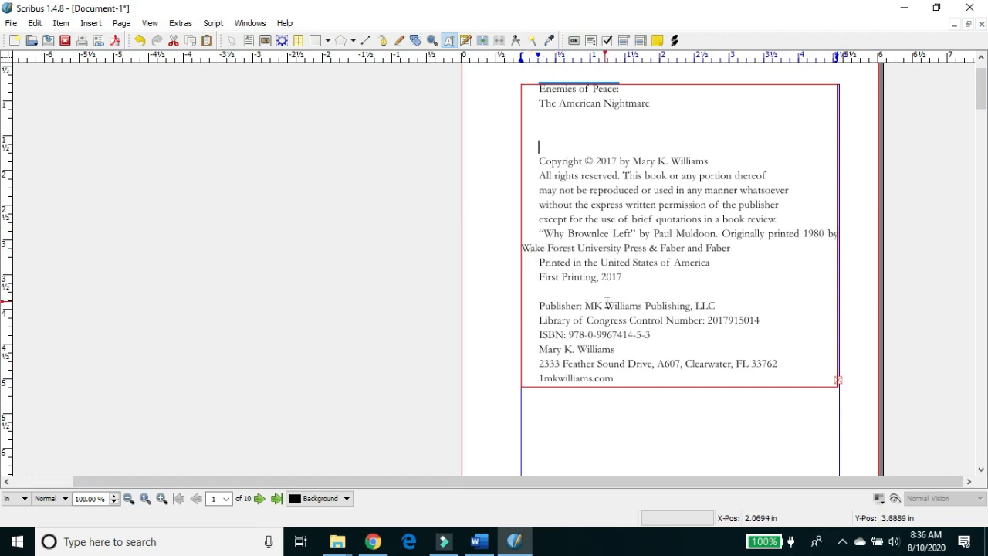
- Delete the text frame with the pasted manuscript text from page 1
left_click(603, 412)
left_click(626, 303)
key("Delete")
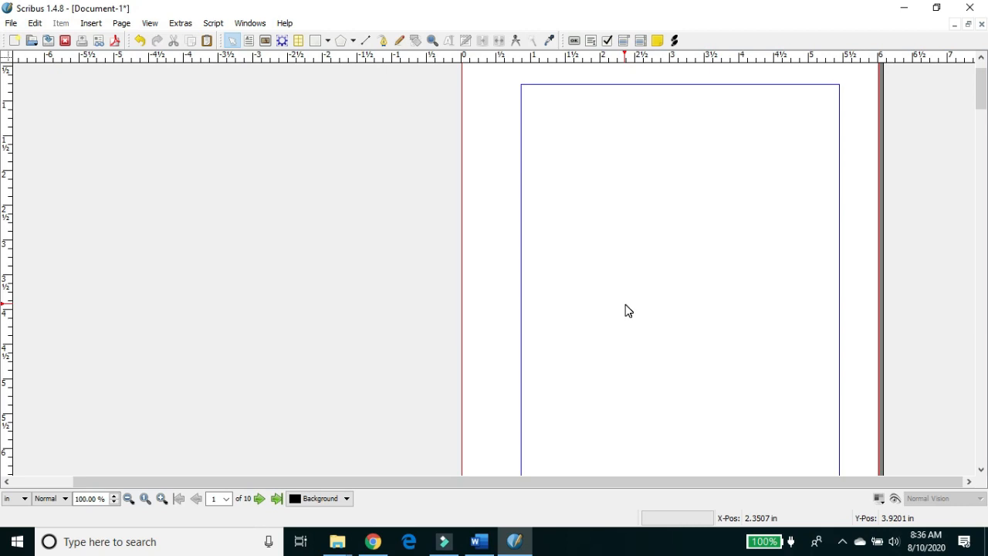
left_click(10, 23)
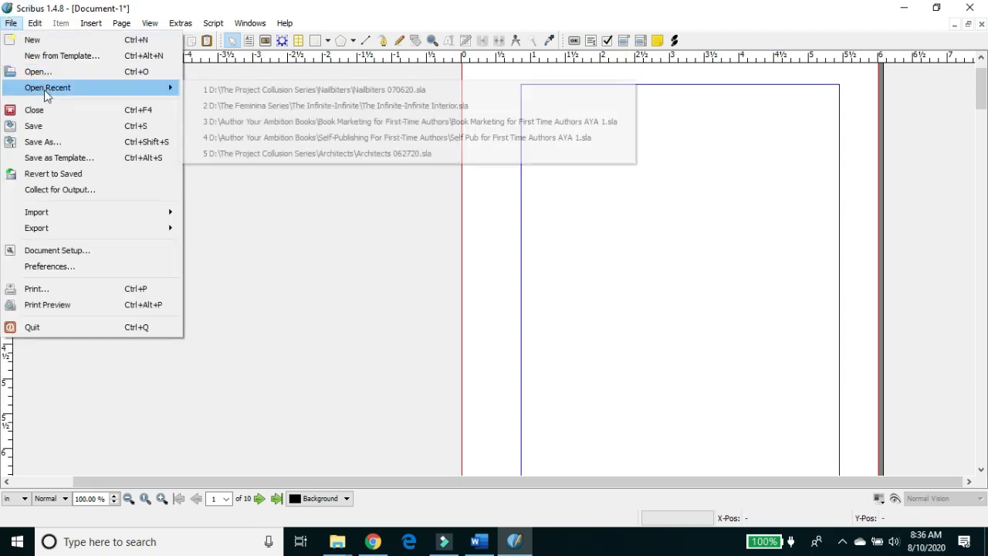
left_click(67, 157)
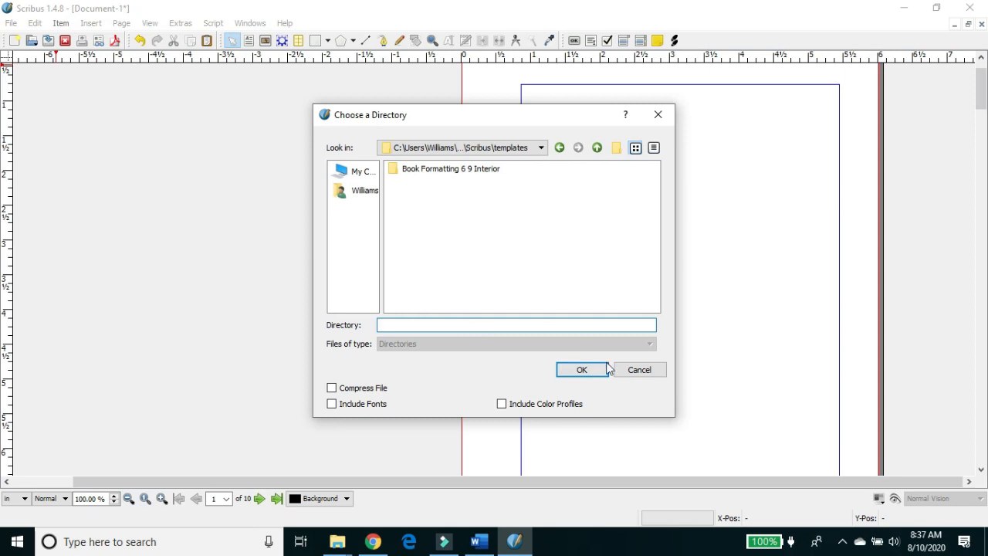
left_click(639, 374)
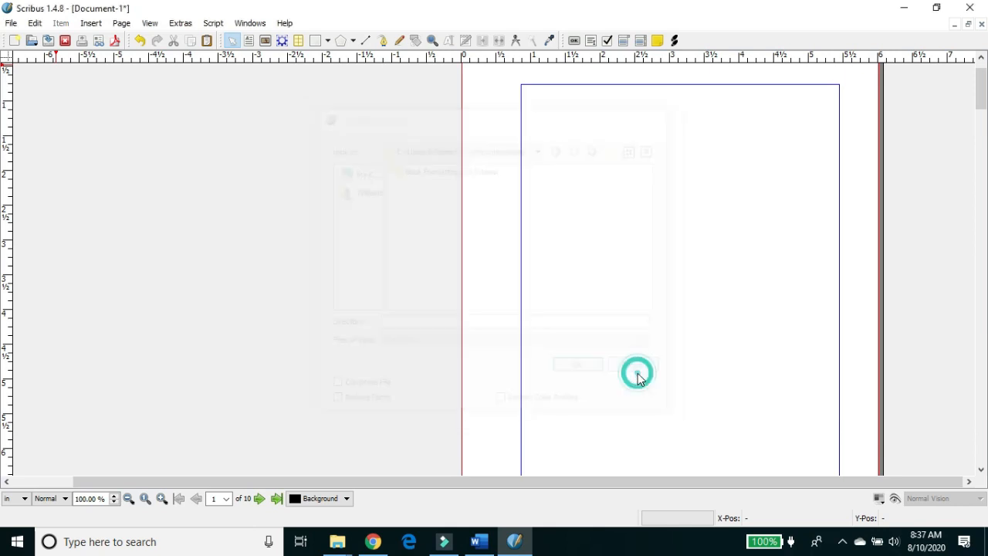
- Save the document in the Documents folder as "Enemies of Peace 6 by 9 Interior"
left_click(11, 24)
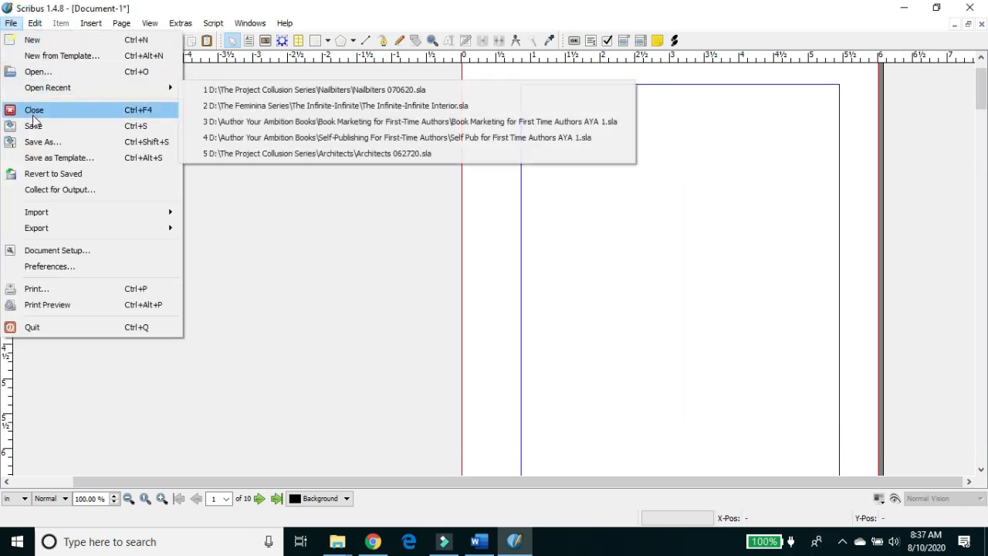
left_click(40, 143)
type("Enemies of Peace 6 by 9 Int")
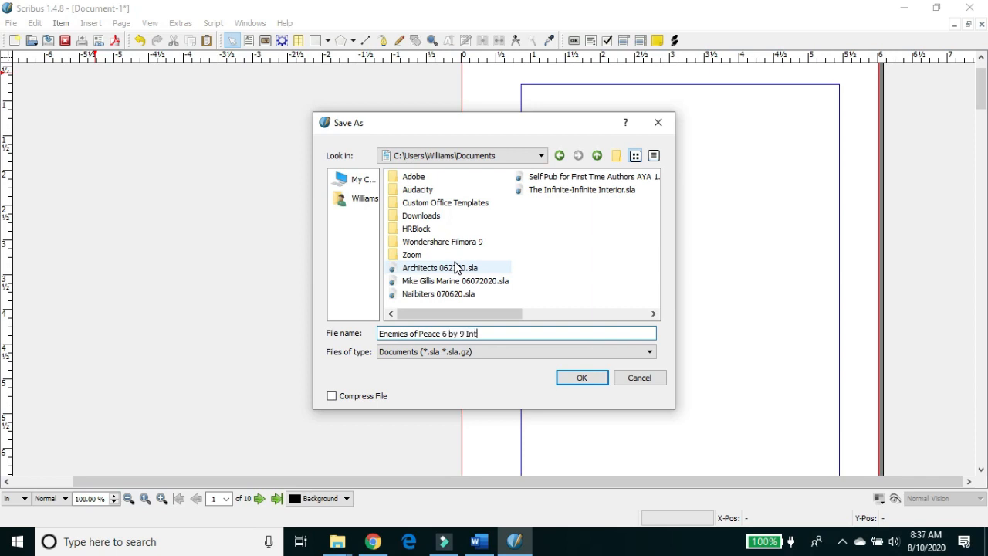
key("Return")
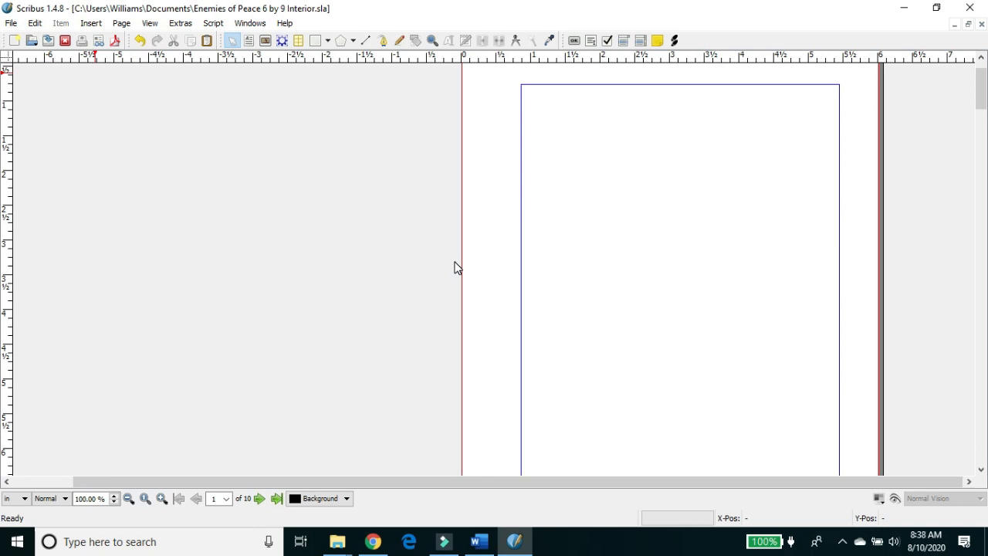
- Set the document's zoom level to 80%
left_click_drag(980, 89, 981, 98)
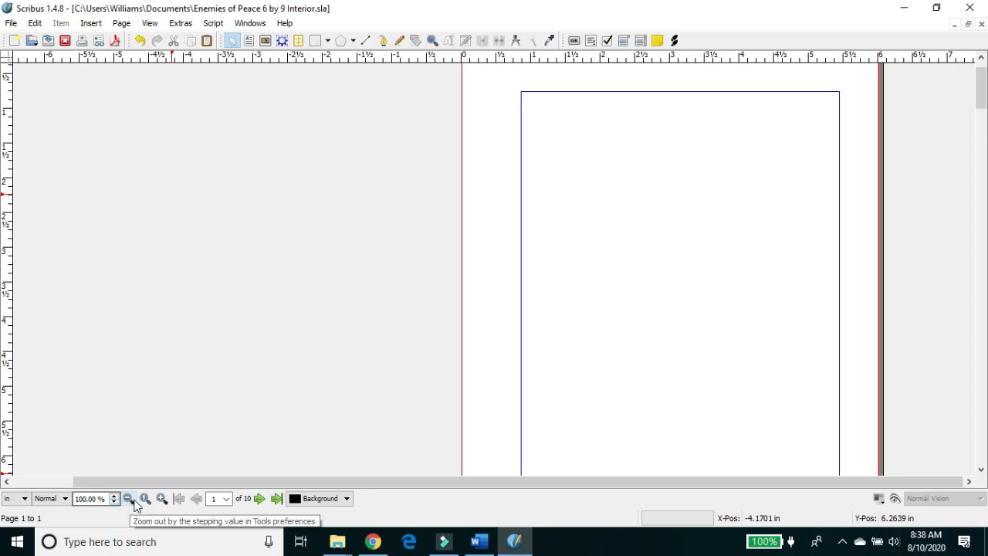
double_click(82, 499)
type("80")
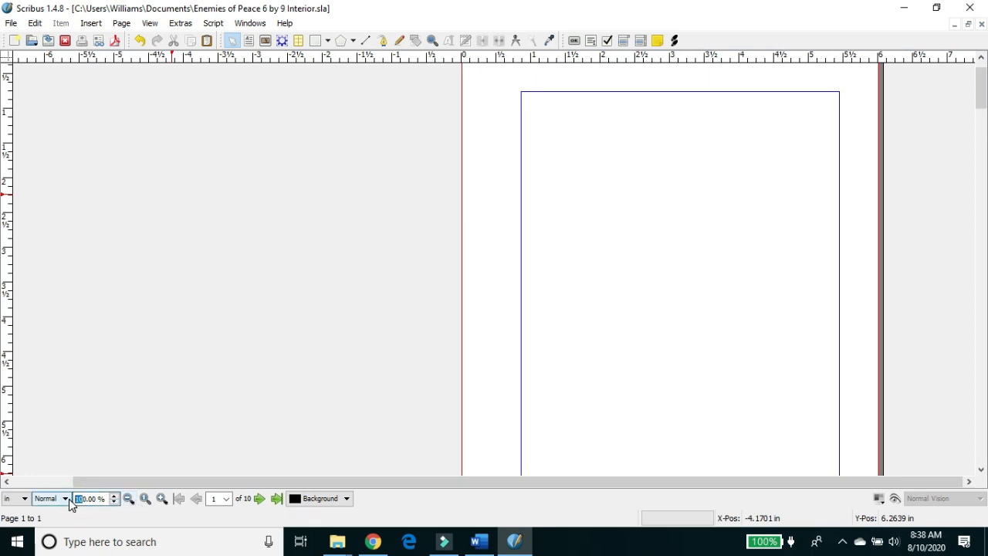
key("Return")
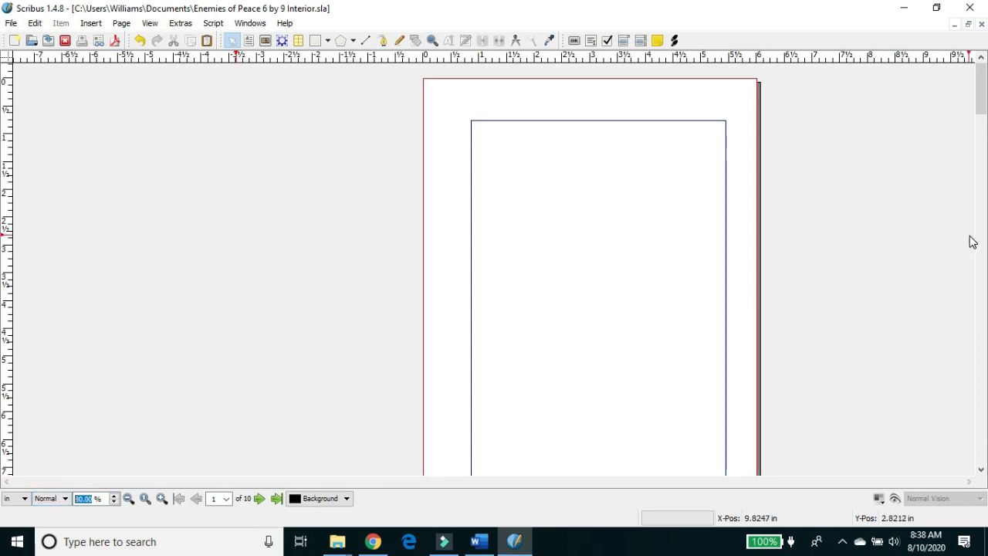
left_click_drag(981, 104, 982, 114)
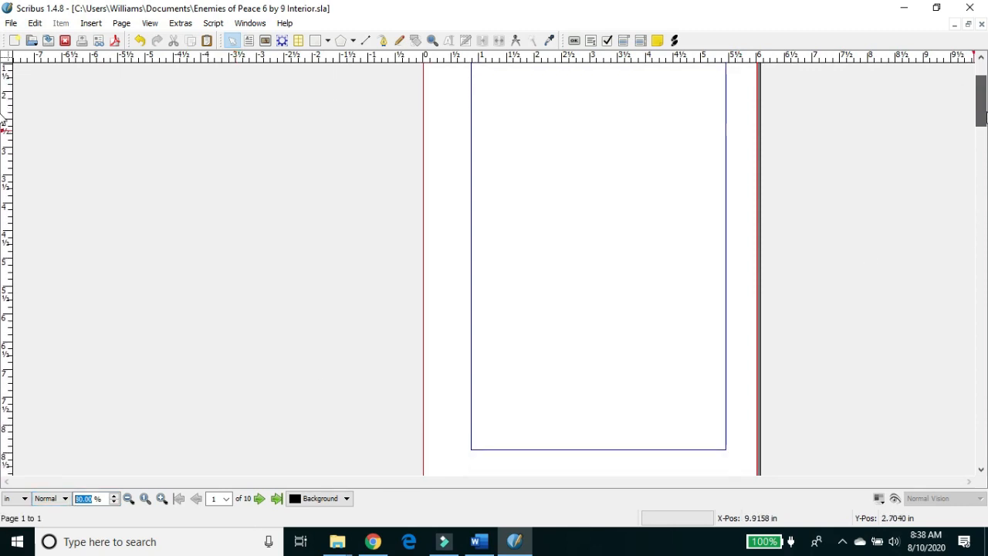
left_click_drag(3, 114, 3, 116)
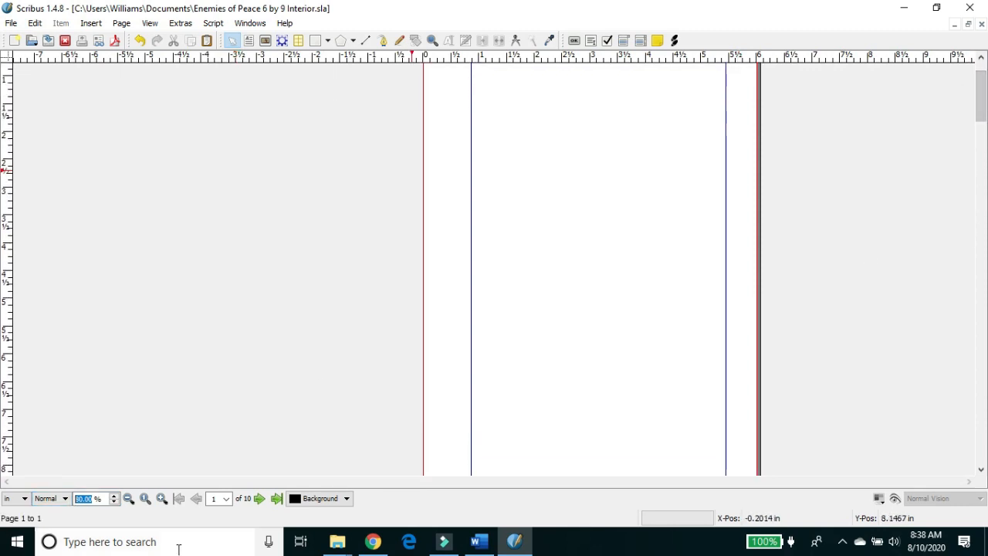
- Reduce the document's zoom level to 75%
left_click(77, 500)
left_click(77, 500)
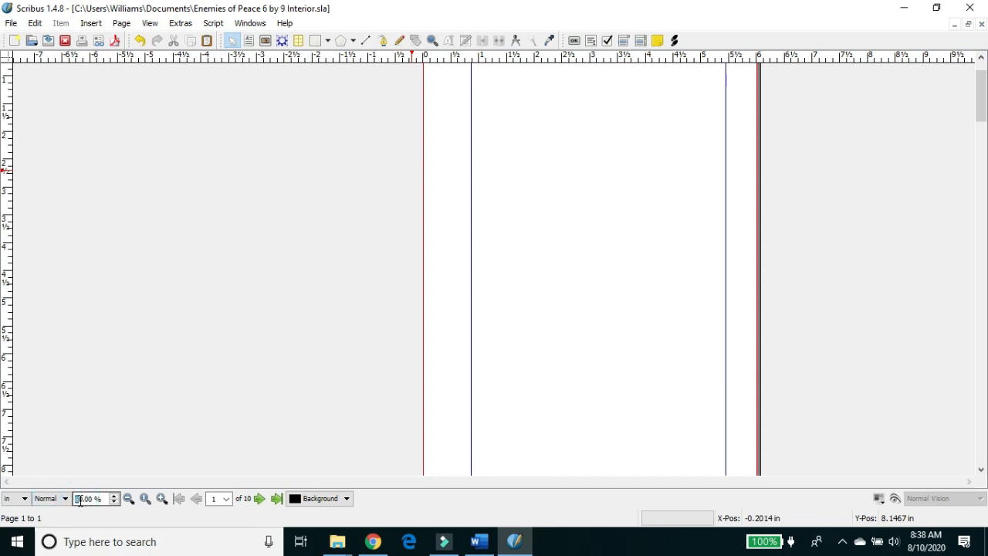
left_click_drag(82, 499, 74, 502)
key("Return")
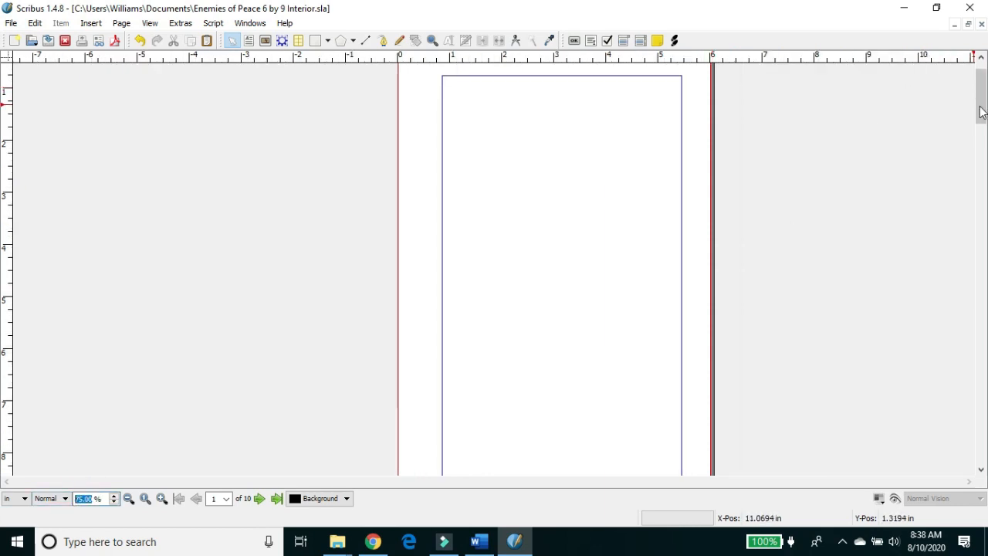
- Draw a text frame about 4.6 in wide and 2.5 in tall between the side margins, in the middle of page 1
mouse_move(979, 107)
left_mouse_down()
mouse_move(985, 116)
mouse_move(986, 108)
left_mouse_up()
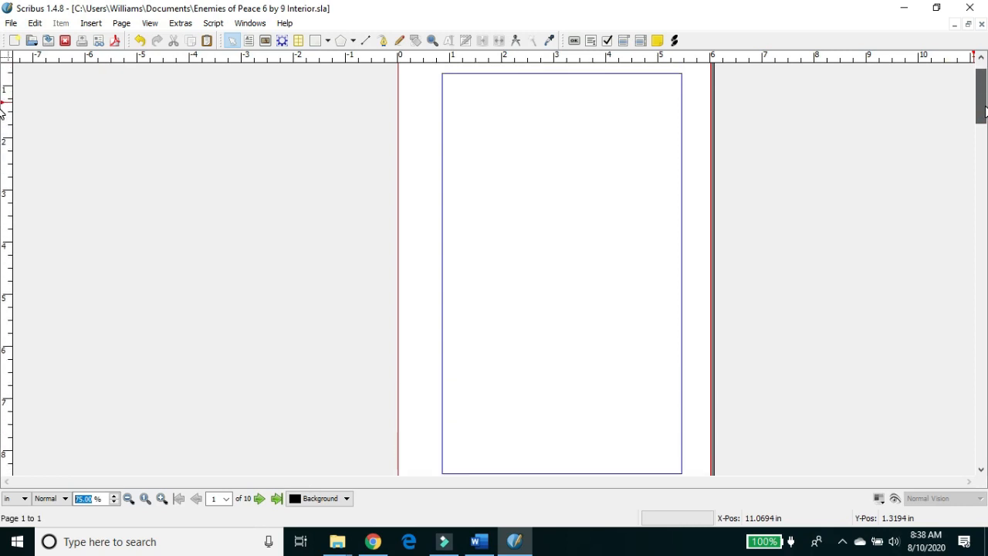
left_click(249, 42)
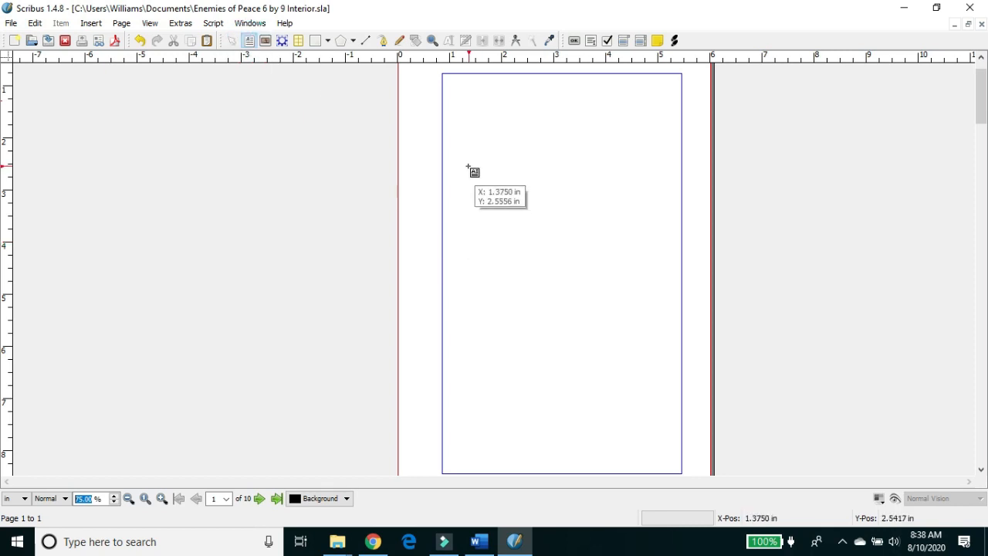
left_click_drag(442, 189, 682, 319)
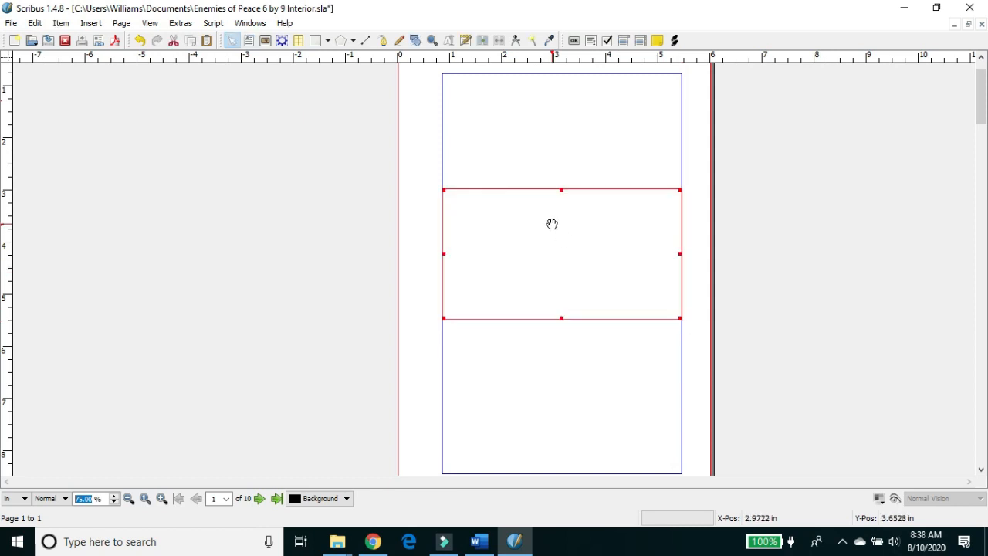
- Enter the title "Enemies of Peace" and, on a second line, the subtitle "The American Nightmare" in the new frame's story text
left_click(466, 41)
type("Enemies of Pea")
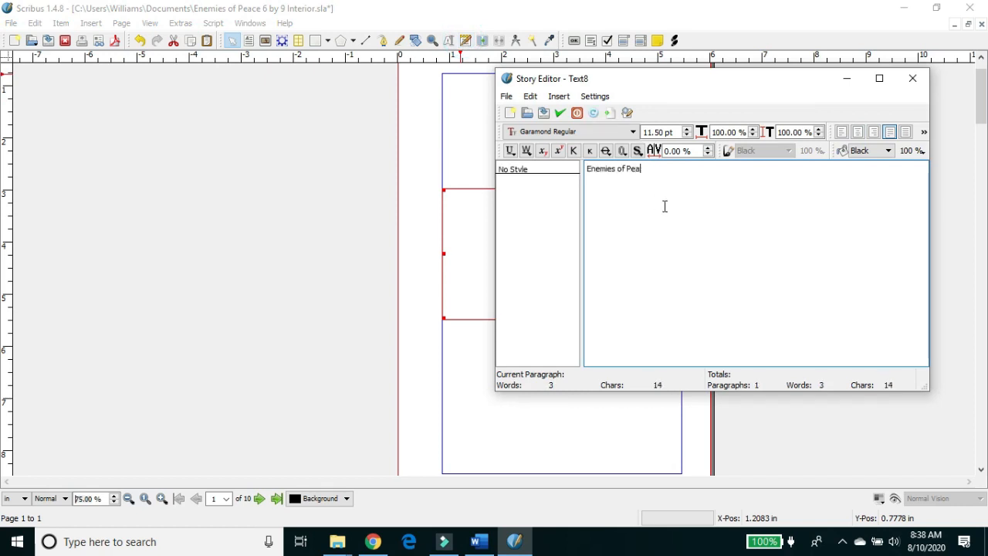
type("ce")
key("Return")
type("The American Nightmare")
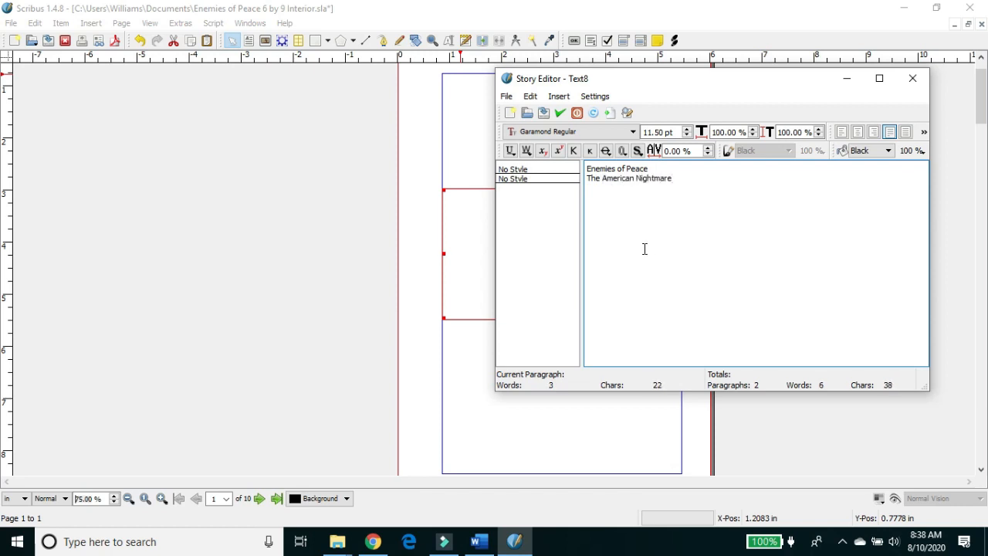
- Switch to Word, check how the title page is laid out in the manuscript, and return to Scribus
left_click(479, 541)
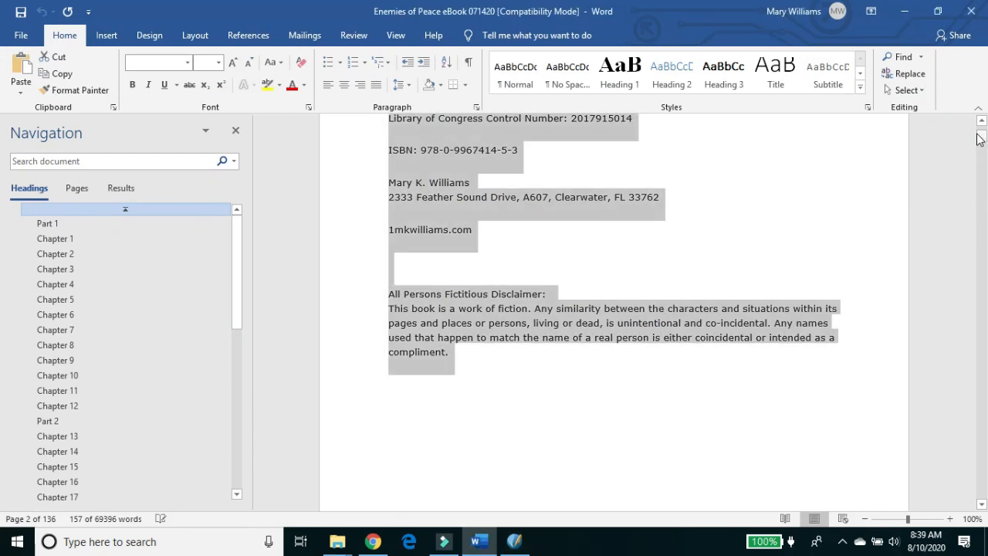
scroll(983, 122, "up", 6)
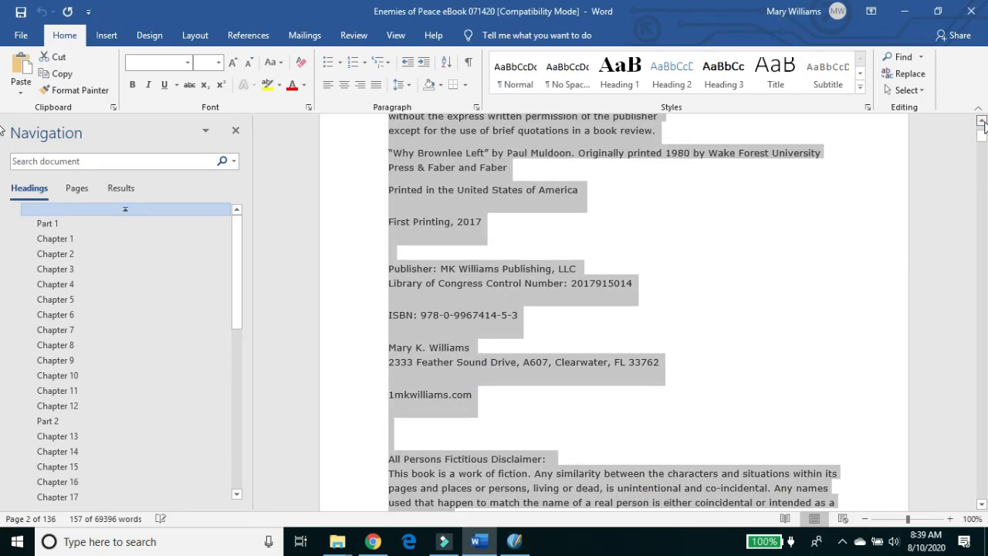
scroll(982, 122, "up", 8)
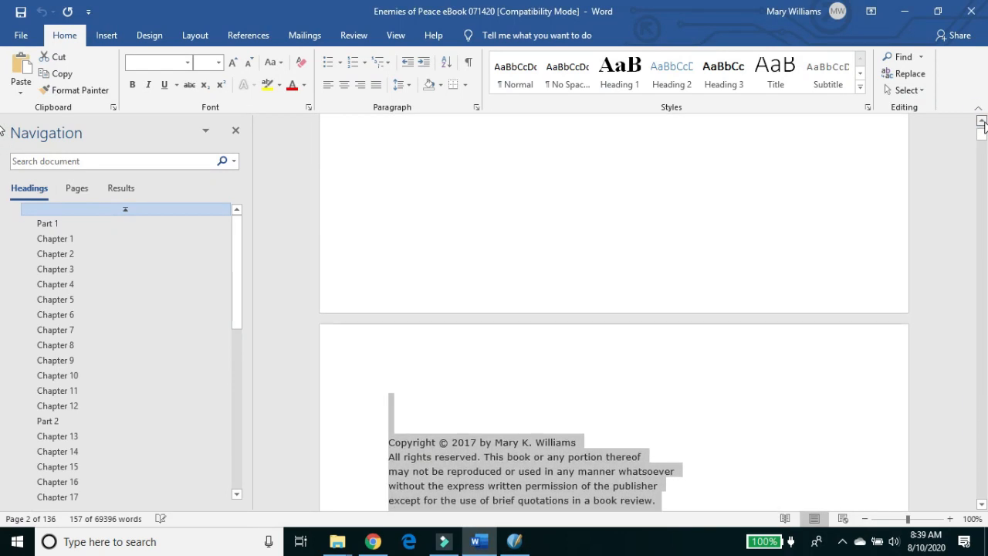
scroll(982, 122, "up", 8)
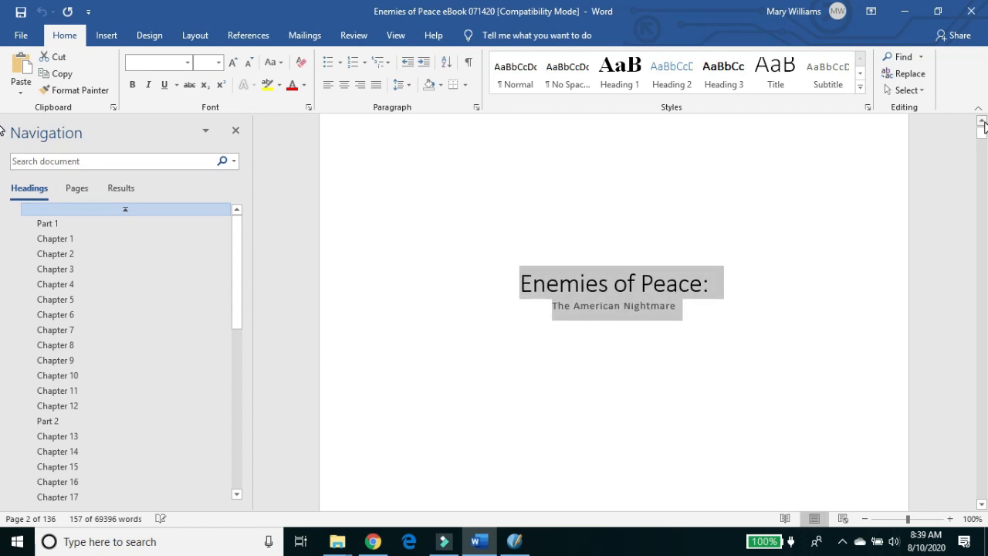
mouse_move(515, 544)
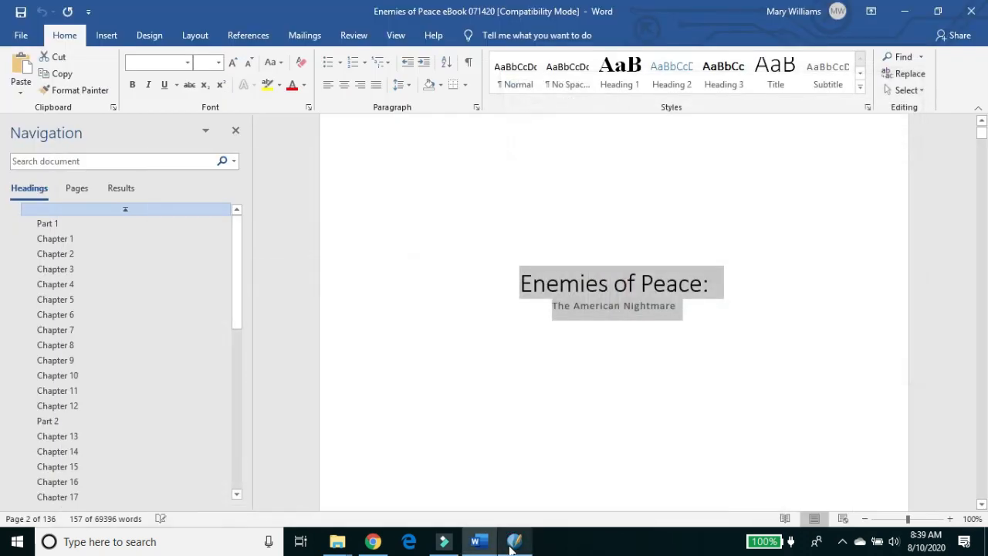
left_click(514, 542)
- Centre both title lines and apply the "First Line, No Indent" paragraph style to each of them
key("ctrl+a")
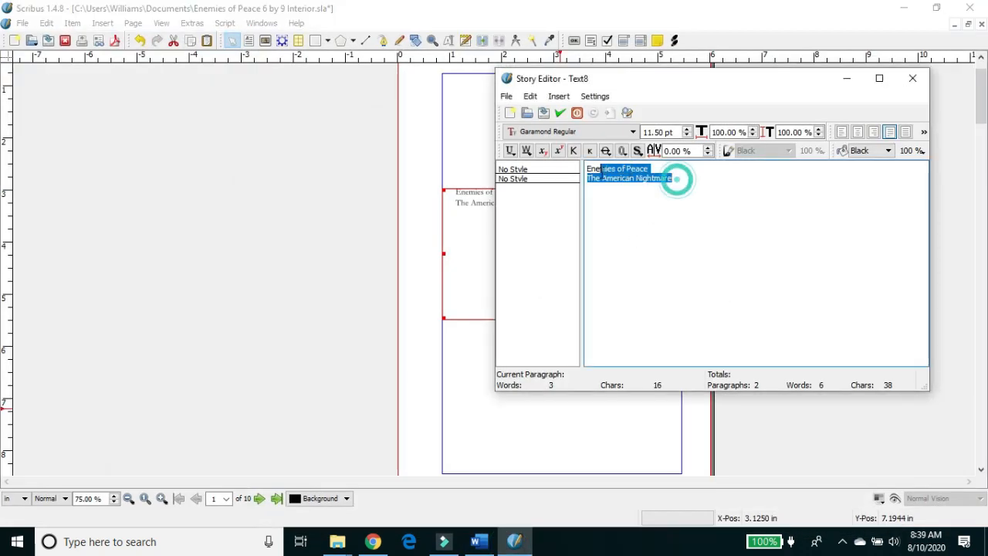
left_click(856, 133)
left_click(543, 171)
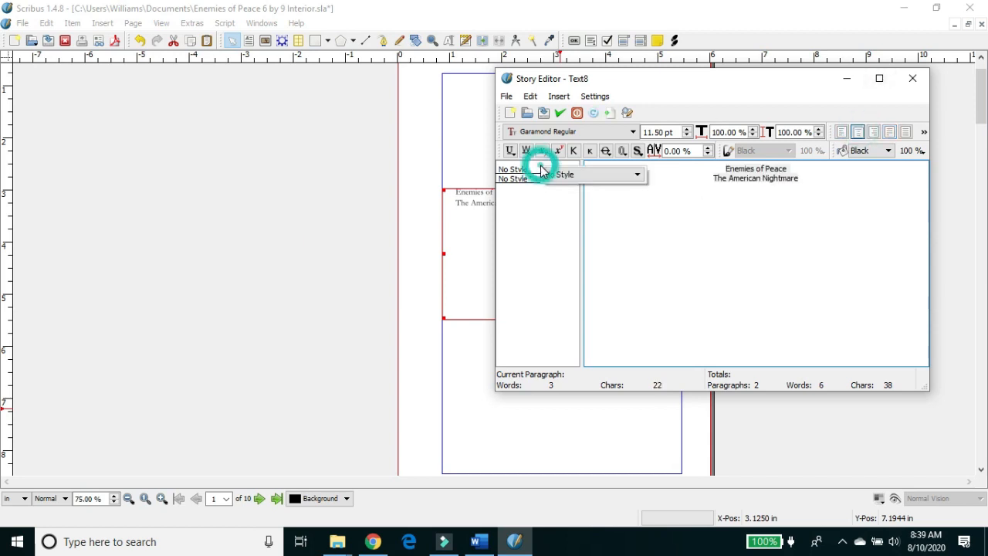
left_click(560, 175)
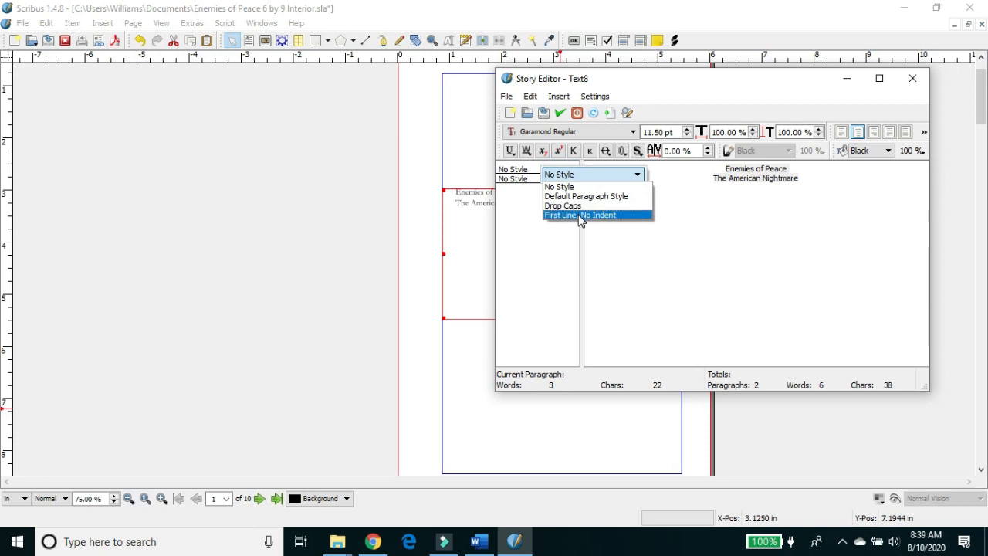
left_click(580, 215)
left_click(557, 185)
left_click(572, 189)
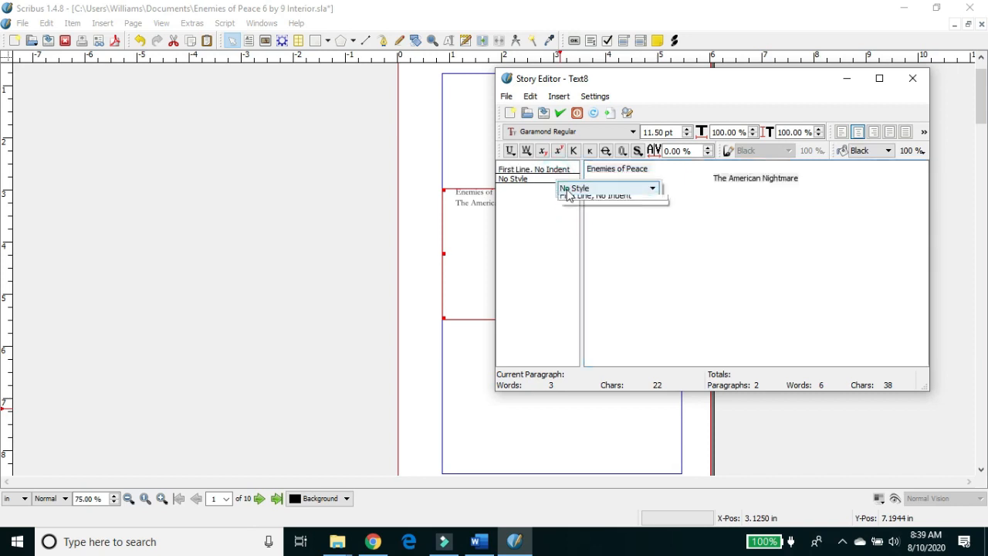
left_click(585, 228)
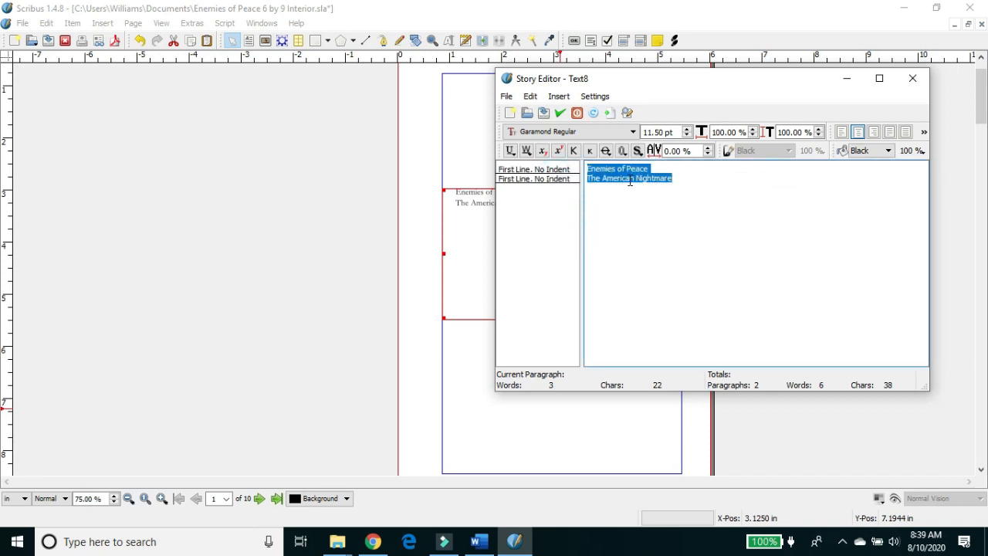
- Centre the title and subtitle again on top of their paragraph style
left_click(605, 179)
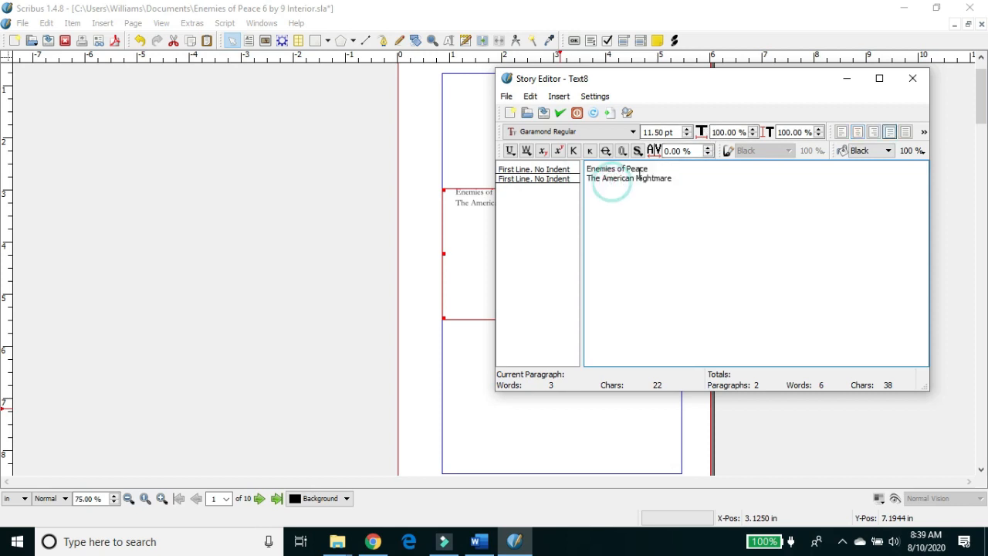
triple_click(656, 169)
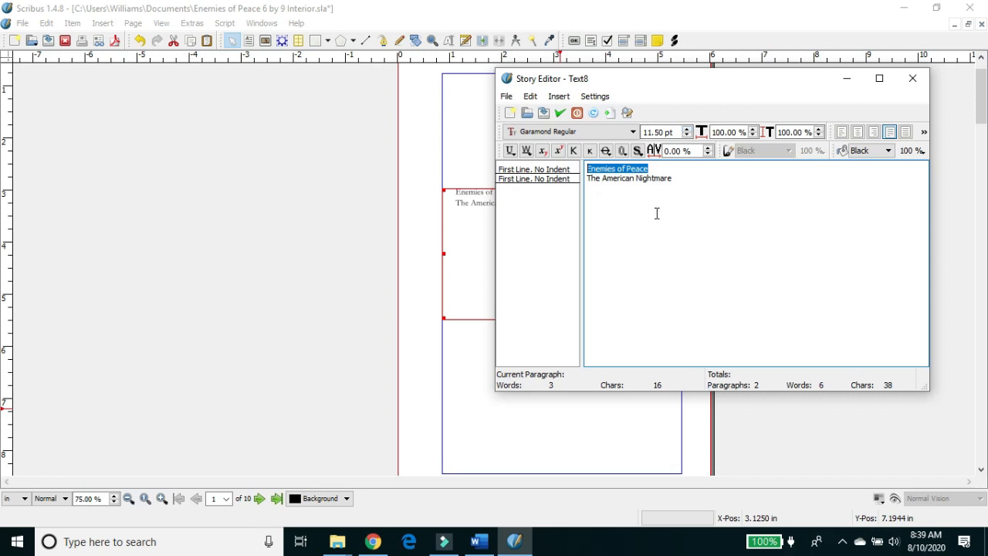
left_click_drag(687, 184, 548, 168)
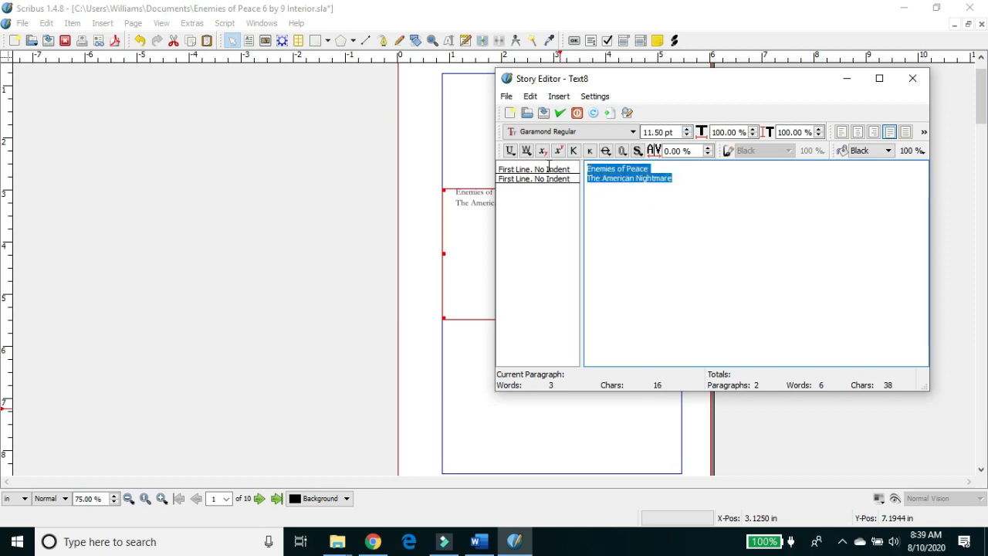
left_click(858, 133)
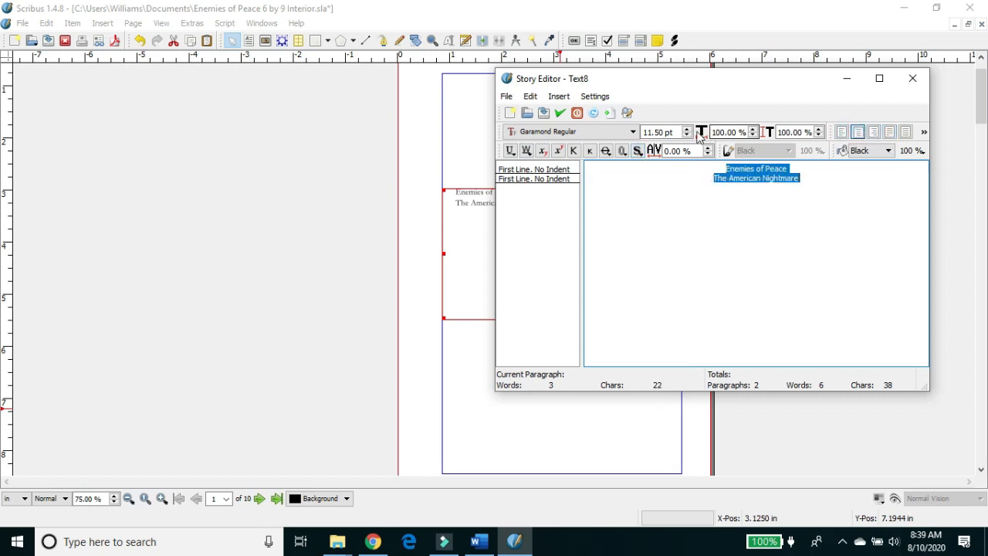
- Increase the font size of the title line "Enemies of Peace" to 25.50 pt
left_click(771, 180)
left_click_drag(792, 170, 723, 169)
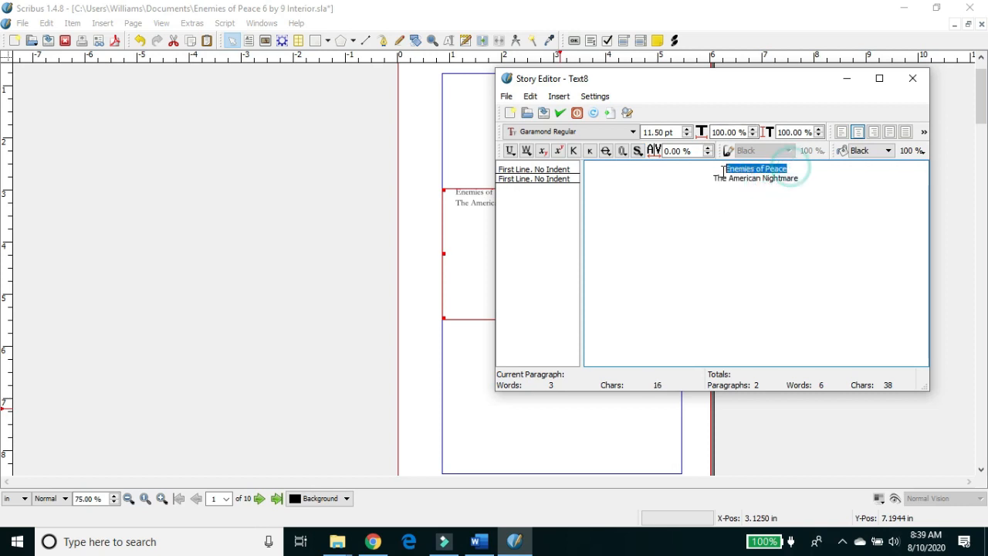
left_click(688, 128)
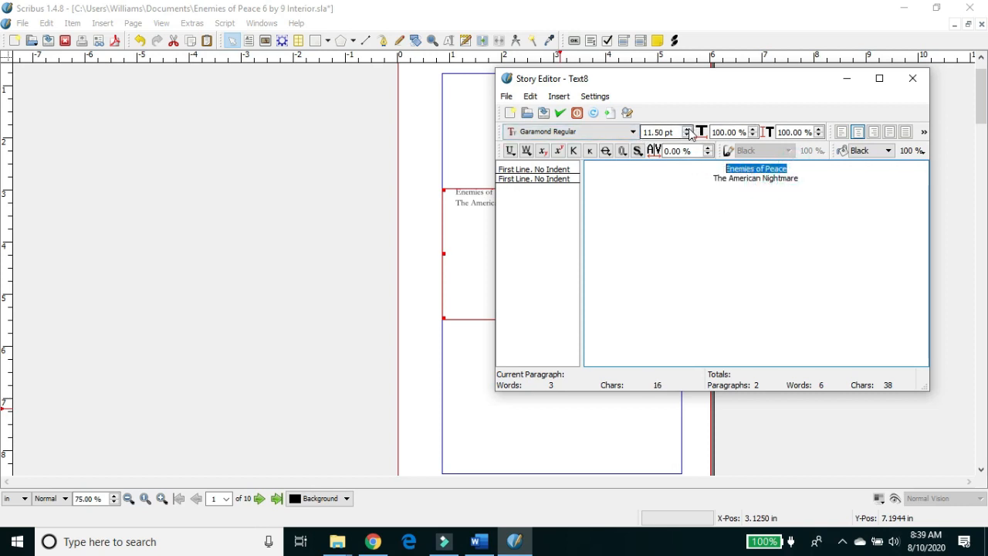
left_click(688, 128)
left_click(688, 128)
left_click(688, 128)
left_click(688, 128)
left_click(688, 128)
left_click(688, 128)
left_click(688, 128)
left_click(688, 128)
- Set the subtitle "The American Nightmare" to 20.50 pt and update the text frame on the page
triple_click(745, 178)
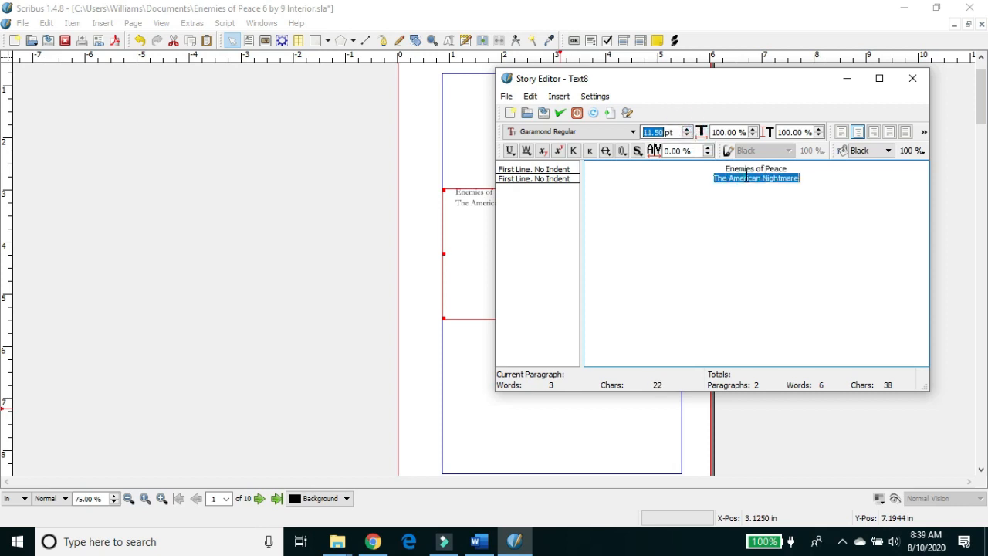
left_click(687, 129)
left_click(687, 129)
left_click(687, 129)
left_click(688, 129)
left_click(560, 113)
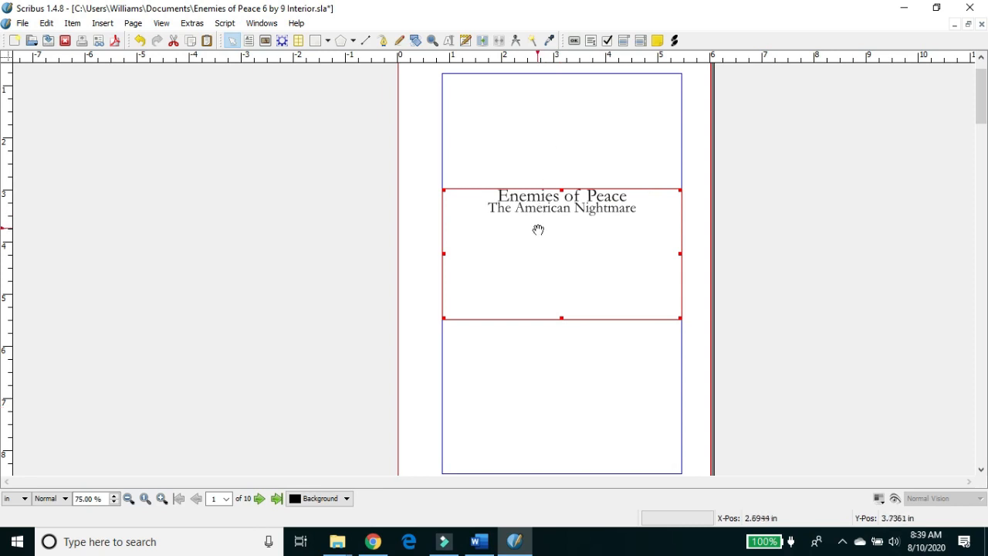
- Insert a blank line between the title and the subtitle in the frame's story text
left_click(466, 40)
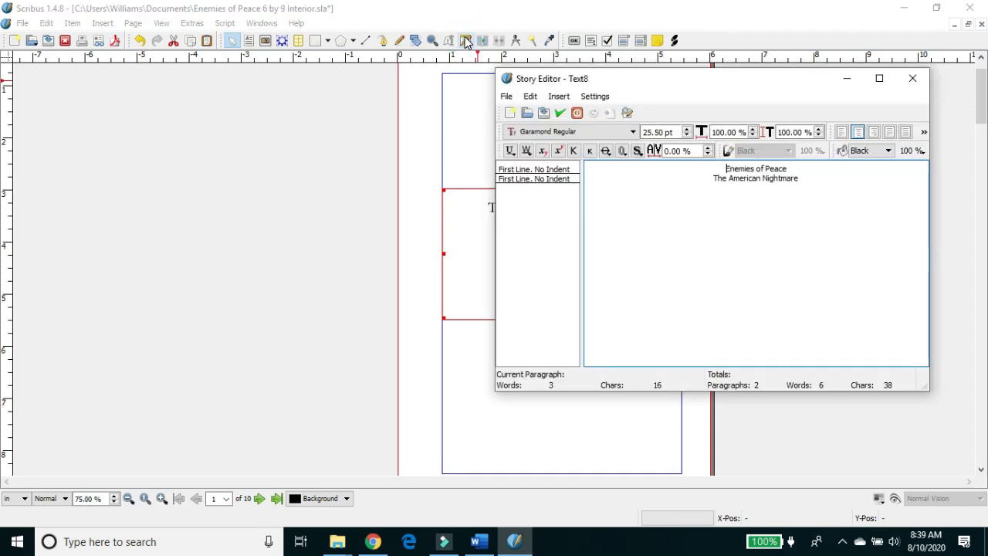
left_click(825, 170)
key("Return")
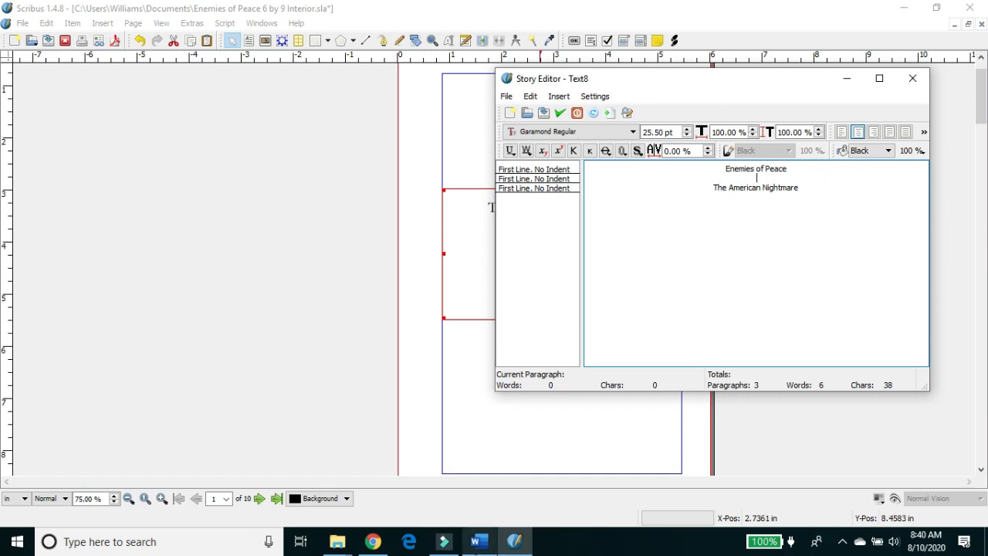
- Switch to Word, check the font sizes of the manuscript's title and subtitle, and return to Scribus
left_click(480, 544)
left_click(572, 279)
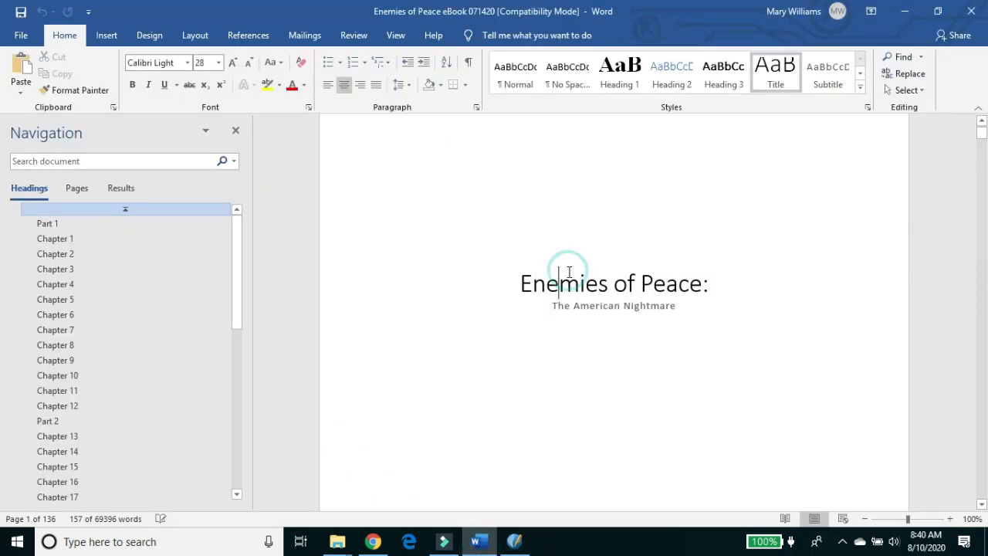
left_click(587, 307)
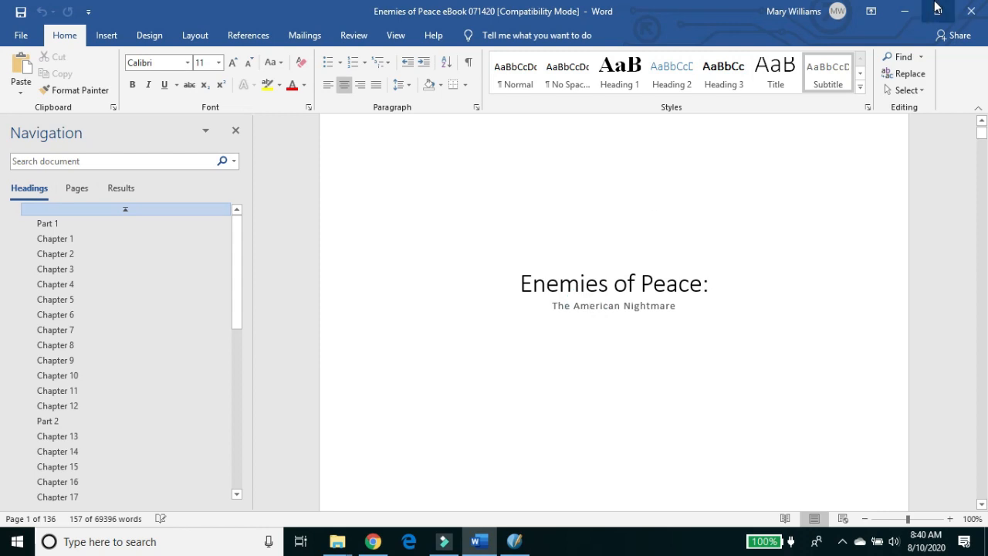
key("alt+Tab")
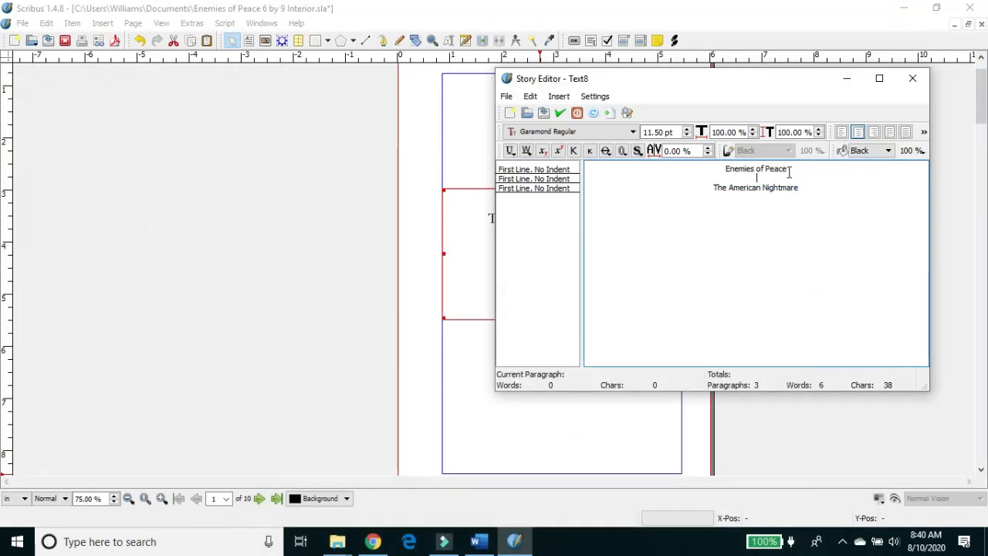
- Enlarge the title "Enemies of Peace" to 35.50 pt and update the text frame on the page
left_click_drag(787, 168, 691, 161)
left_click(686, 128)
left_click(687, 128)
left_click(686, 128)
left_click(688, 129)
left_click(688, 129)
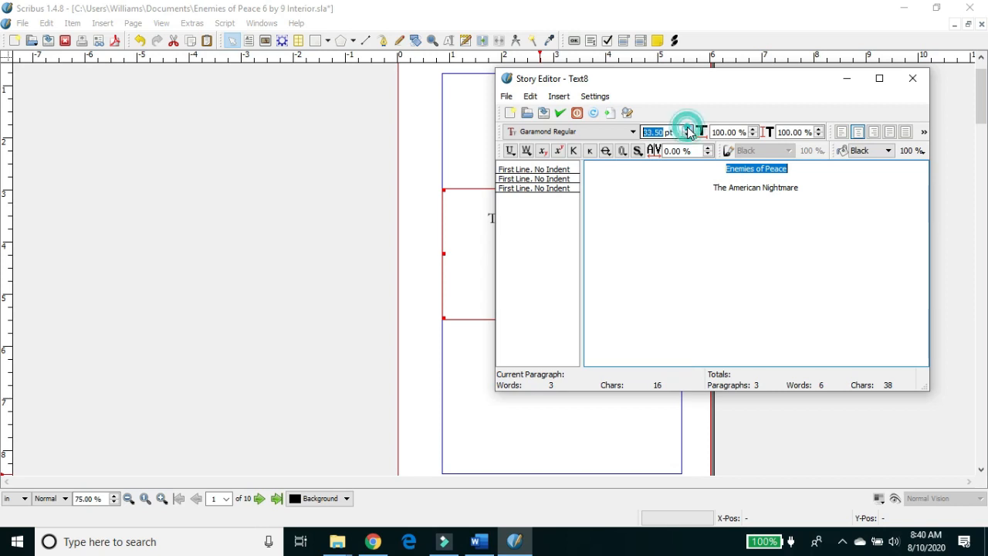
left_click(688, 129)
left_click(688, 129)
left_click(561, 113)
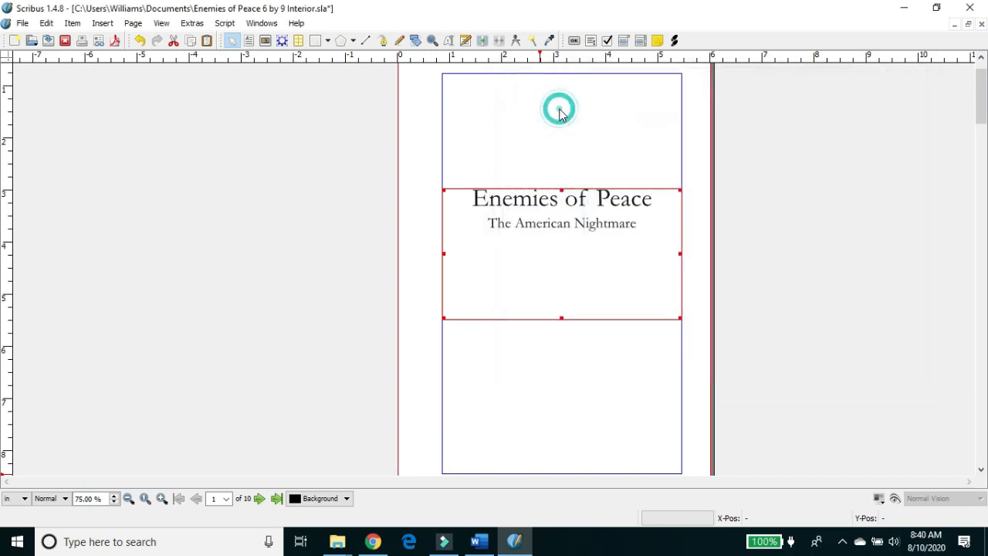
- Resize the title frame so its upper edge sits at about 3.75 in and its lower edge at about 6.6 in
left_click_drag(562, 189, 570, 231)
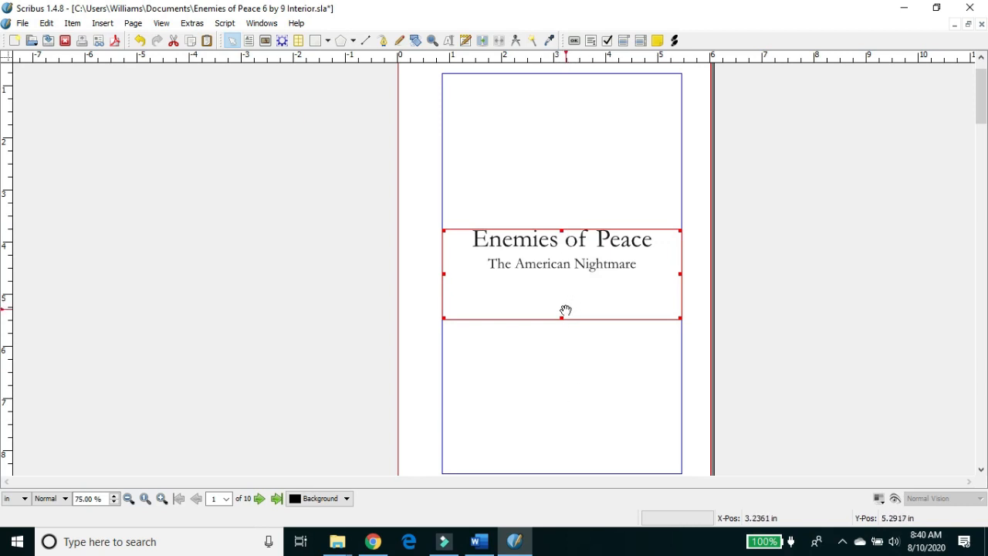
left_click_drag(561, 319, 561, 375)
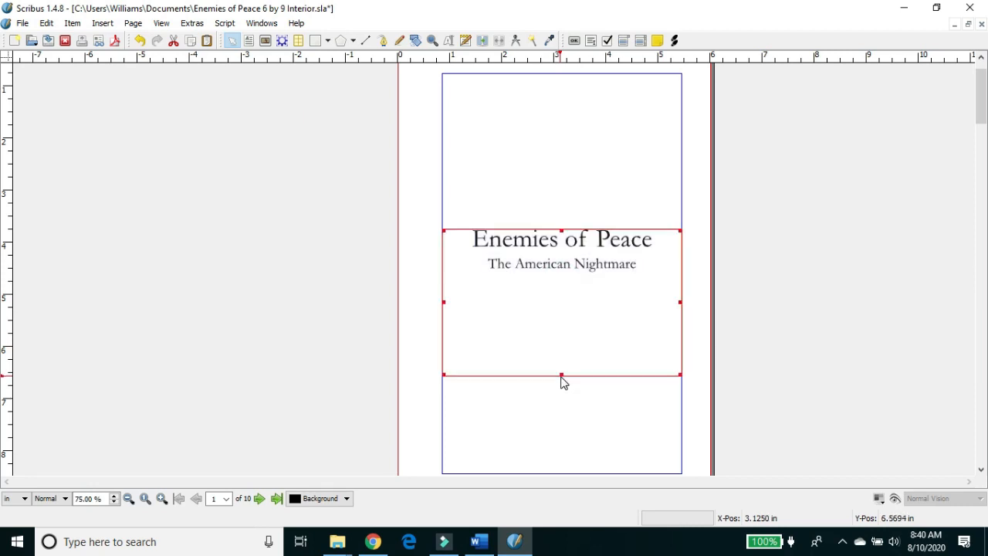
- Insert four line breaks below the subtitle "The American Nightmare" in the title frame's story text
left_click(466, 41)
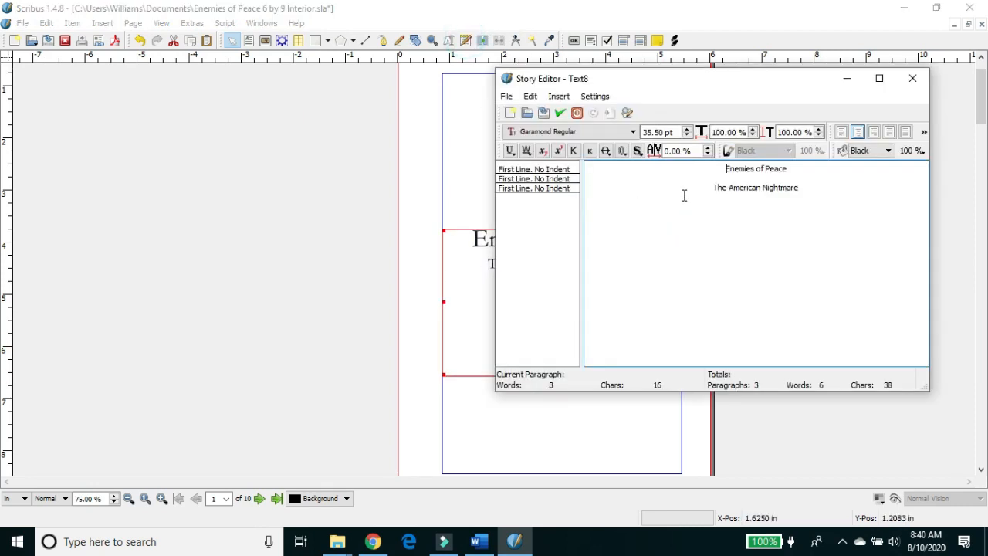
left_click(818, 189)
key("Return")
key("Return")
key("Return")
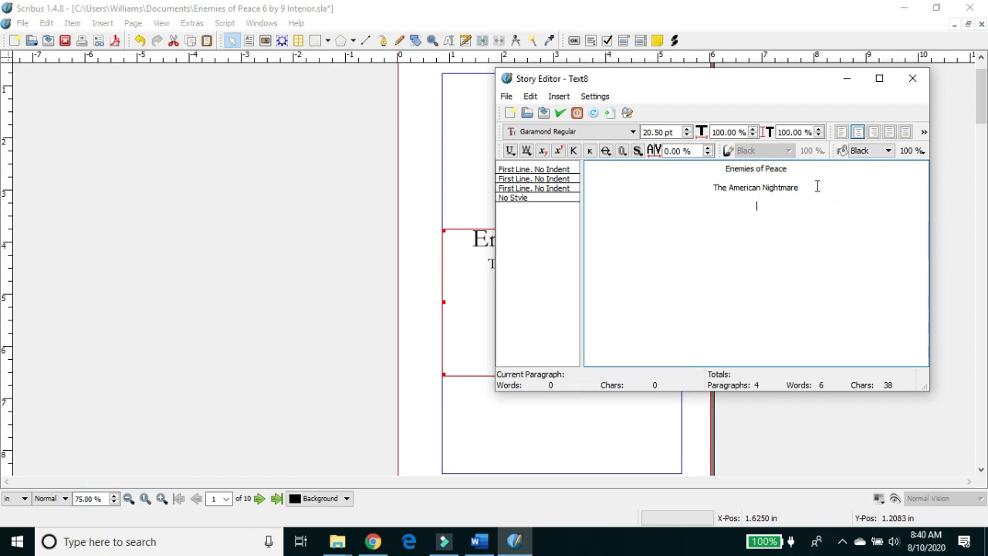
key("Return")
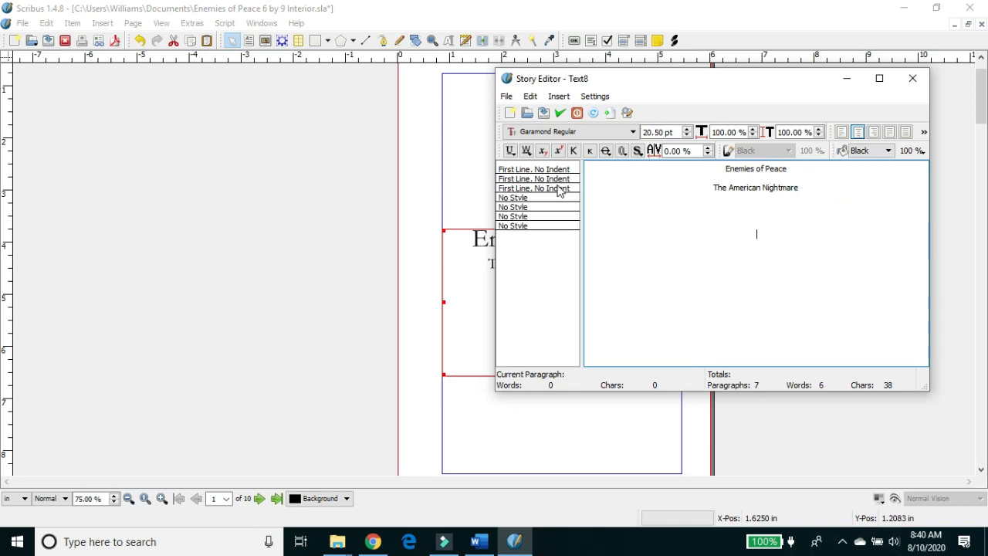
- Apply the First Line, No Indent style to the last blank line and enter the author's name below the subtitle
left_click(554, 229)
left_click(574, 235)
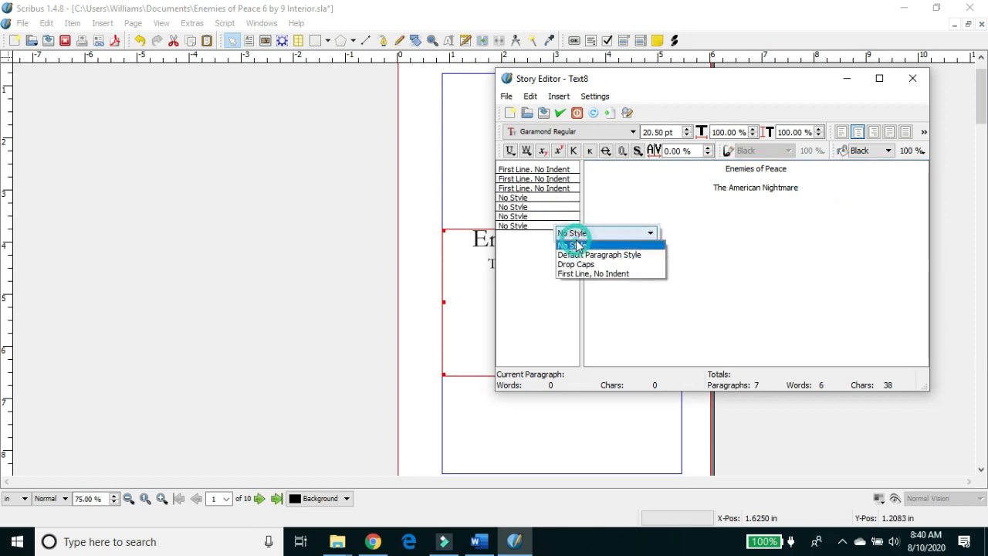
left_click(598, 280)
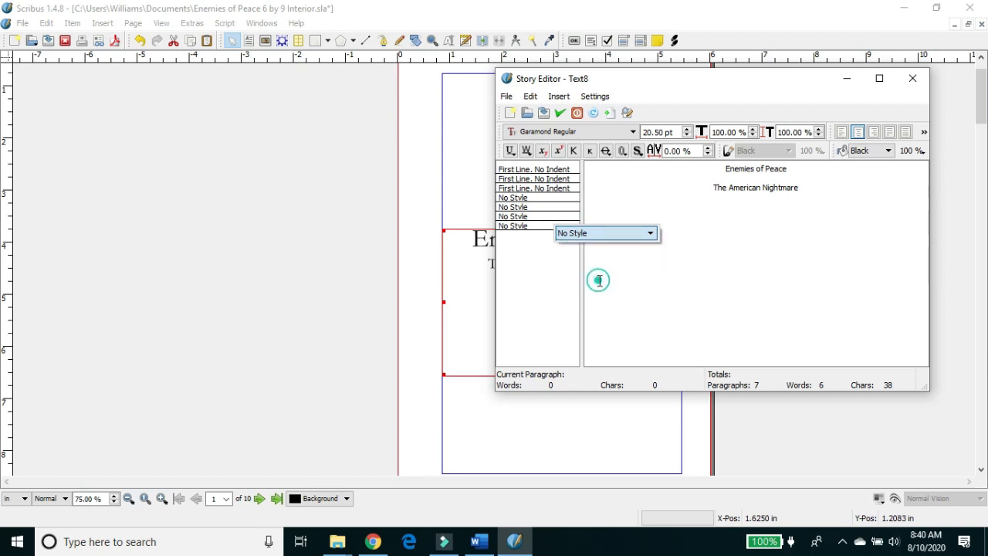
left_click(599, 234)
left_click(591, 274)
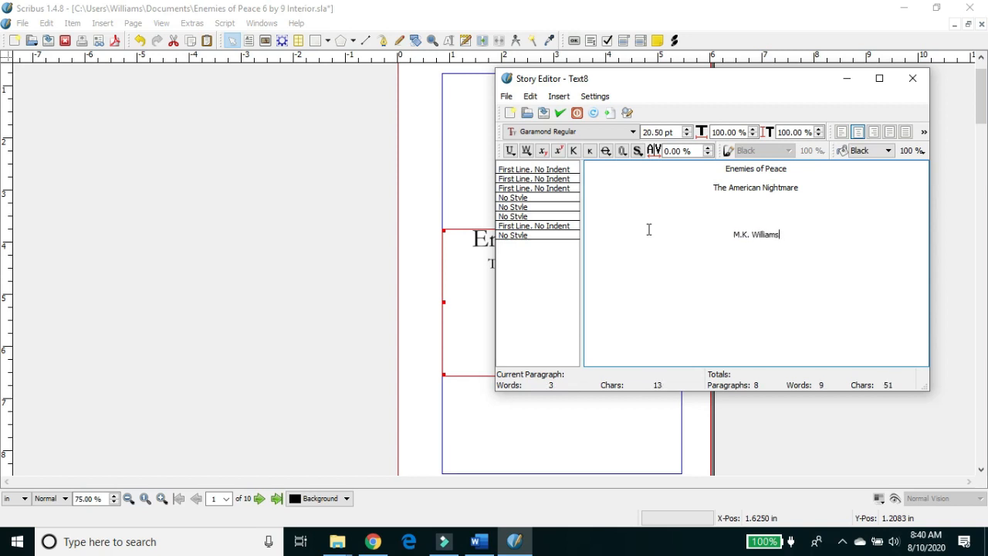
- Apply First Line, No Indent to the author's name line, centre it, and update the title frame on the page
left_click(571, 239)
left_click(591, 247)
left_click(601, 282)
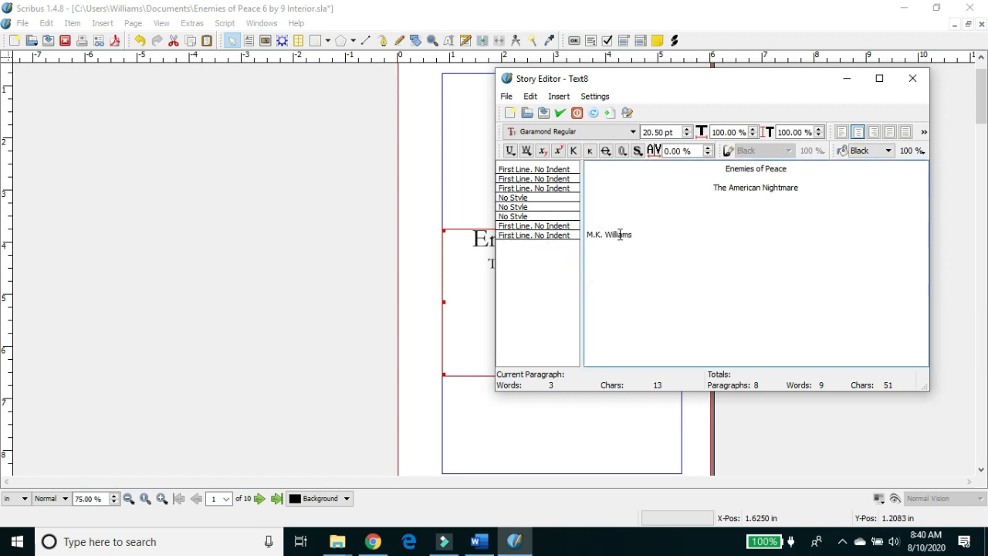
left_click_drag(632, 238, 575, 244)
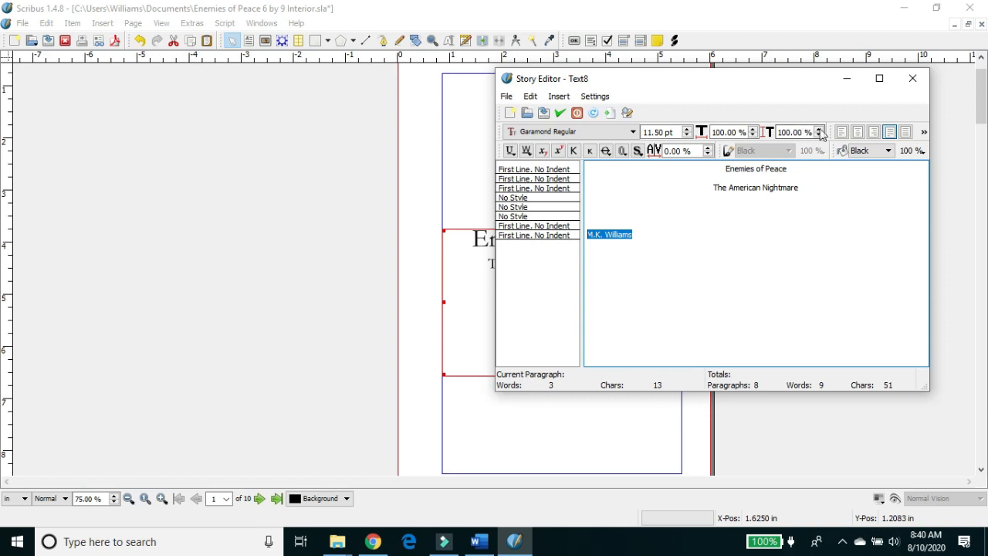
left_click(858, 133)
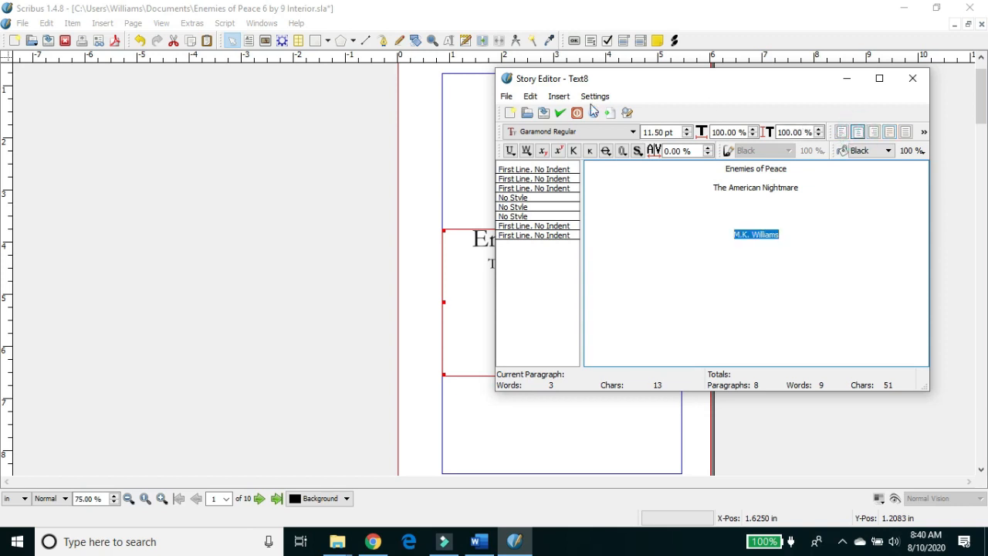
left_click(561, 115)
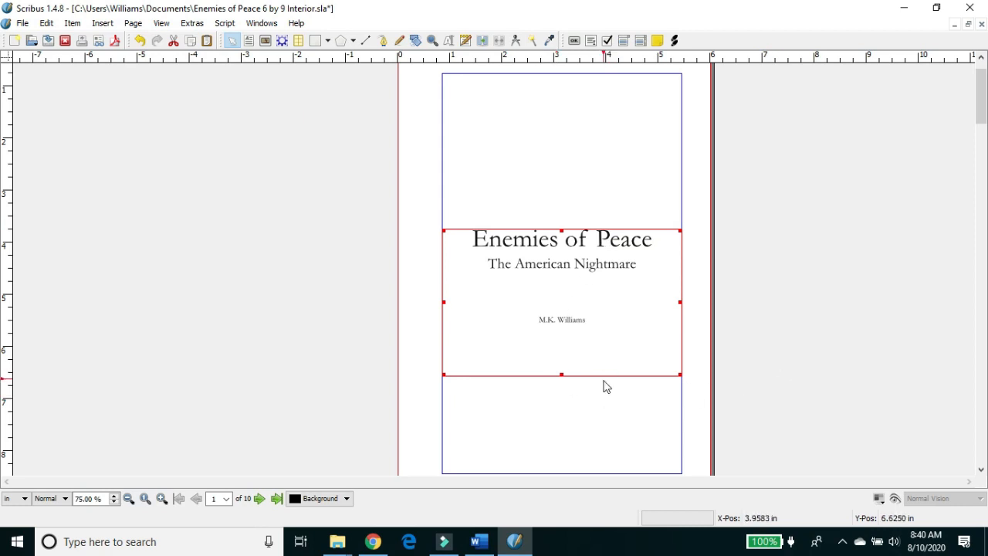
left_click(589, 426)
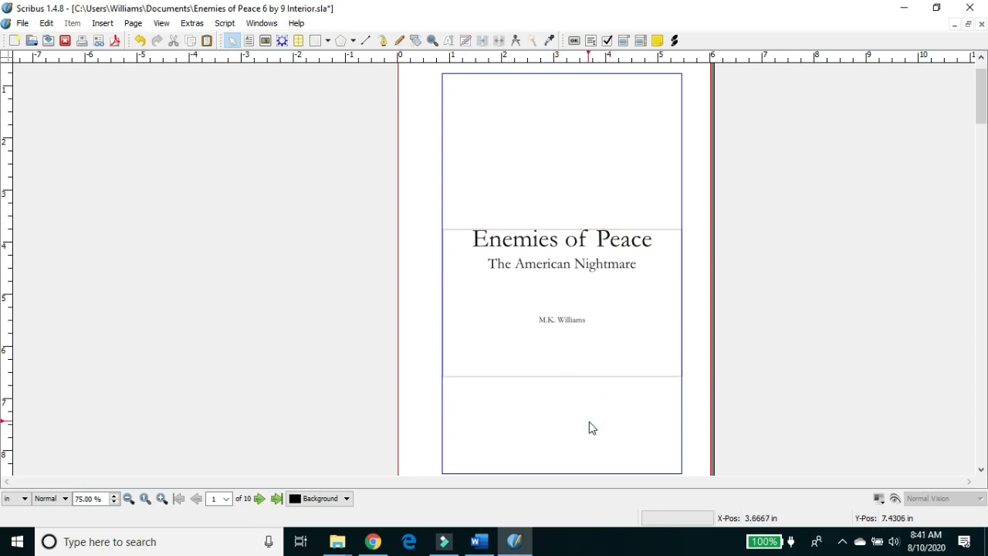
- Draw a text frame filling the margin area of page 2 and nudge it slightly left to match the margin guides
left_click_drag(983, 91, 984, 160)
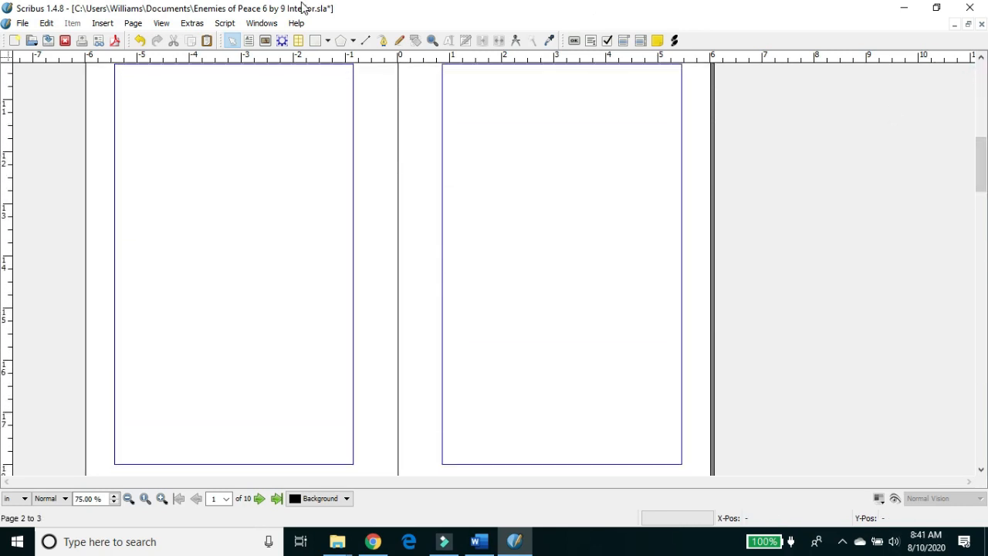
left_click(249, 40)
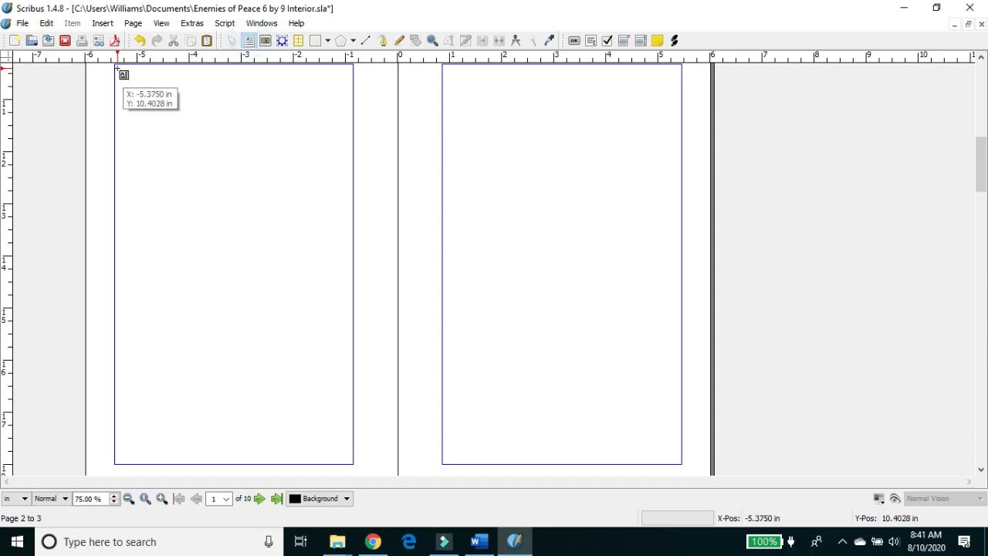
left_click_drag(115, 65, 354, 465)
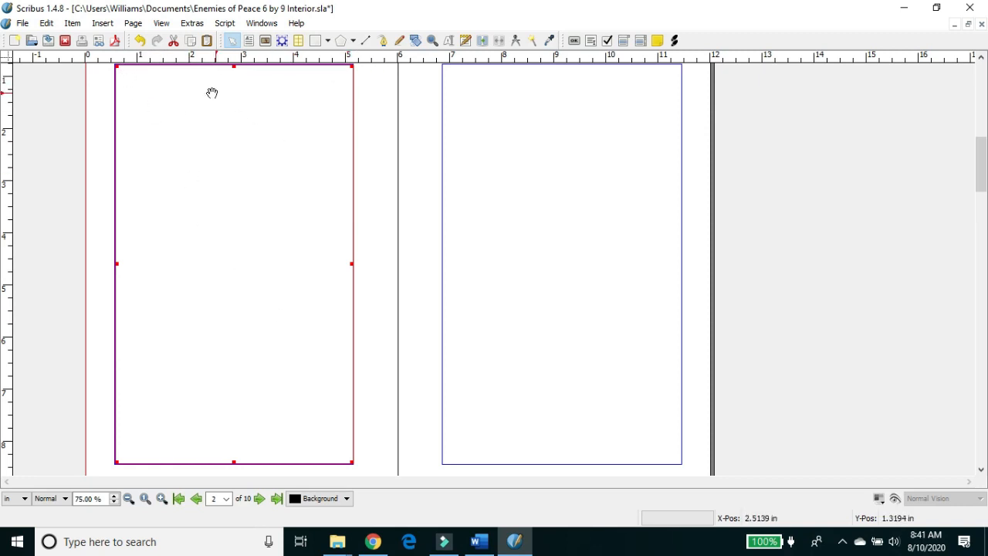
key("Left")
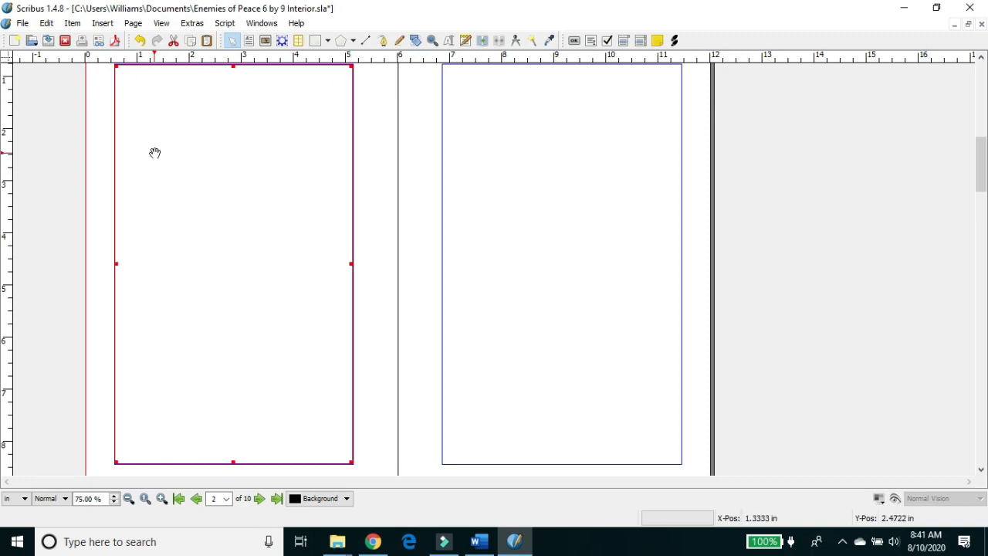
- Copy the copyright page text, including the fictitious-persons disclaimer, from the Word manuscript and paste it into the page 2 frame's story text in Scribus
left_click(465, 41)
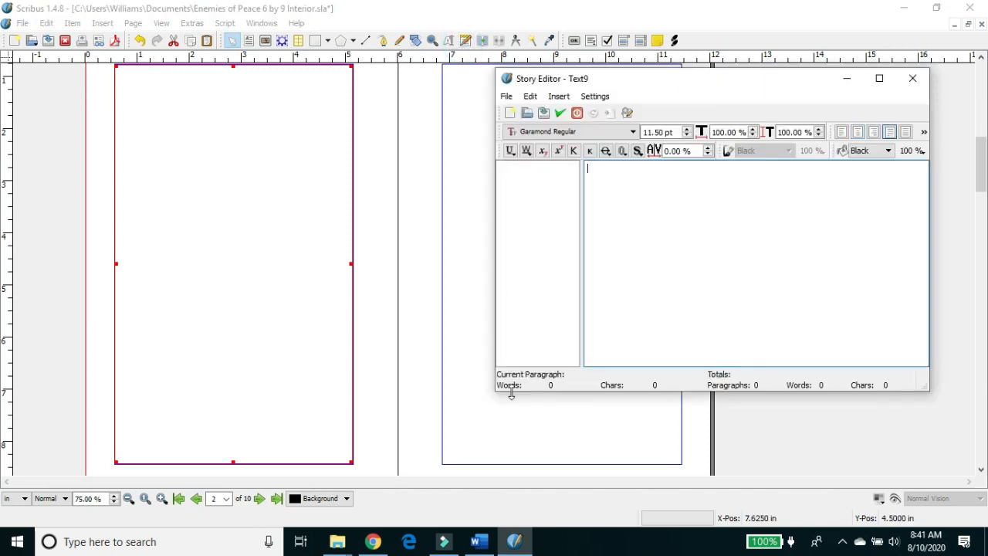
left_click(480, 542)
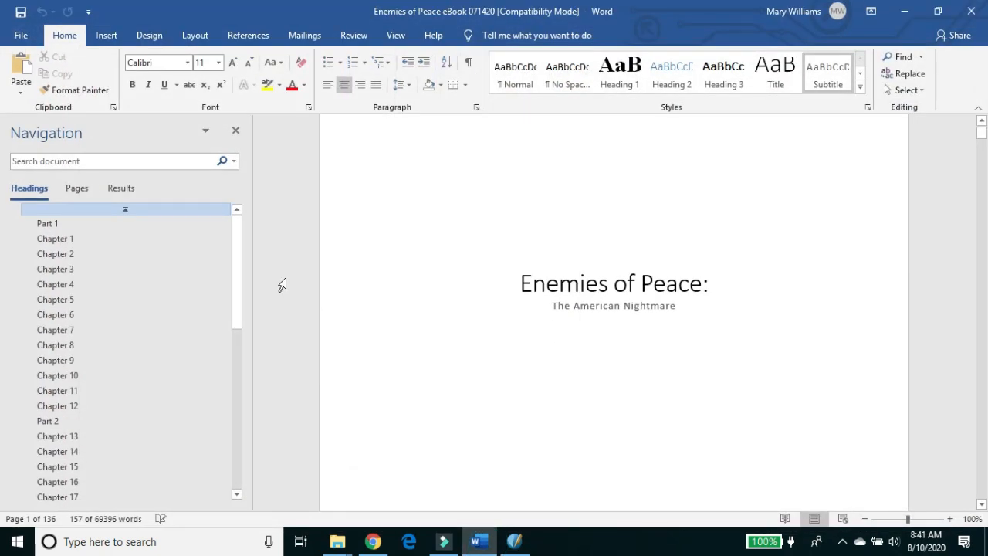
left_click(619, 377)
key("Down")
key("Down")
key("Down")
key("Down")
key("Down")
key("Down")
key("Down")
key("Down")
key("Down")
key("Down")
key("Down")
key("Down")
key("Down")
key("Down")
key("Down")
scroll(619, 377, "down", 9)
scroll(389, 488, "up", 9)
left_click_drag(388, 487, 466, 368)
key("ctrl+c")
left_click_drag(469, 306, 468, 311)
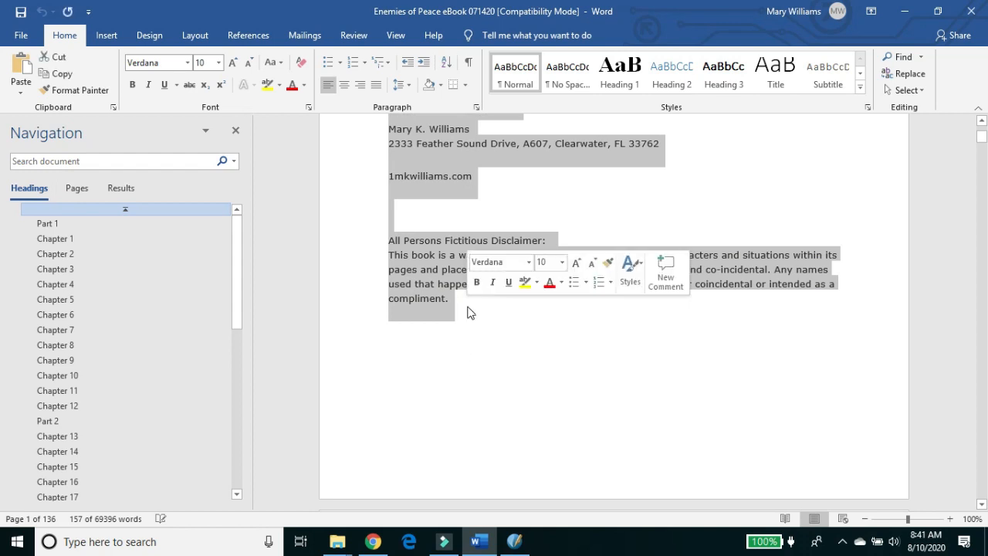
left_click(514, 542)
key("ctrl+v")
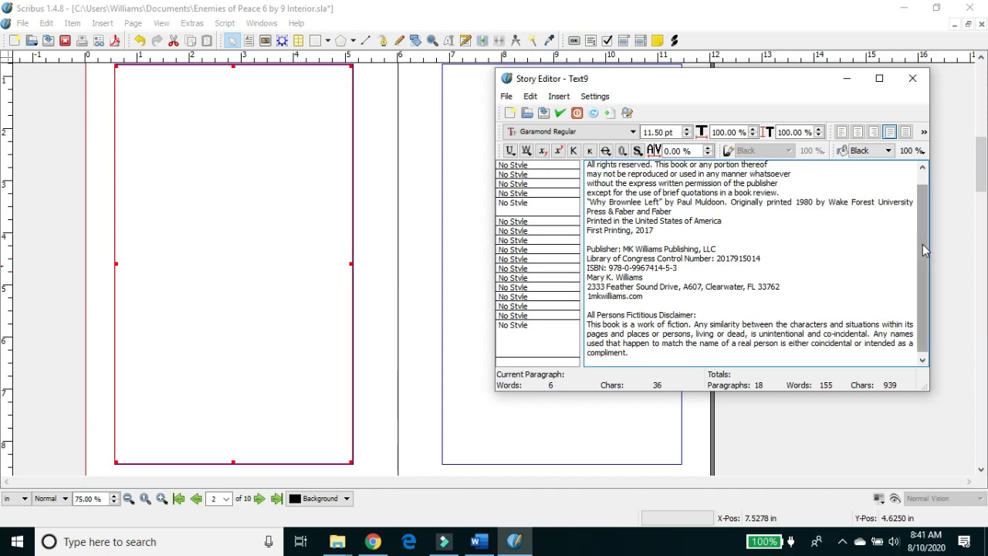
- Apply the First Line, No Indent style to the copyright line, the disclaimer paragraph and the disclaimer heading
scroll(923, 244, "up", 1)
left_click(523, 170)
left_click(534, 173)
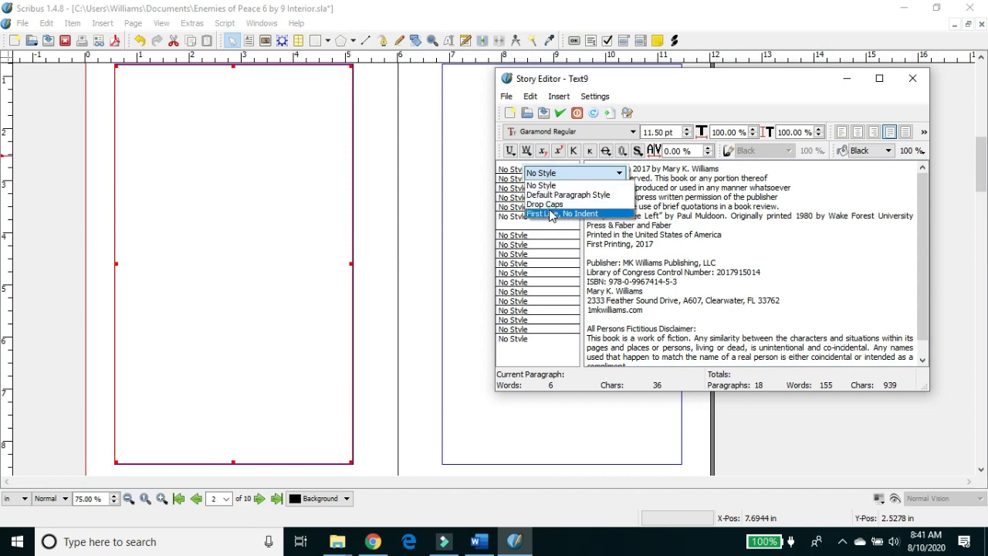
left_click(551, 214)
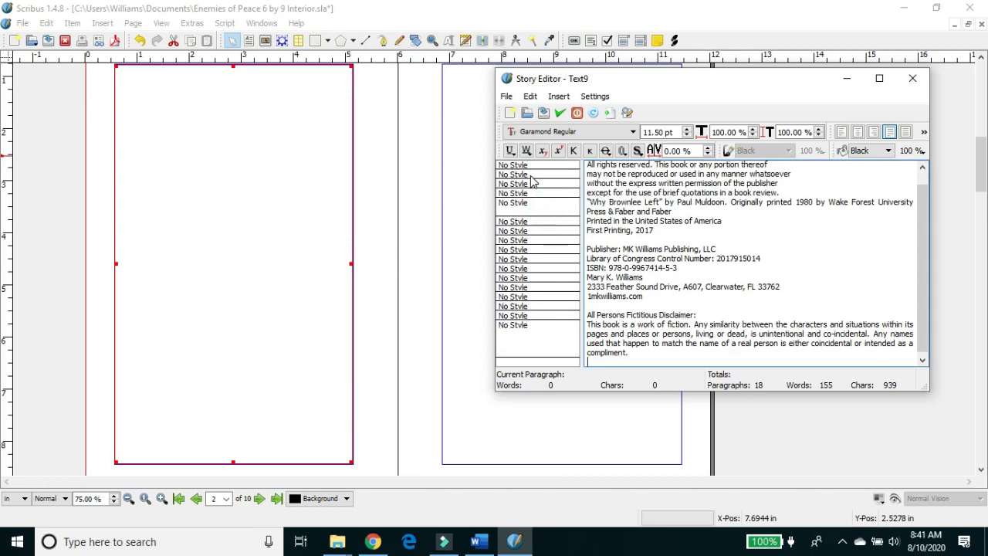
left_click(553, 342)
left_click(568, 344)
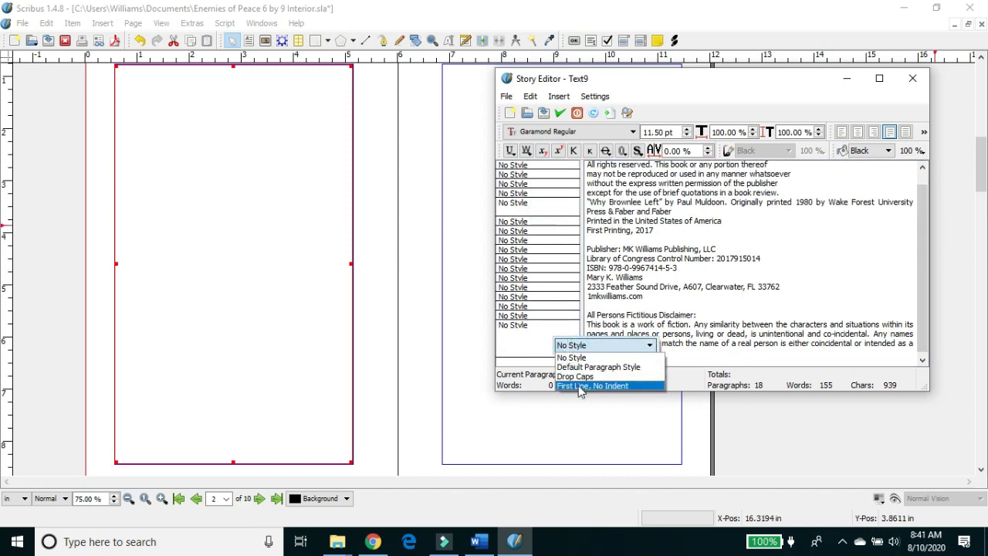
left_click(582, 386)
left_click(550, 320)
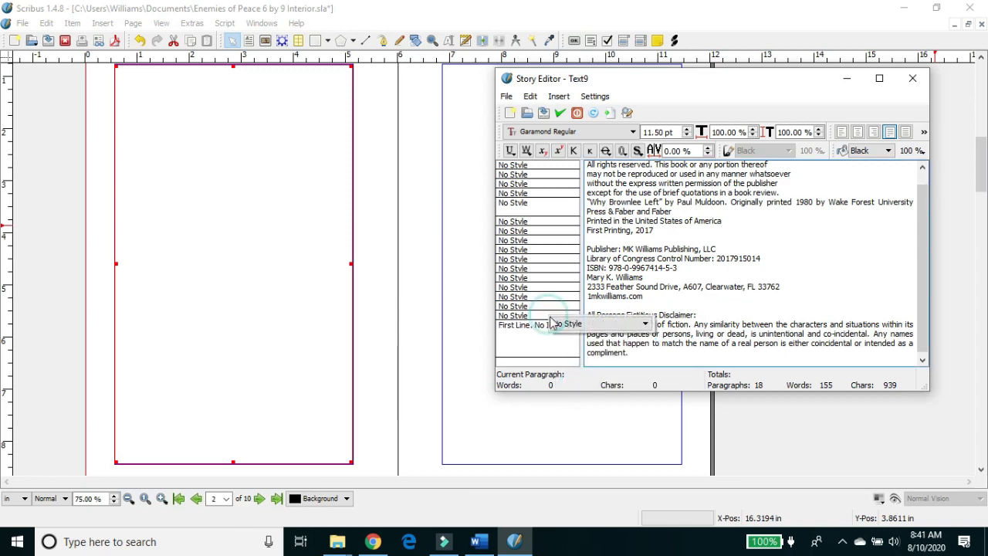
left_click(553, 319)
left_click(572, 365)
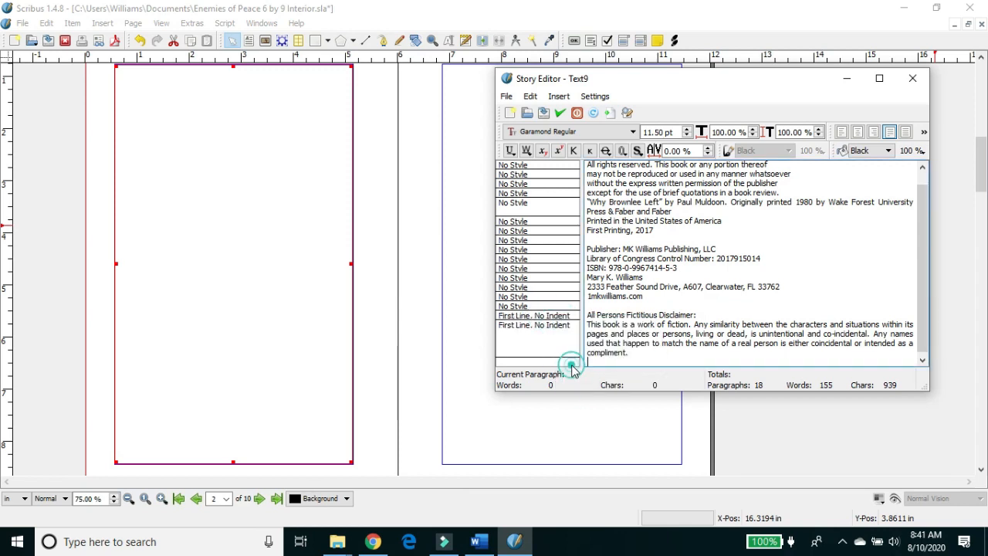
- Apply the First Line, No Indent style to the website, author's name and postal address lines
left_click(546, 300)
left_click(567, 304)
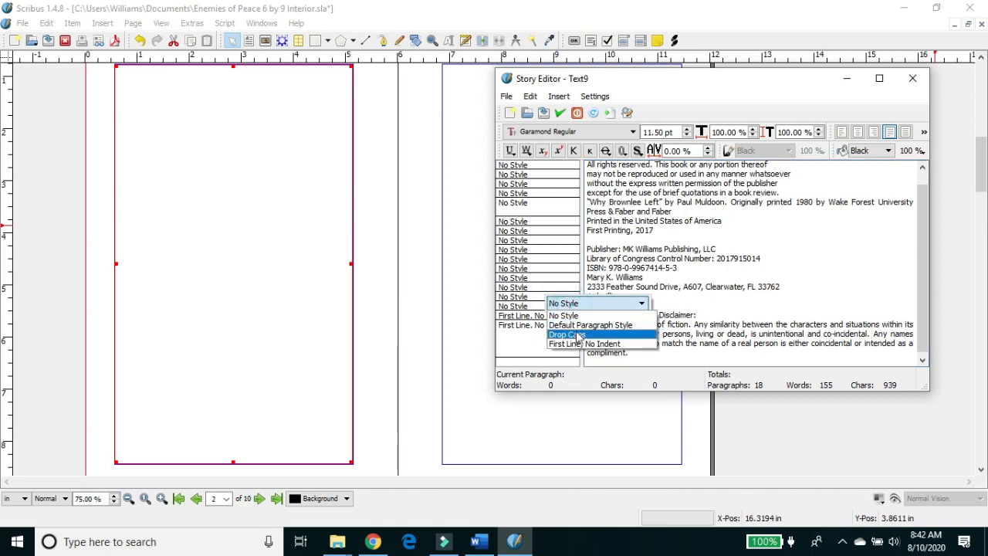
left_click(583, 343)
left_click(560, 288)
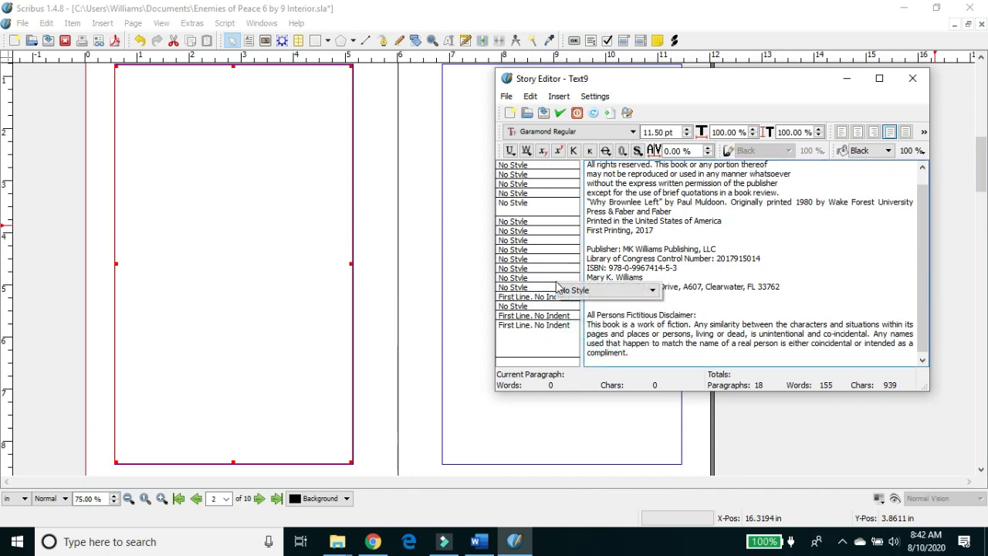
left_click(575, 292)
left_click(586, 332)
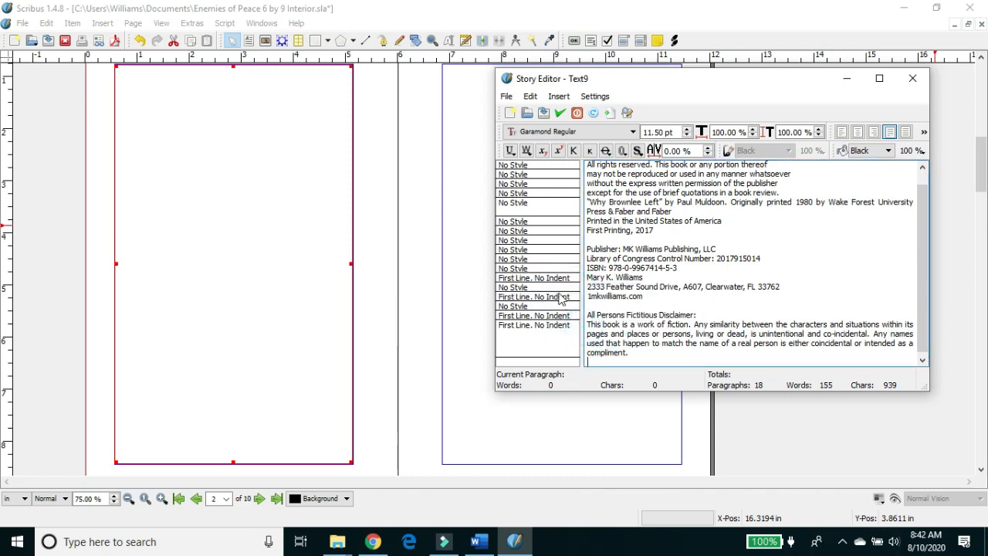
left_click(561, 291)
left_click(575, 292)
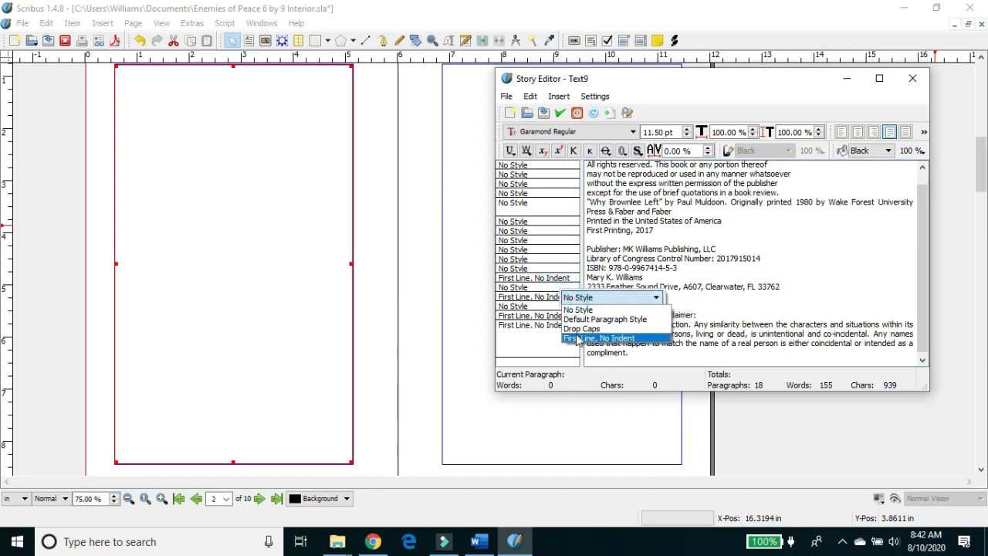
left_click(575, 334)
- Apply the First Line, No Indent style to the ISBN, Library of Congress Control Number and Publisher lines
left_click(575, 270)
left_click(578, 315)
left_click(563, 268)
left_click(579, 268)
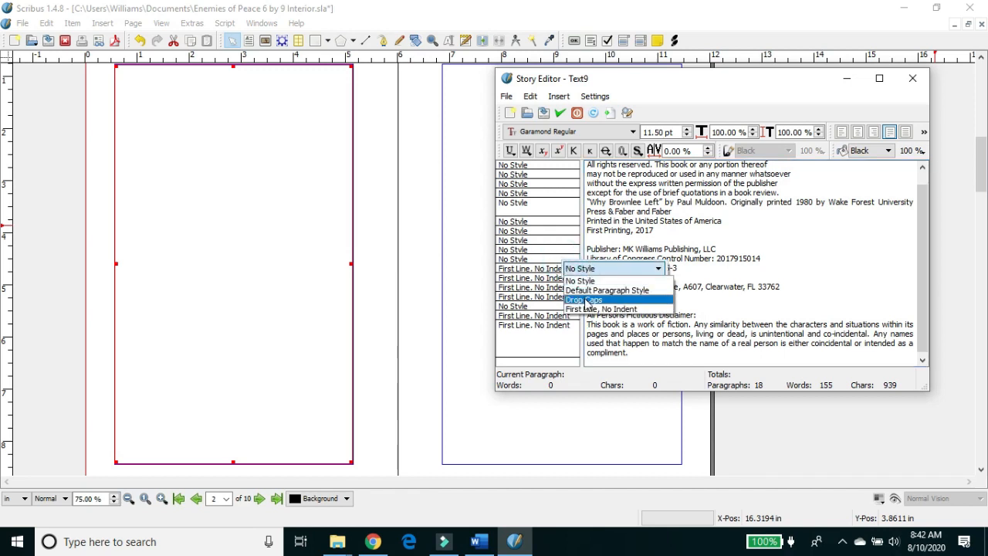
left_click(598, 309)
left_click(563, 259)
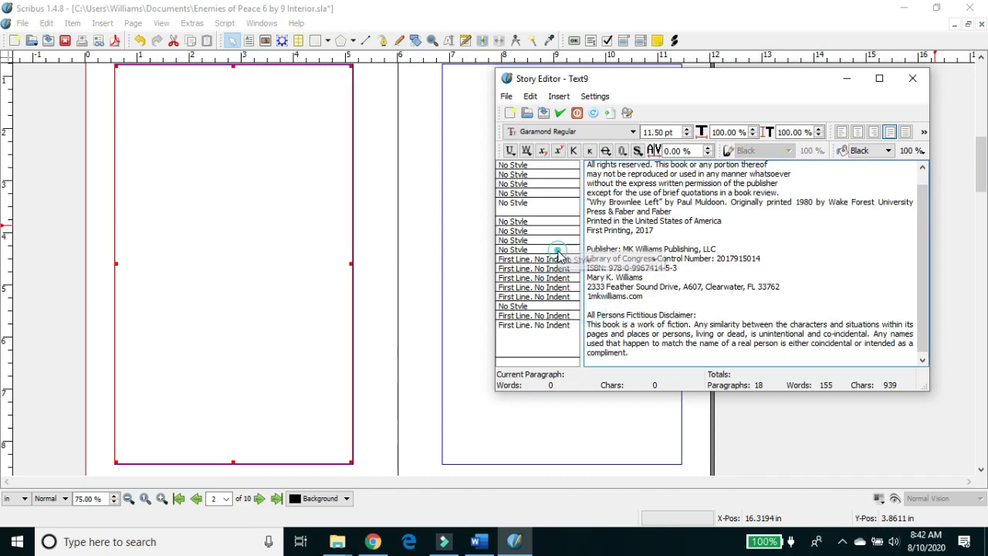
left_click(585, 259)
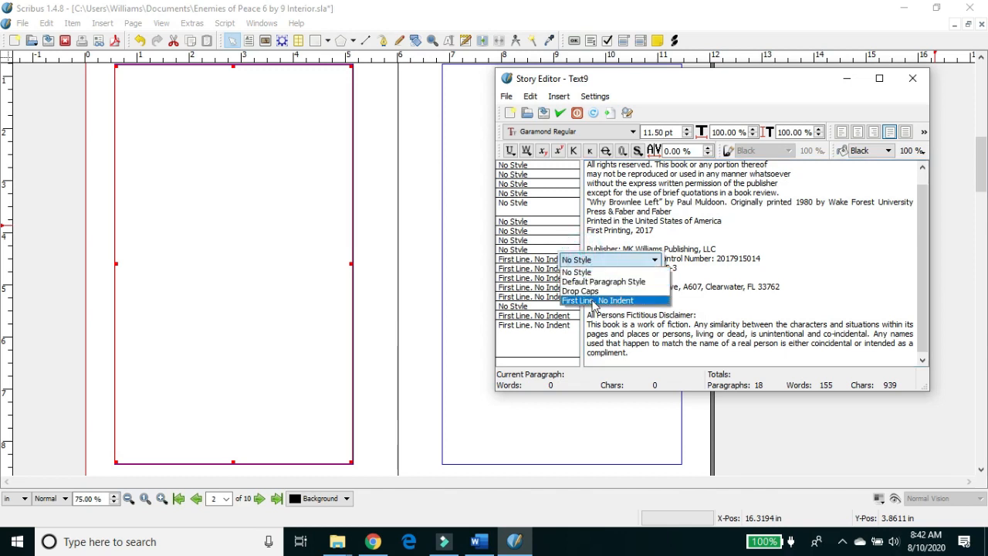
left_click(591, 301)
- Apply First Line, No Indent to the remaining printing, poem-credit and rights lines, joining the rights text into one paragraph, and update the page 2 frame
left_click(561, 235)
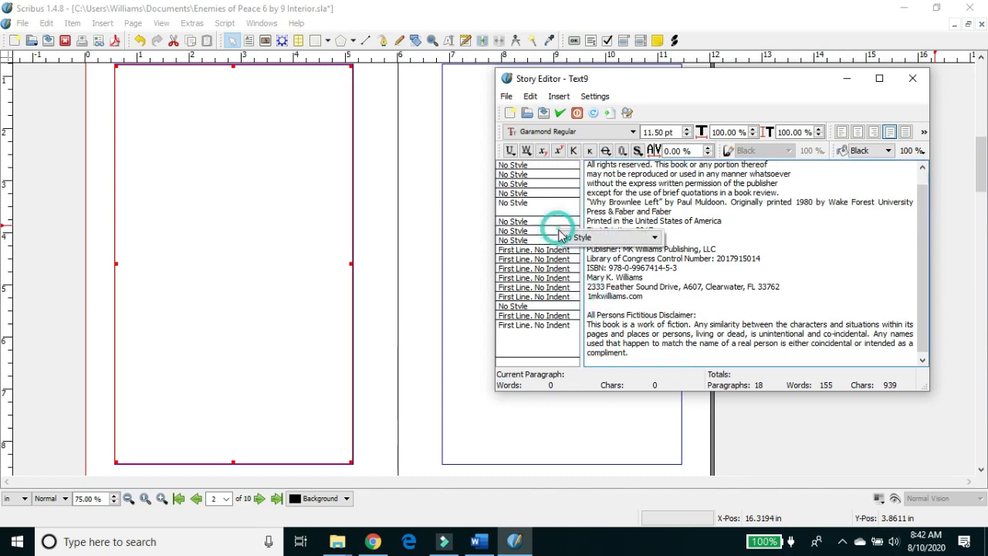
left_click(585, 190)
left_click(560, 187)
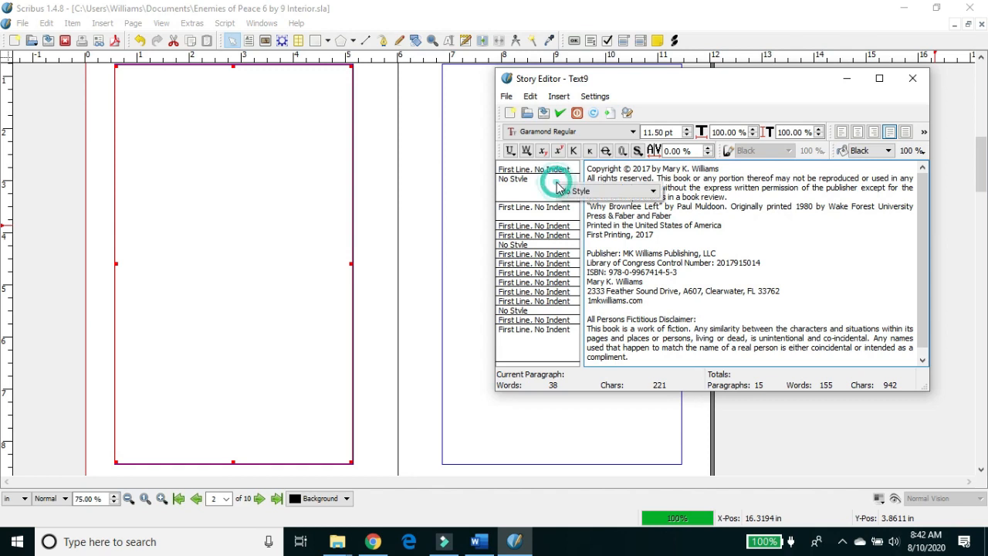
left_click(580, 192)
left_click(589, 233)
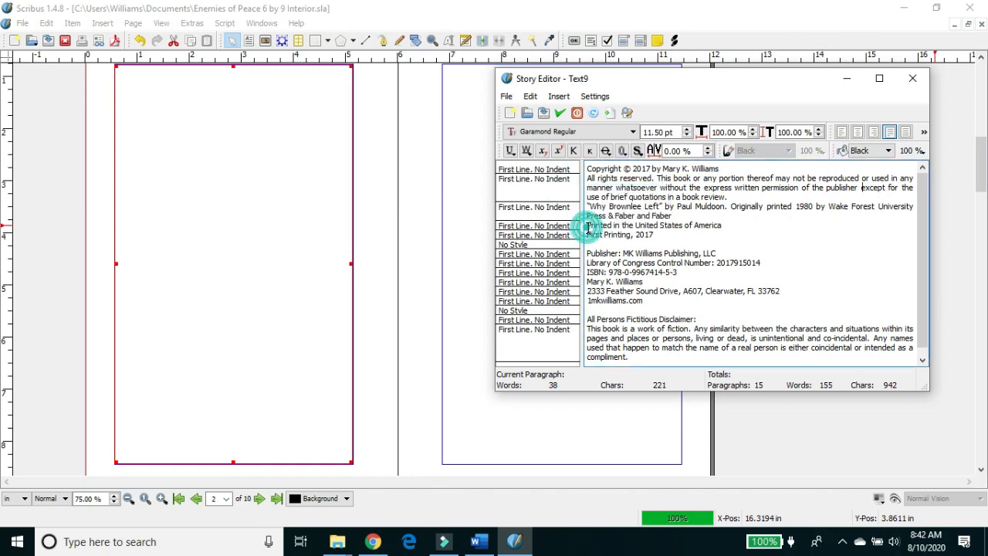
left_click(561, 114)
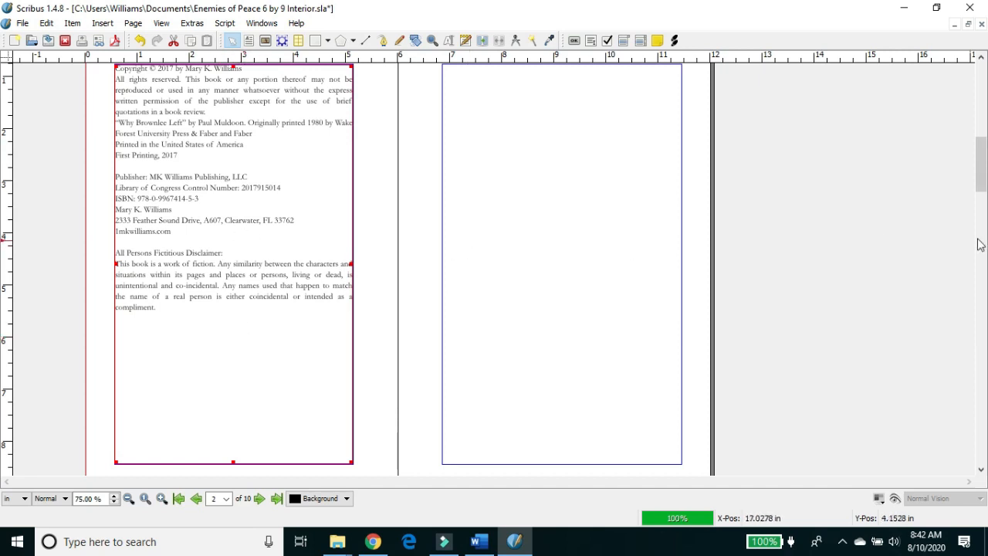
- Insert a blank line above the poem credit and lower the top edge of page 2's copyright text frame to about 3 in
double_click(251, 118)
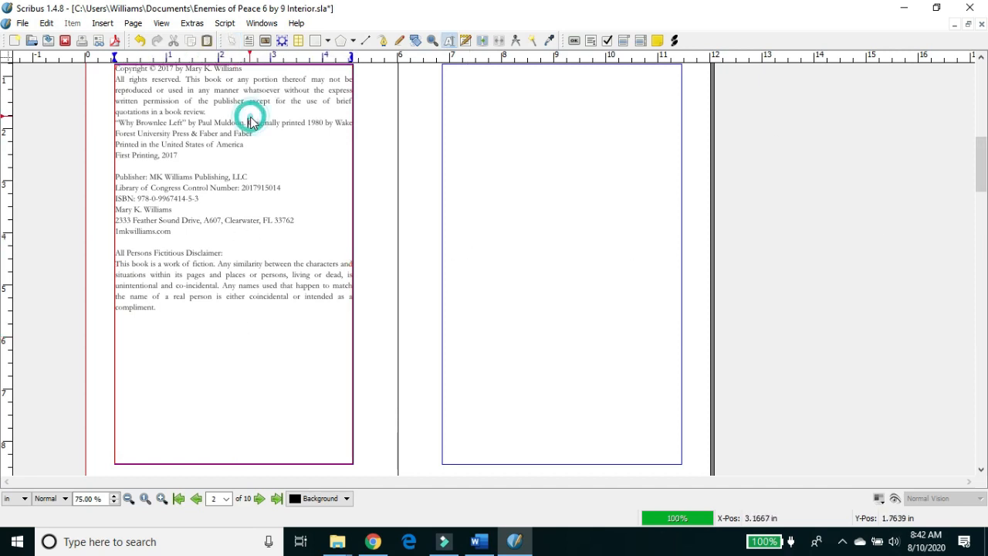
key("Up")
key("Return")
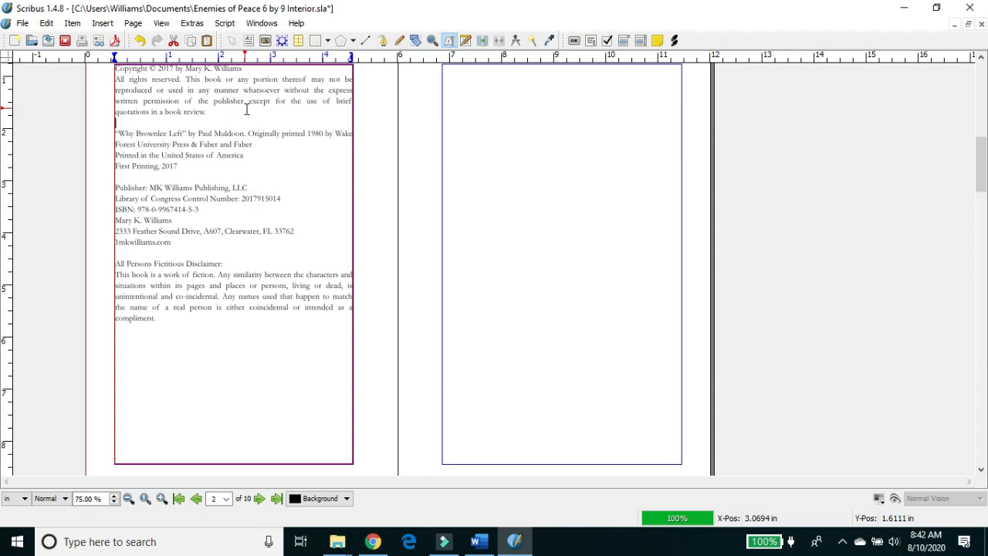
left_click_drag(981, 162, 983, 167)
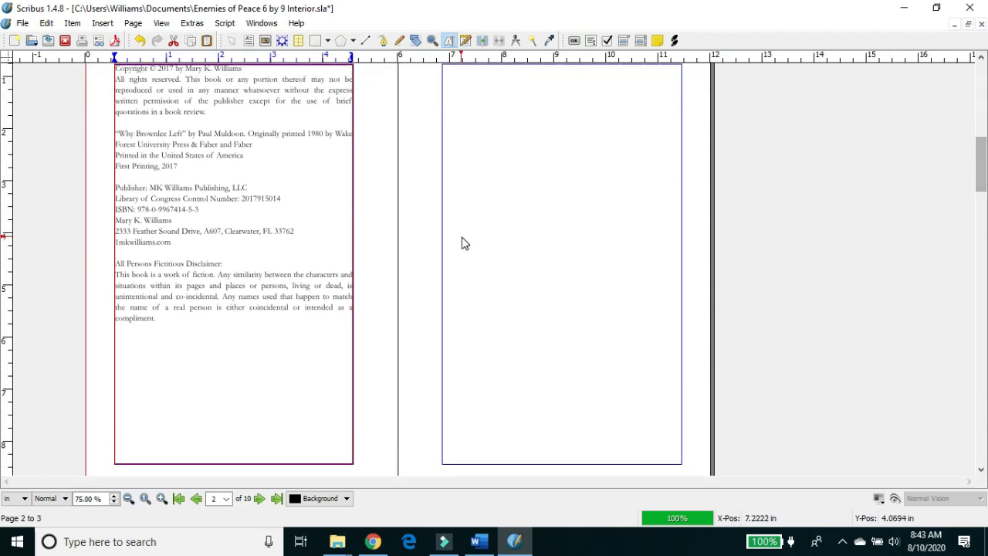
left_click(368, 209)
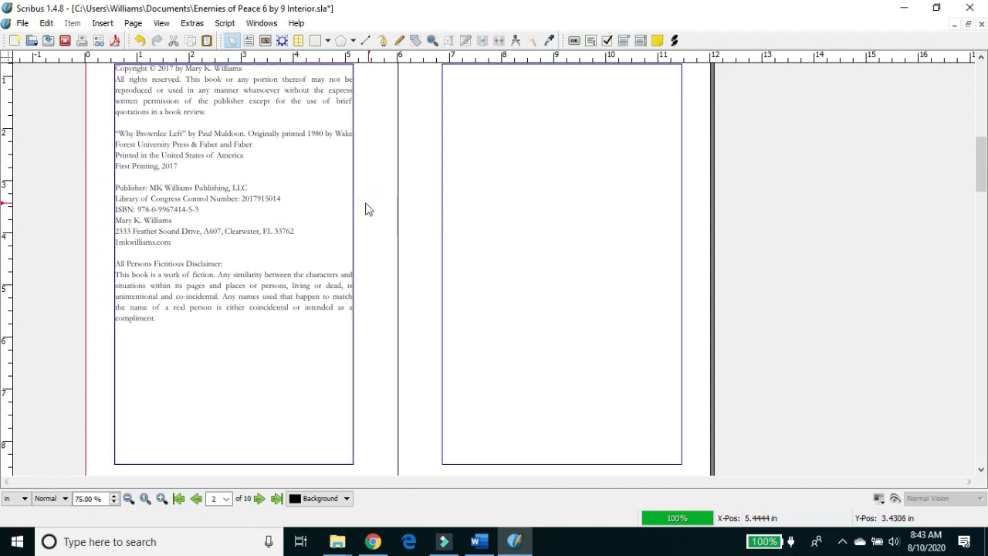
left_click(342, 202)
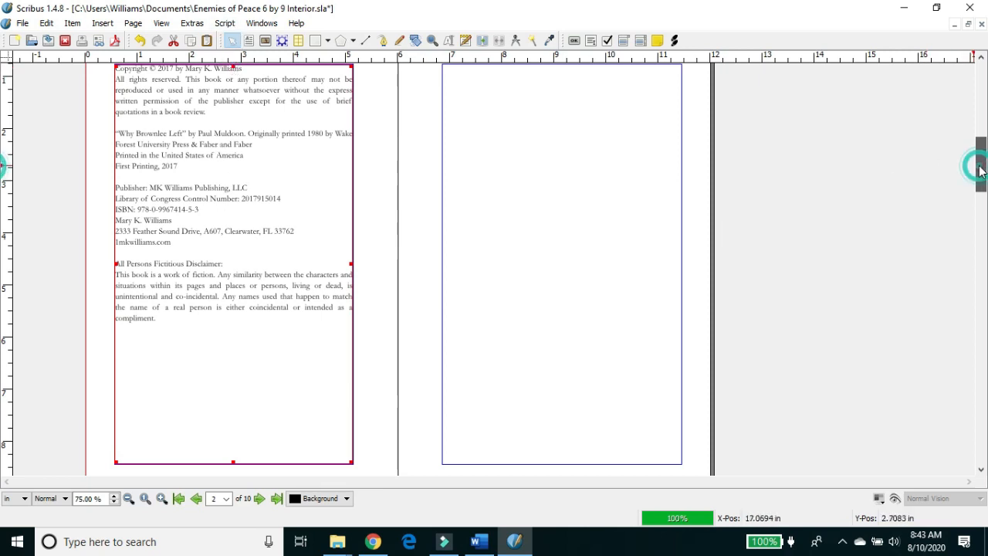
scroll(979, 162, "up", 1)
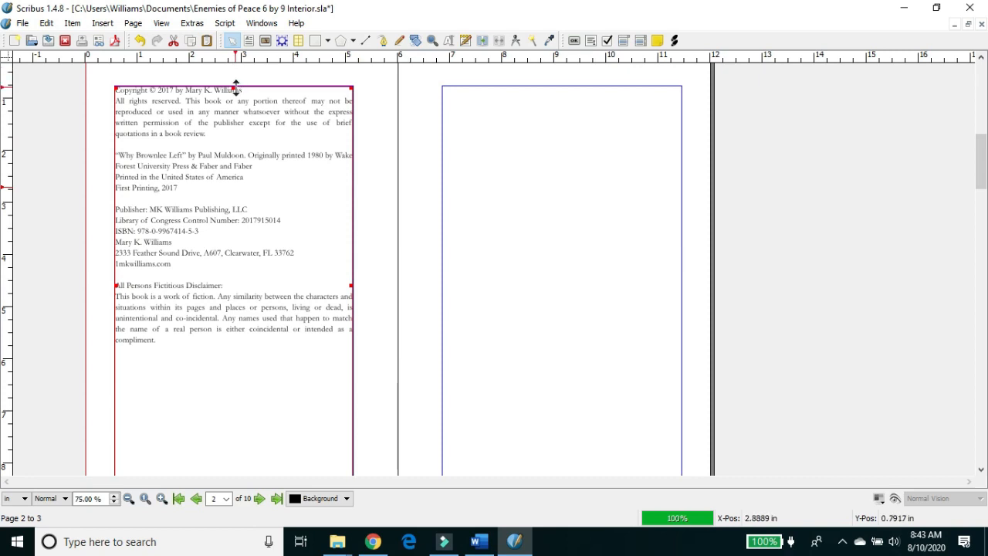
- Switch to the Word manuscript and copy the Other Works page, from its heading through the last non-fiction title
left_click(479, 541)
left_click(647, 306)
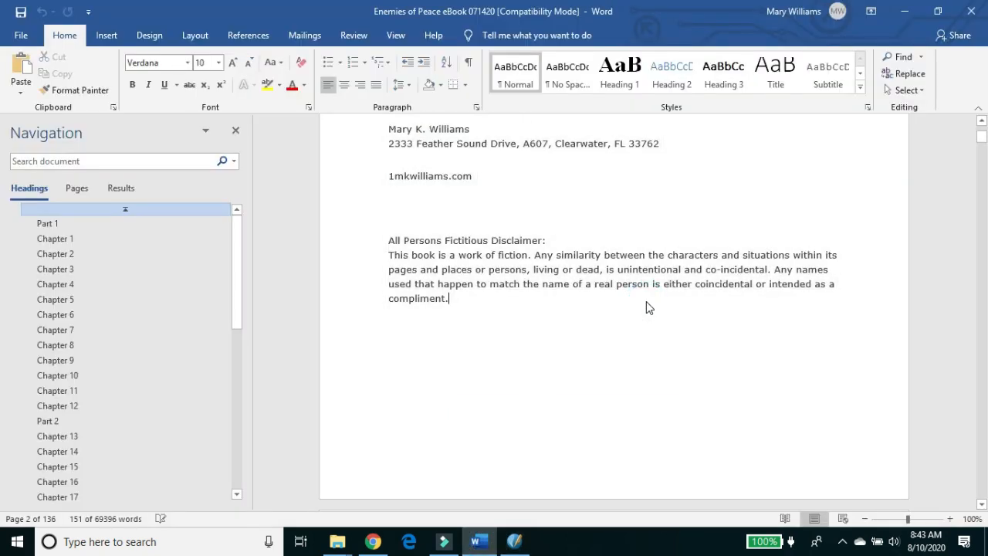
key("Down")
scroll(646, 301, "down", 10)
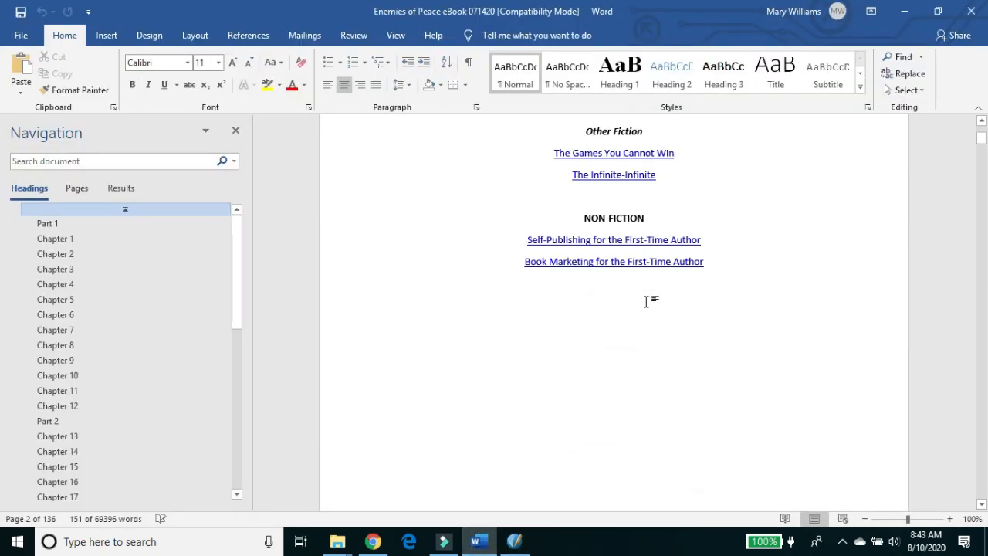
scroll(647, 301, "down", 5)
key("Up")
key("Up")
key("Up")
key("Up")
key("Up")
key("Up")
key("Up")
key("Up")
key("Up")
key("Up")
key("Up")
key("Up")
key("Up")
key("Up")
key("Up")
key("Up")
key("Up")
key("Up")
key("Up")
key("Up")
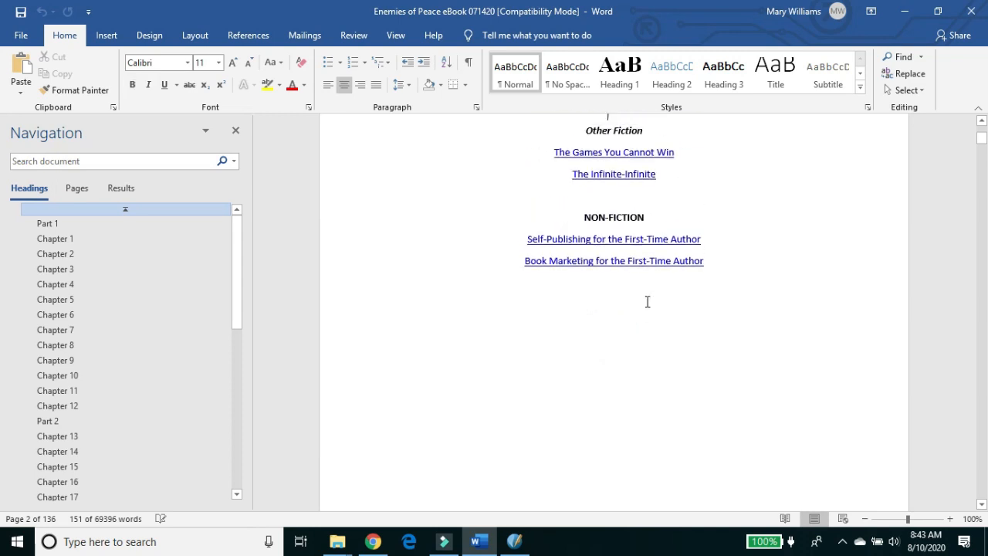
key("Up")
key("Up")
key("Up")
key("Up")
key("Up")
key("Up")
key("Up")
key("Up")
key("Up")
key("Up")
key("Up")
key("Up")
key("Up")
key("Up")
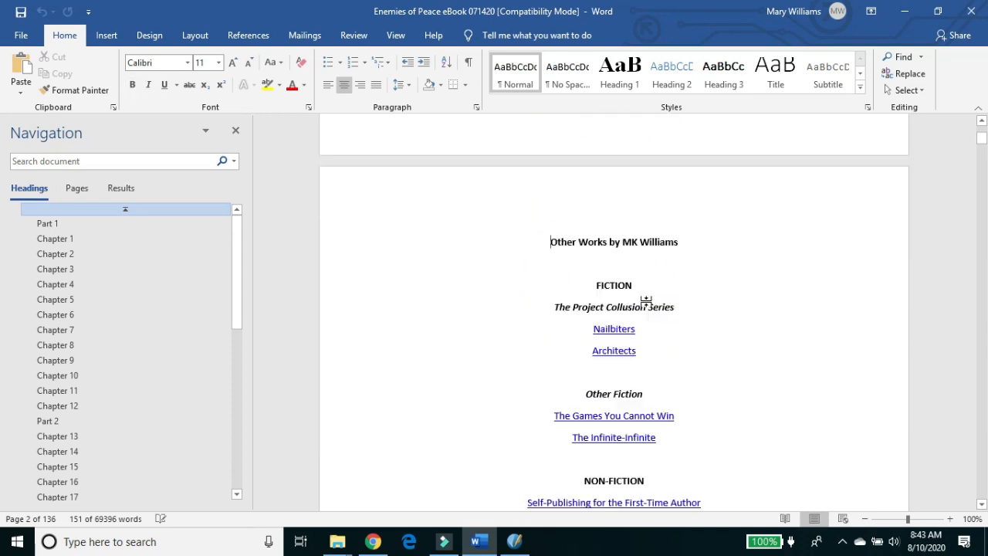
key("Down")
key("Down")
key("Down")
key("Down")
key("Down")
key("Down")
key("Down")
key("Down")
key("Down")
key("Down")
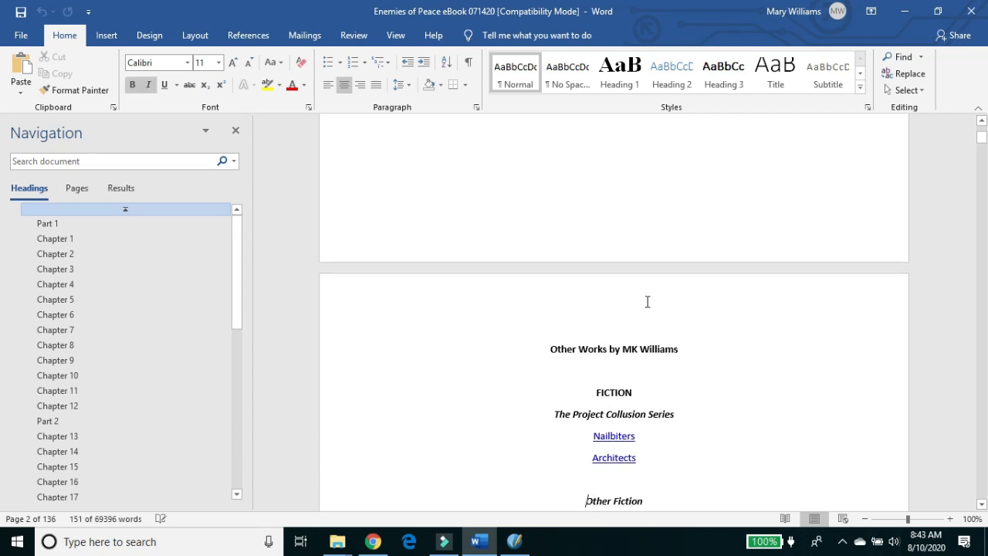
key("Down")
key("Down")
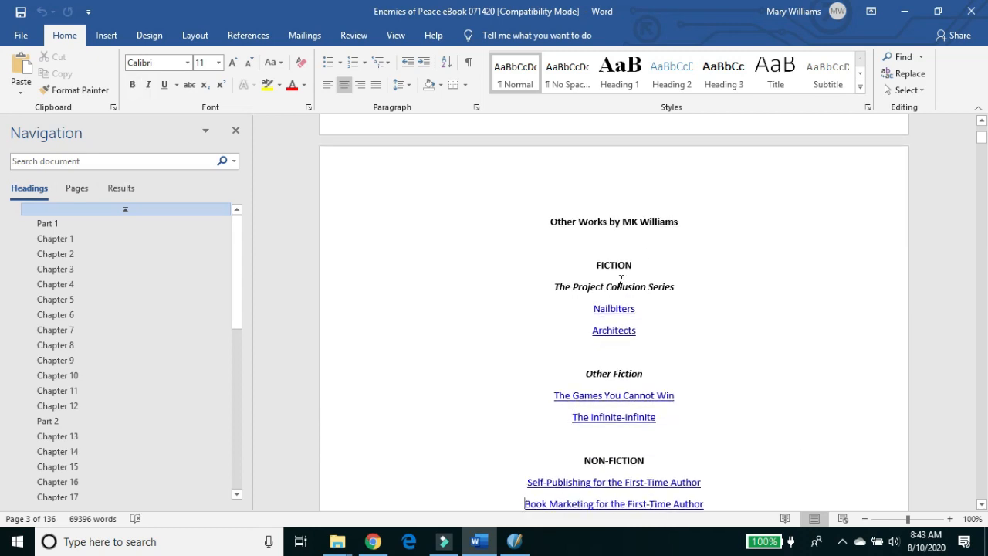
left_click_drag(551, 223, 734, 502)
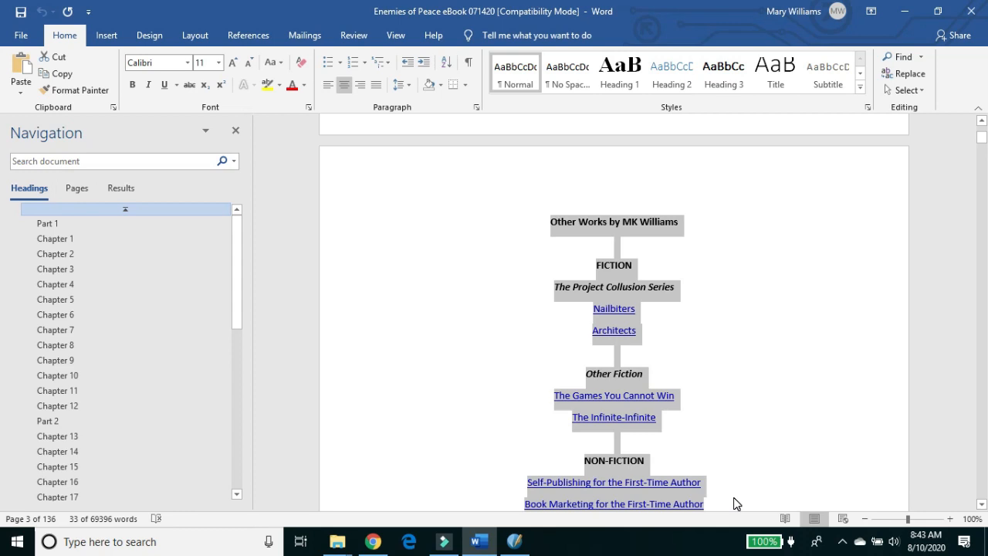
left_click(339, 545)
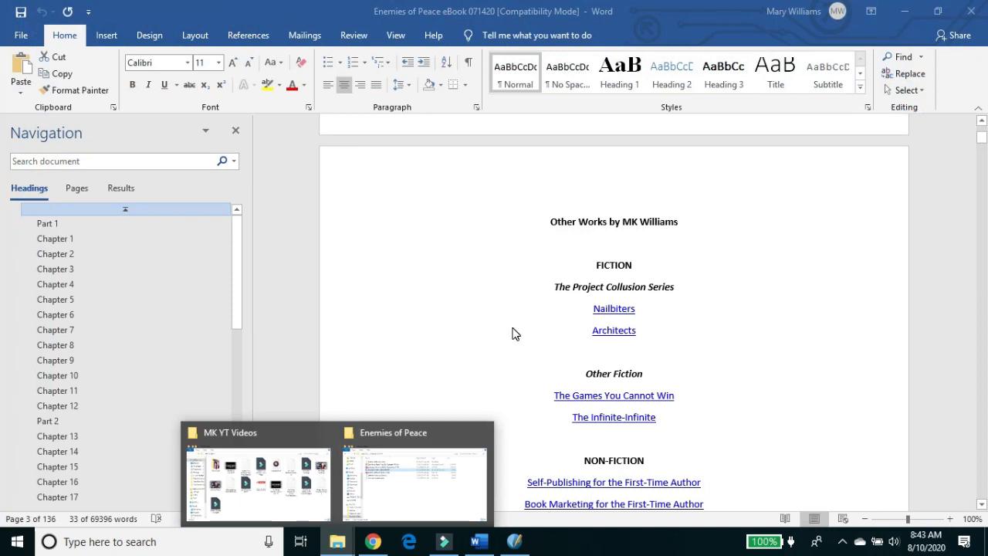
left_click(513, 327)
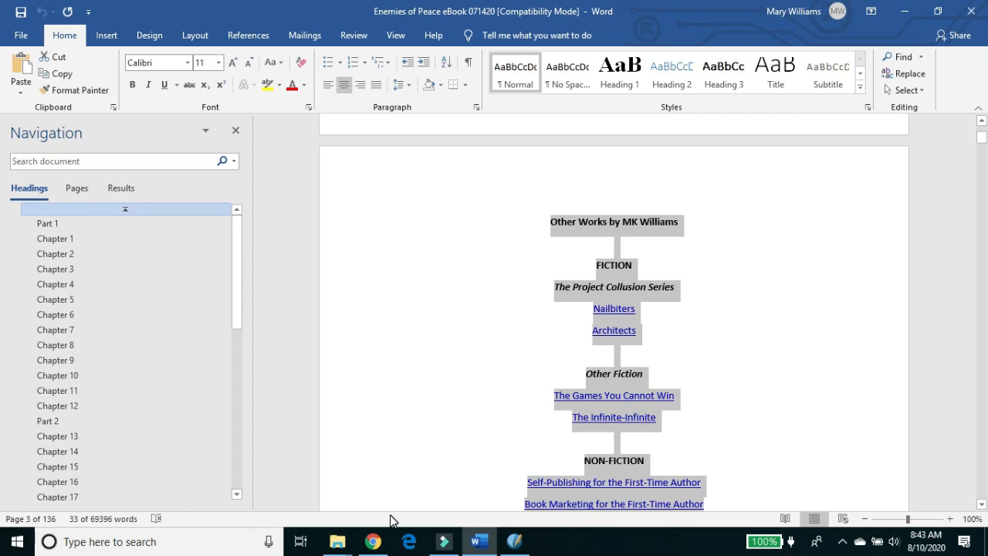
- Return to Scribus and draw a text frame filling the margin area of page 3
left_click(514, 541)
left_click_drag(983, 171, 983, 160)
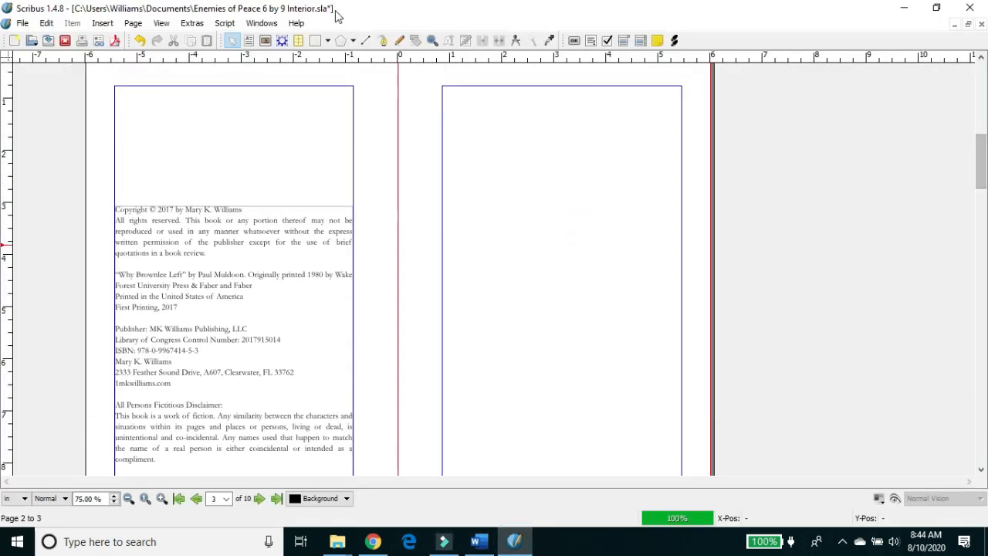
left_click(250, 41)
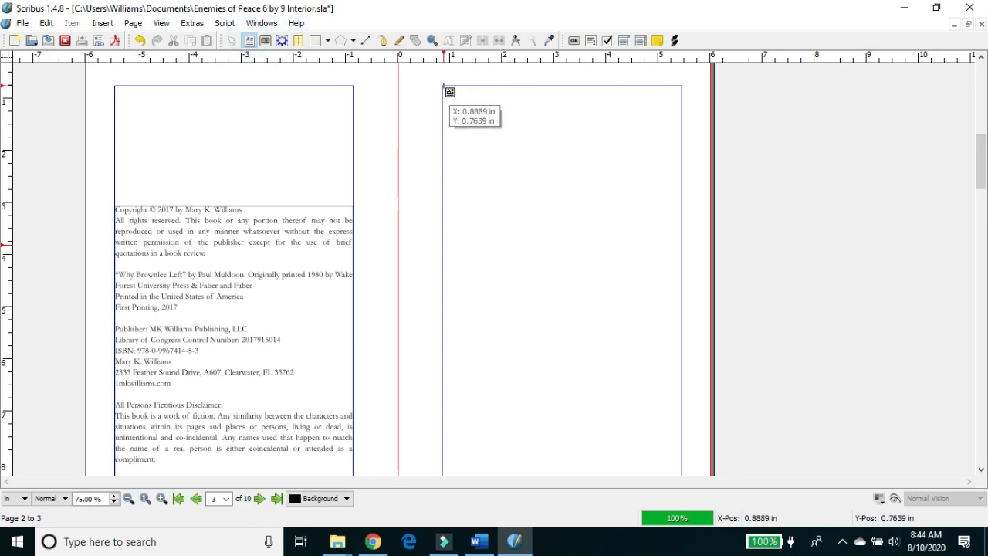
left_click_drag(443, 87, 681, 464)
left_click_drag(984, 190, 985, 202)
left_click_drag(562, 376, 568, 400)
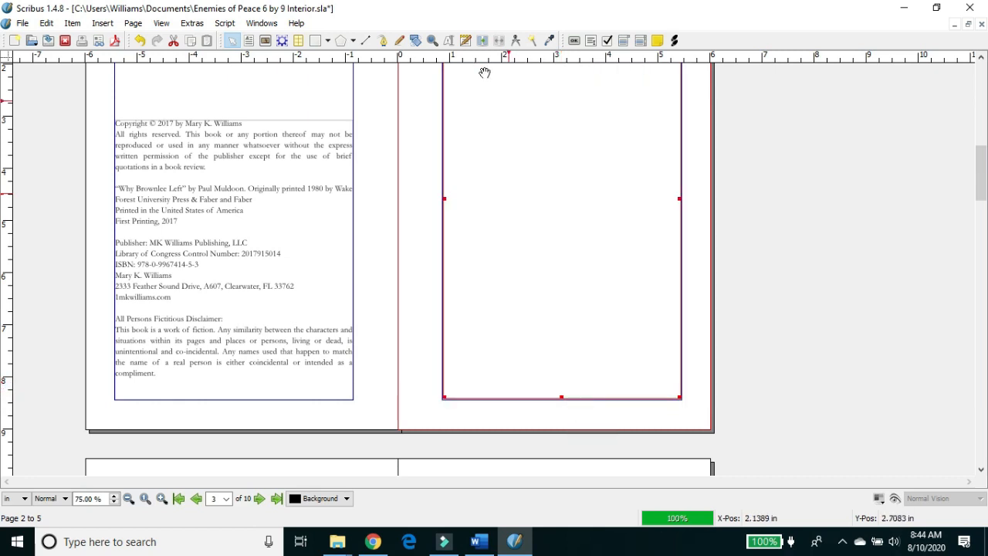
- Paste the copied Other Works list into the page 3 frame's story and centre all its lines
left_click(466, 40)
type("Other Works by MK Williams  FICTION The Project Collusion Series Nailbiters Architects  Other Fiction The Games You Cannot Win The Infinite-Infinite  NON-FICTION Self-Publishing for the First-Time Author Book Marketing for the First-Time Author")
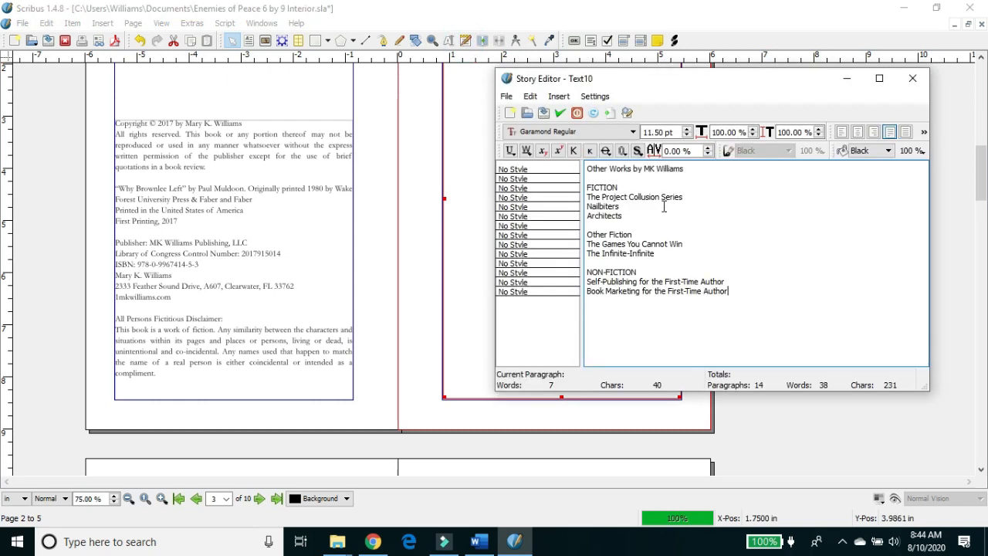
left_click_drag(745, 292, 522, 166)
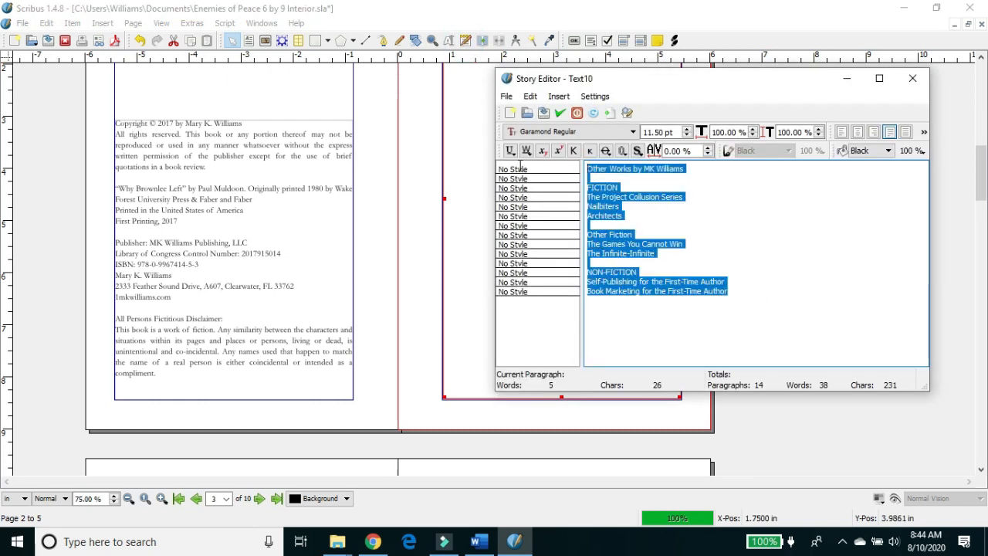
left_click(861, 132)
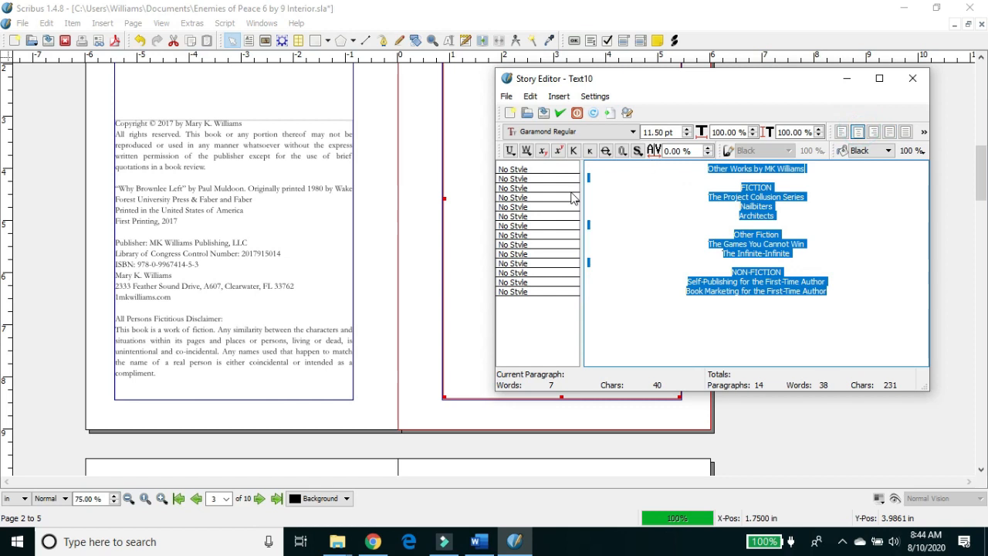
- Apply the First Line, No Indent style to the Other Works heading and the blank line below it
left_click(544, 173)
left_click(553, 176)
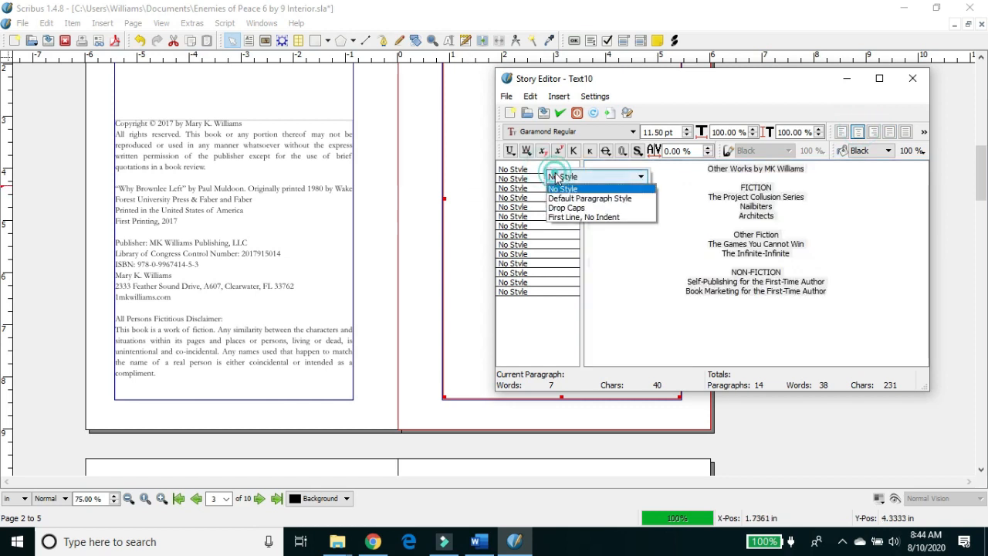
left_click(580, 219)
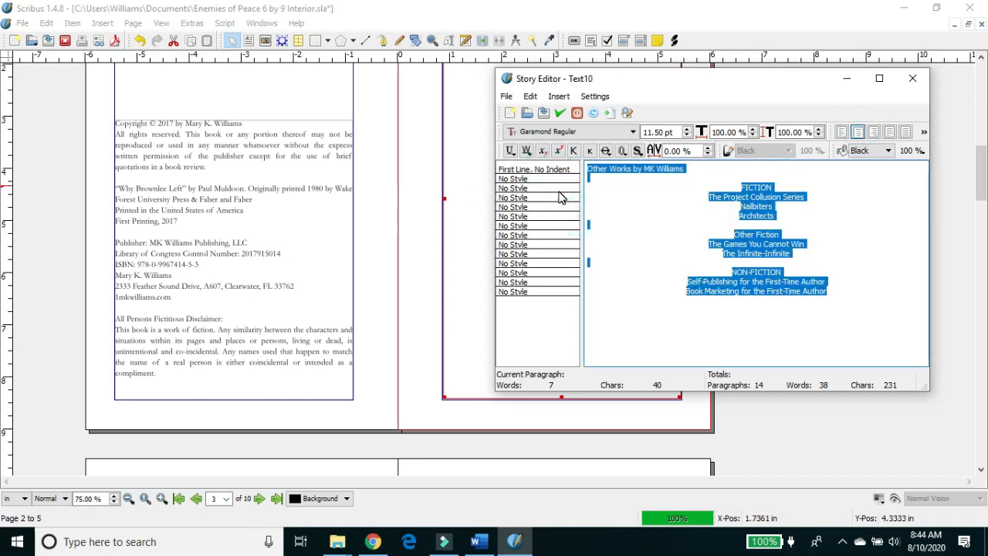
left_click(561, 189)
left_click(572, 192)
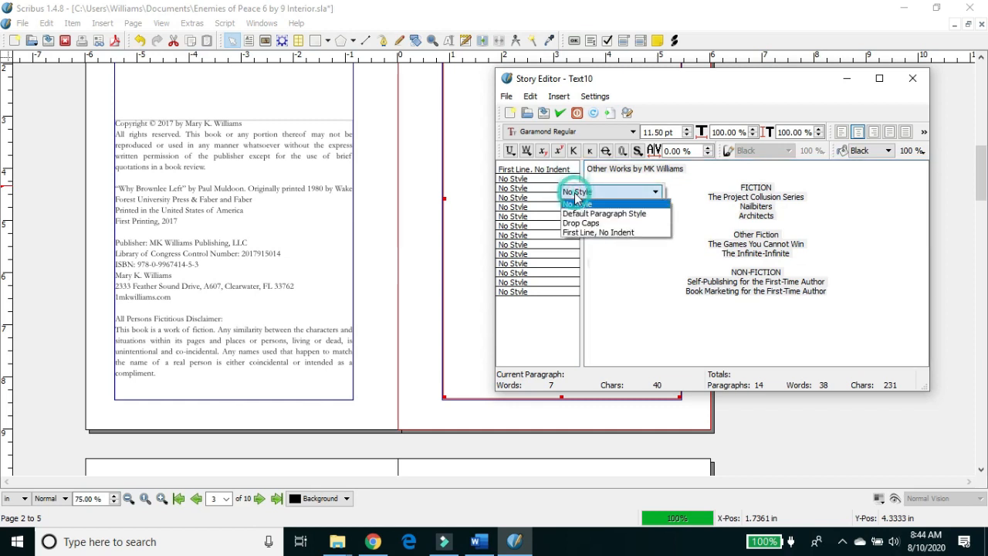
left_click(598, 233)
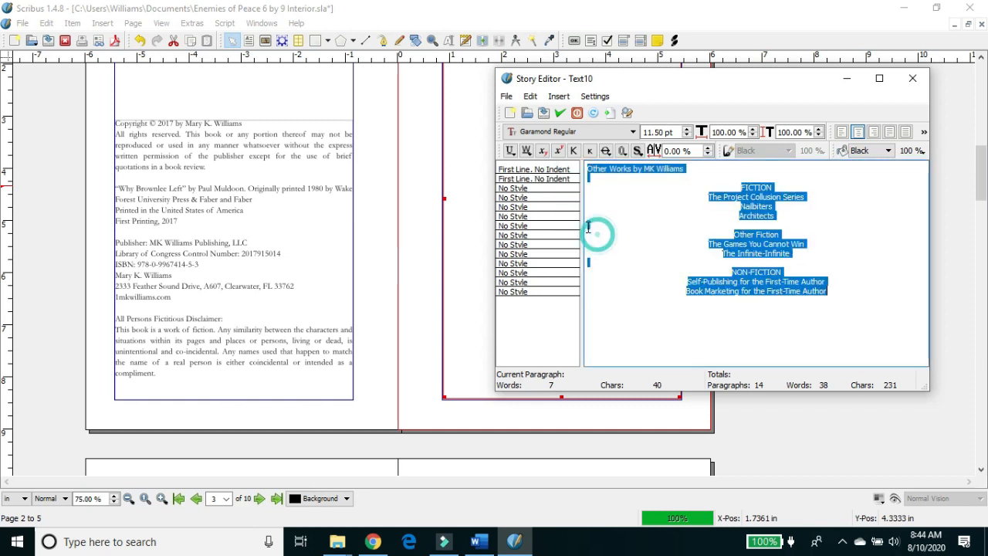
- Apply the First Line, No Indent style to the lines from FICTION through NON-FICTION
left_click(551, 195)
left_click(576, 198)
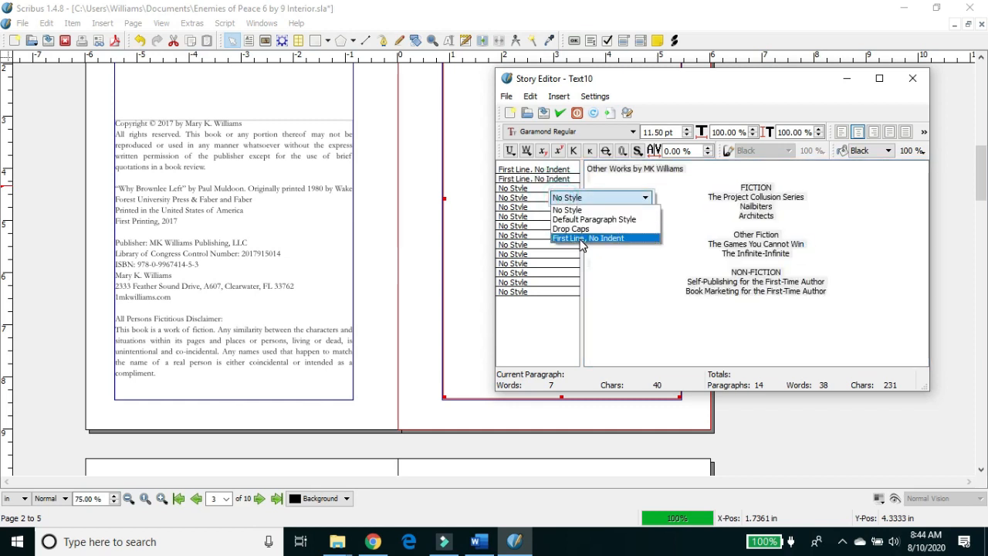
left_click(583, 239)
left_click(550, 282)
left_click(563, 281)
left_click(581, 322)
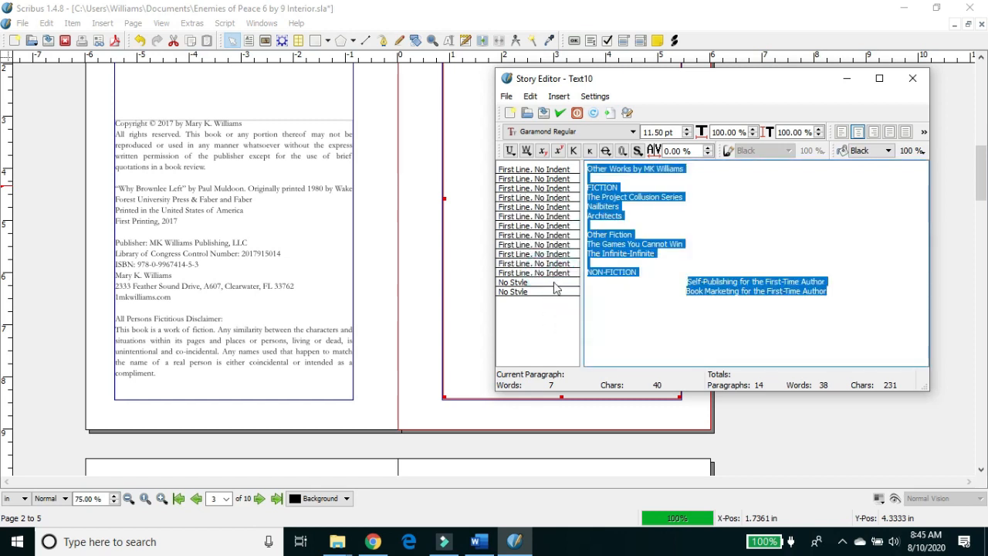
- Apply First Line, No Indent to the Self-Publishing and Book Marketing titles, and centre the whole list again
left_click(556, 291)
left_click(576, 298)
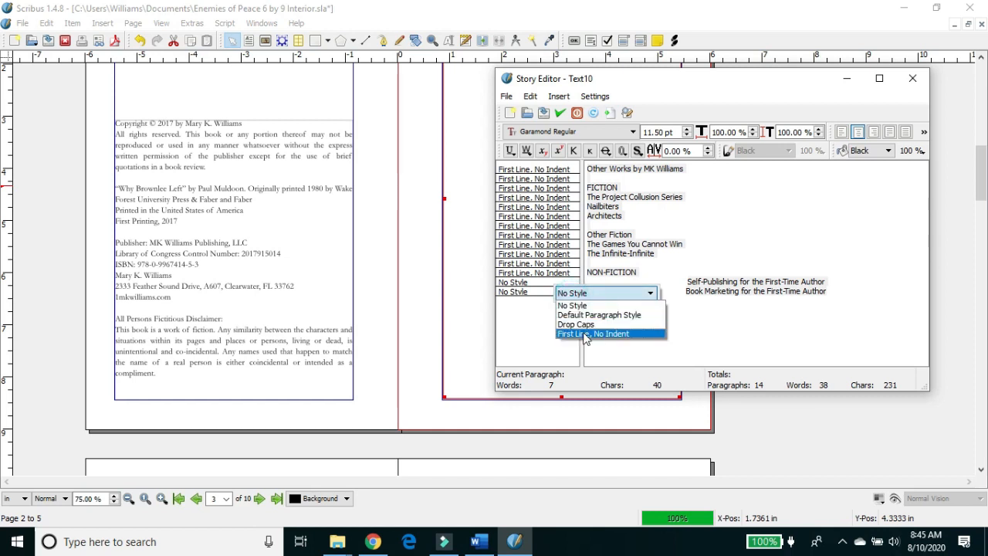
left_click(580, 331)
left_click(552, 297)
left_click(572, 298)
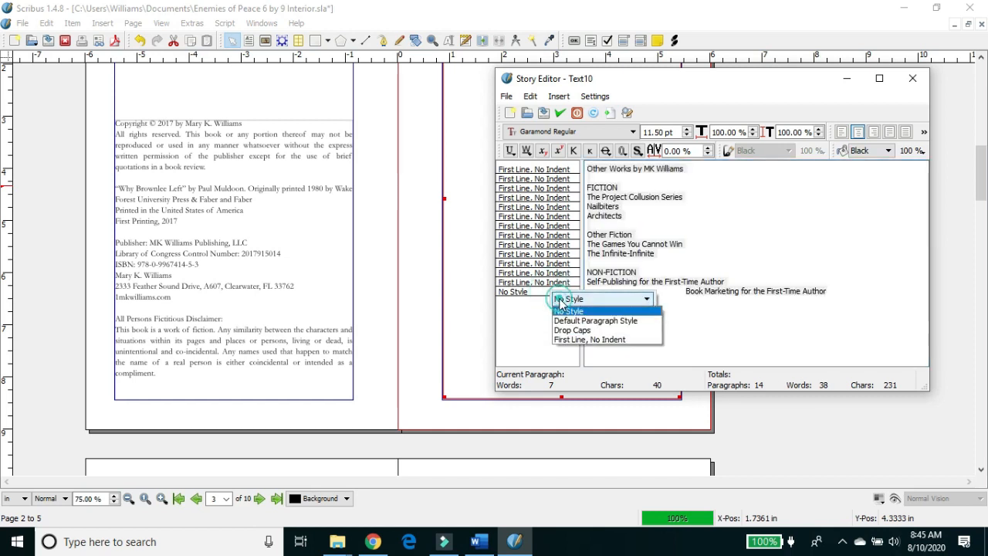
left_click(645, 341)
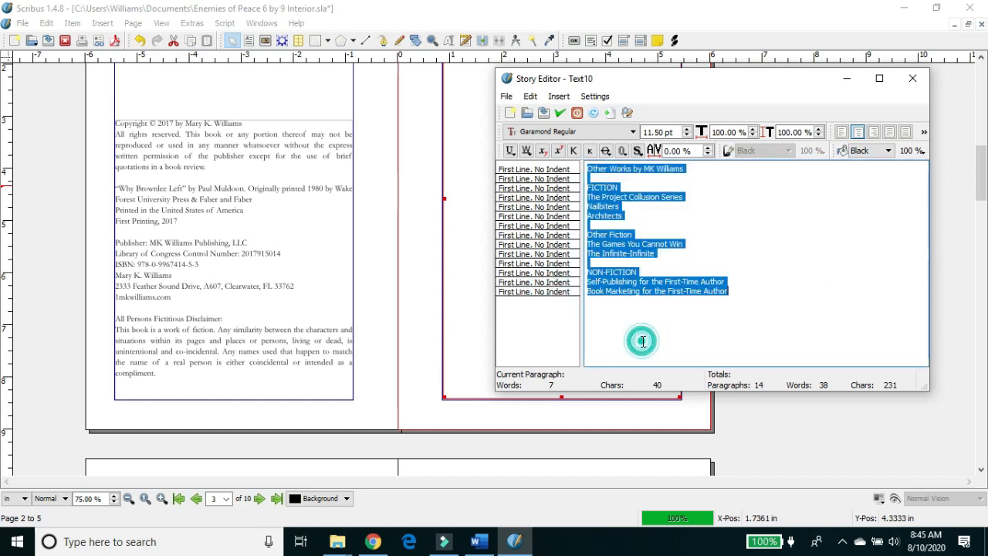
left_click(857, 133)
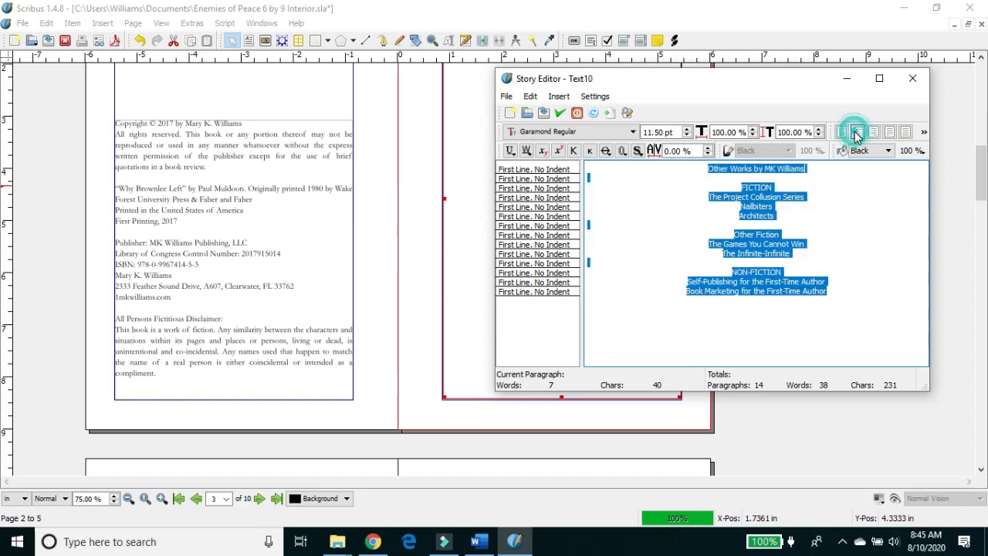
- Set the Other Works heading line to 13.50 pt Garamond Bold
left_click(800, 168)
left_click_drag(800, 168, 691, 162)
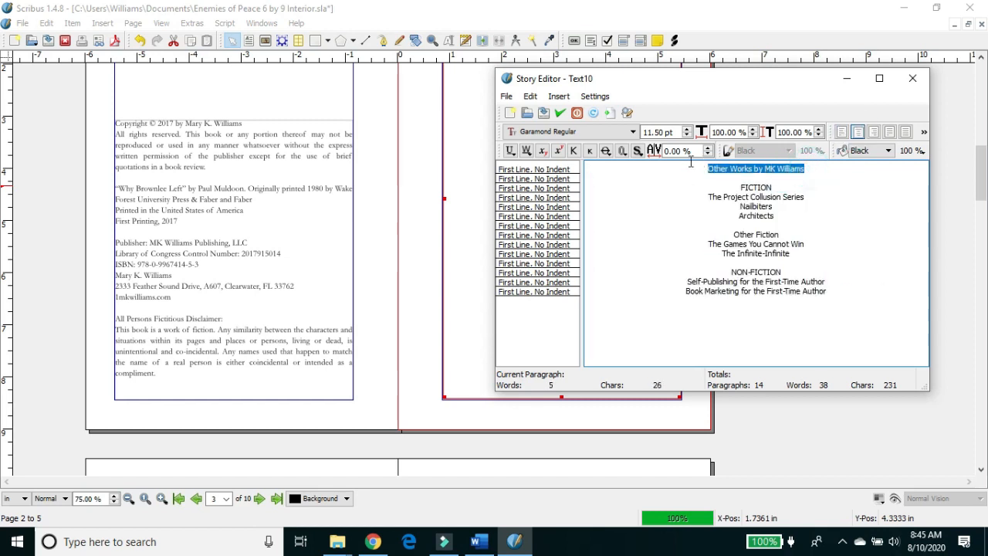
left_click(688, 129)
left_click(688, 129)
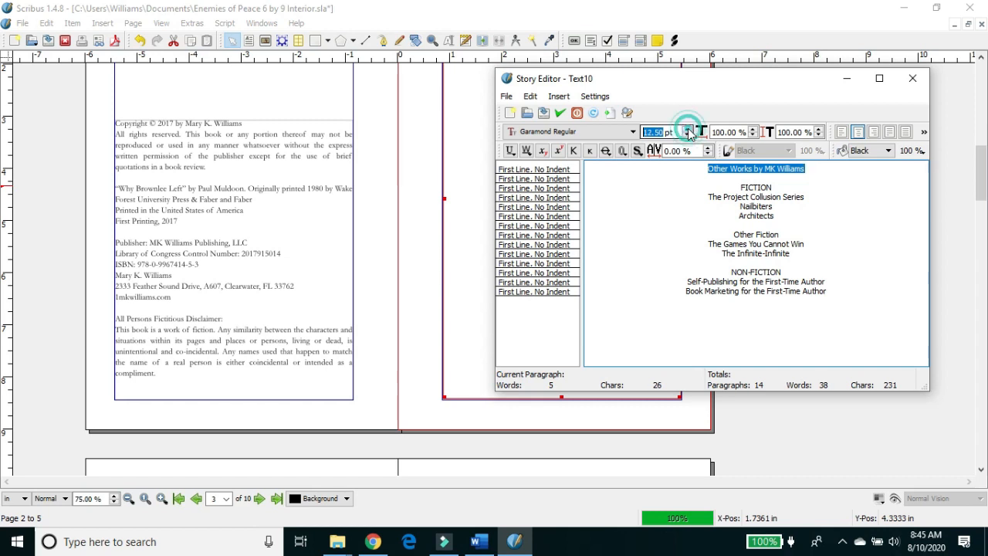
left_click(603, 133)
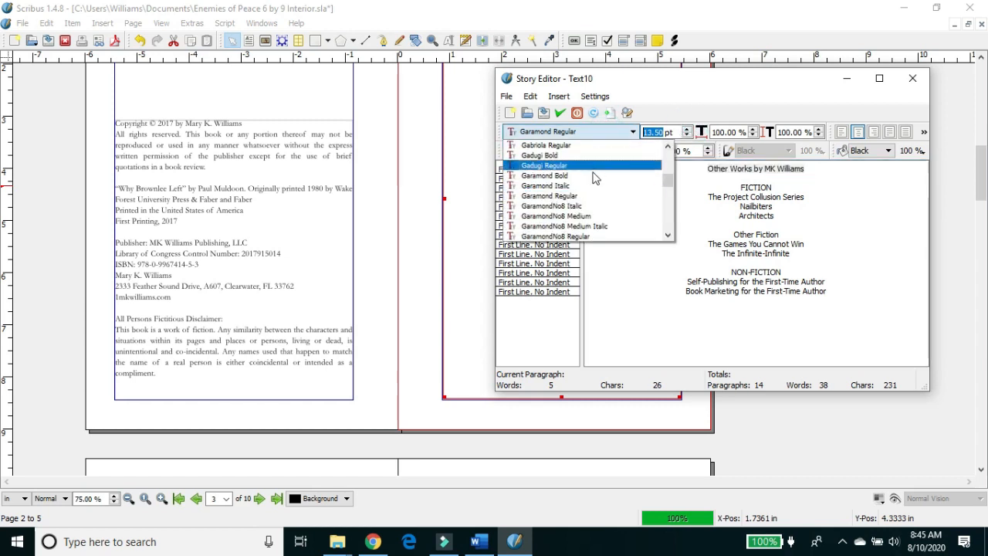
left_click(567, 176)
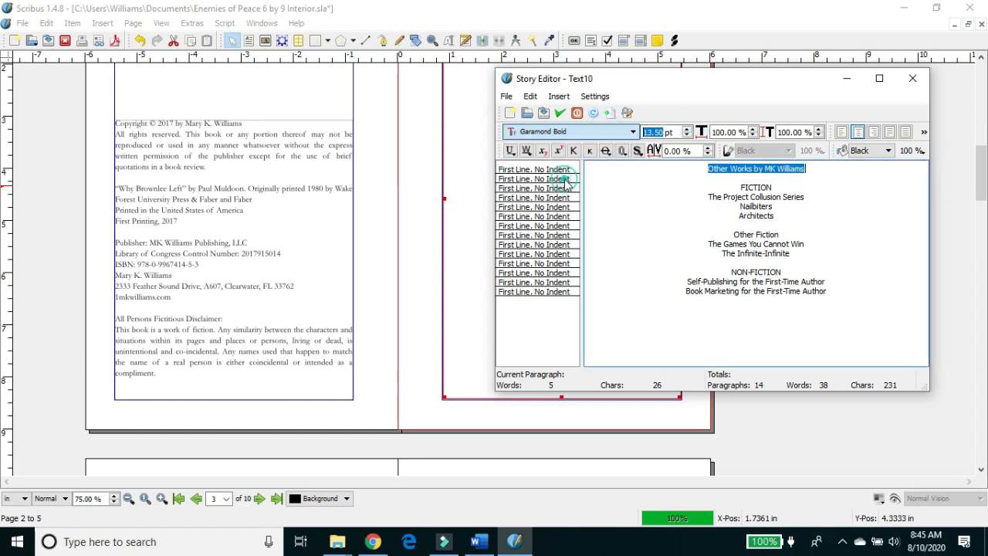
- Set the FICTION heading in the Other Works list to Garamond Bold
left_click_drag(773, 187, 740, 186)
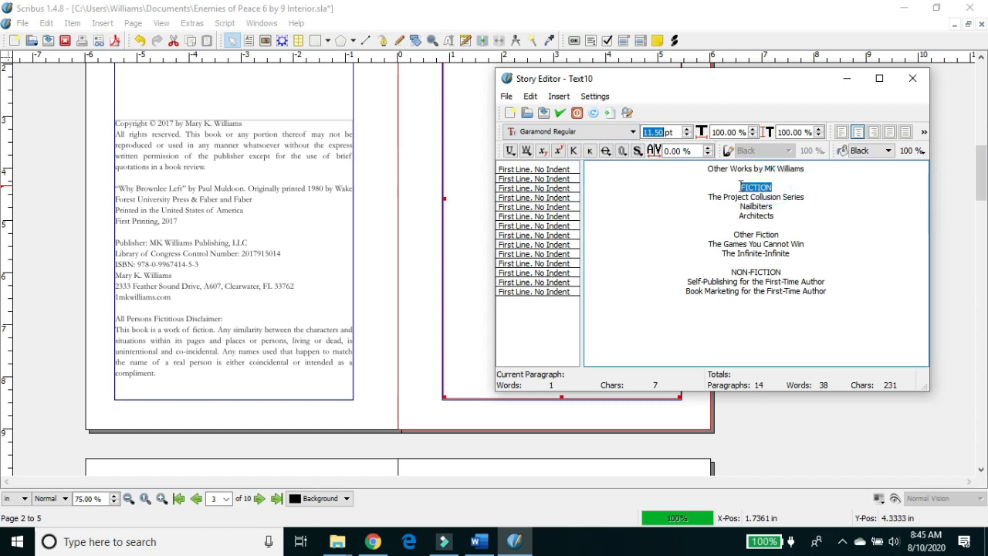
left_click(587, 132)
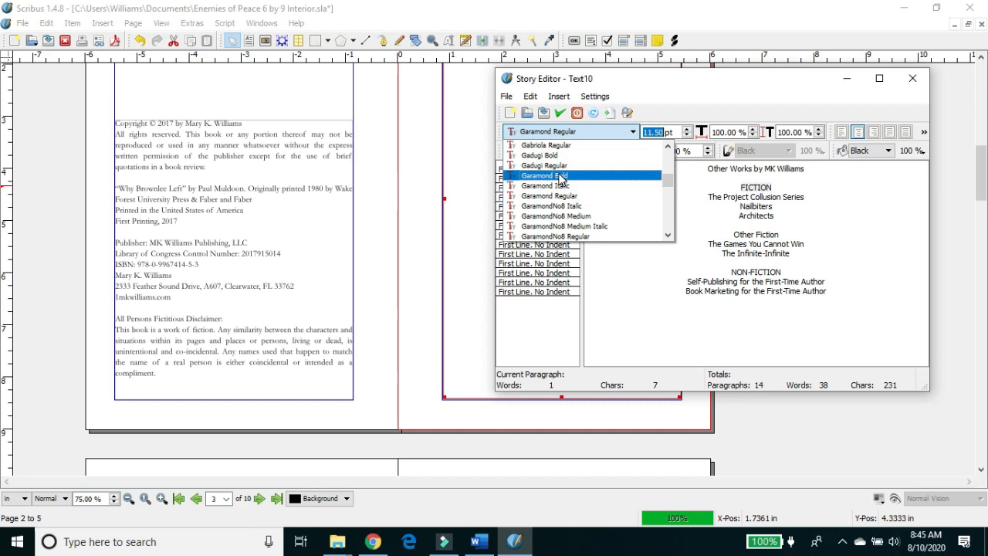
left_click(815, 191)
- Set the lines The Project Collusion Series and Other Fiction to Garamond Italic
left_click_drag(814, 196, 697, 195)
left_click(587, 132)
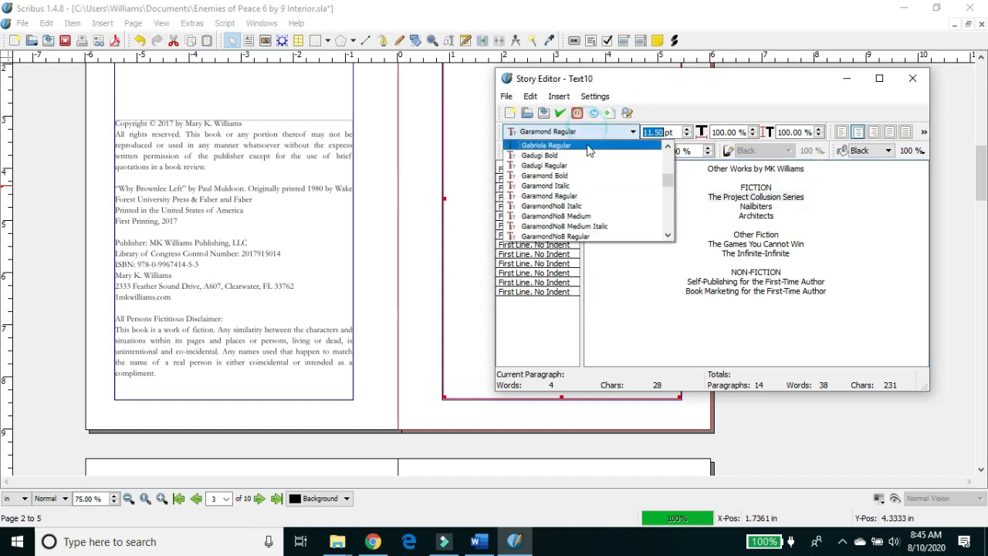
left_click(573, 189)
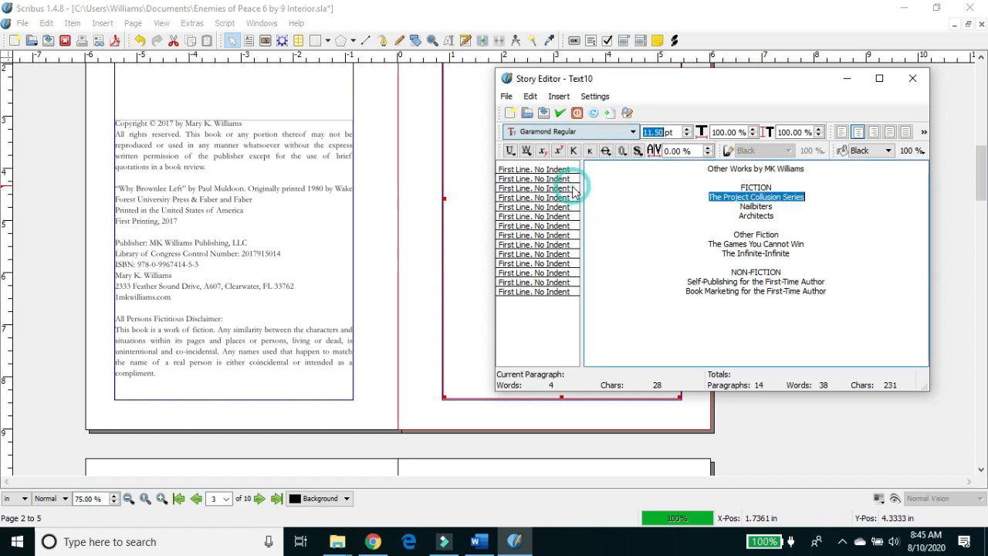
left_click(544, 133)
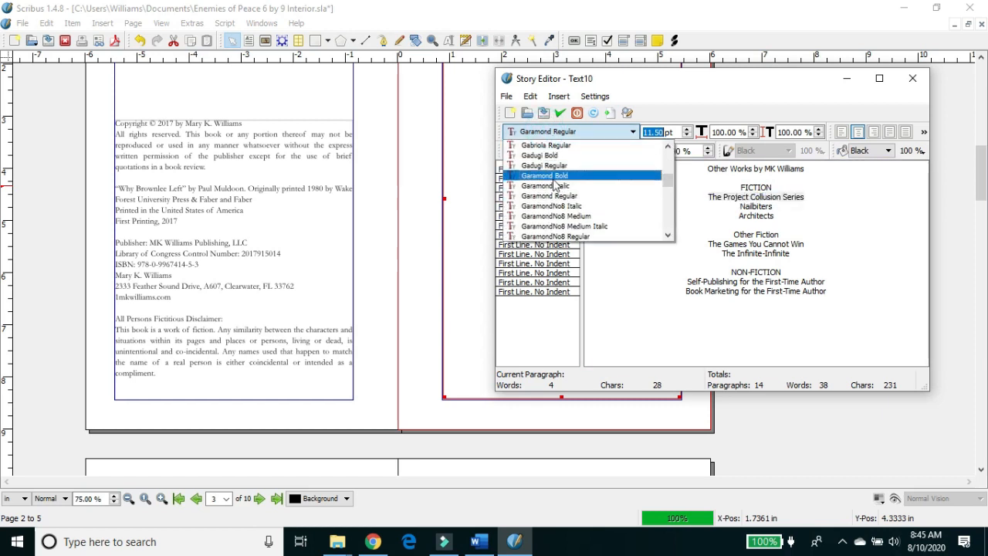
left_click(785, 205)
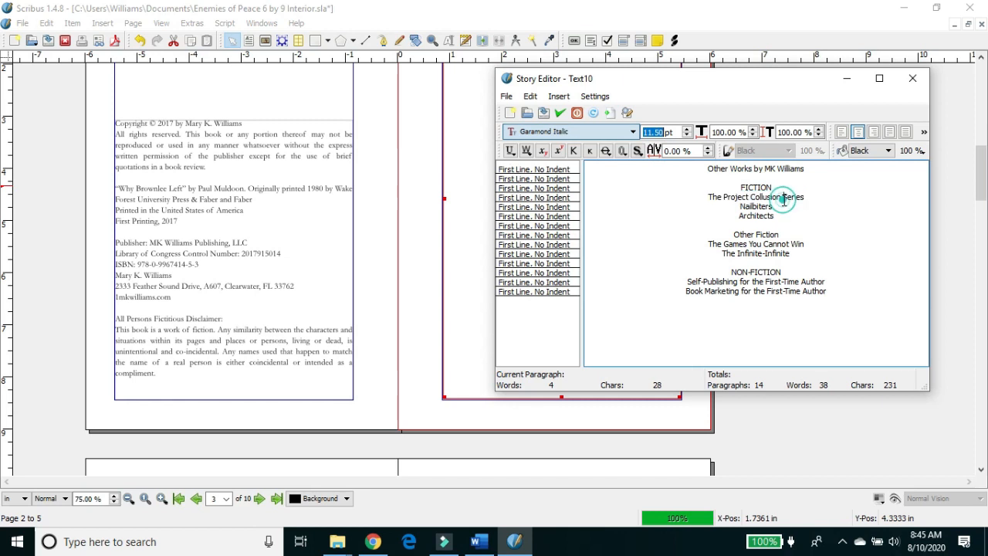
left_click_drag(734, 234, 780, 236)
left_click(557, 133)
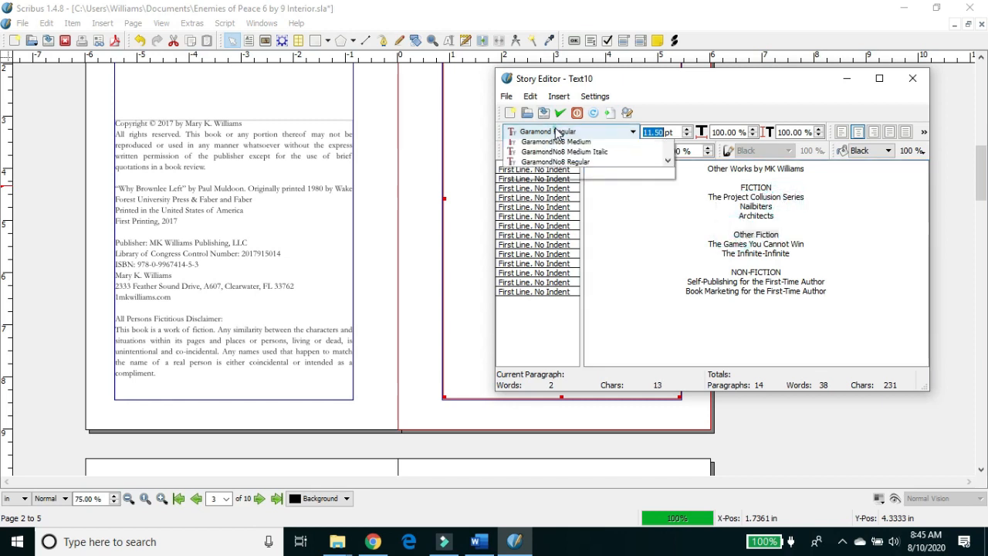
left_click(570, 187)
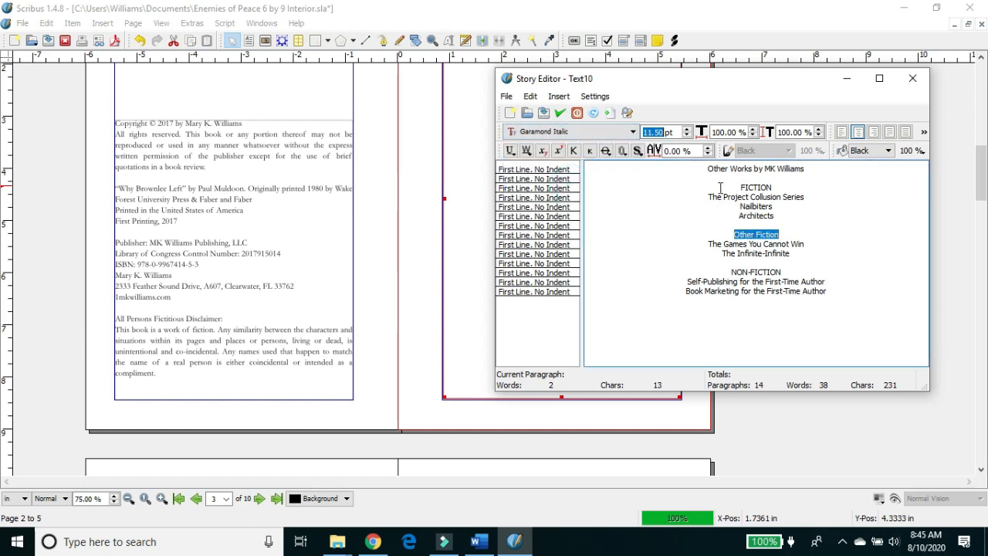
- Set the NON-FICTION heading to Garamond Bold and apply the story edits to the page 3 text frame
left_click(756, 187)
left_click_drag(788, 274, 726, 272)
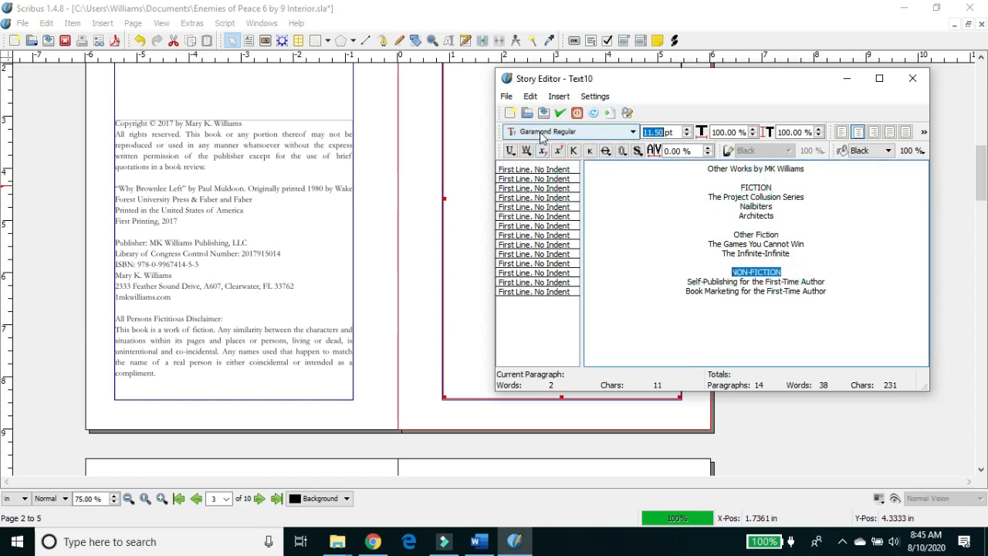
left_click(571, 132)
left_click(547, 178)
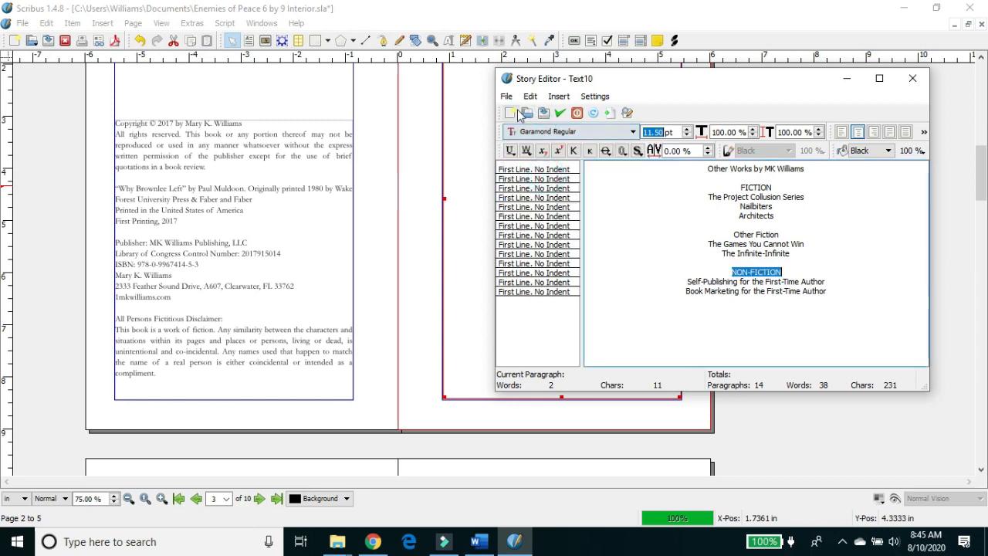
left_click(561, 113)
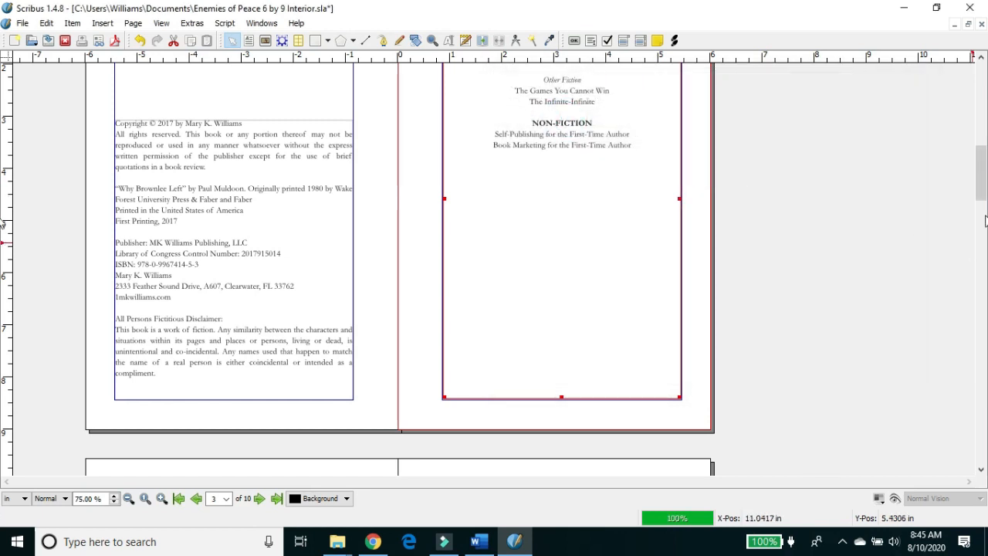
- Insert blank lines above the Other Works heading to move the list down to about 3.4 inches from the page's top edge
left_click_drag(979, 189, 979, 167)
scroll(979, 168, "down", 1)
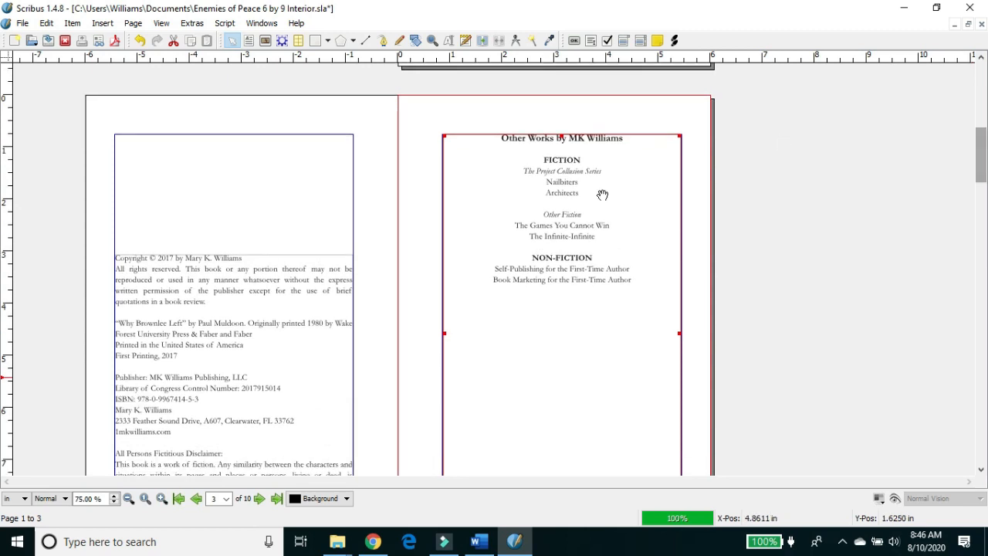
double_click(498, 148)
left_click(498, 138)
key("Return")
key("Return")
key("Return")
key("Return")
key("Return")
key("Return")
key("Return")
key("Return")
key("Return")
key("Return")
key("Return")
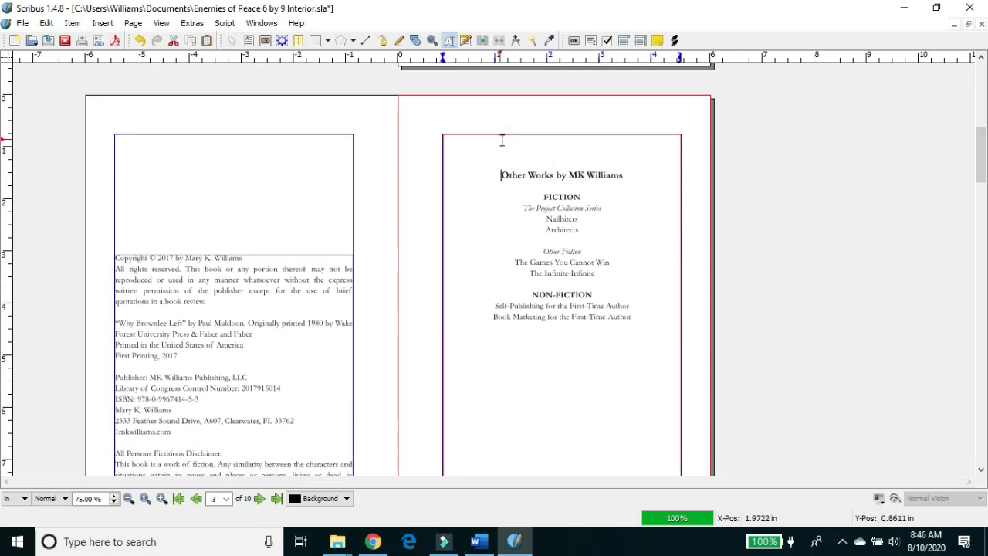
key("Return")
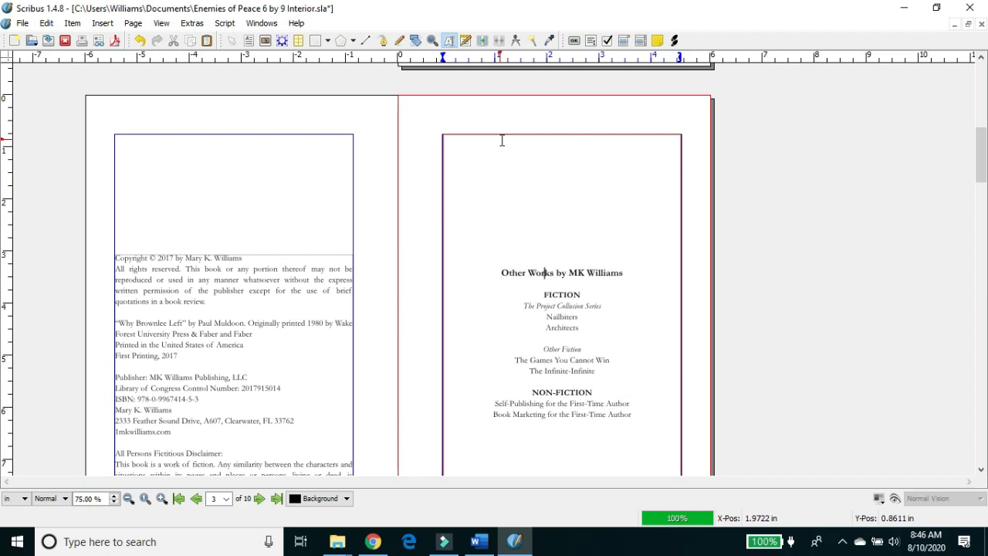
- Add a period after each of the author's two initials in the Other Works heading
type(".")
key("Right")
type(".")
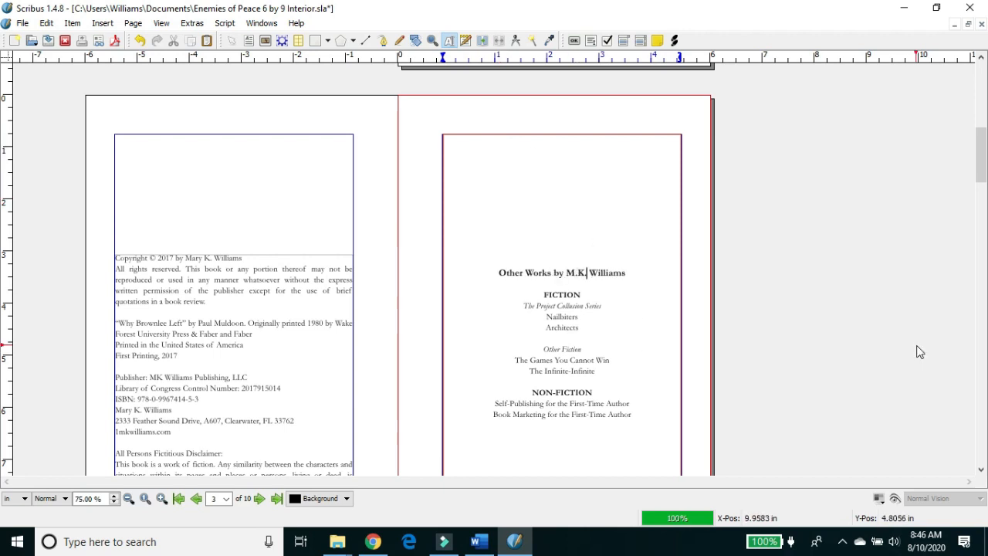
- Switch to the Word manuscript and copy the Table of Contents heading with the Part 1 - Avarice through Part 5 - Pride entries
left_click(480, 540)
left_click(777, 354)
key("Return")
key("Return")
key("Return")
key("Return")
key("Return")
key("Return")
key("Return")
key("Return")
key("Return")
key("Return")
key("Return")
key("Return")
key("Return")
key("Return")
key("Return")
key("Return")
key("Return")
key("Return")
key("Return")
key("Return")
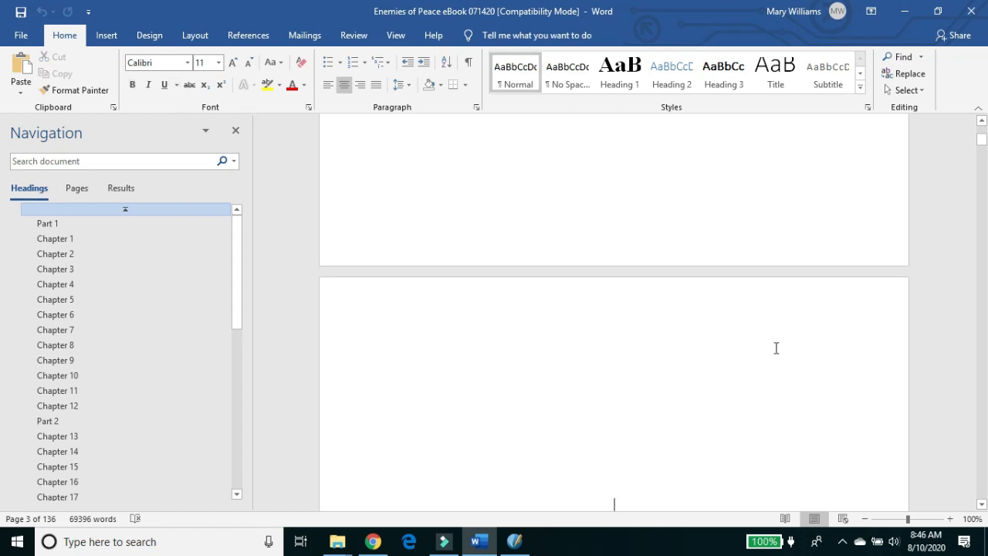
key("Return")
key("Return")
key("Return")
key("Return")
key("Return")
key("Return")
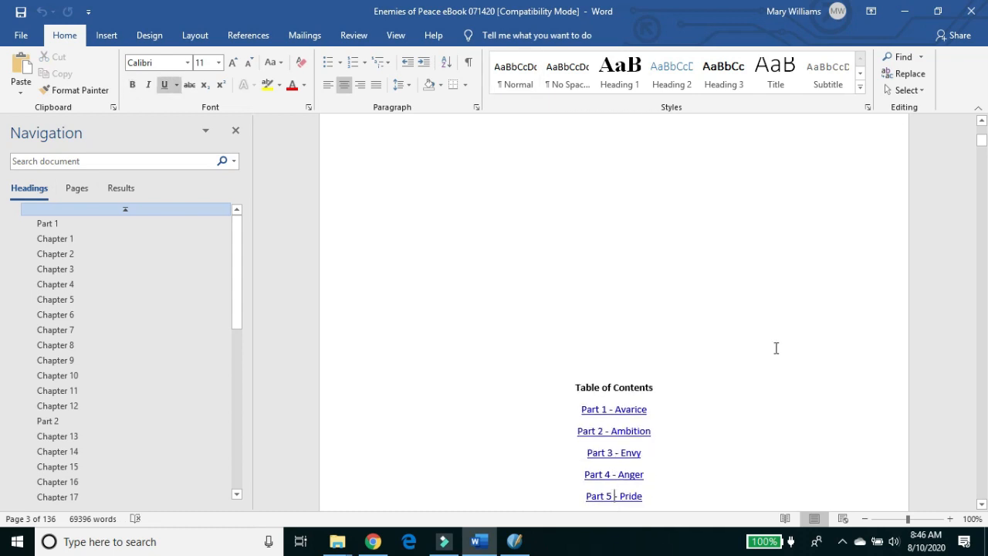
scroll(776, 348, "down", 10)
scroll(776, 348, "up", 2)
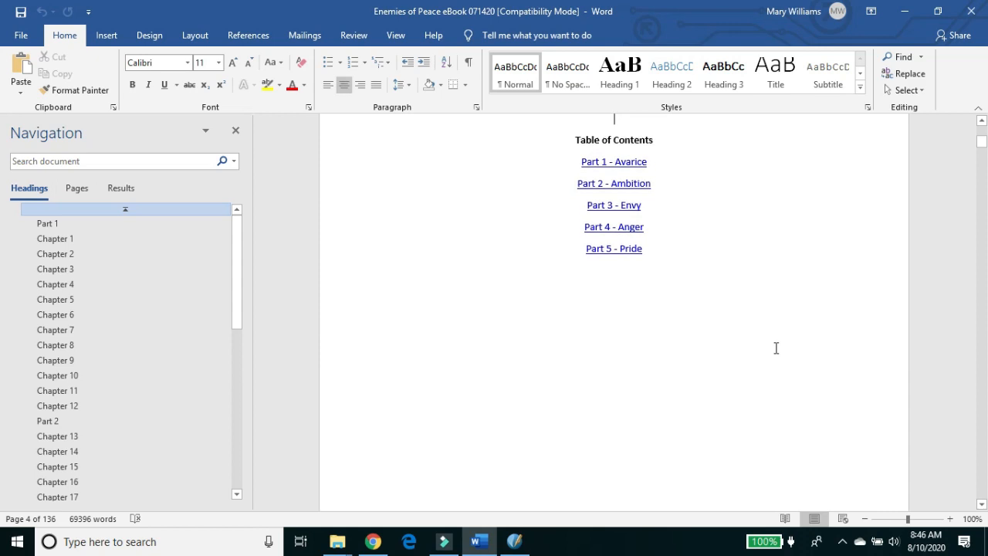
left_click_drag(575, 185, 658, 296)
key("ctrl+c")
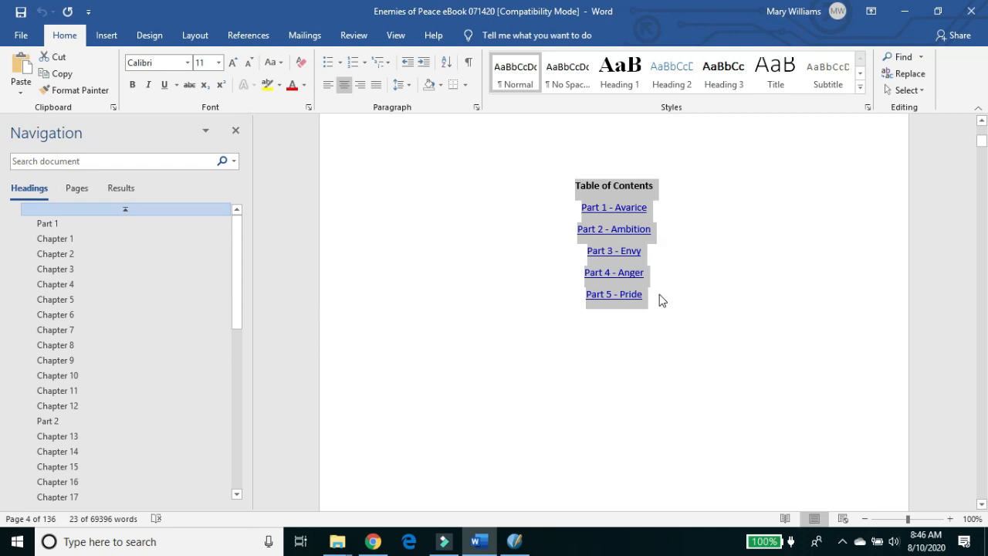
- Switch back to Scribus and draw a text frame on page 5 that fills the area inside the margins
left_click(515, 541)
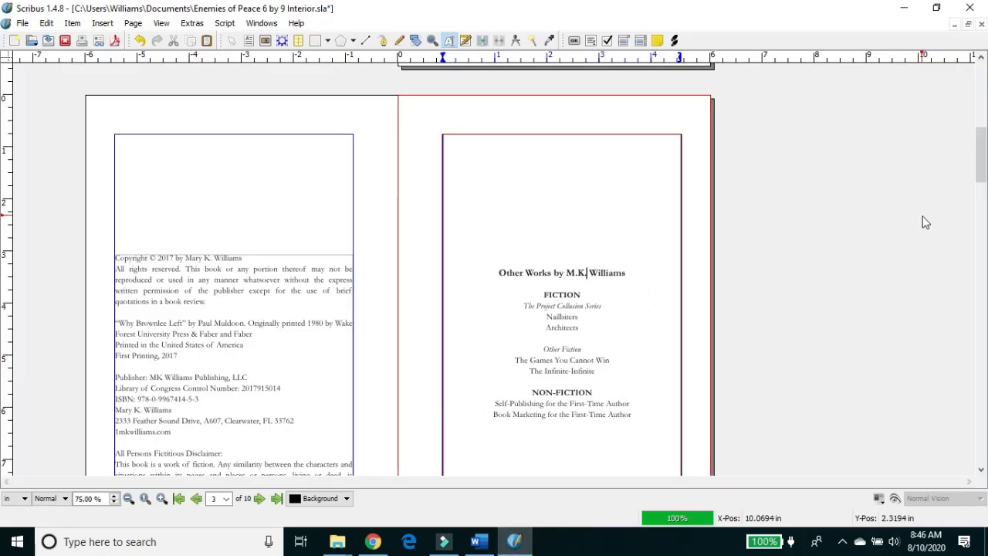
left_click_drag(982, 154, 981, 219)
left_click(563, 251)
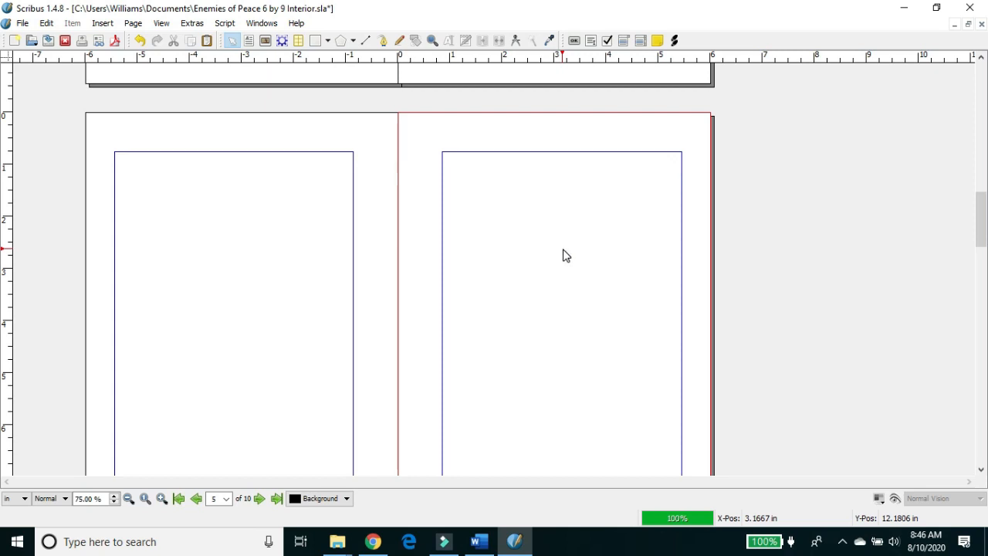
left_click(249, 40)
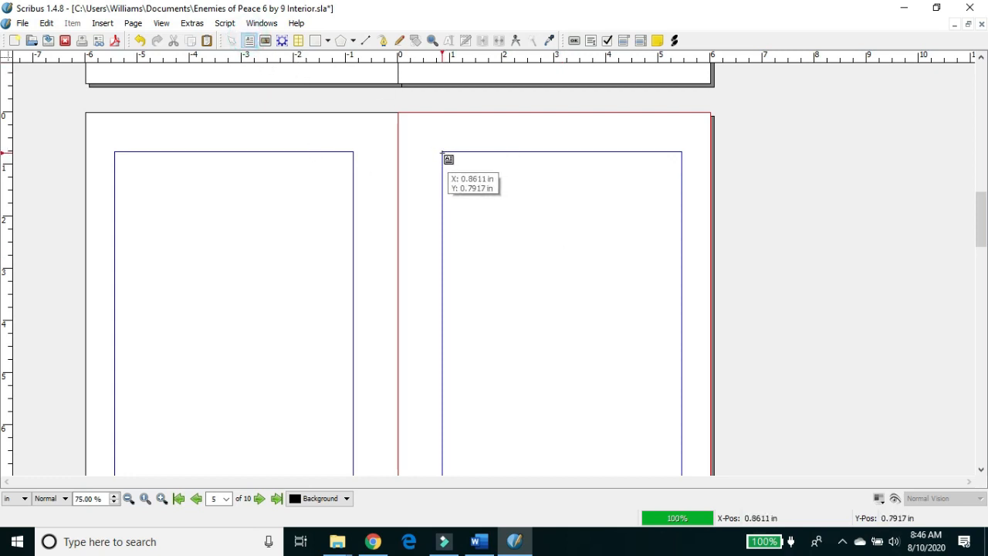
left_click_drag(443, 152, 682, 466)
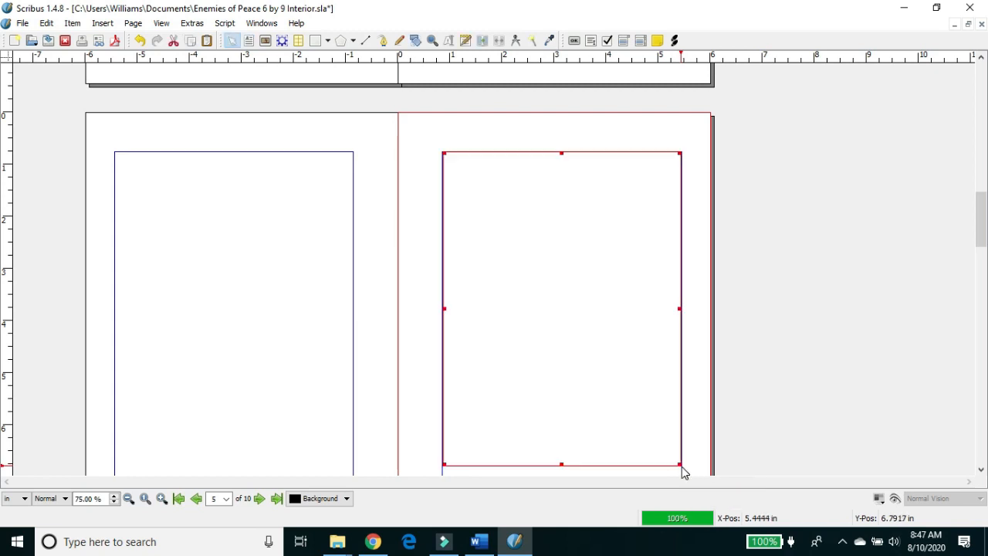
scroll(982, 242, "down", 5)
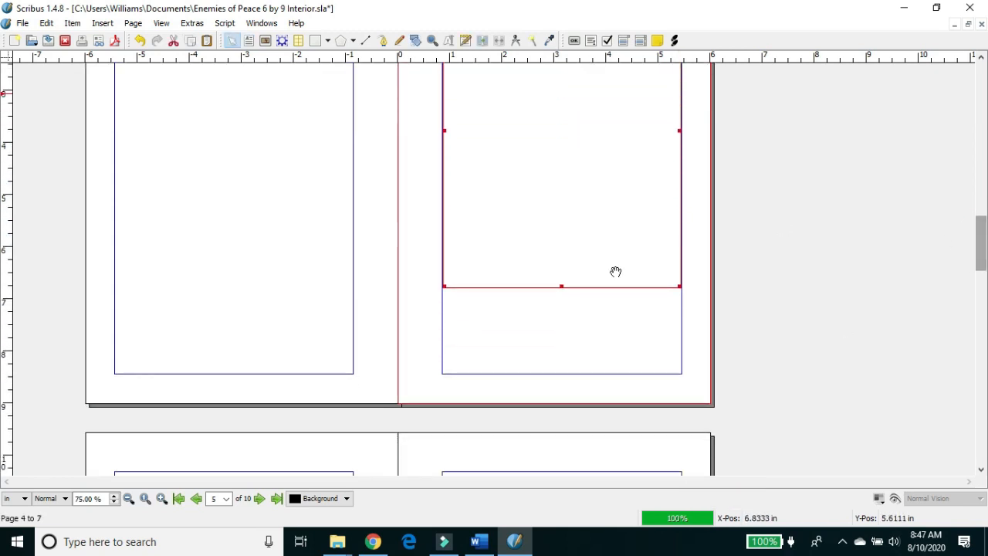
left_click_drag(561, 287, 565, 373)
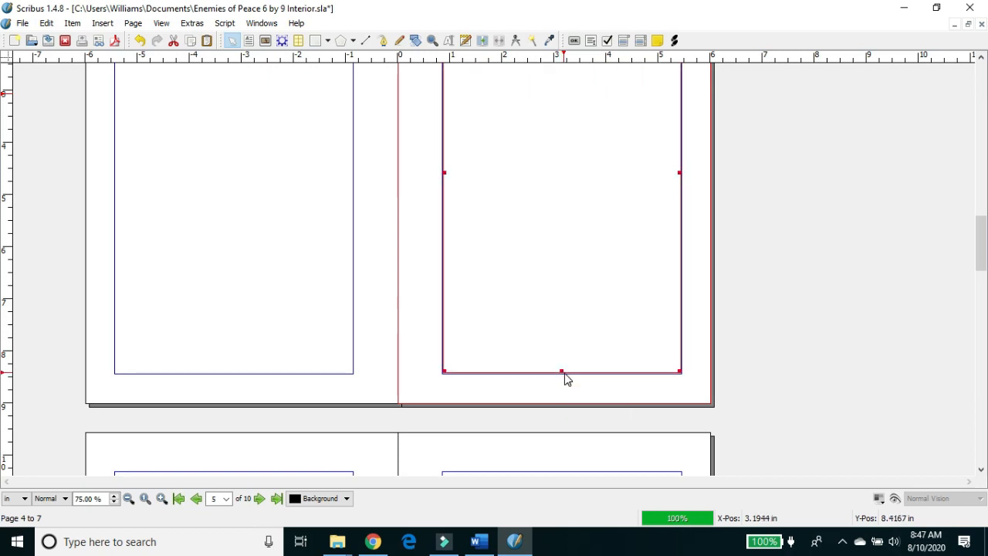
- Paste the copied table of contents into the page 5 text frame's story
left_click(467, 44)
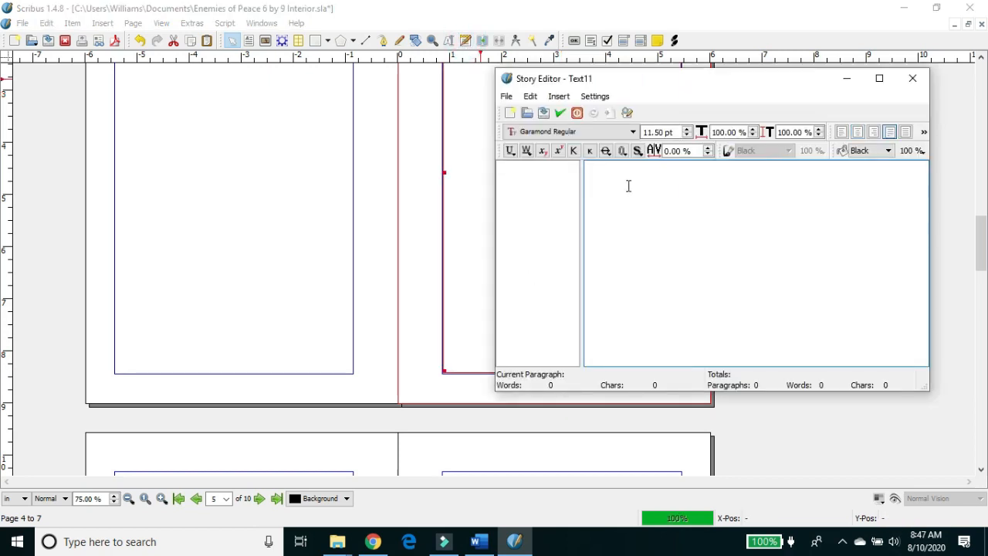
key("ctrl+v")
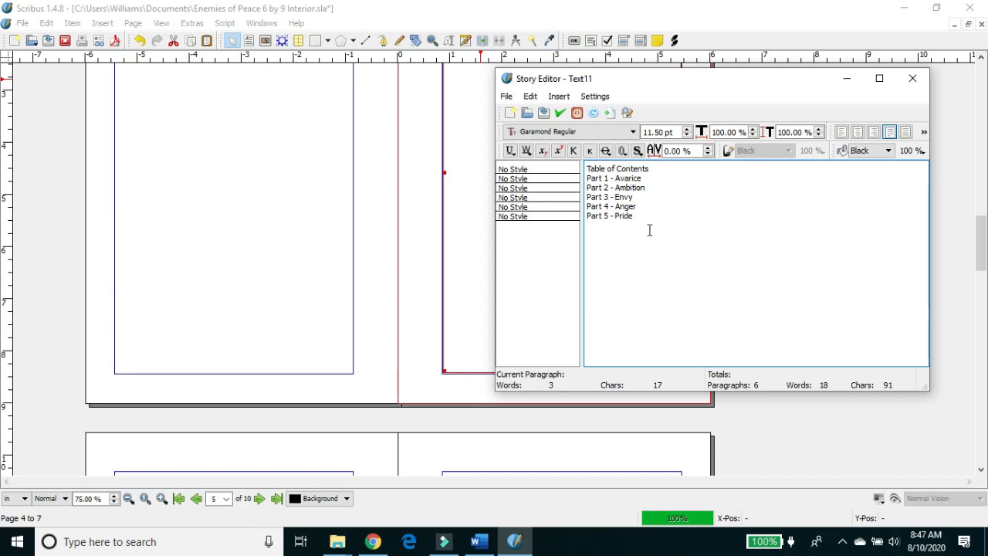
- Switch to the Word manuscript, look through its headings for the chapters belonging to each part, and return to Scribus
left_click(370, 542)
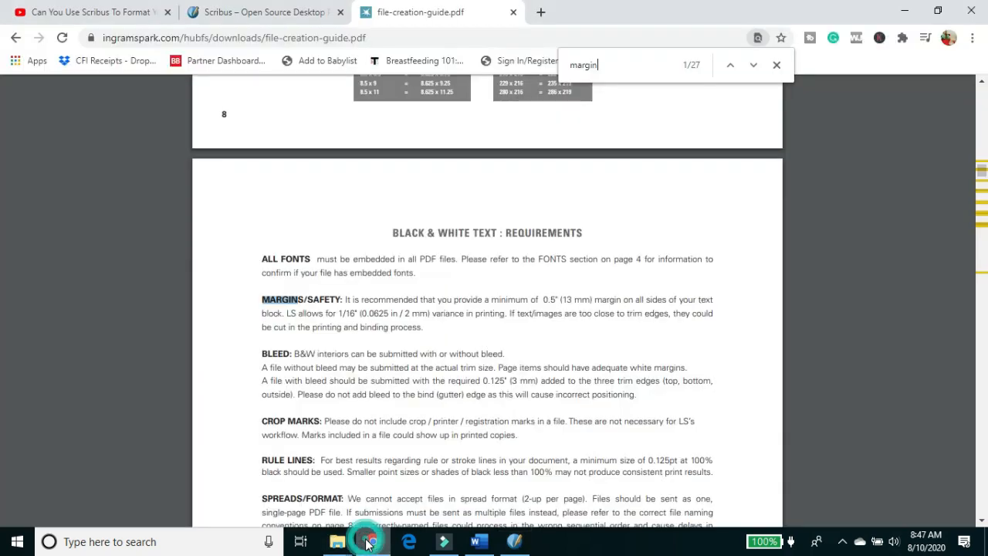
left_click(479, 541)
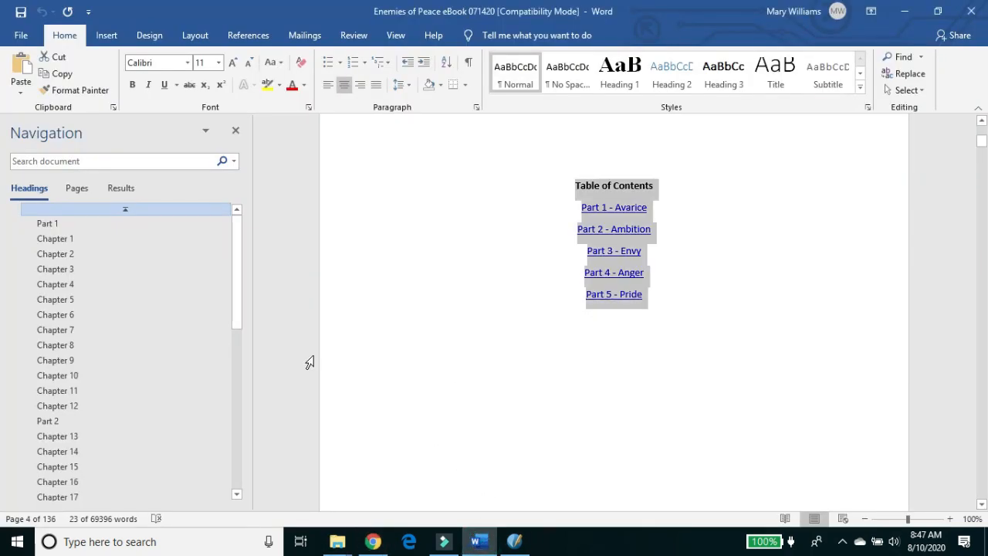
left_click_drag(235, 282, 249, 488)
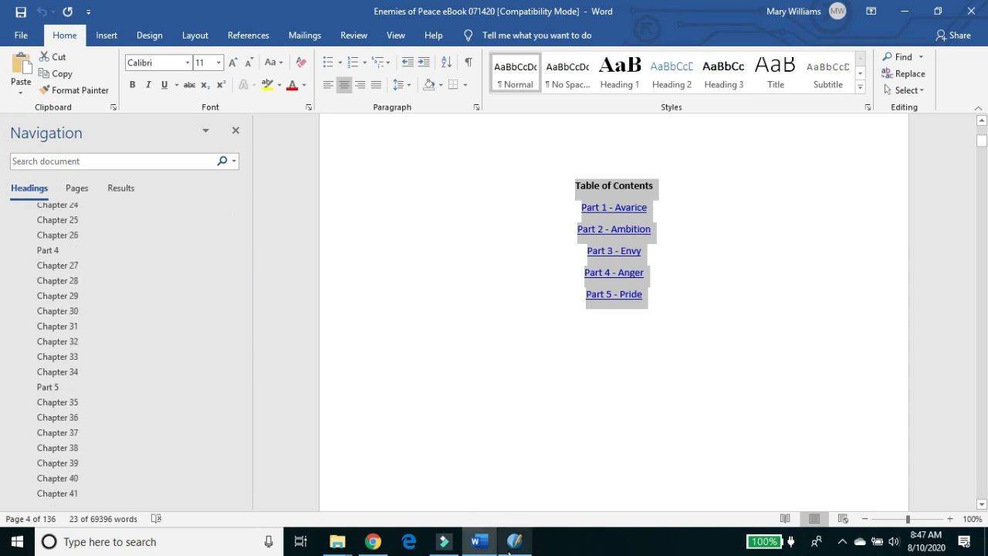
left_click(515, 541)
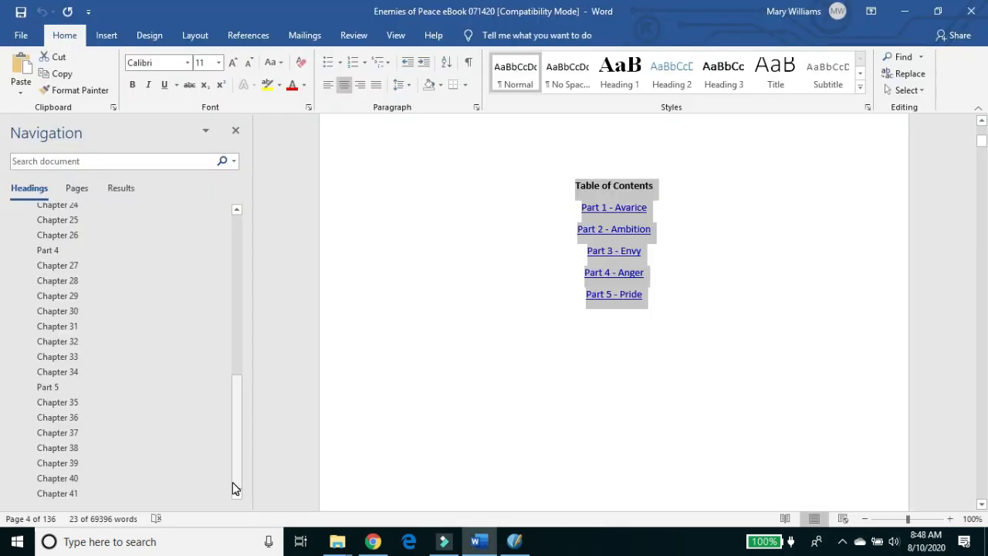
left_click(904, 10)
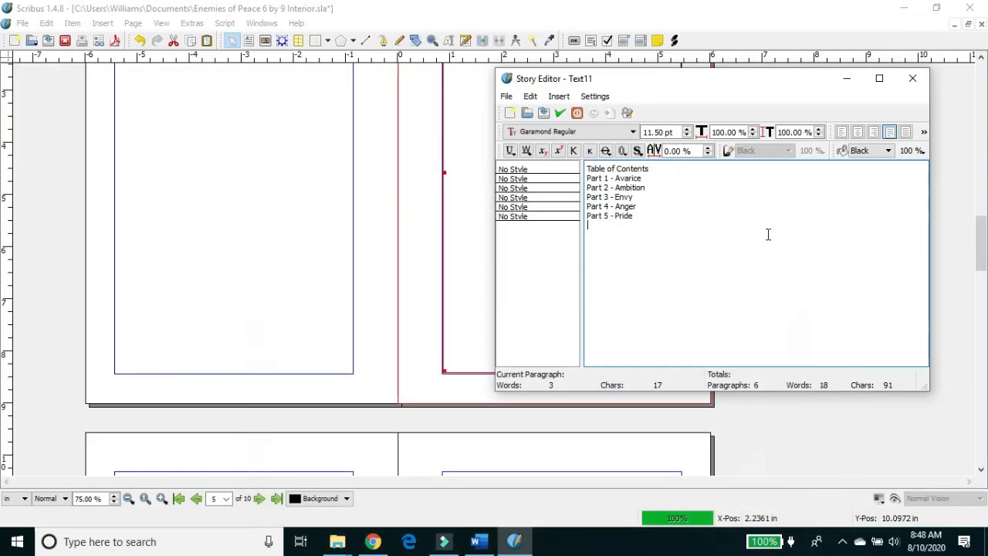
- Add the lines Chapter 1 through Chapter 12 below Part 1 - Avarice in the contents story and update the page 5 text frame
left_click(661, 177)
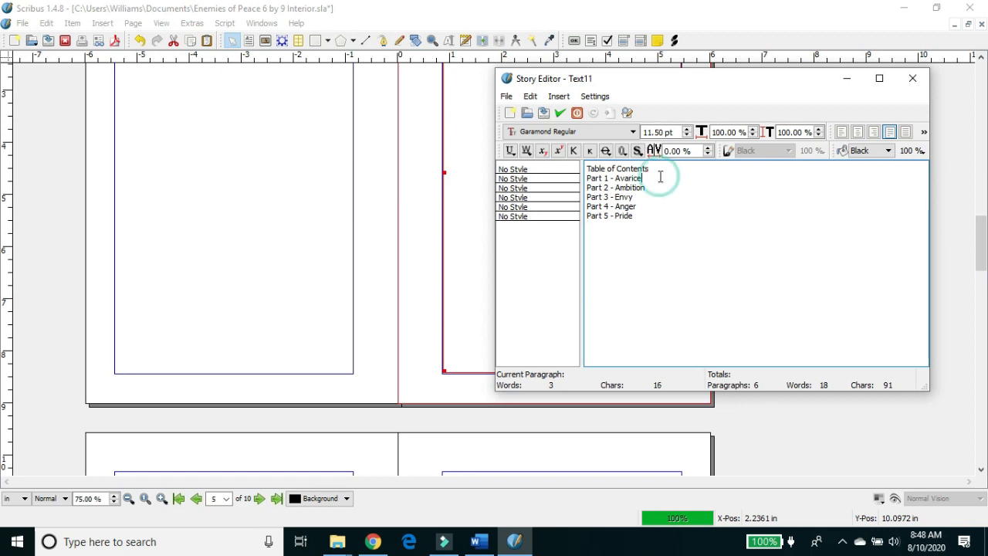
key("Return")
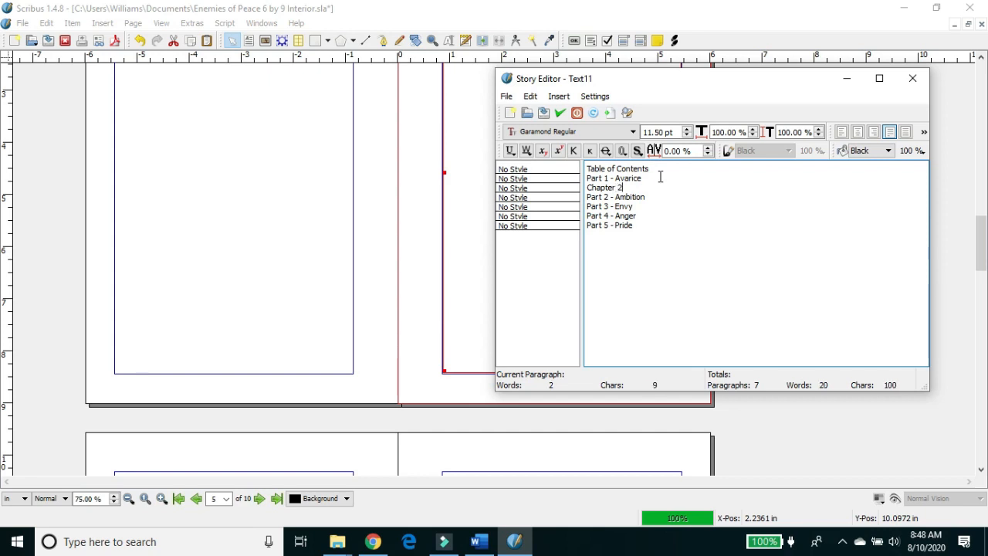
type("Chapter 1")
key("Return")
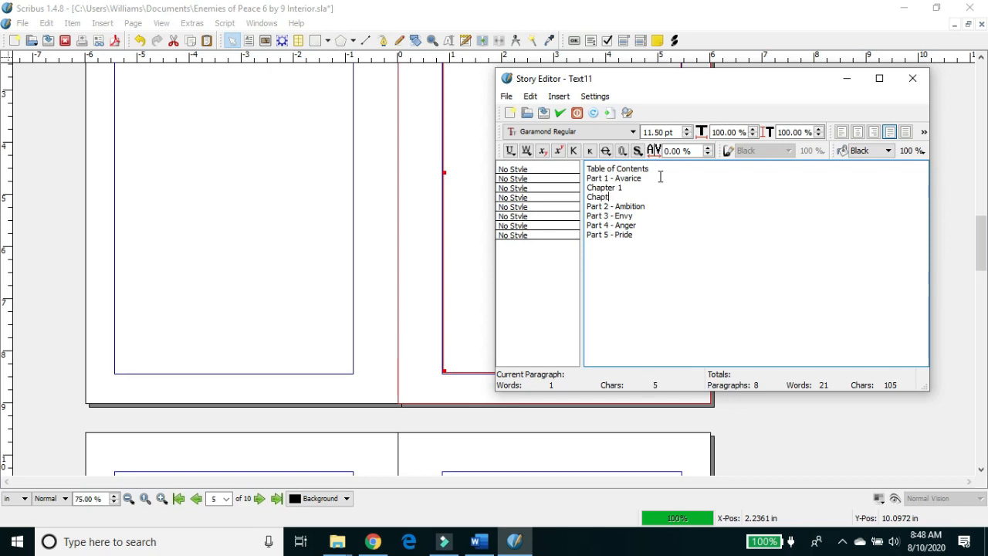
type("Chapter 2")
key("Return")
type("Chapt")
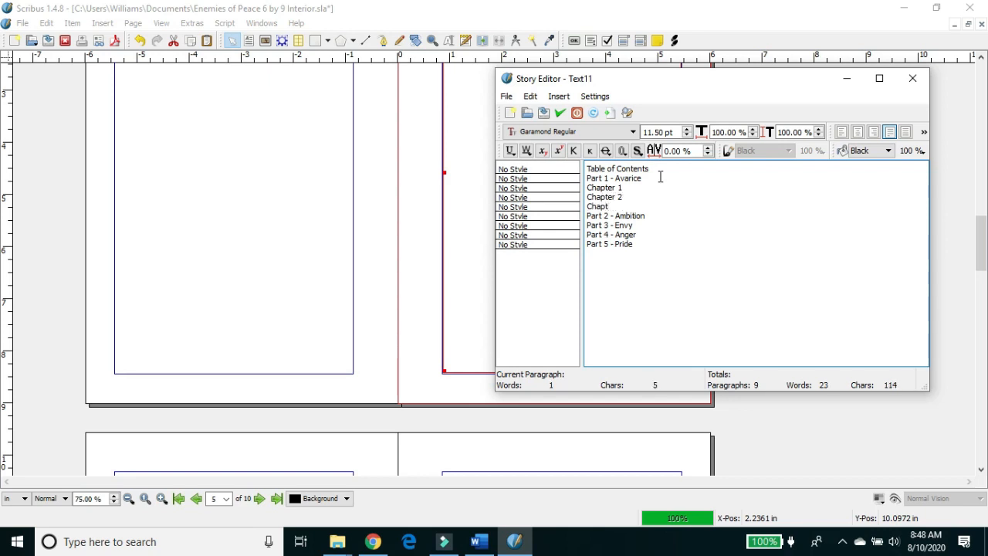
type("er 3")
key("Return")
type("Ch")
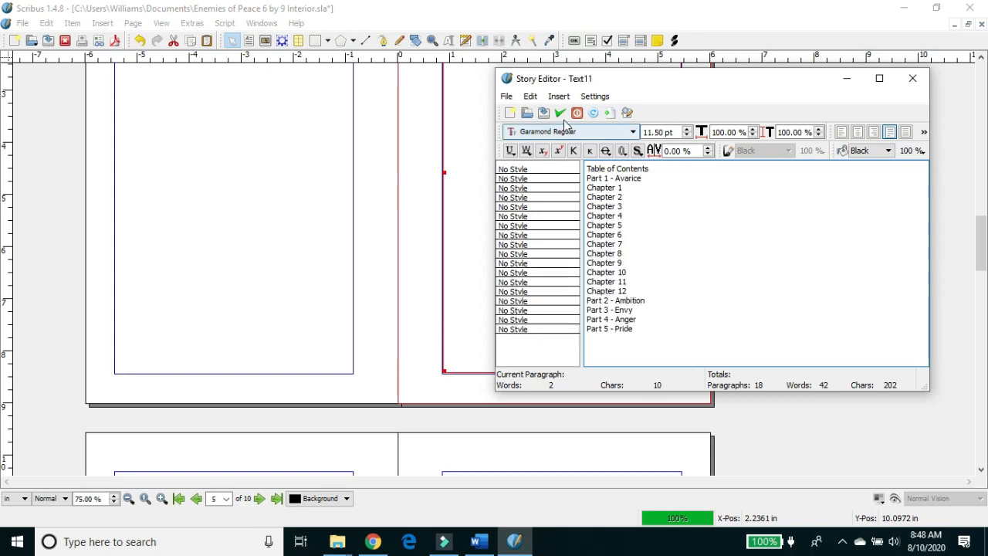
left_click(559, 113)
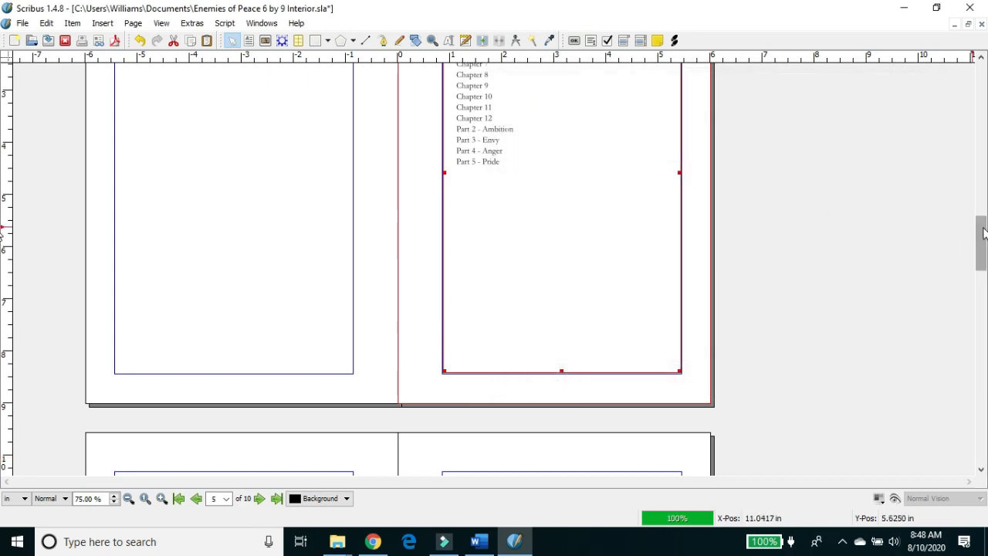
- Centre the Table of Contents heading, set it in Garamond Bold at 15.50 pt, and update the page 5 text frame
scroll(984, 234, "up", 4)
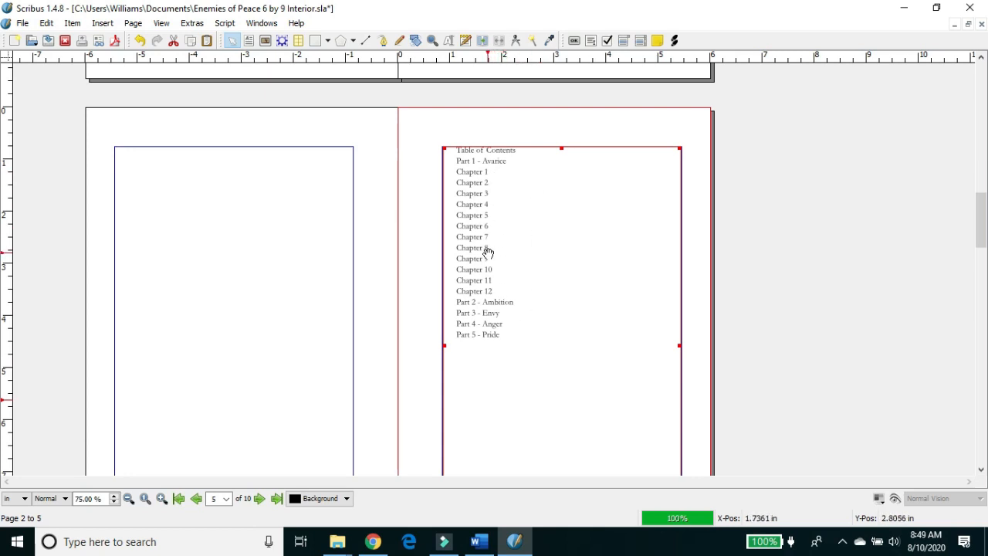
left_click(465, 40)
triple_click(660, 173)
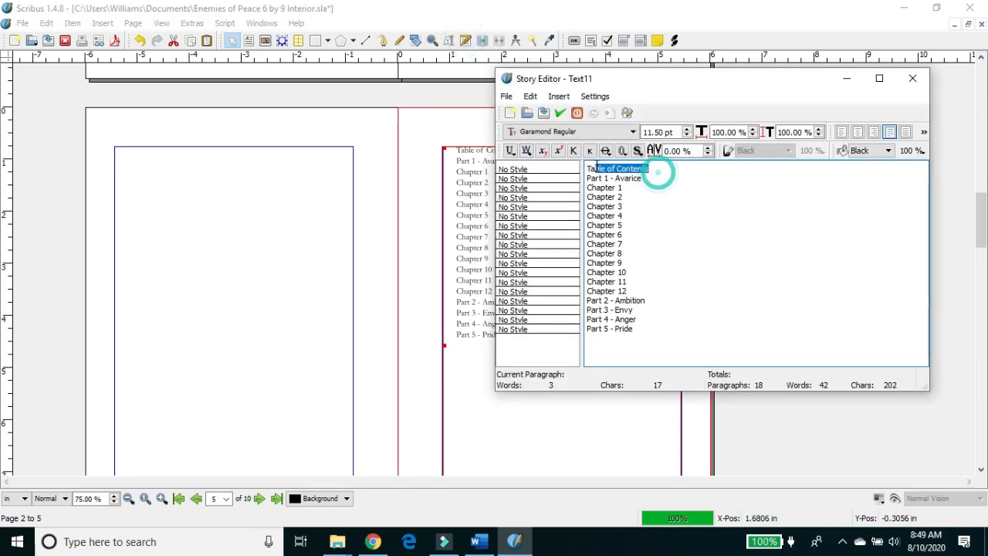
left_click(856, 133)
left_click(686, 129)
left_click(687, 129)
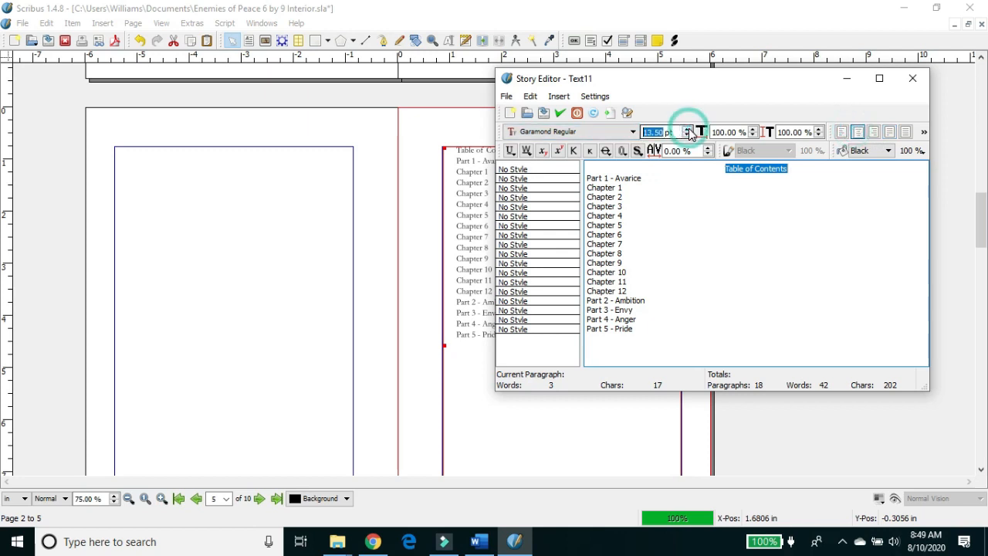
left_click(575, 132)
left_click(569, 176)
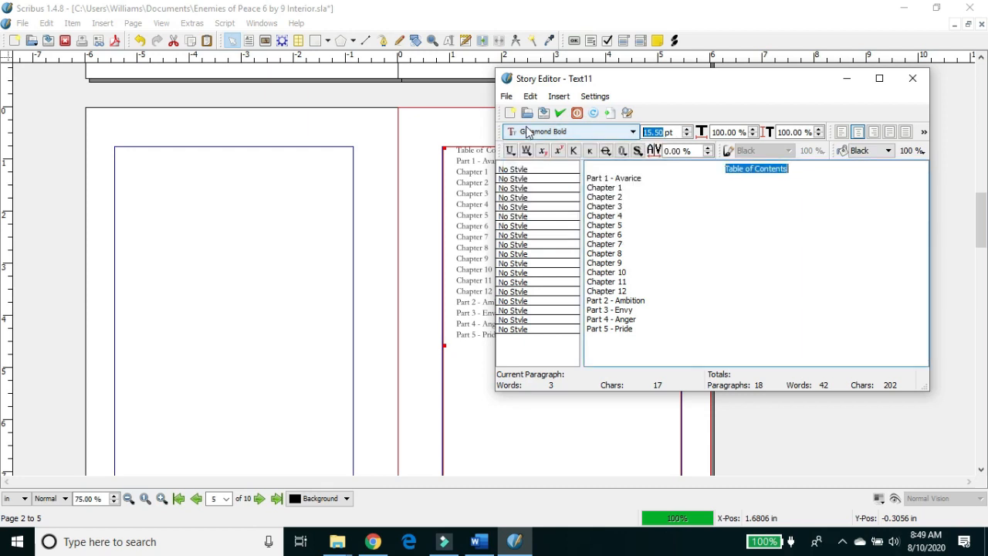
left_click(560, 113)
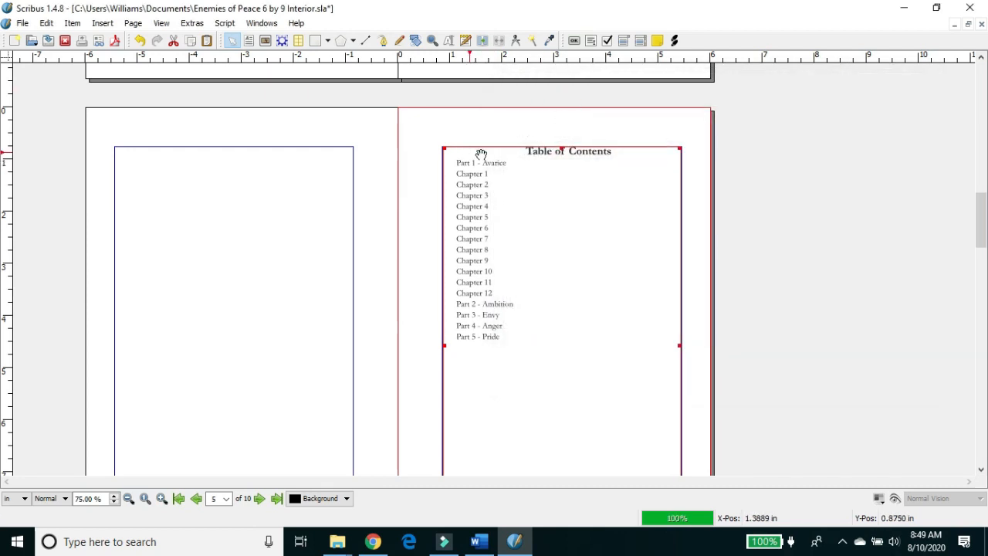
- Reopen the page 5 contents story for editing and bring up the paragraph style choices for the Part 1 - Avarice line
double_click(455, 162)
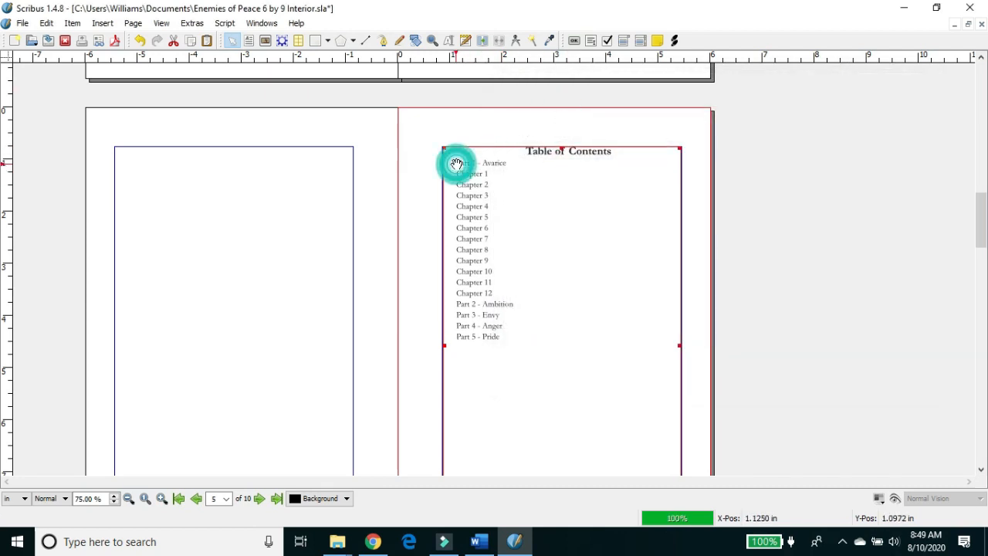
left_click(457, 166)
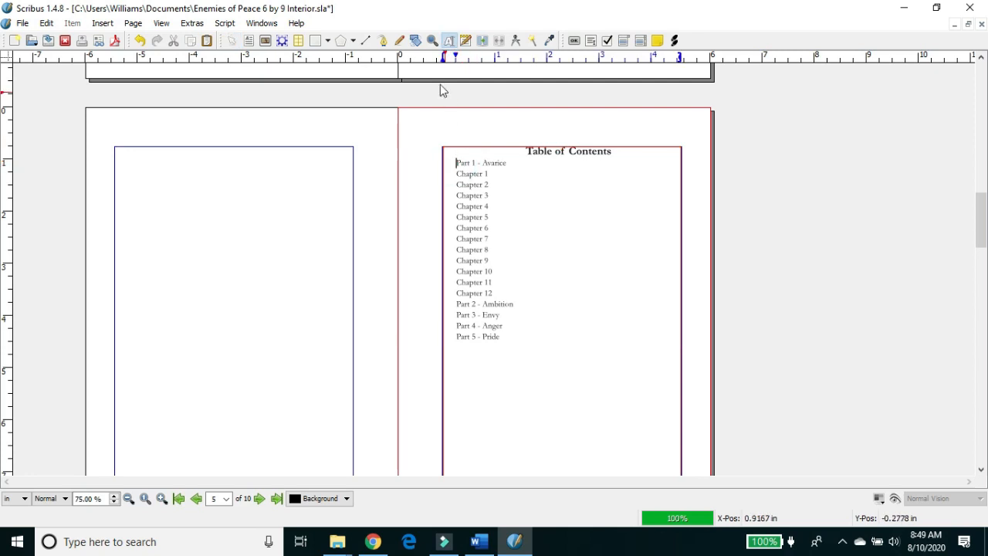
left_click(466, 41)
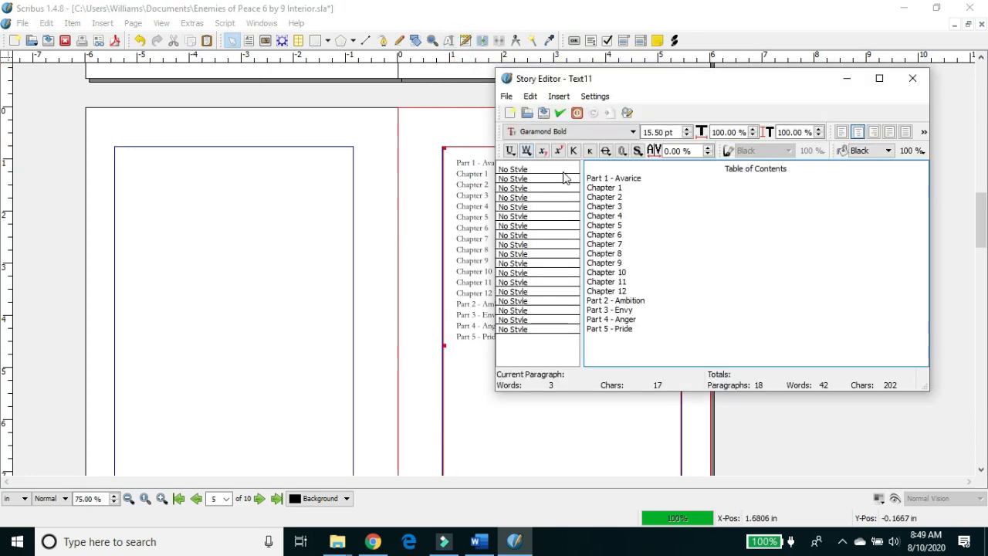
double_click(561, 183)
left_click(591, 186)
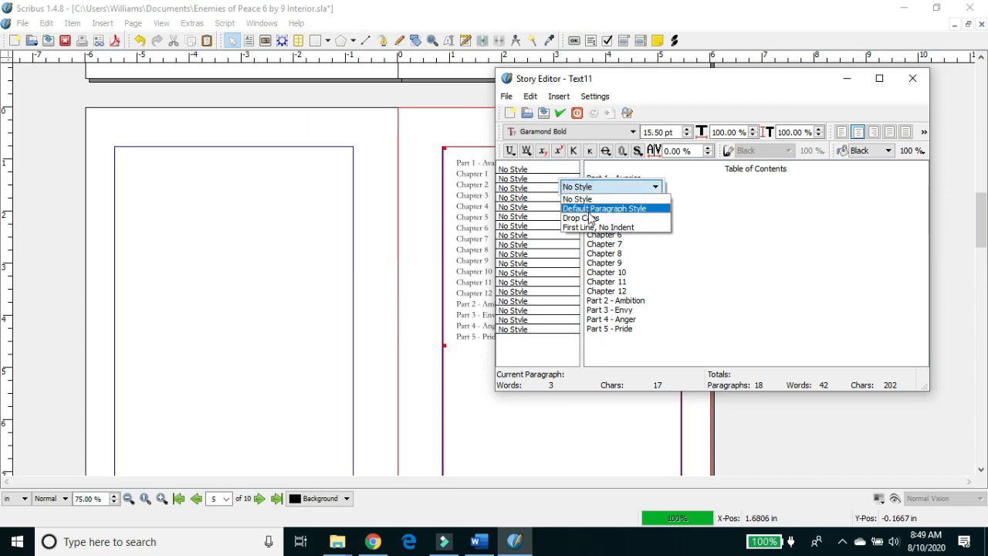
- Apply the First Line, No Indent style to Part 1 - Avarice and add a "Chapter 13" line below Part 2 - Ambition
left_click(595, 227)
left_click(653, 301)
key("Return")
type("Chapter 13")
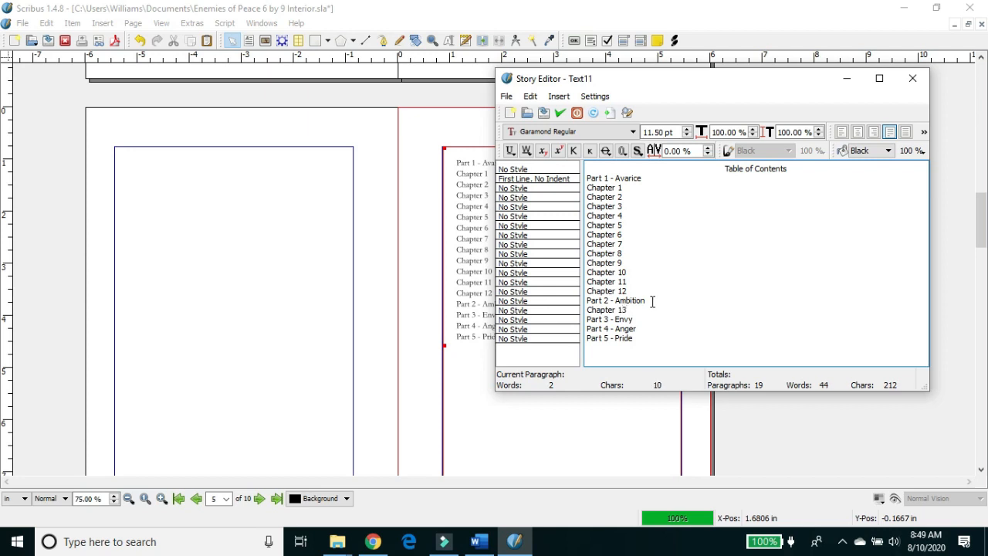
- Apply the First Line, No Indent style to the Part 2 - Ambition line and update the text frame
left_click(558, 303)
left_click(568, 306)
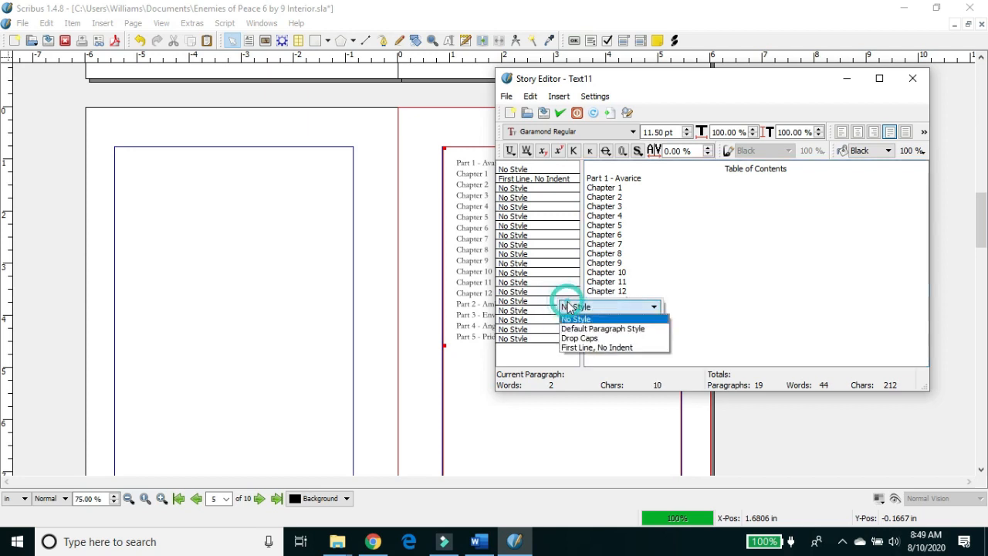
left_click(594, 347)
left_click(561, 113)
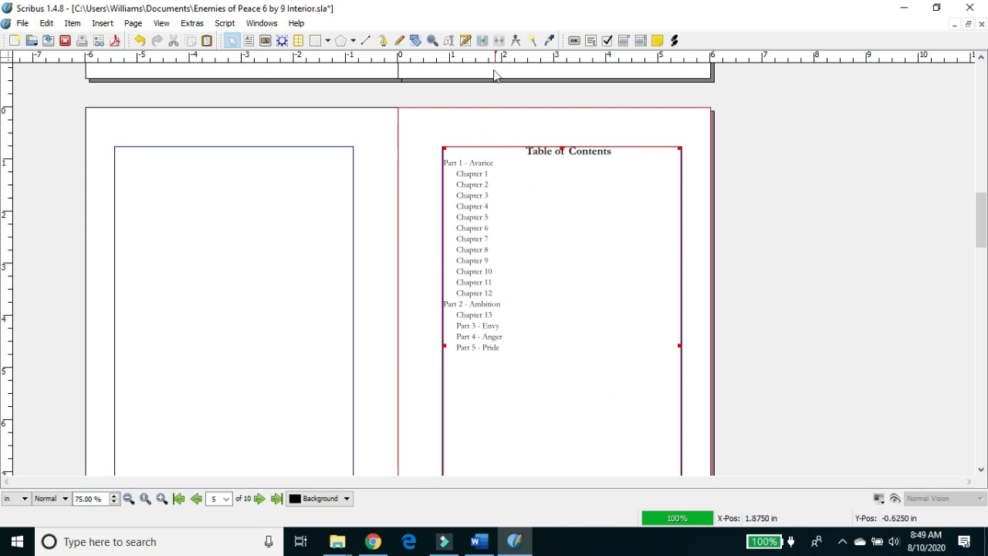
- Centre all the lines of the table of contents in the Story Editor and update the text frame
left_click(465, 40)
left_click_drag(635, 340, 562, 172)
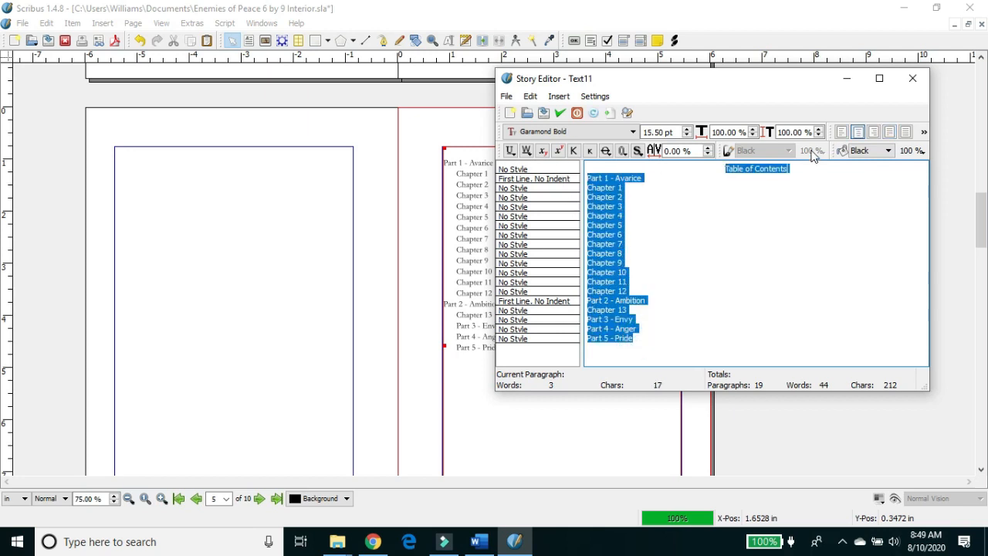
left_click(860, 133)
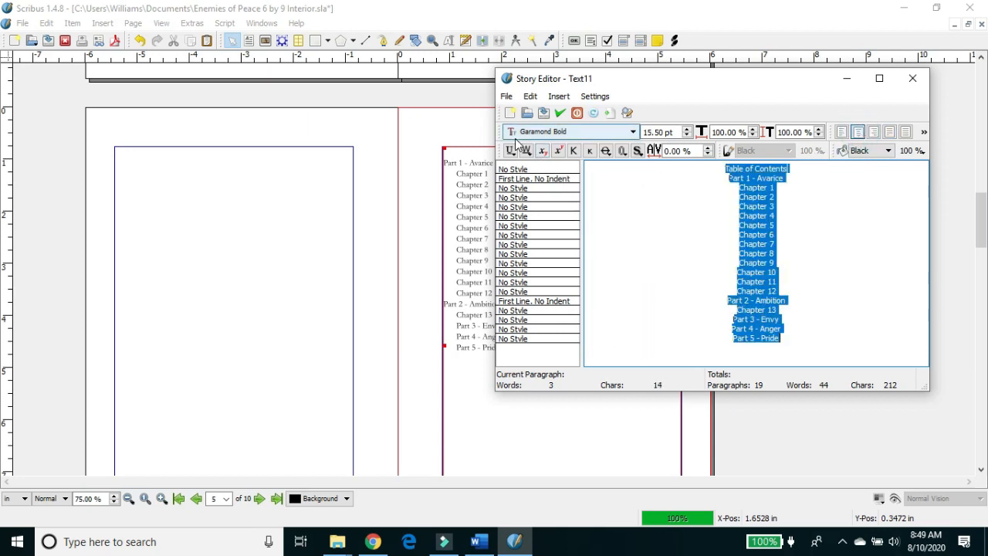
left_click(564, 113)
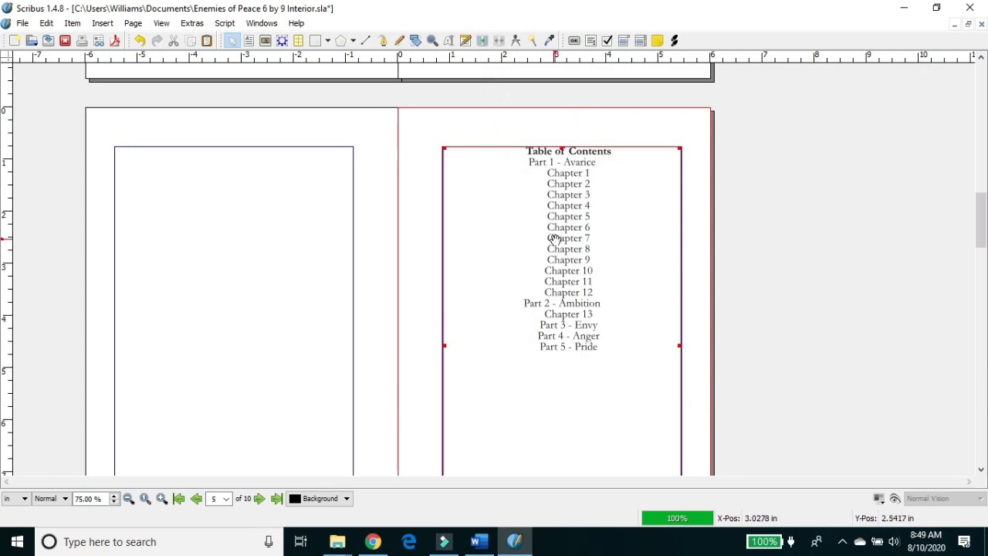
- Set the font size of all entries below the Table of Contents title to 12.50 pt and update the frame
left_click(464, 40)
left_click(759, 293)
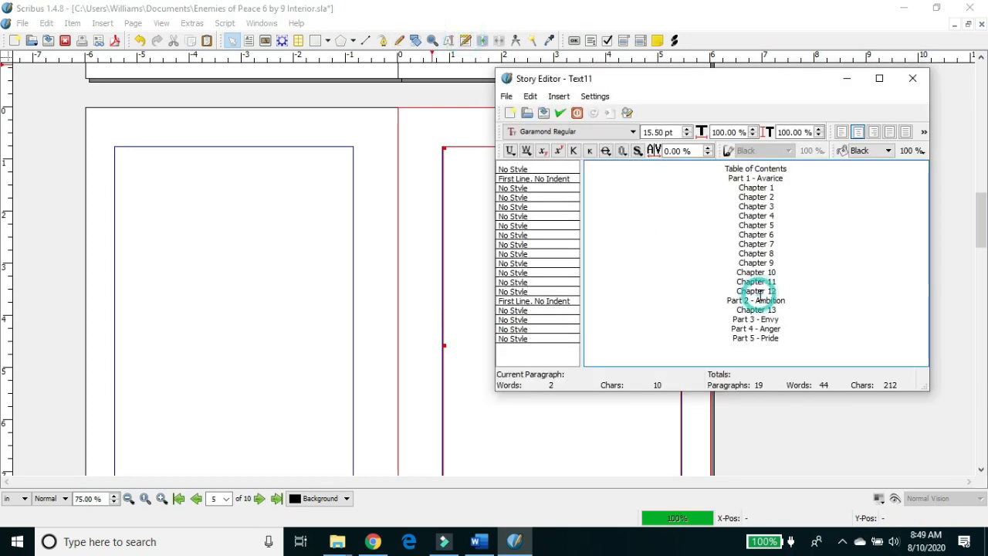
left_click_drag(787, 341, 688, 180)
left_click(687, 135)
left_click(688, 135)
left_click(687, 135)
left_click(688, 135)
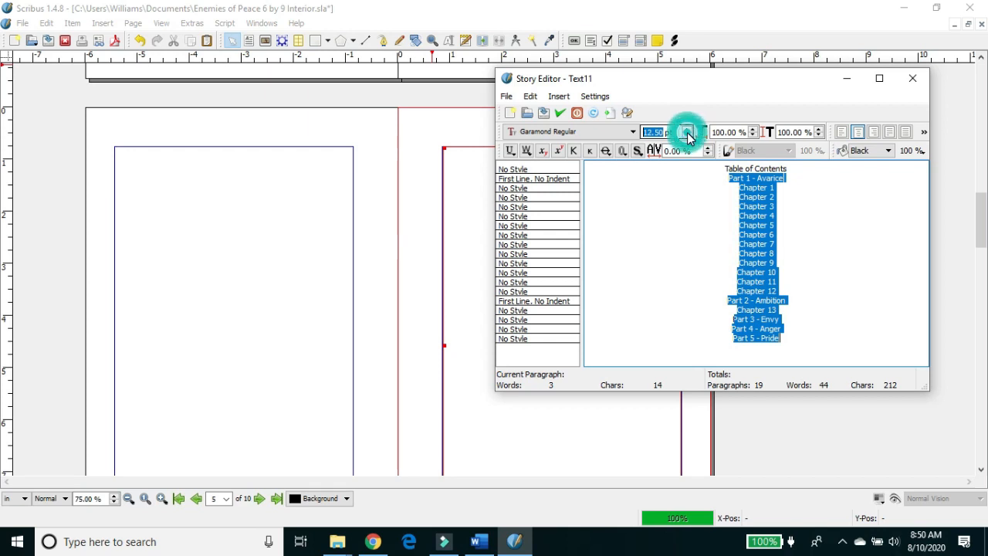
left_click(559, 113)
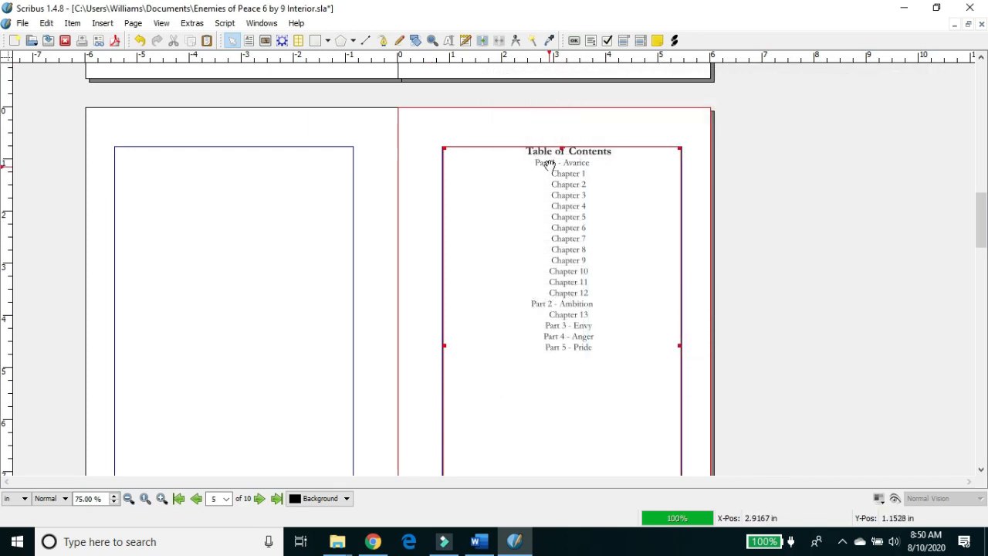
- Insert a blank line after Chapter 12 and another between the title and Part 1 - Avarice
double_click(587, 293)
key("Return")
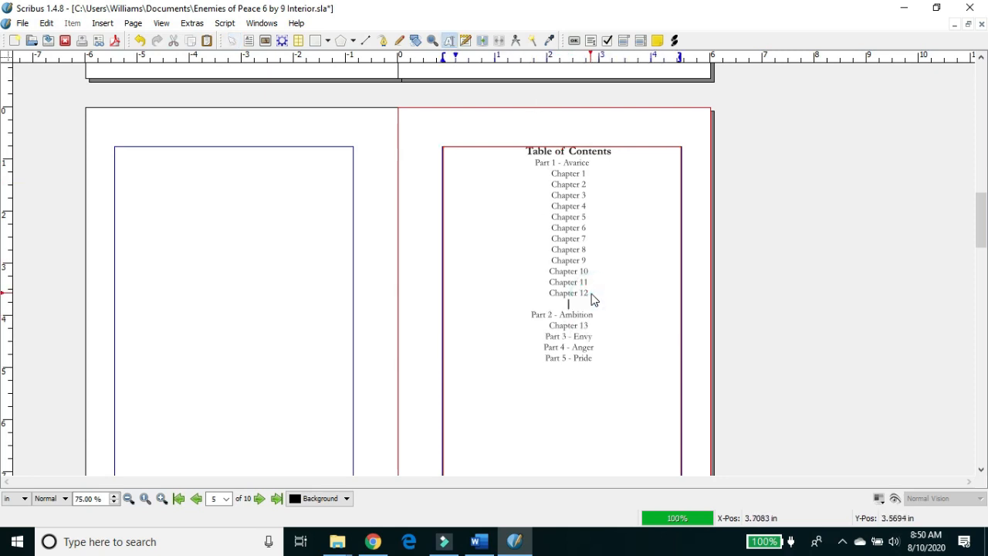
left_click(533, 163)
key("Return")
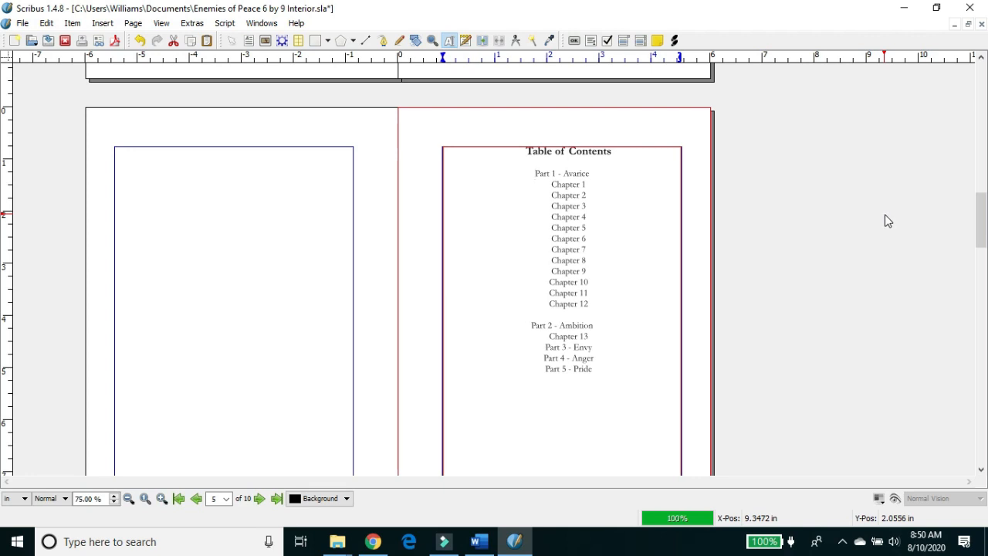
- Copy the table of contents text frame from page 5 and paste it onto page 6
left_click(657, 210)
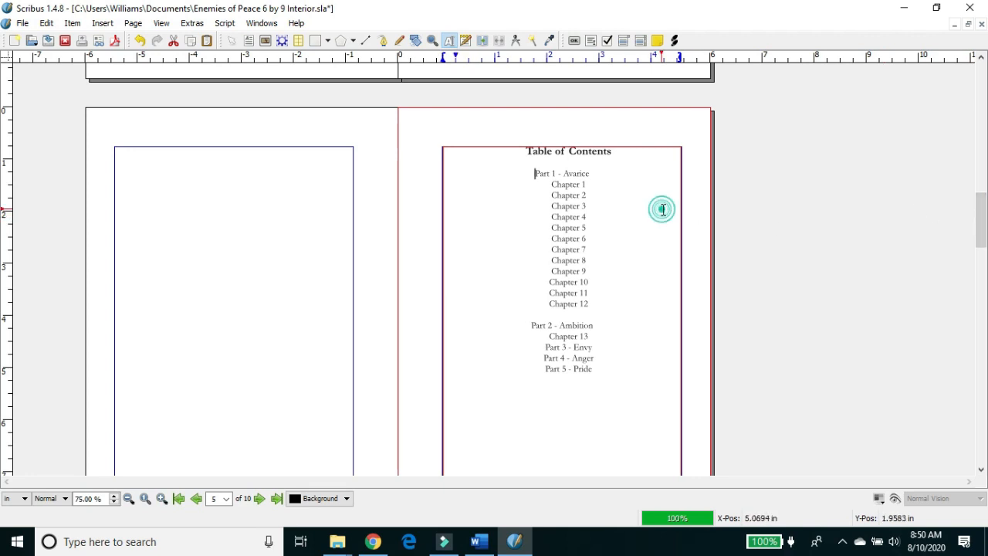
left_click(690, 208)
left_click(660, 201)
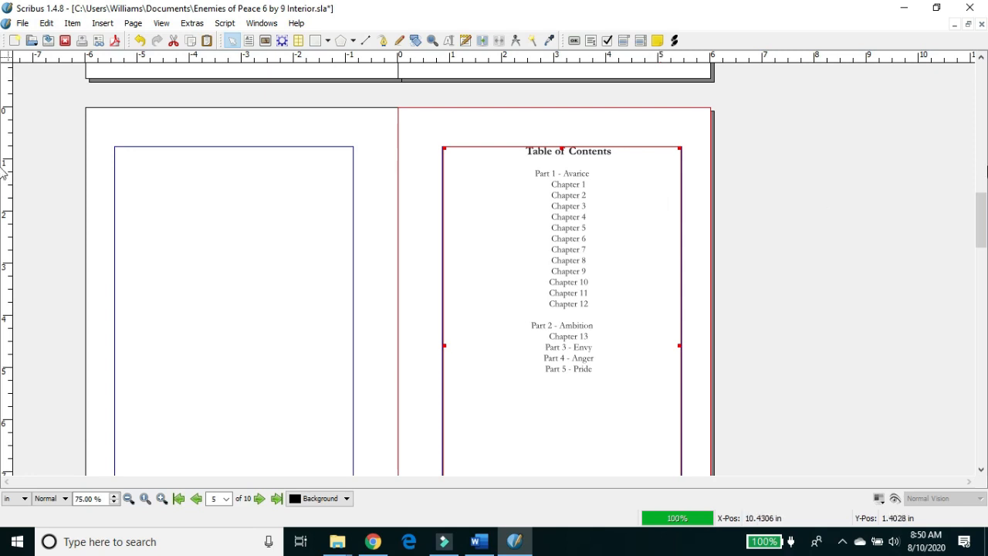
left_click_drag(983, 229, 985, 290)
left_click(289, 212)
key("ctrl+v")
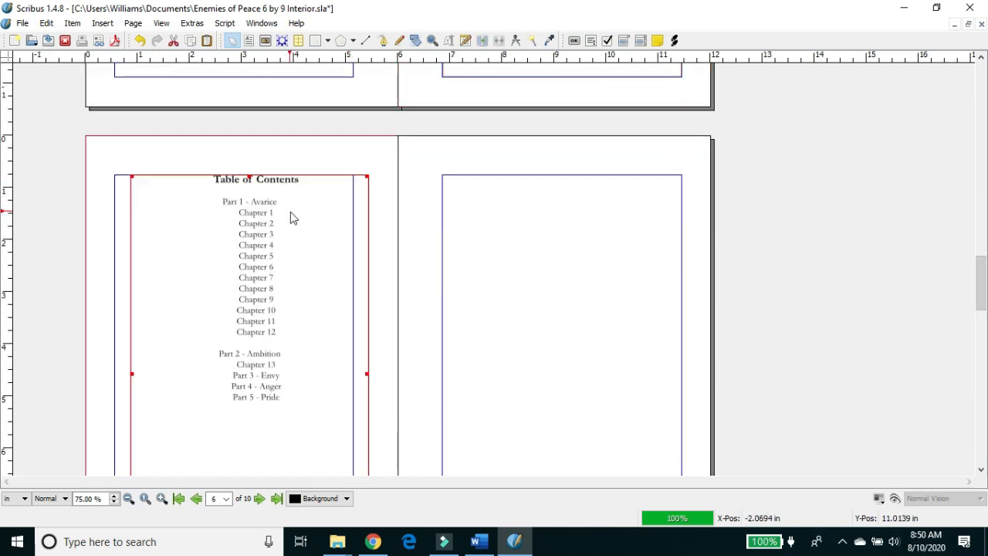
- Move the pasted text frame on page 6 left until it lines up with the page margins
left_click_drag(287, 211, 264, 215)
key("Left")
key("Left")
key("Left")
key("Left")
key("Left")
key("Left")
key("Left")
key("Left")
key("Left")
key("Left")
key("Left")
key("Left")
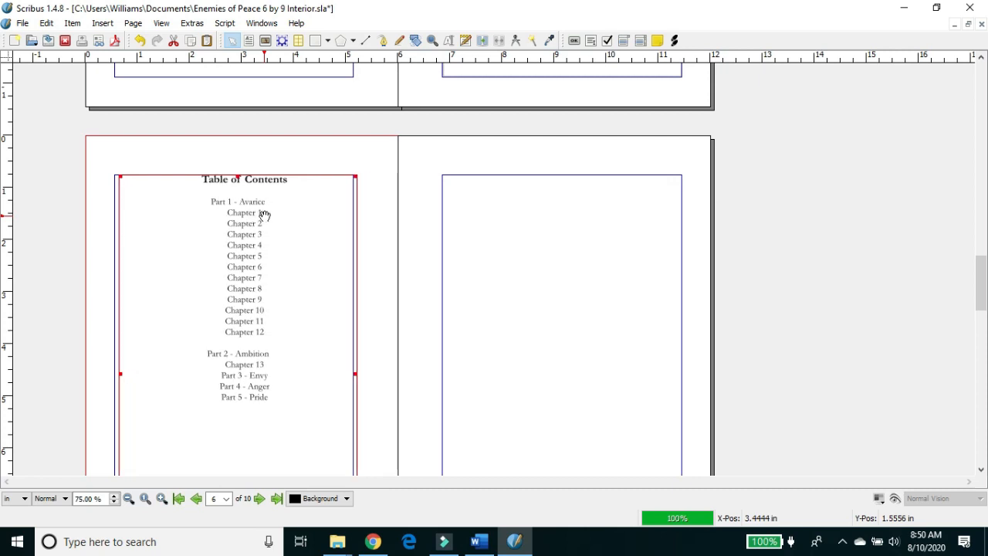
key("Left")
key("Left")
key("Left")
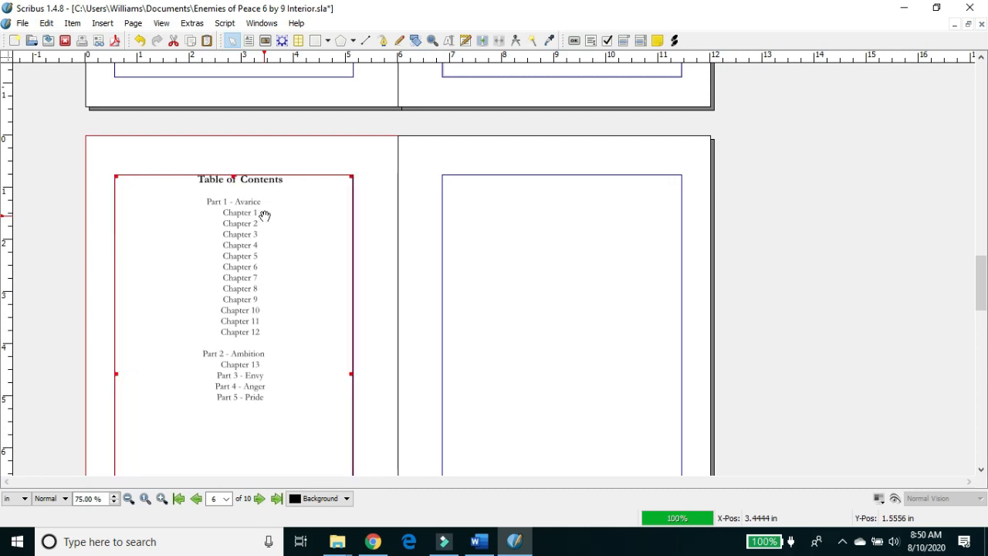
double_click(303, 179)
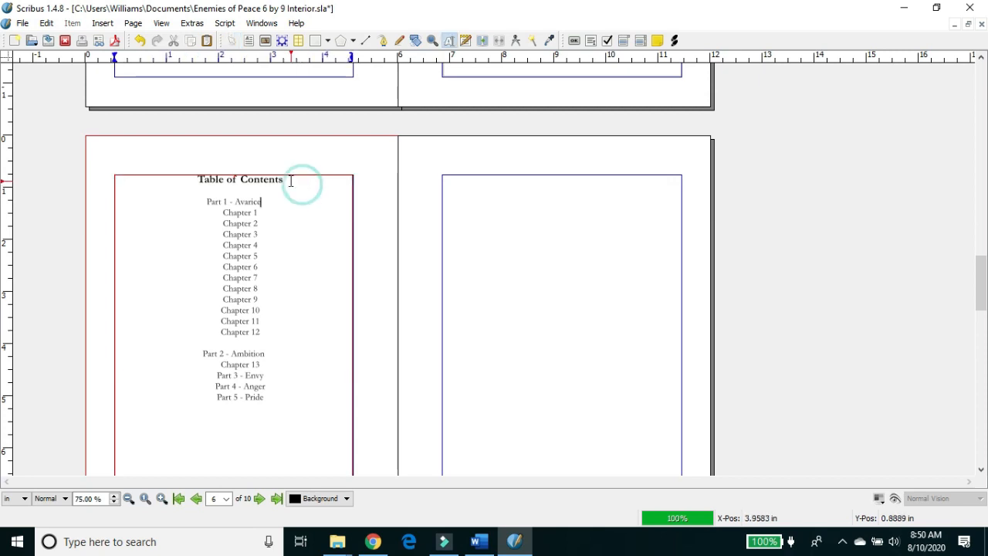
left_click(283, 179)
type("cc")
key("BackSpace")
key("BackSpace")
key("BackSpace")
key("BackSpace")
- Append "(Continued)" to the Table of Contents title on page 6 in the Story Editor and update the frame
left_click(466, 41)
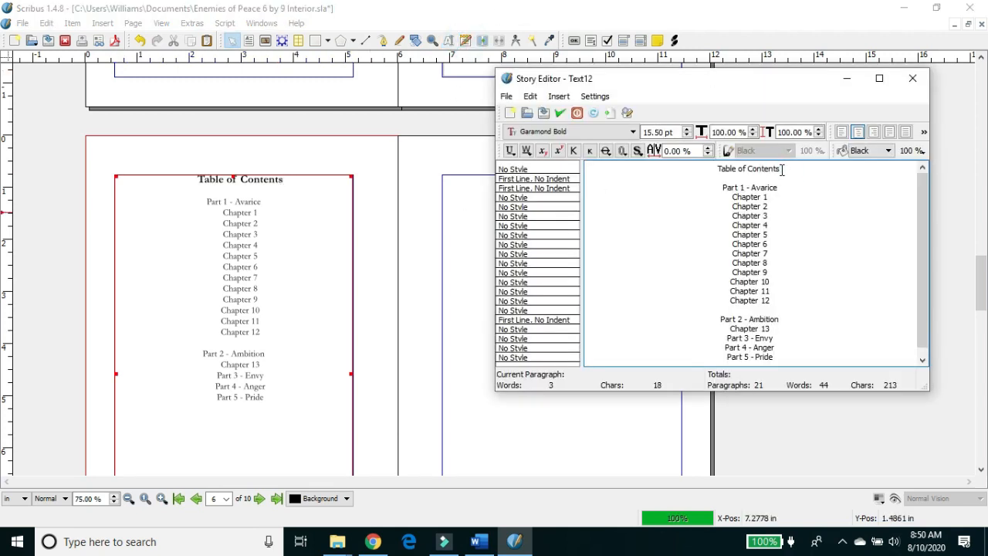
type("(Continued)")
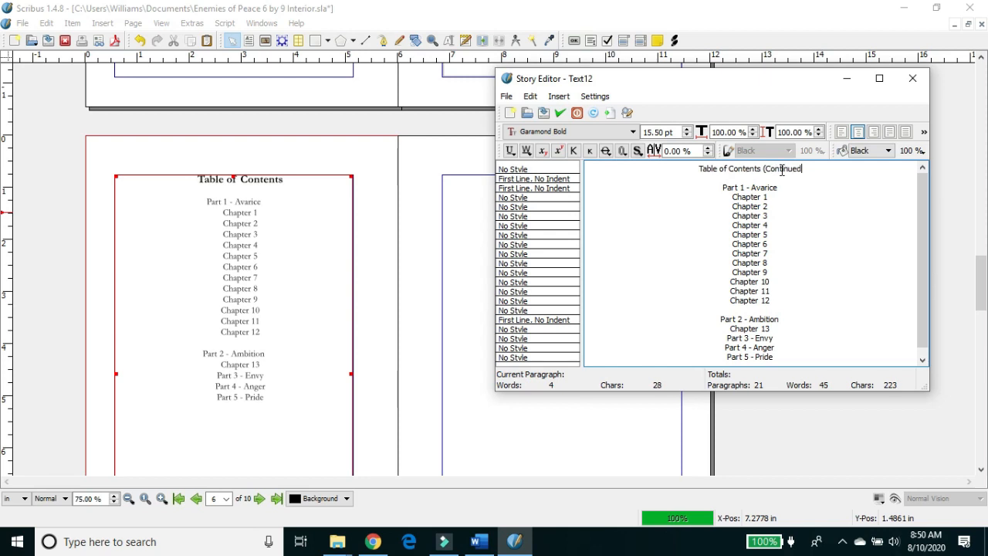
left_click(560, 114)
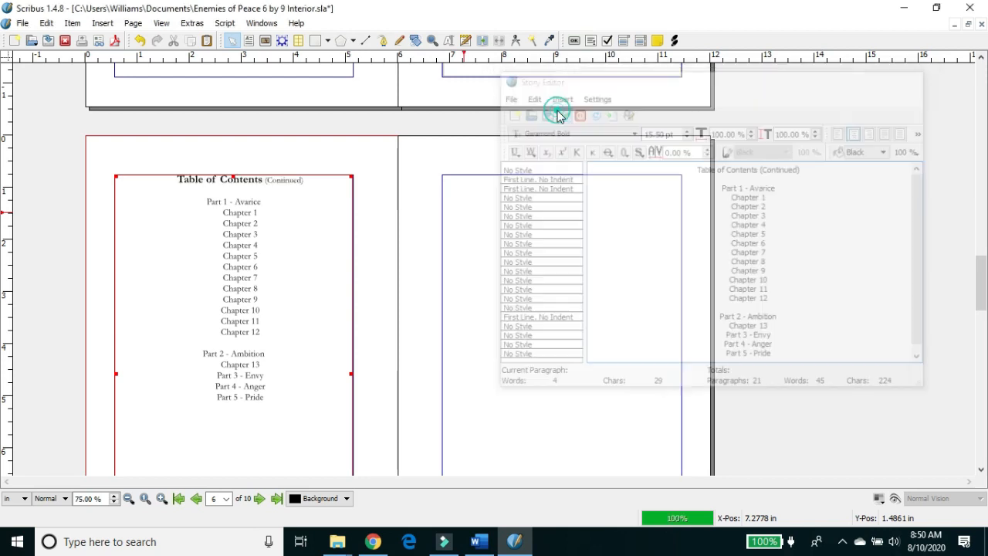
- Format "(Continued)" in the page 6 title as Garamond Bold at 15.50 pt and update the frame
left_click(466, 40)
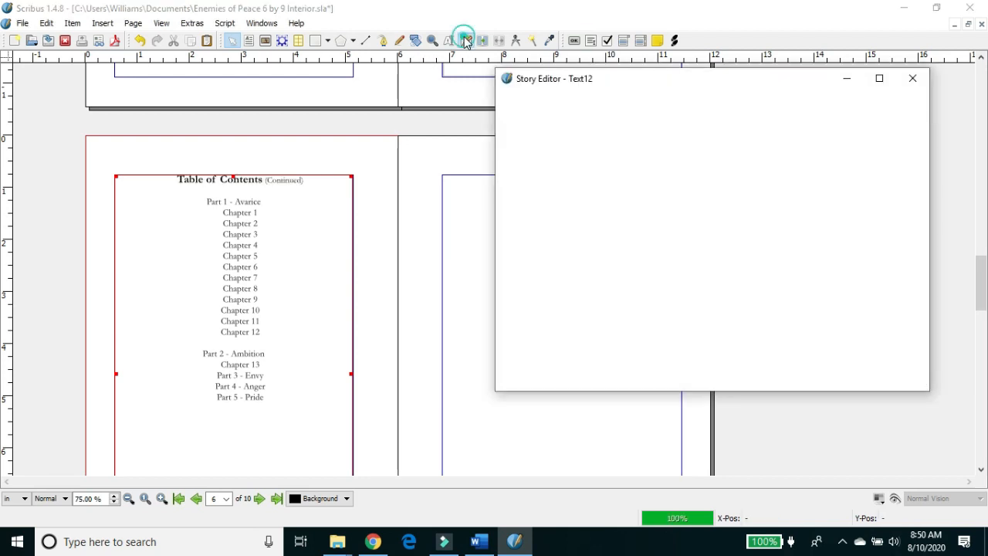
left_click_drag(808, 170, 760, 170)
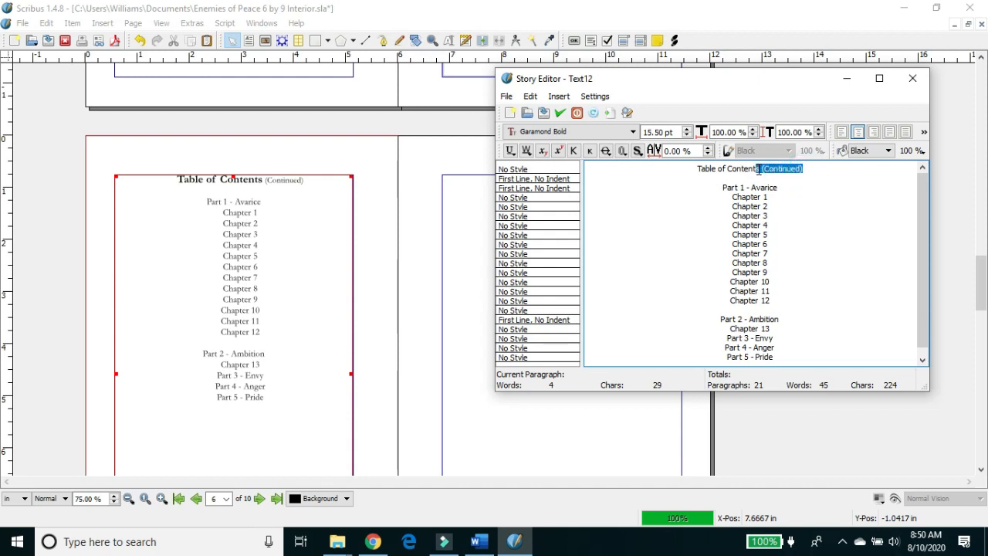
left_click(690, 130)
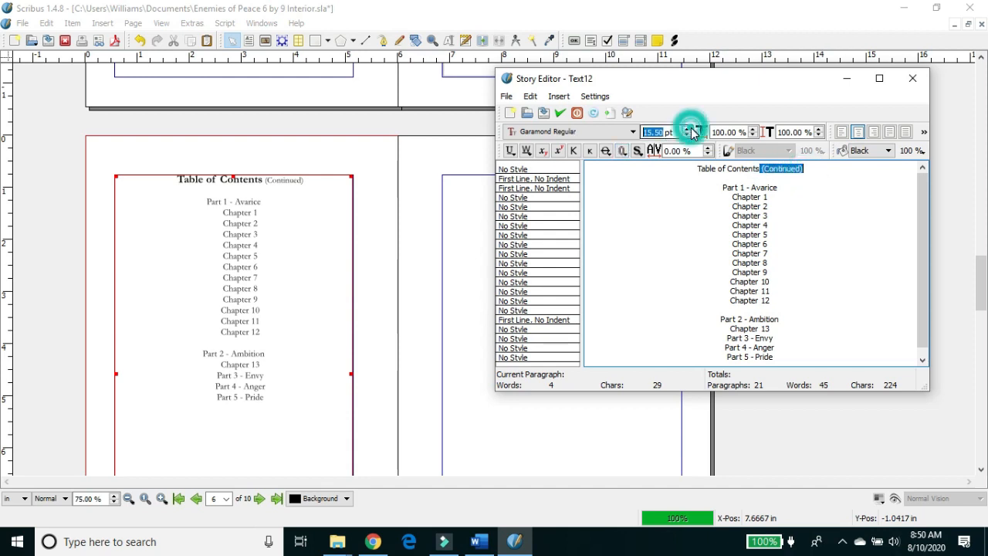
left_click(600, 135)
left_click(545, 176)
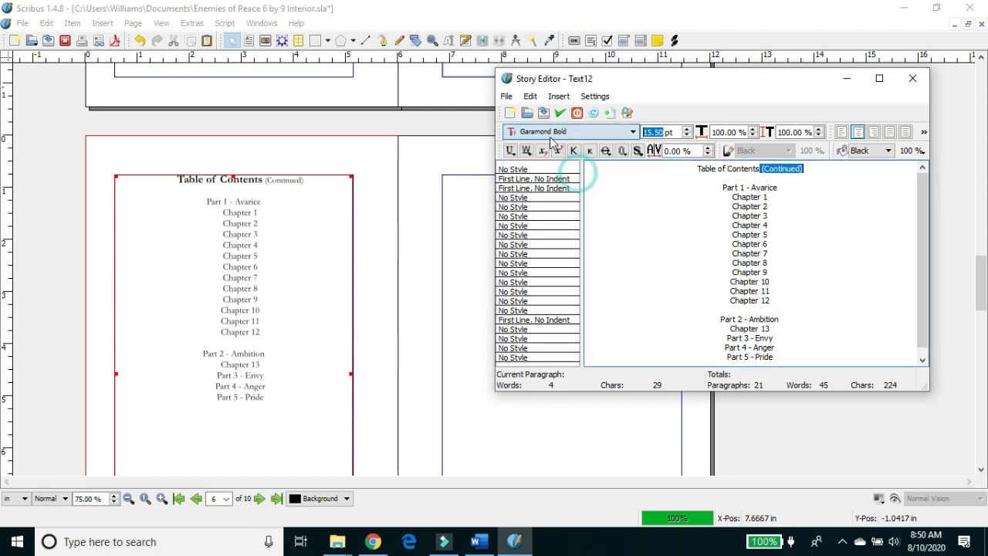
left_click(560, 114)
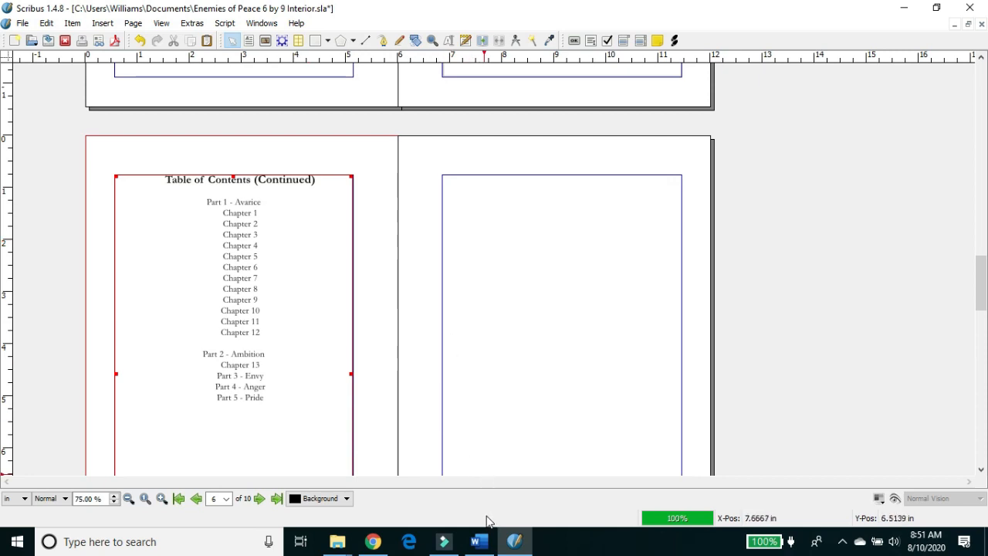
- Switch to the Enemies of Peace eBook manuscript in Word and copy the dedication line on page 5
mouse_move(493, 540)
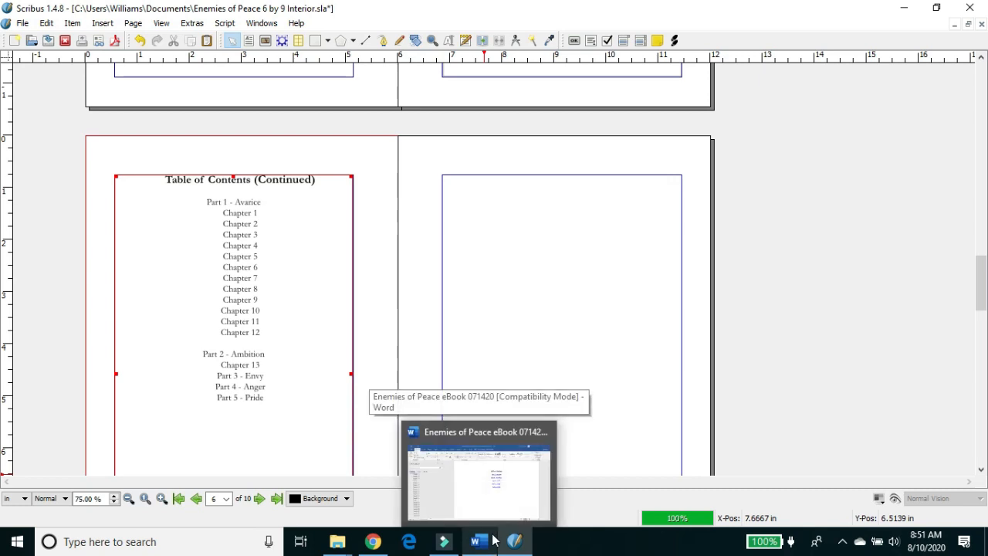
left_click(487, 546)
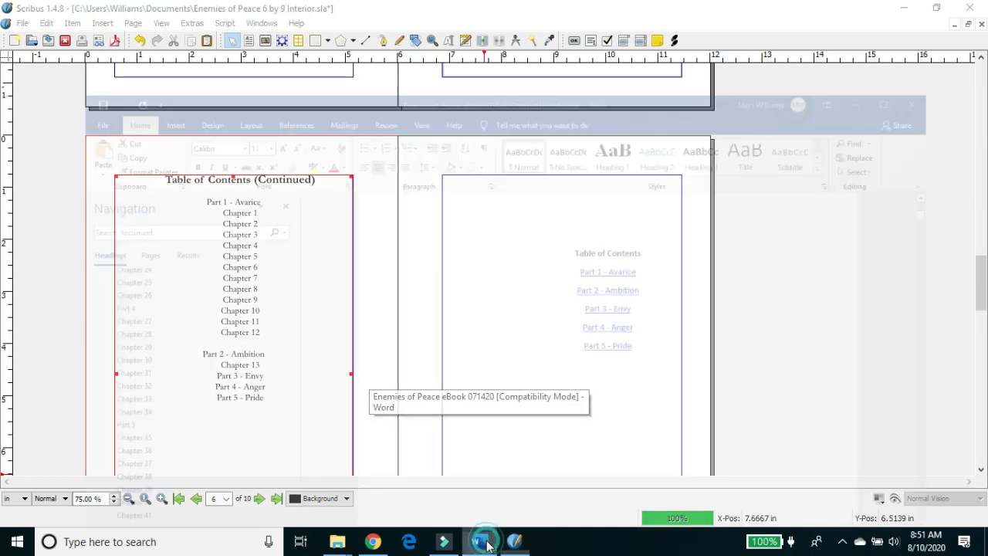
scroll(806, 362, "down", 3)
scroll(807, 362, "down", 8)
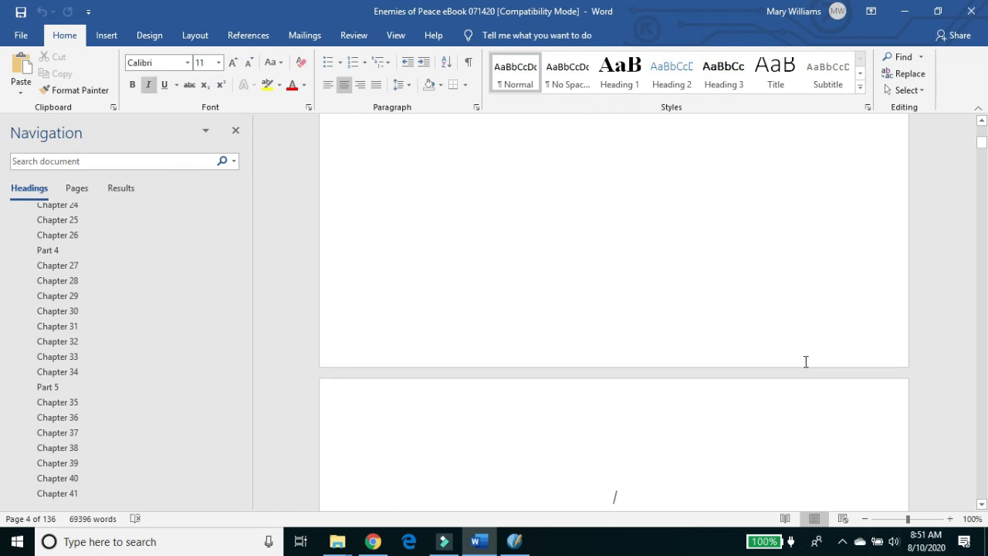
scroll(806, 362, "down", 8)
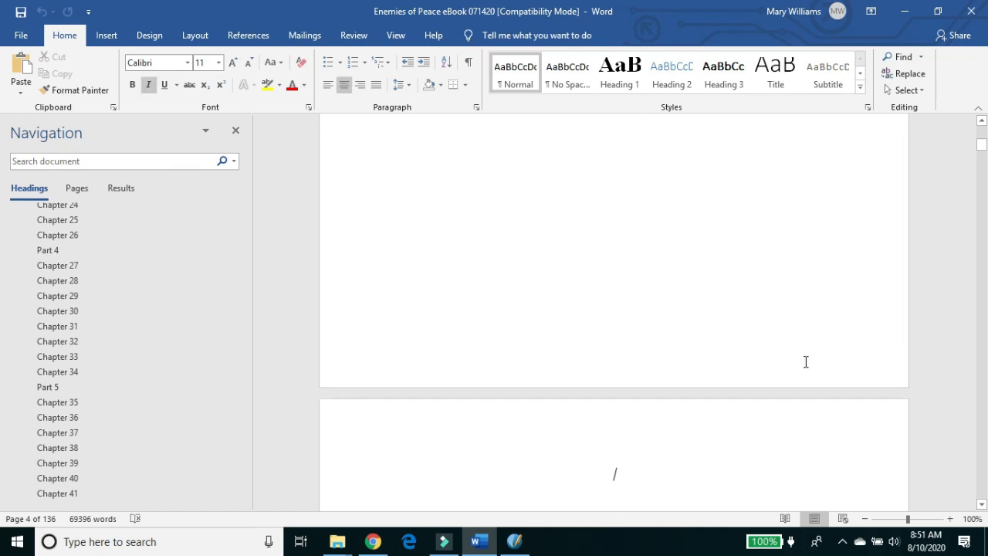
scroll(806, 362, "up", 1)
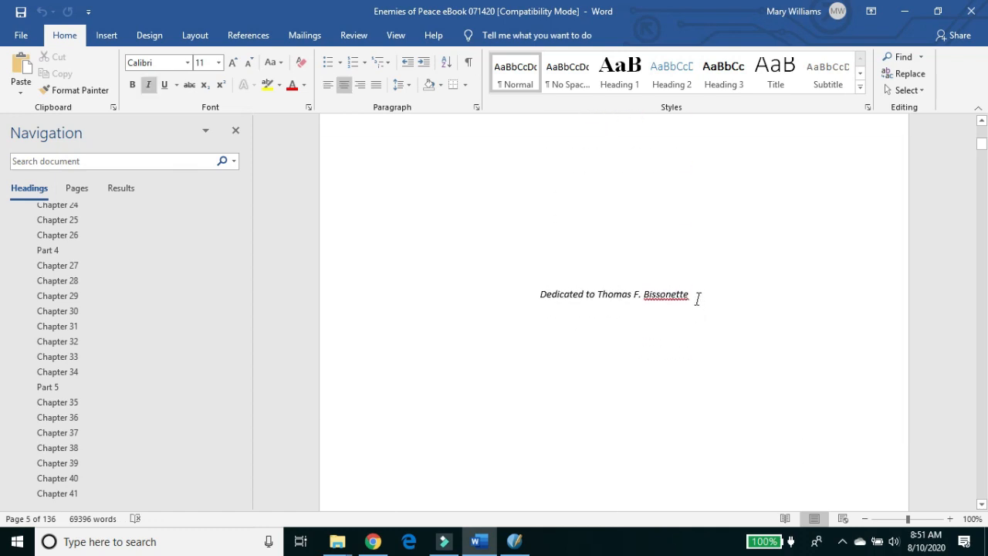
left_click_drag(603, 305, 551, 307)
key("ctrl+c")
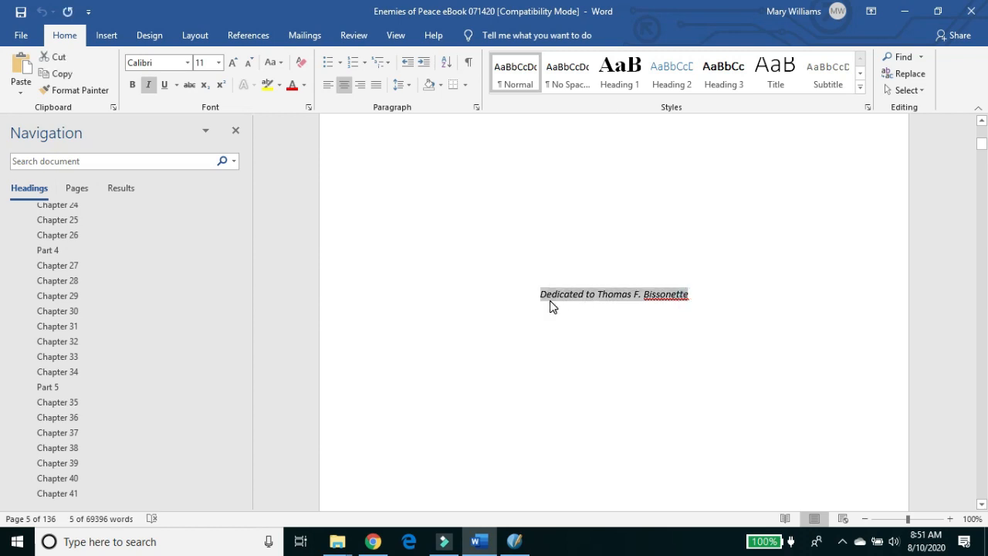
- Return to Scribus and draw a text frame about 0.9 in tall across the margin width near the middle of page 7
left_click(514, 541)
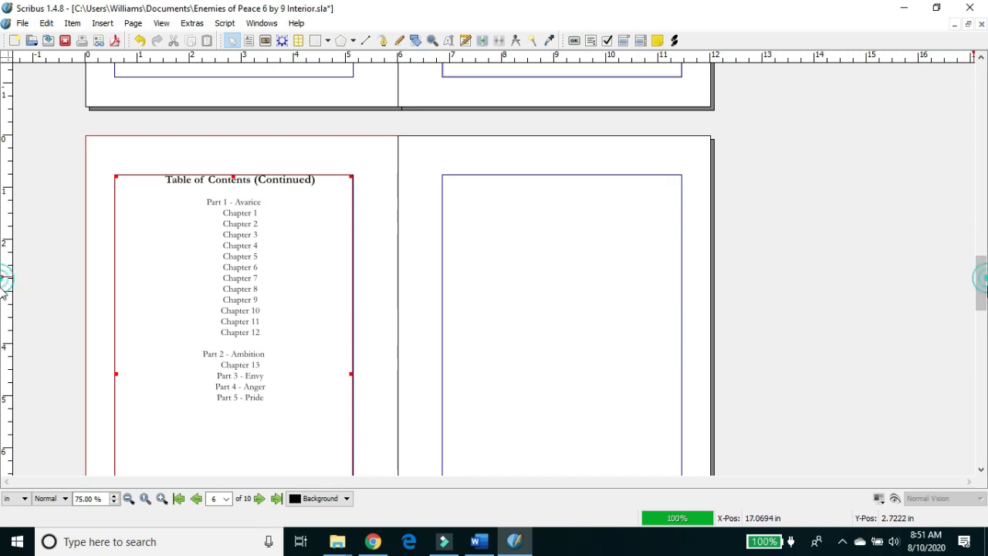
left_click_drag(984, 271, 985, 285)
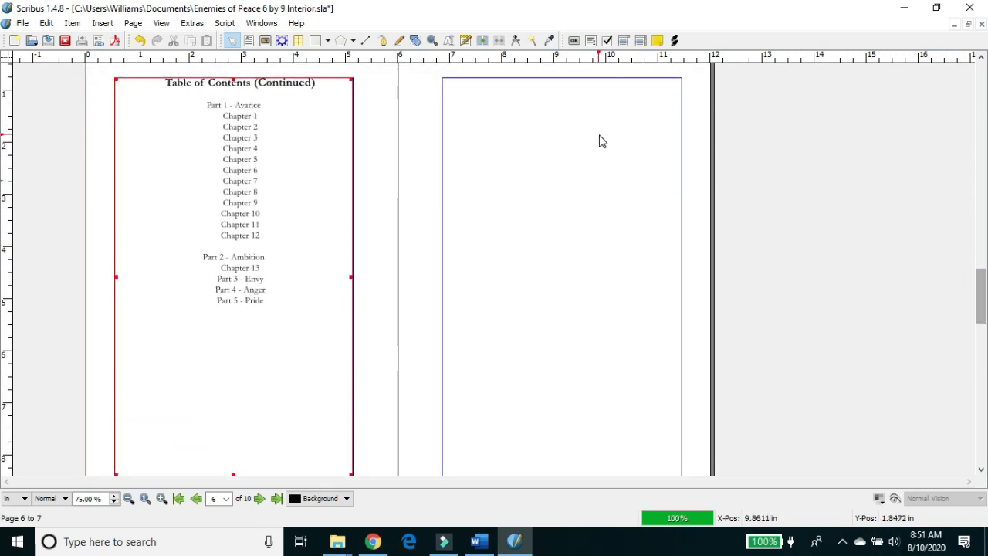
left_click(249, 41)
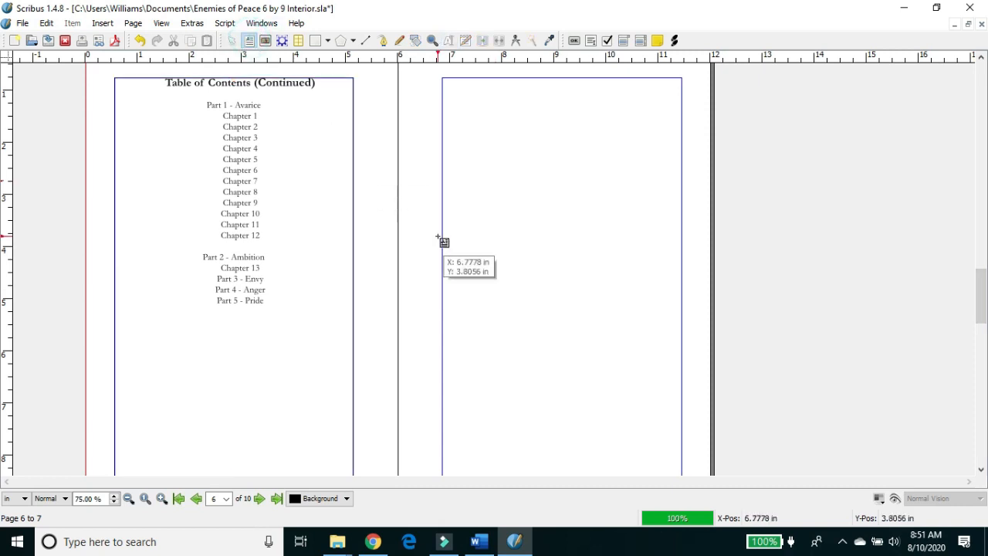
left_click_drag(443, 254, 681, 301)
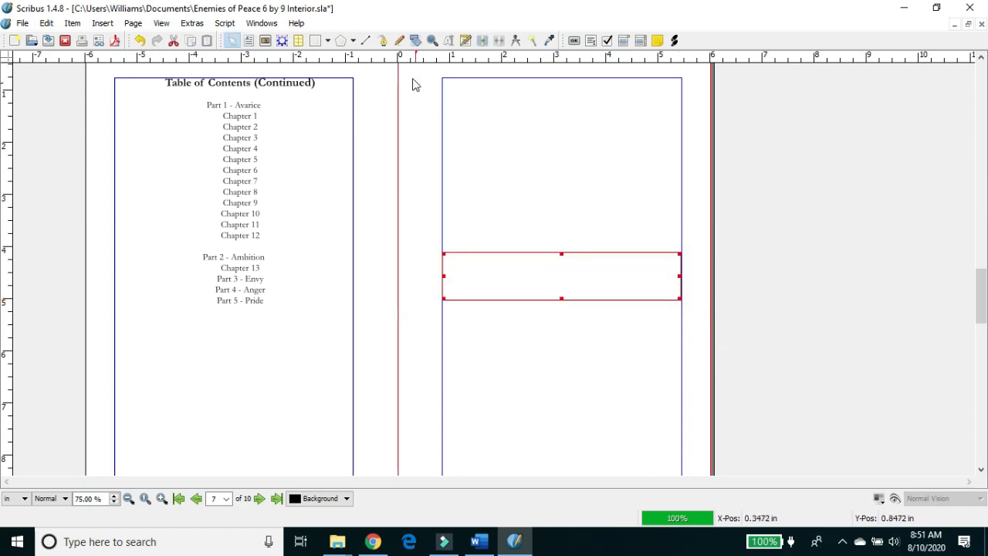
- Paste the dedication line into the page 7 frame, apply the First Line, No Indent style, center it and update the frame
left_click(465, 40)
key("ctrl+v")
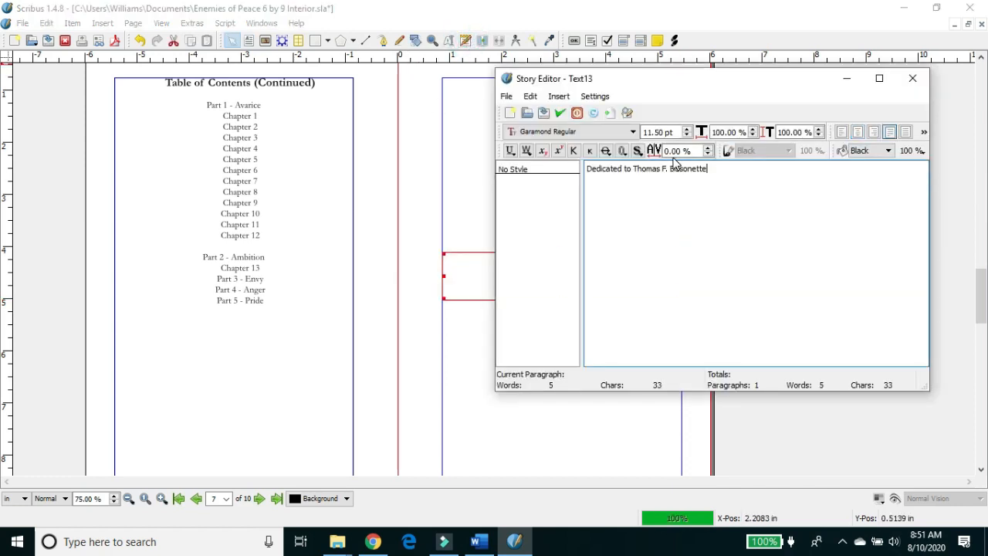
left_click(549, 171)
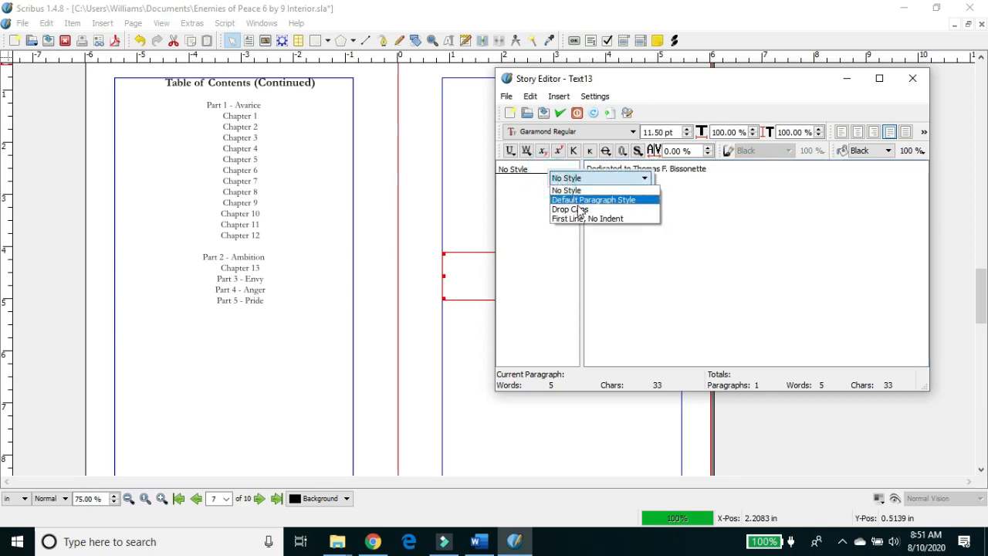
left_click(586, 216)
left_click_drag(724, 168, 619, 169)
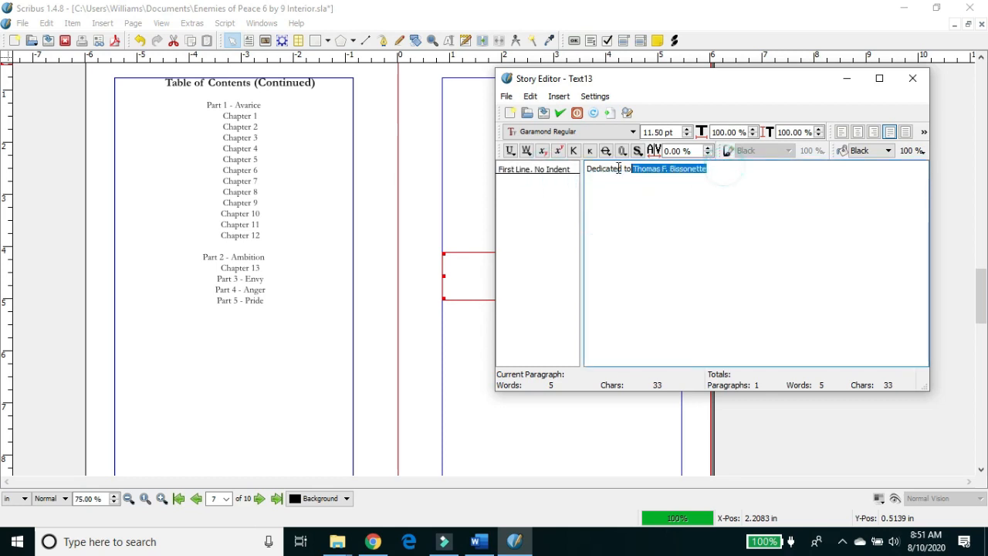
left_click(858, 133)
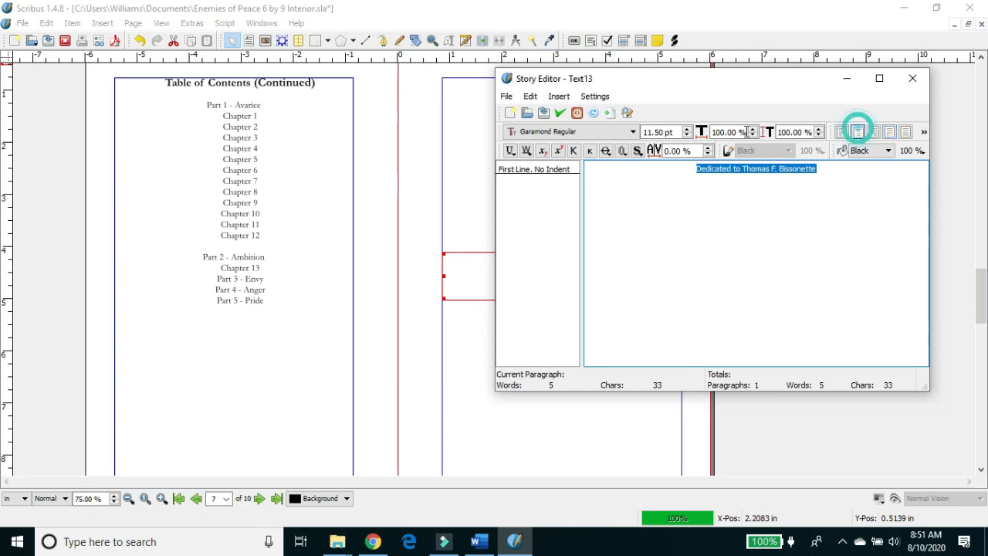
left_click(561, 114)
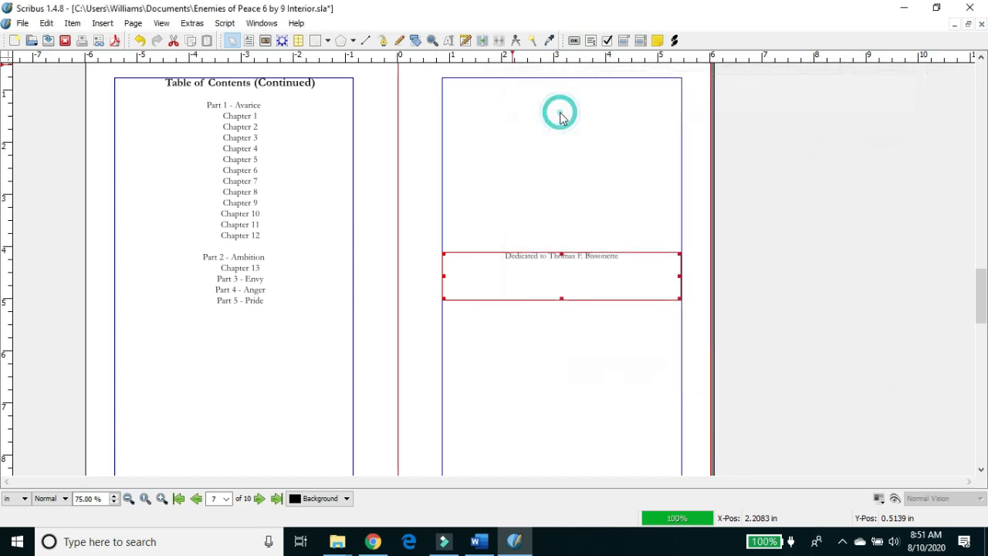
- Format the page 7 dedication line as Garamond Italic at 13.50 pt and update the frame
left_click(466, 41)
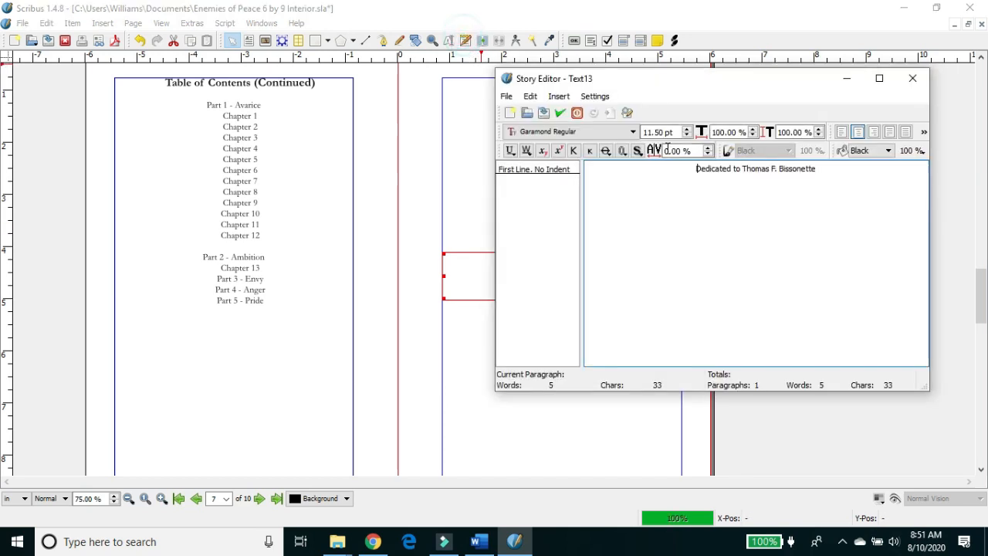
left_click_drag(820, 168, 677, 172)
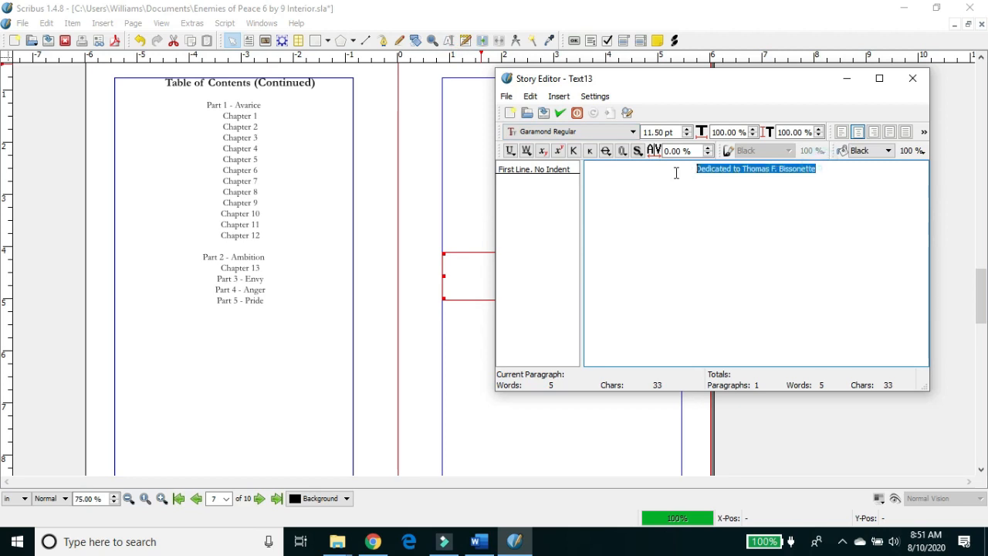
left_click(611, 132)
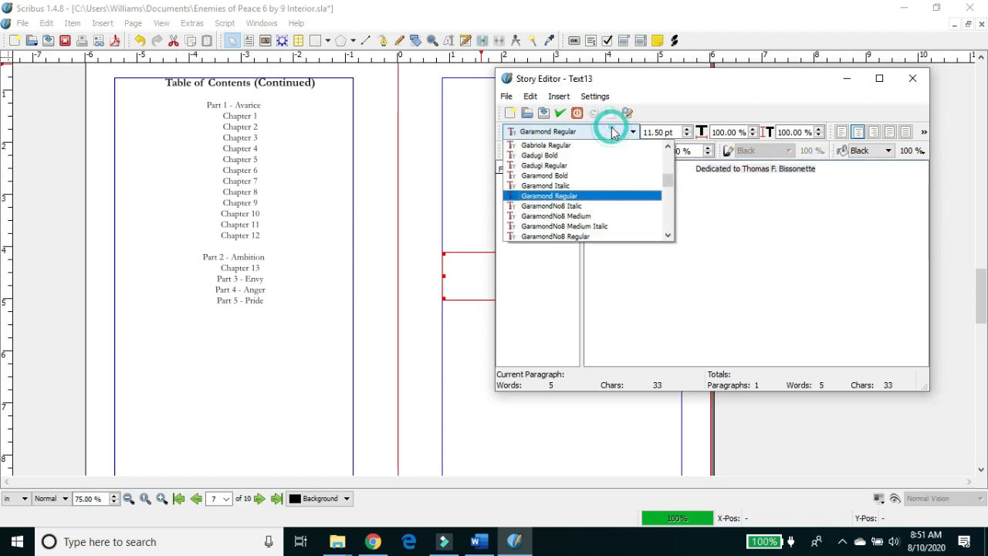
left_click(585, 195)
left_click(686, 133)
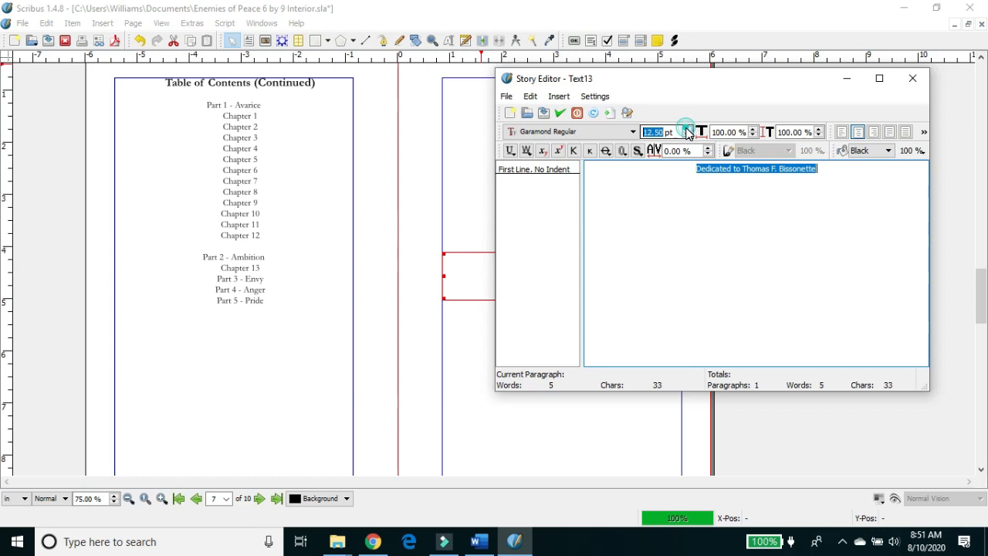
left_click(560, 112)
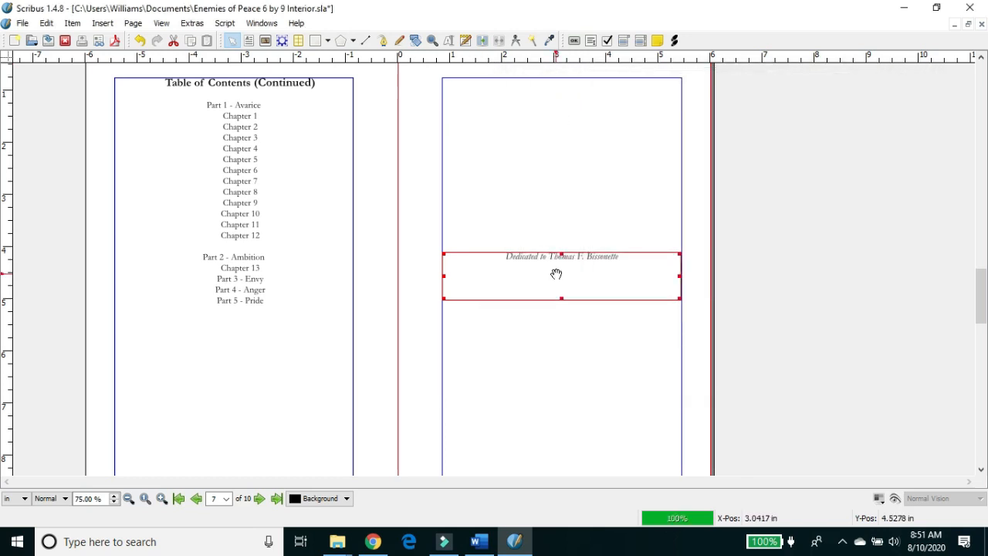
- Shrink the dedication frame on page 7 to about 0.35 in tall and nudge it down toward the middle of the page
left_click_drag(562, 300, 560, 274)
key("Down")
key("Down")
key("Down")
key("Down")
key("Down")
key("Down")
key("Down")
key("Down")
left_click_drag(985, 298, 982, 289)
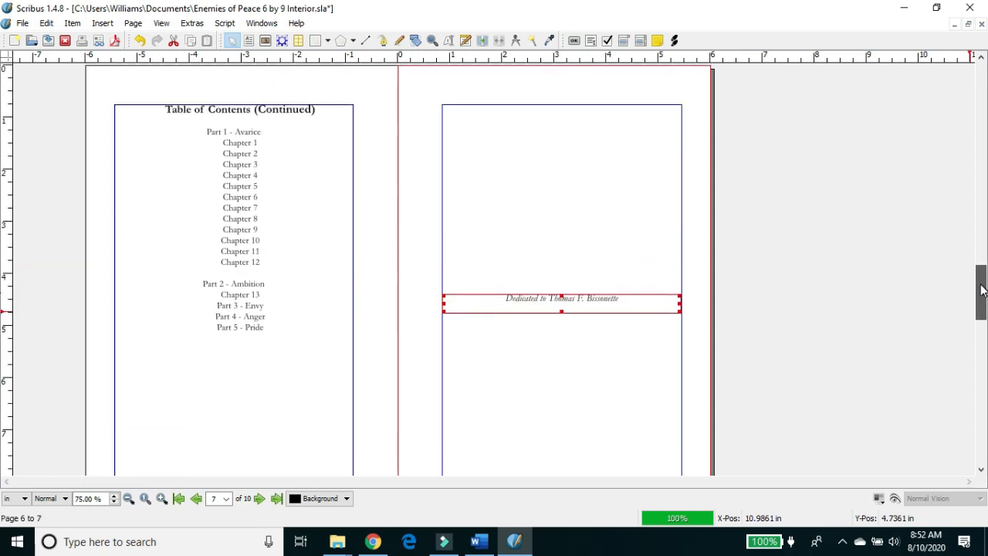
left_click(834, 250)
- Switch to the Enemies of Peace eBook manuscript in Word and find the Petrarch quotation after the dedication page
left_click(484, 544)
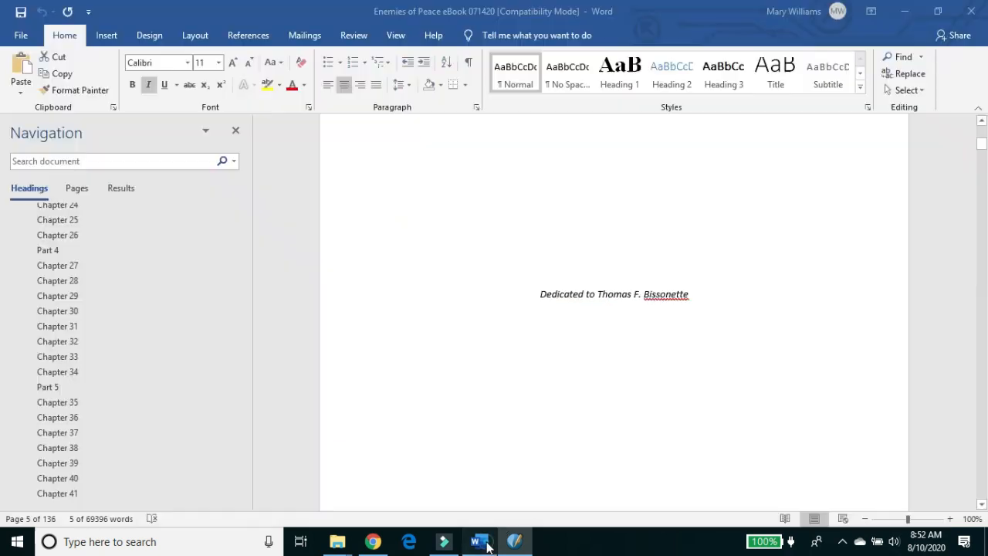
key("Down")
key("Down")
key("Down")
key("Down")
key("Down")
key("Down")
key("Down")
key("Down")
key("Down")
key("Down")
key("Down")
key("Down")
key("Down")
key("Down")
key("Down")
key("Down")
key("Down")
key("Down")
key("Down")
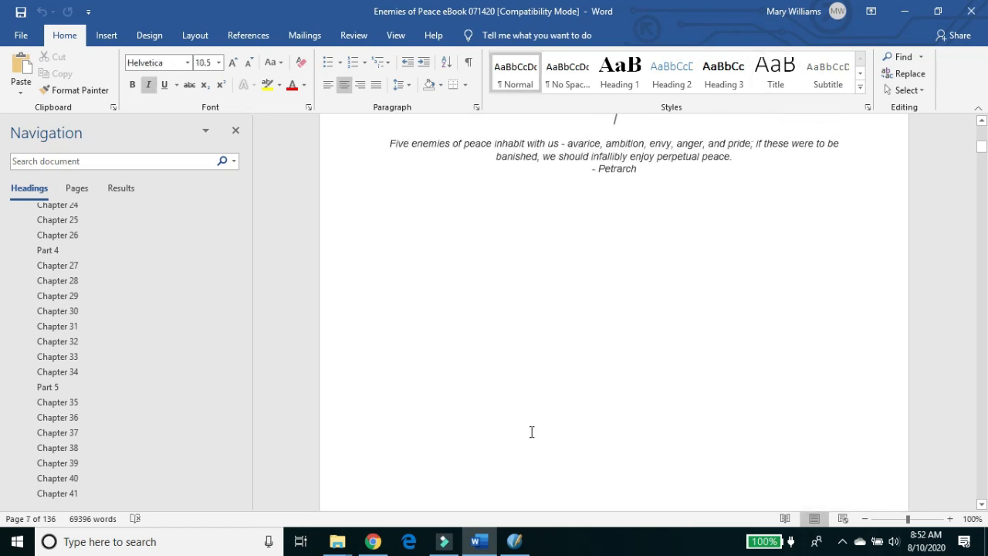
key("Return")
- Return to Scribus and copy the page 7 dedication frame to the middle of page 9
left_click(514, 542)
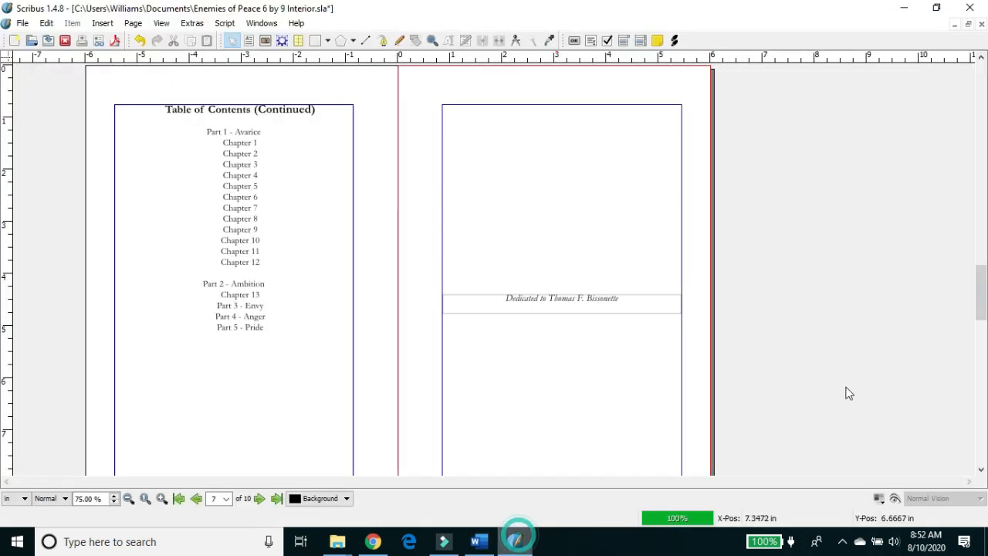
mouse_move(985, 295)
left_mouse_down()
mouse_move(977, 383)
mouse_move(969, 300)
left_mouse_up()
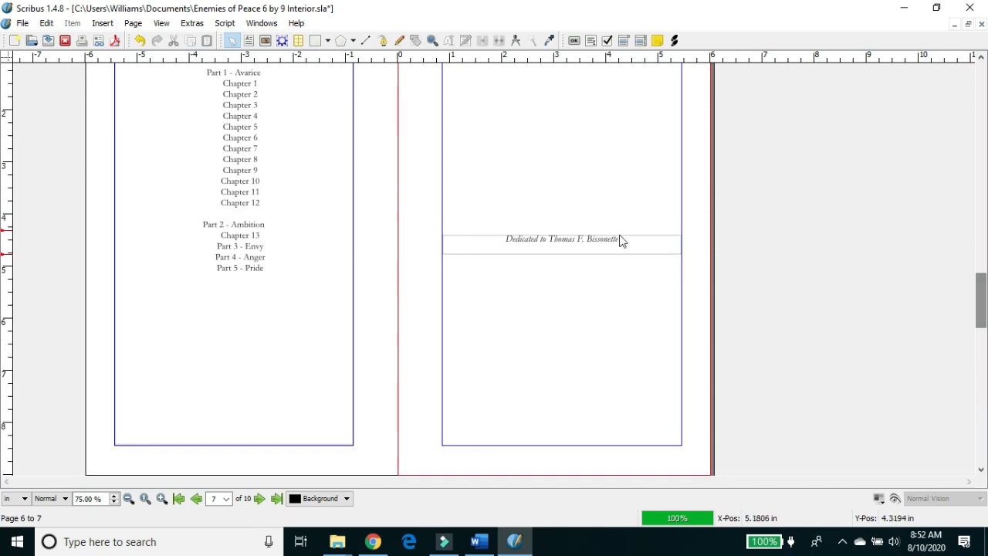
left_click(612, 242)
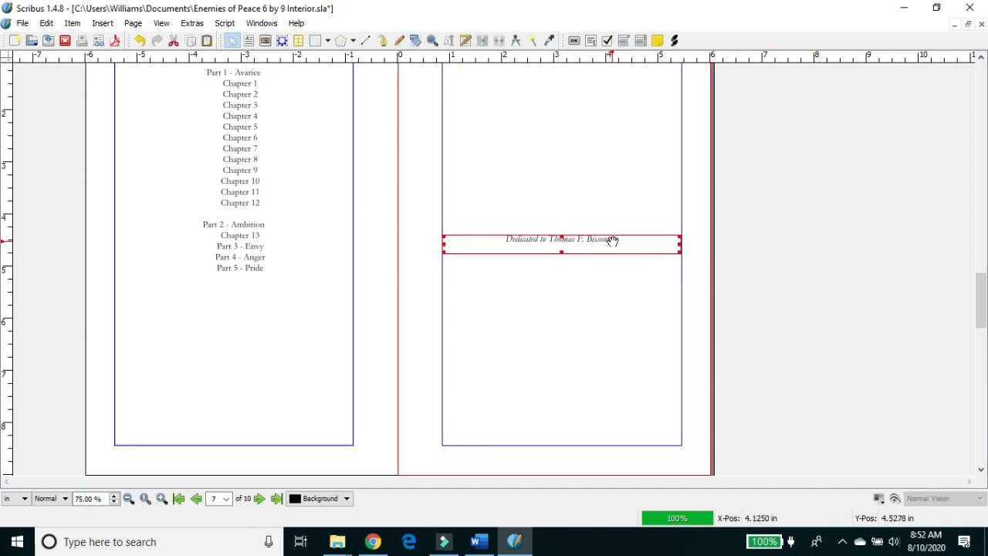
left_click_drag(981, 287, 985, 356)
scroll(659, 263, "down", 1)
left_click(595, 229)
key("ctrl+v")
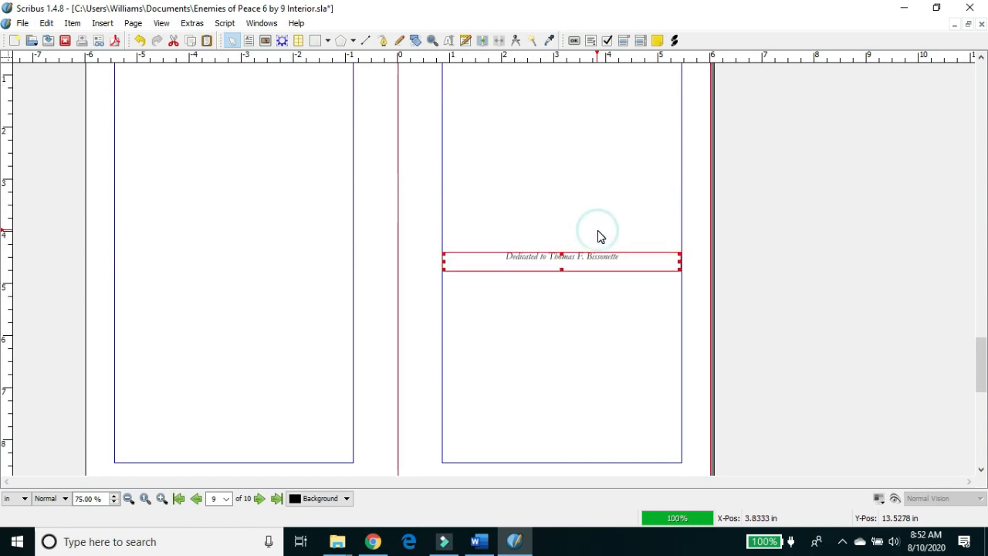
- Replace the text of the page 9 frame in the Story Editor with the Petrarch quotation copied from the Word manuscript
left_click(466, 41)
left_click(480, 541)
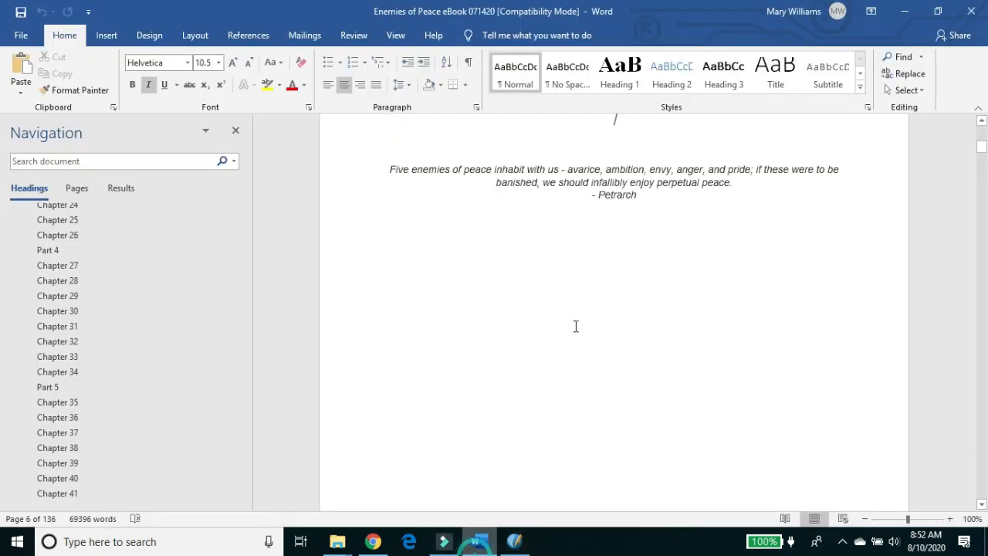
left_click_drag(650, 197, 386, 175)
key("ctrl+c")
left_click(523, 547)
triple_click(832, 172)
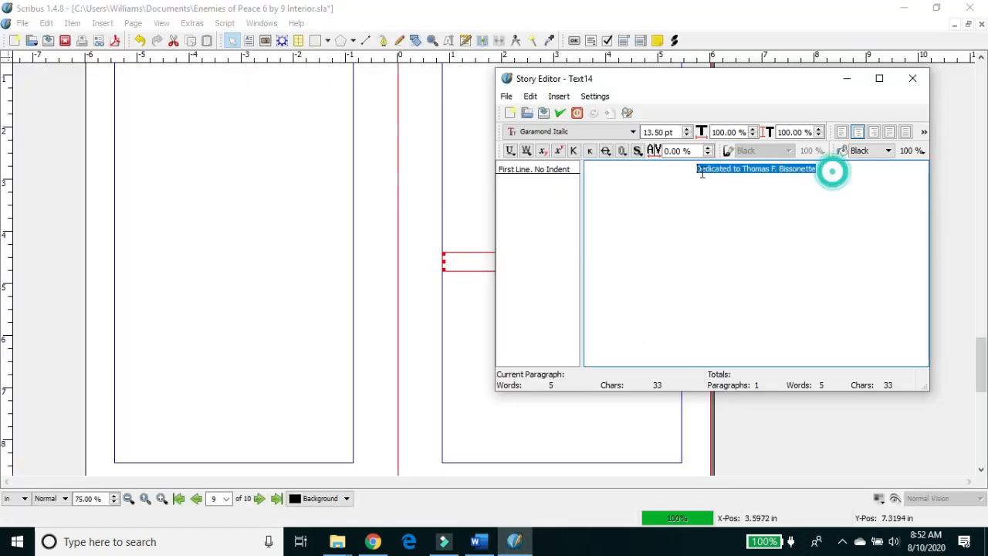
key("ctrl+v")
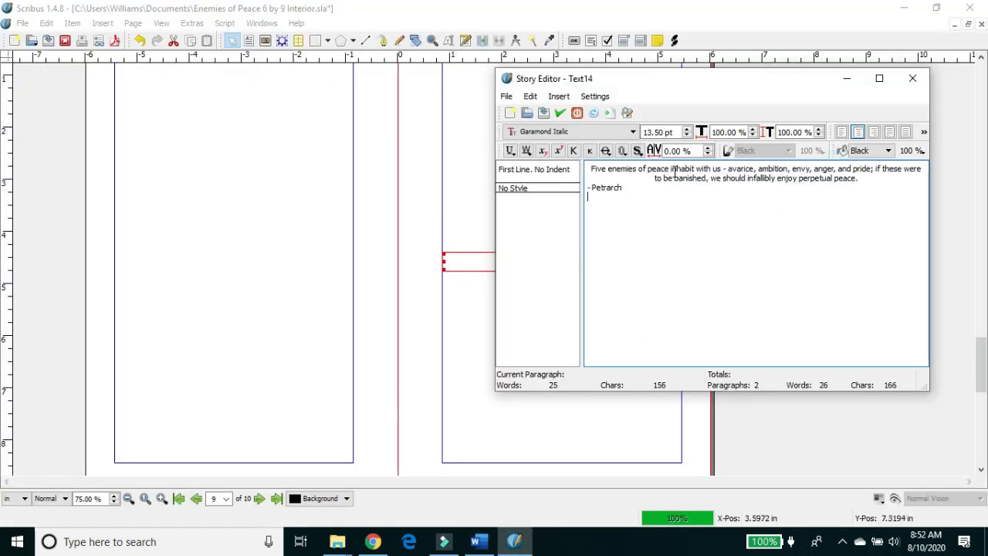
- Apply First Line, No Indent to the Petrarch attribution, center the whole quotation in Garamond Italic at 13.50 pt, and update the frame
left_click(564, 188)
left_click(617, 195)
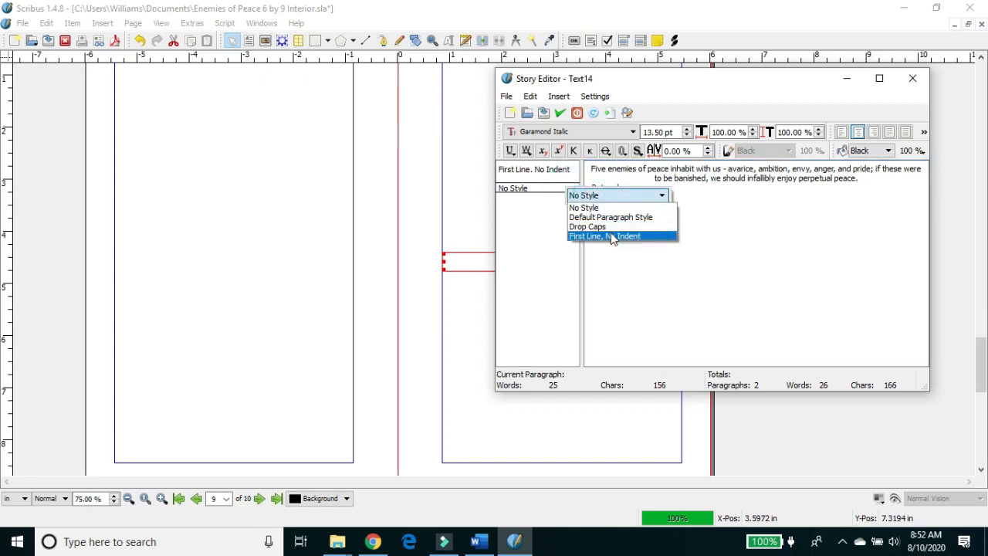
left_click(612, 236)
triple_click(647, 188)
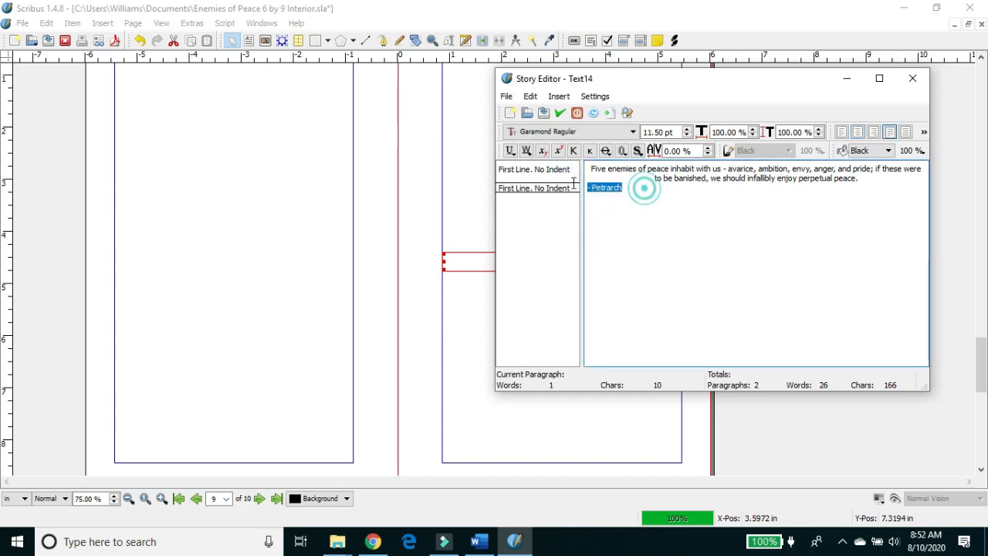
left_click_drag(644, 188, 549, 168)
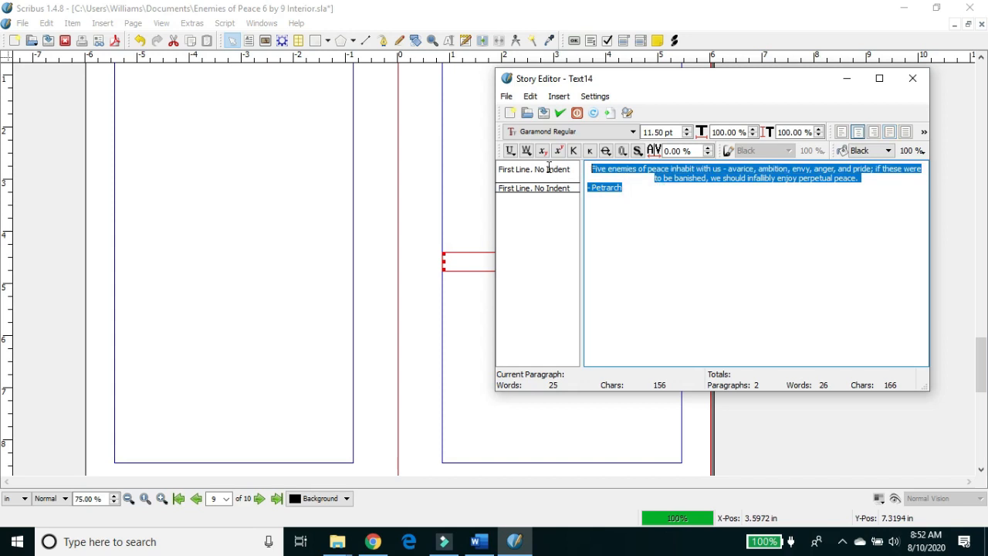
left_click(857, 134)
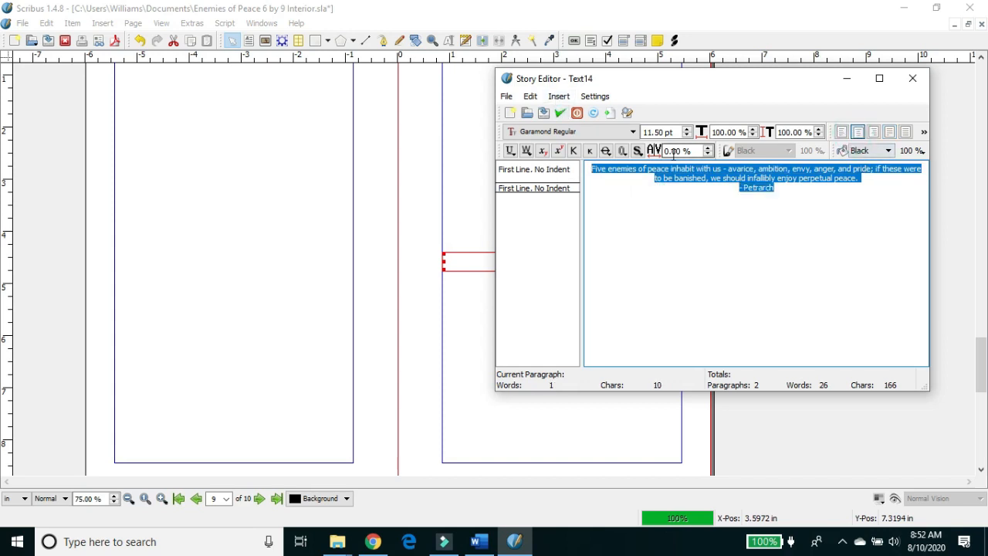
left_click(556, 131)
left_click(561, 186)
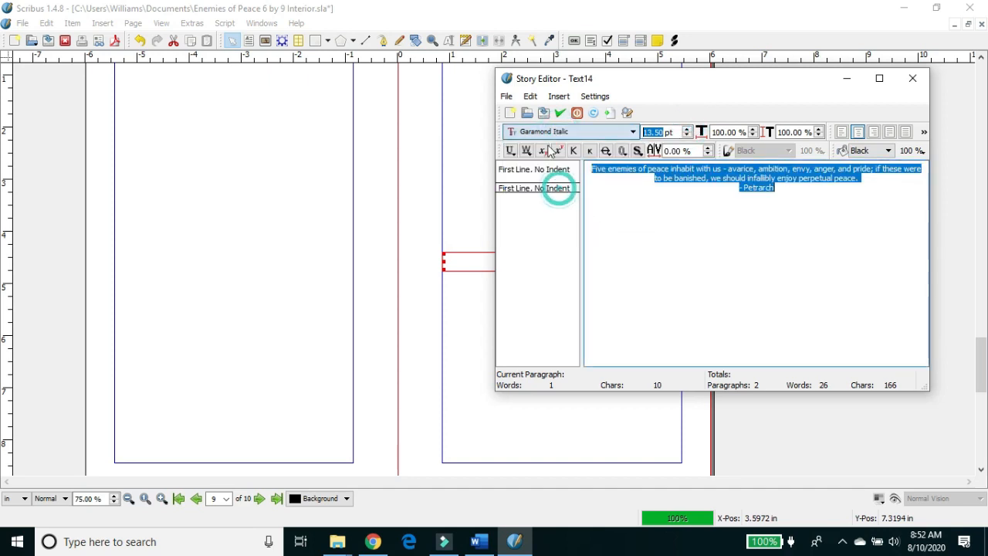
left_click(560, 113)
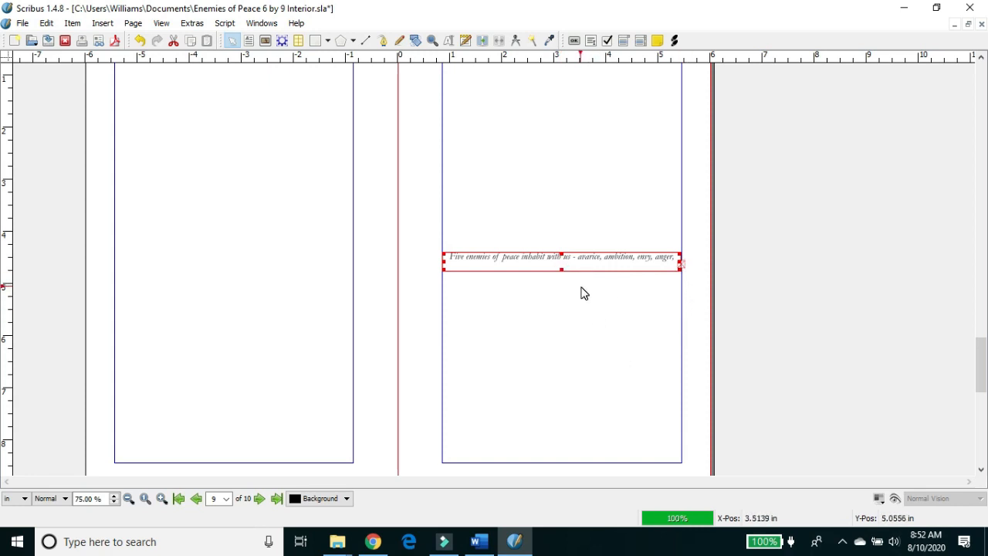
- Extend the page 9 quotation frame upward to about 0.9 in tall so all its lines fit, and deselect it
left_click_drag(562, 254, 560, 227)
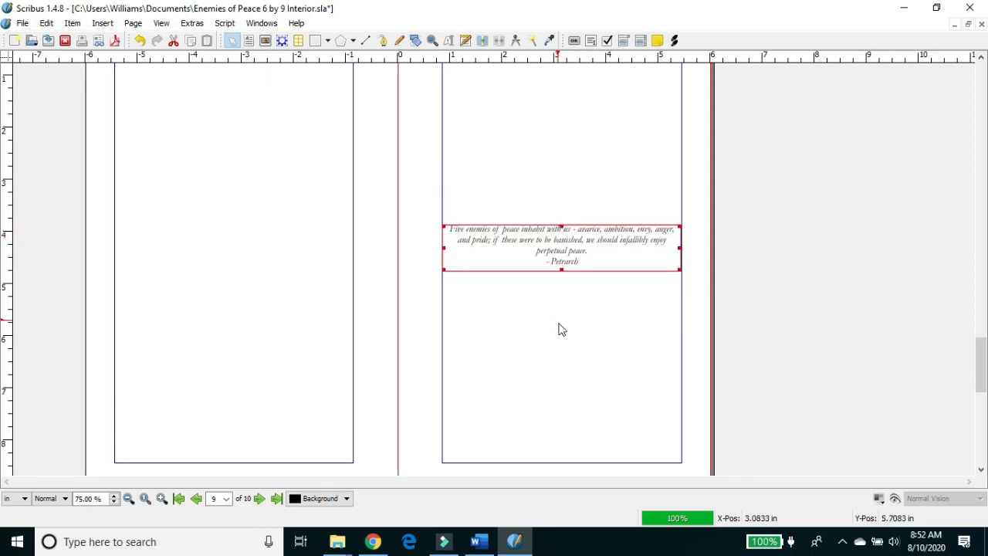
left_click(587, 291)
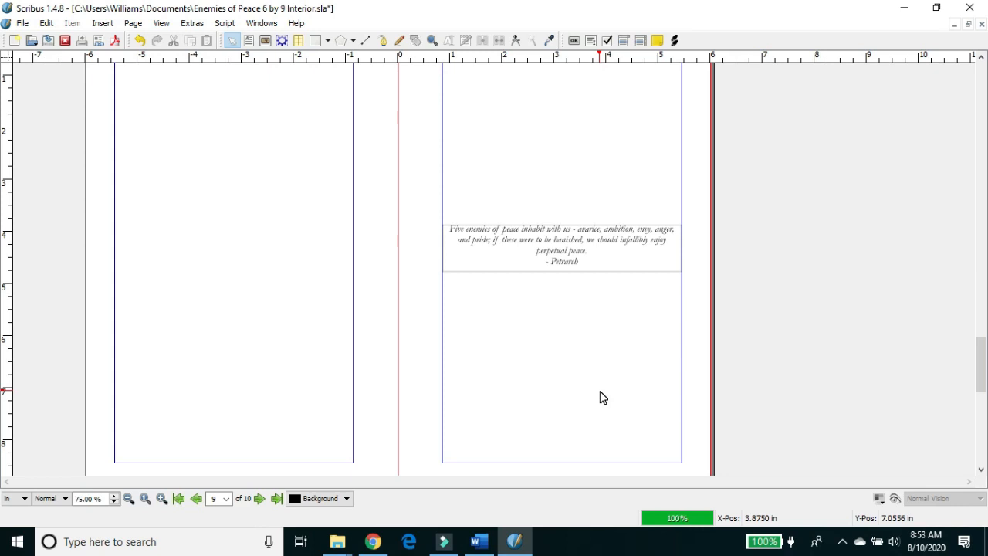
left_click(635, 295)
- Check the poem page that follows the quotation in the Word manuscript and return to Scribus
left_click_drag(976, 358, 977, 378)
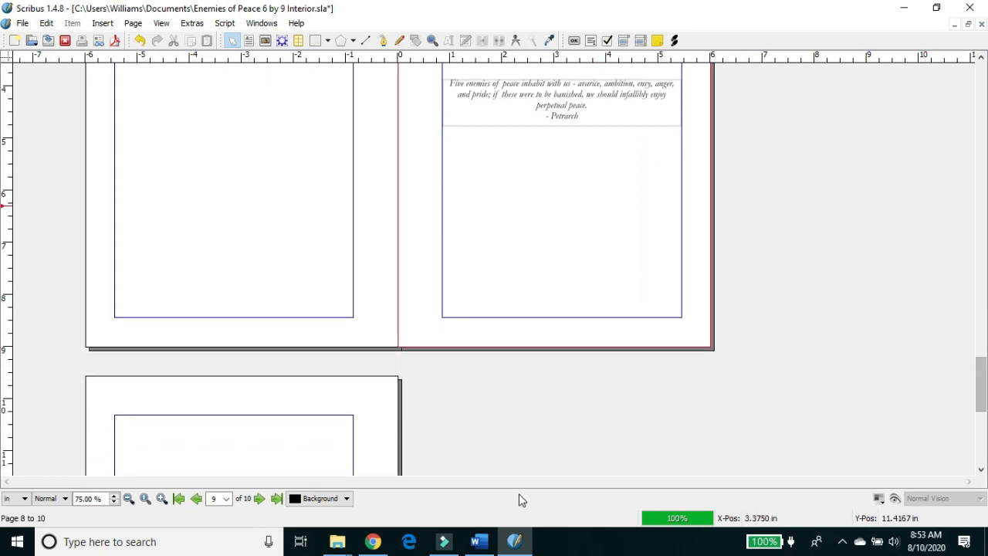
key("alt+Tab")
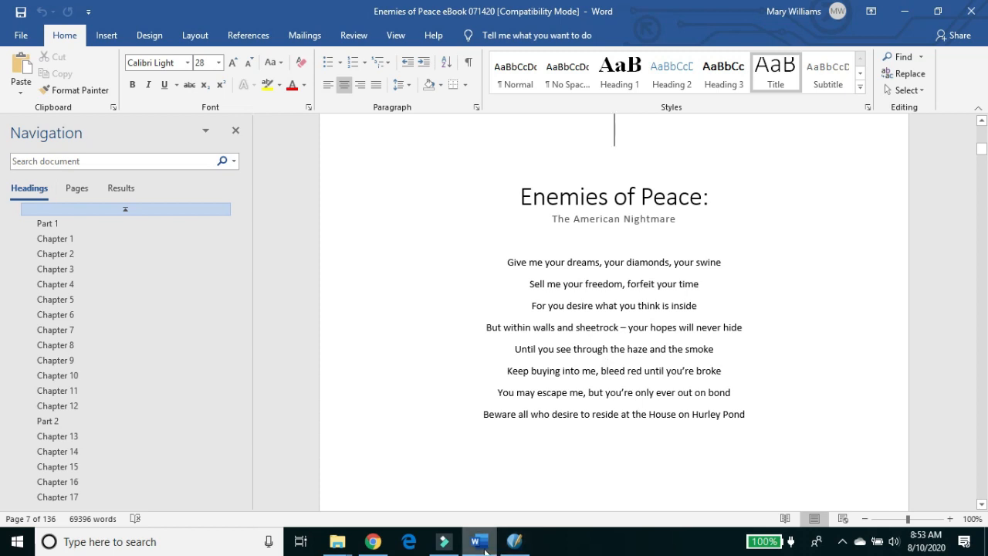
left_click(471, 421)
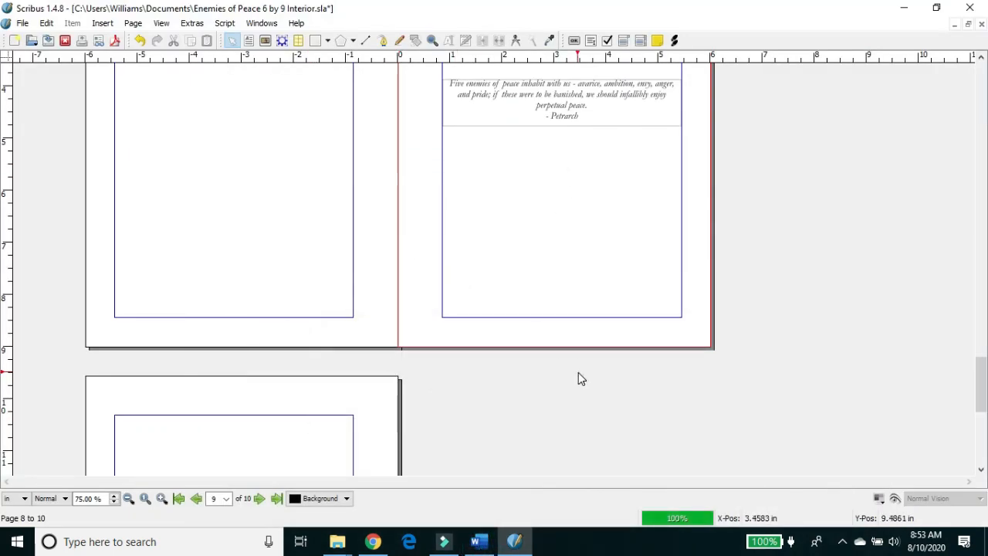
- Insert 3 pages at the end of the document after page 10, keeping the Normal Left and Normal Right masters
left_click(982, 384)
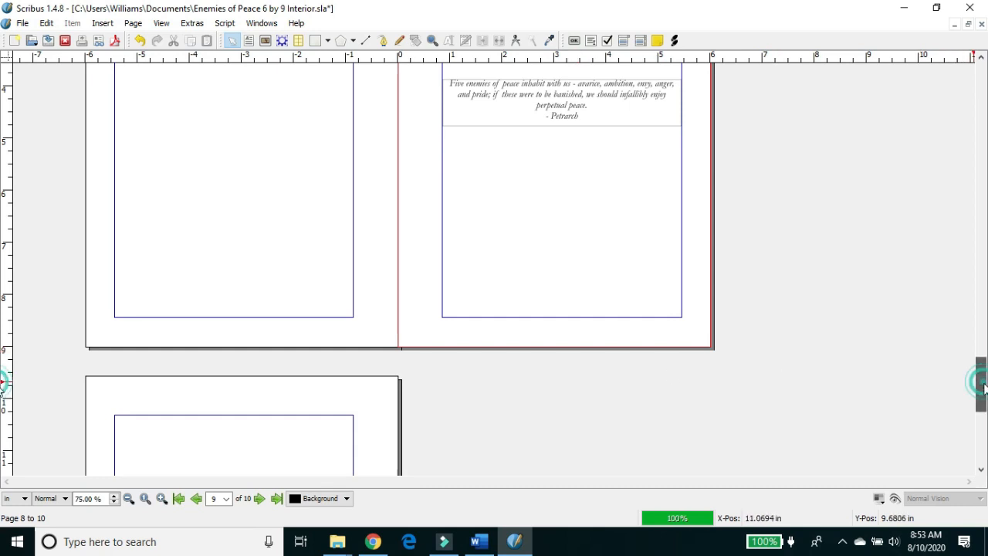
left_click_drag(982, 384, 981, 390)
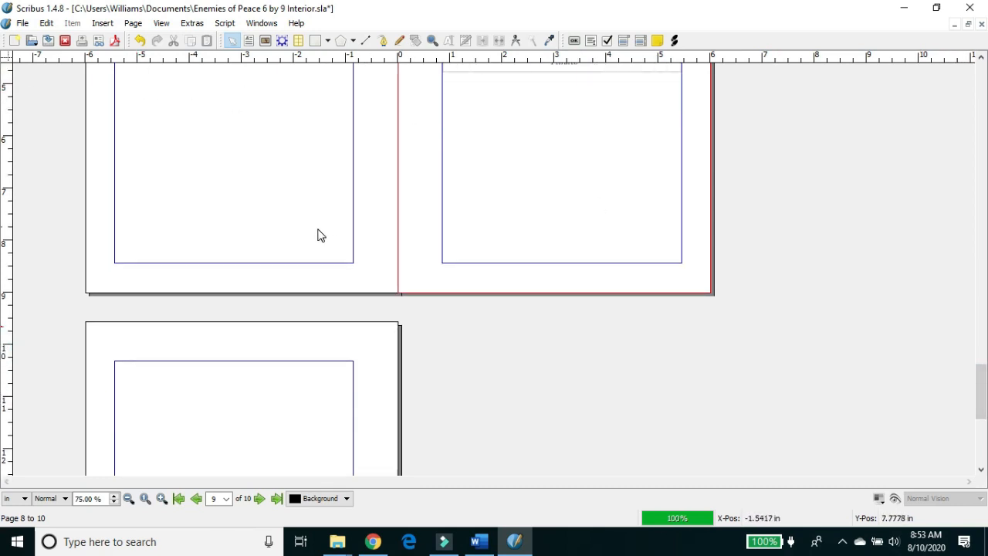
left_click(281, 409)
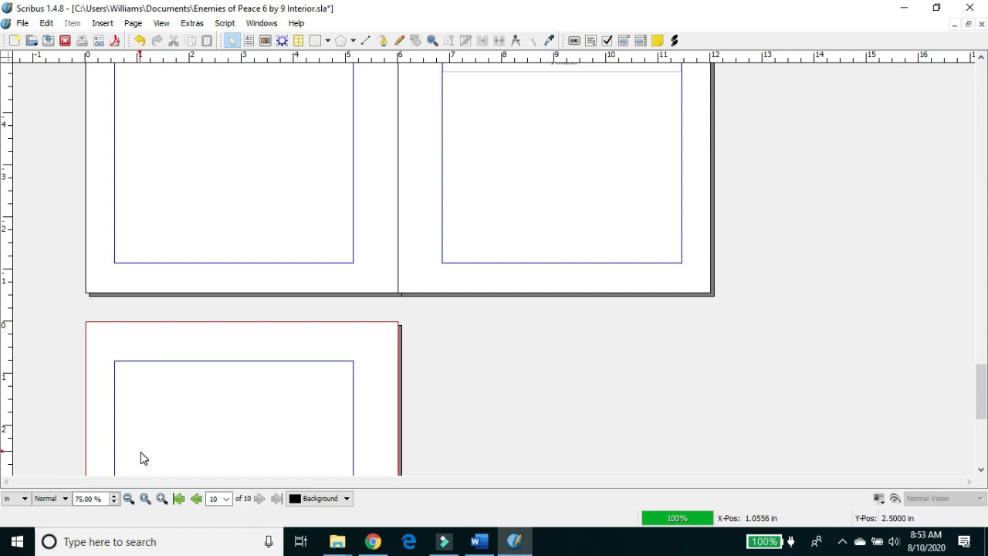
left_click(132, 24)
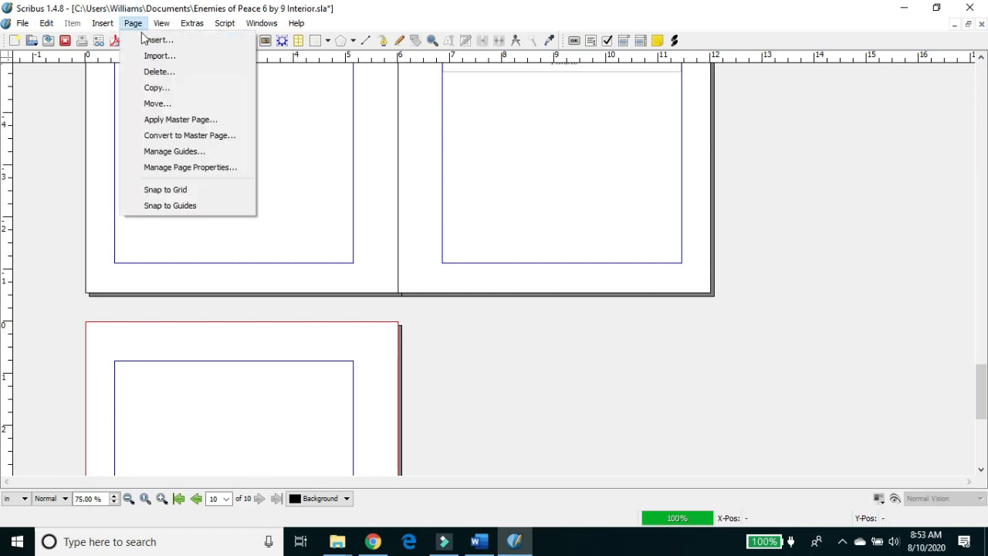
left_click(154, 39)
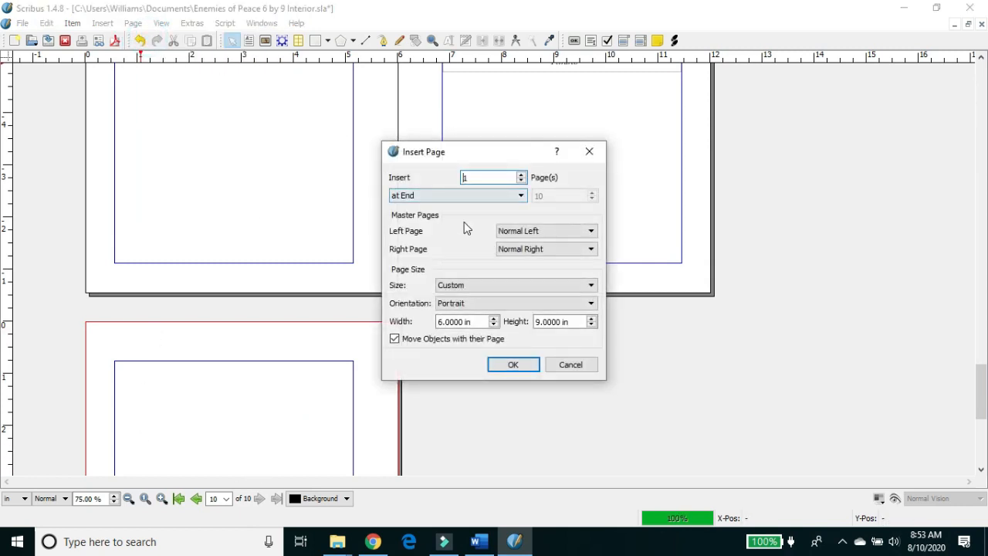
left_click(522, 175)
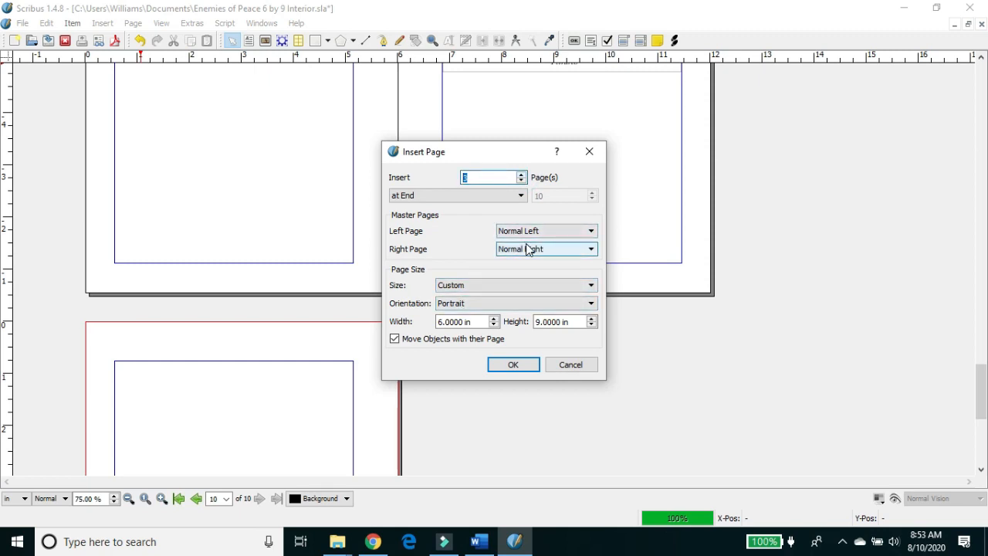
left_click(513, 364)
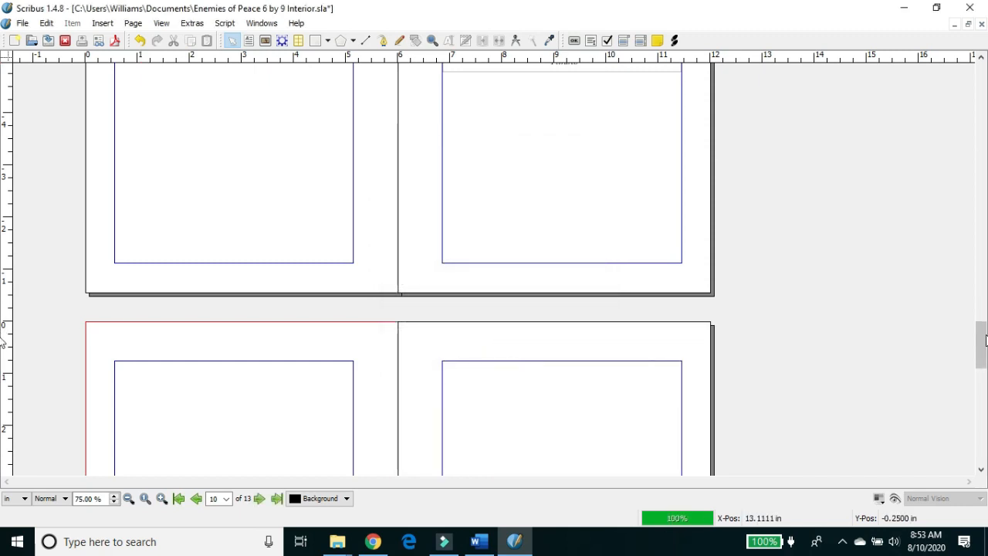
- Copy the title text frame from page 1 and paste it onto page 11
left_click_drag(984, 344, 945, 76)
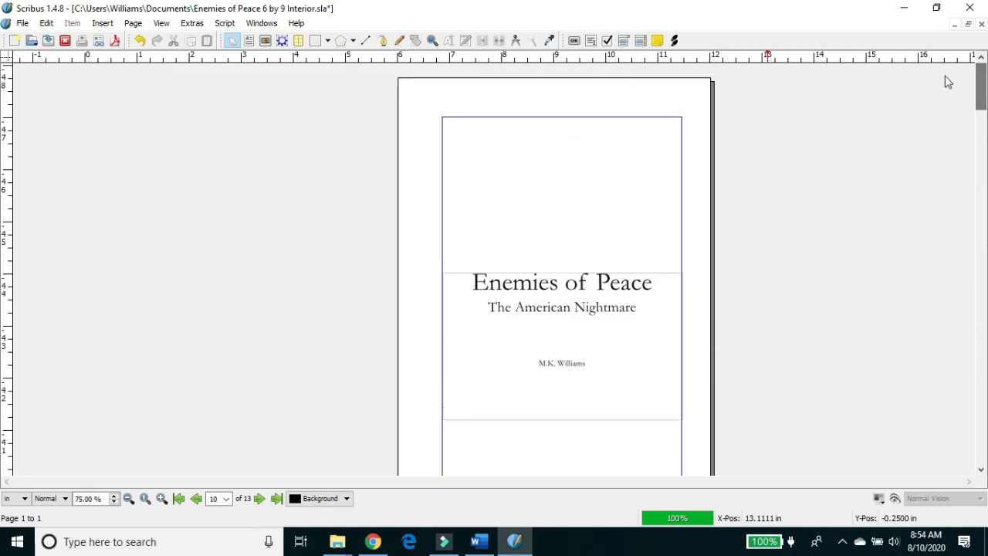
left_click(618, 363)
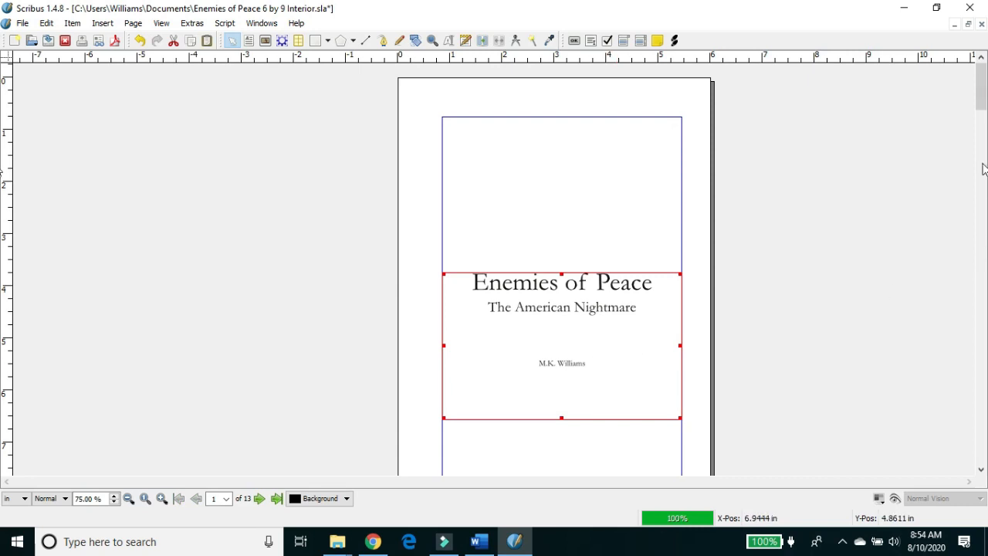
left_click_drag(982, 85, 983, 386)
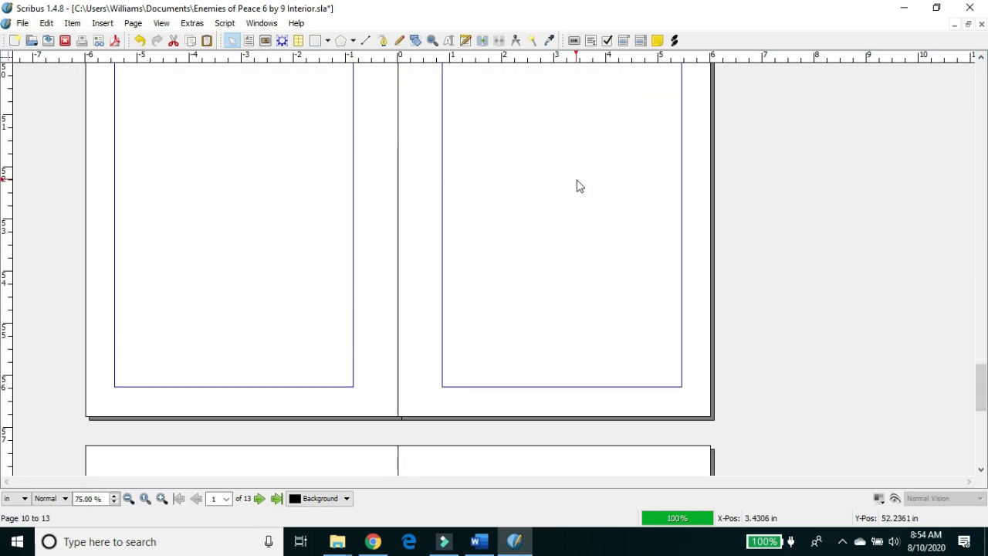
key("ctrl+v")
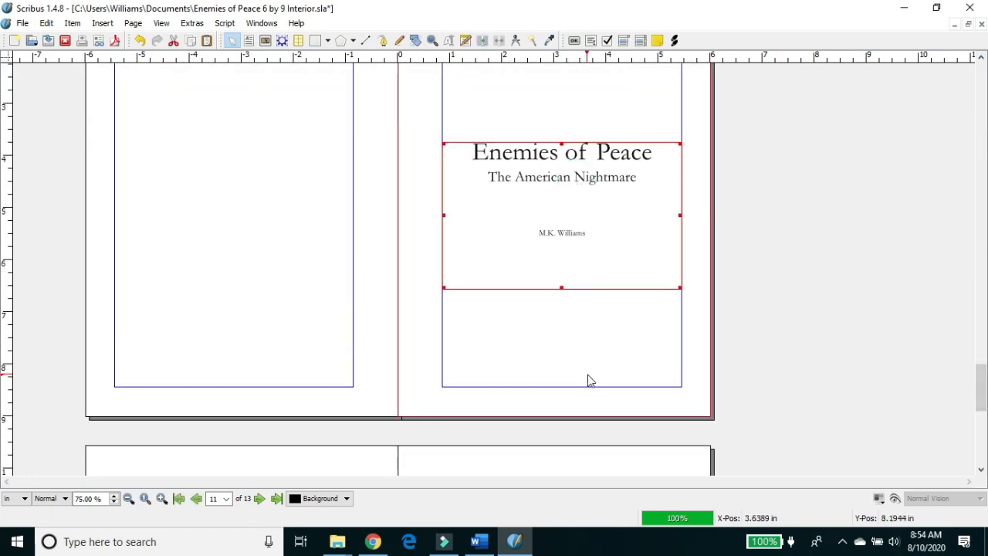
- Replace the author line in the page 11 frame with the eight-line poem copied from the Word manuscript, using the Story Editor
left_click(479, 541)
left_click_drag(502, 260, 778, 417)
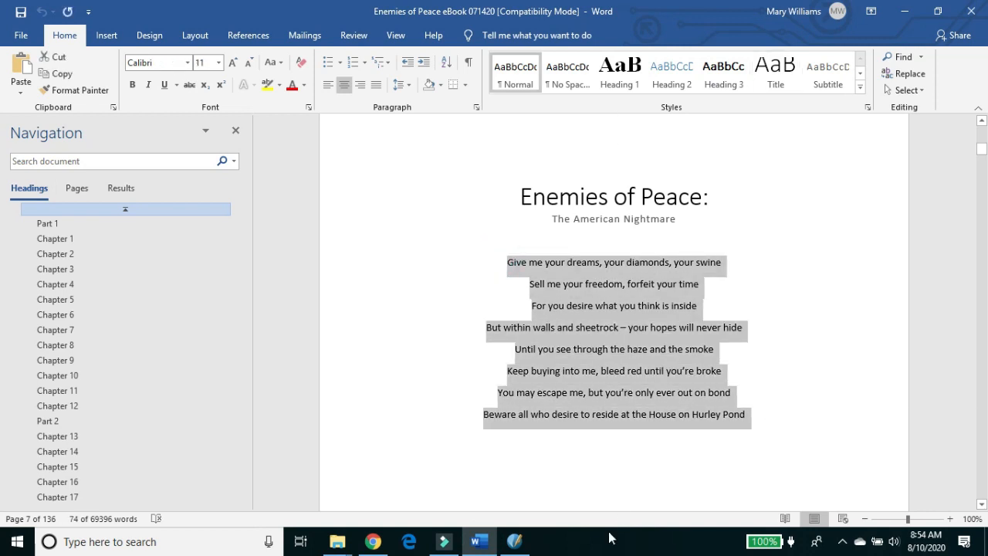
left_click(515, 541)
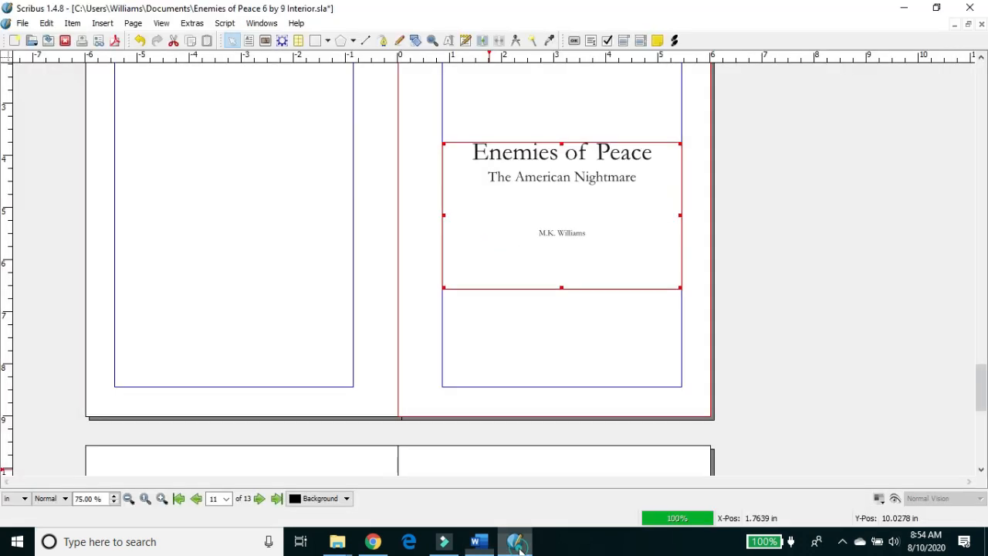
left_click(466, 41)
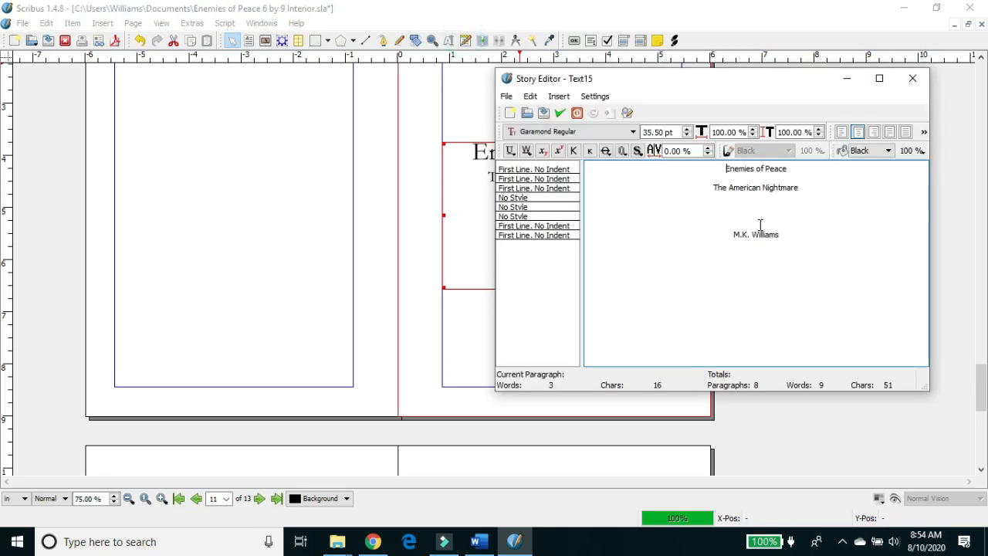
left_click_drag(734, 234, 759, 234)
type("Give me your dreams, your diamonds, your swine Sell me your freedom, forfeit your time For you desire what you think is inside But within walls and sheetrock – your hopes will never hide Until you see through the haze and the smoke Keep buying into me, bleed red until you're broke You may escape me, but you're only ever out on bond Beware all who desire to reside at the House on Hurley Pond")
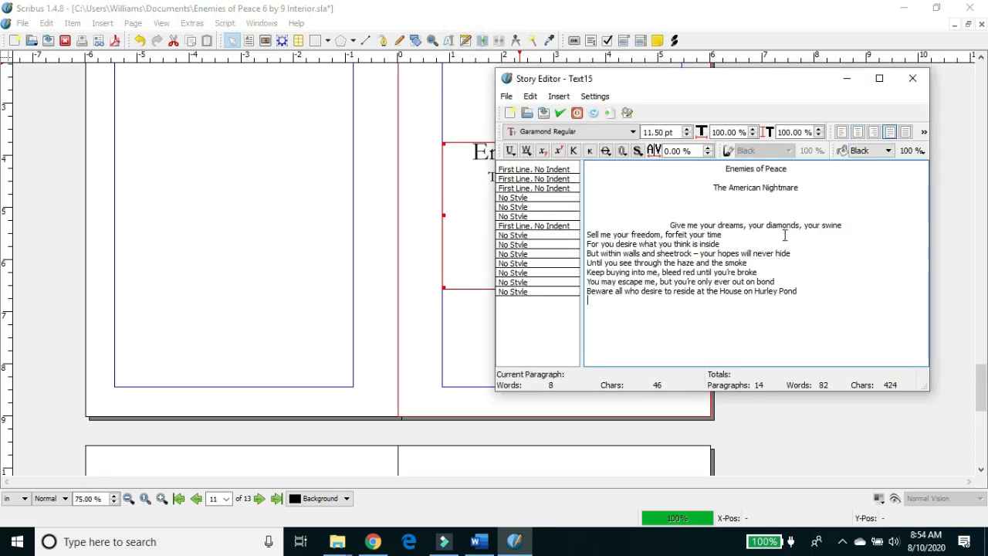
- Apply the First Line, No Indent style to each poem line that has No Style, from the second line through the last
double_click(565, 244)
left_click(568, 244)
left_click(581, 282)
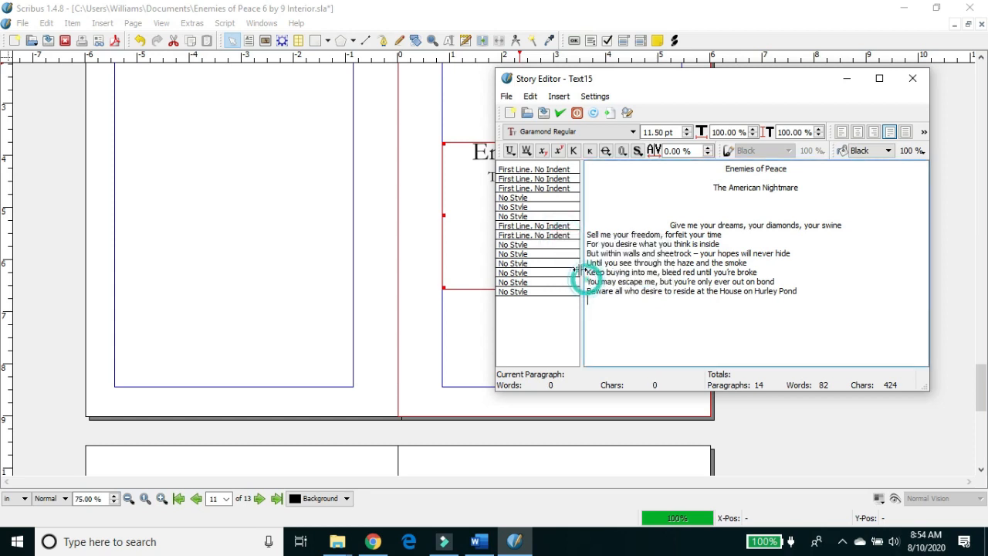
double_click(553, 247)
left_click(568, 251)
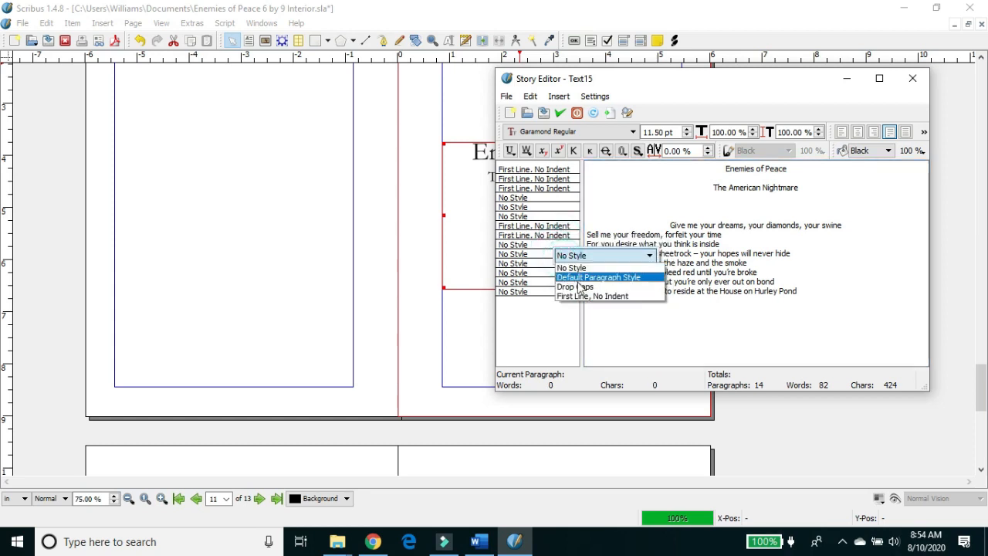
left_click(584, 297)
double_click(562, 262)
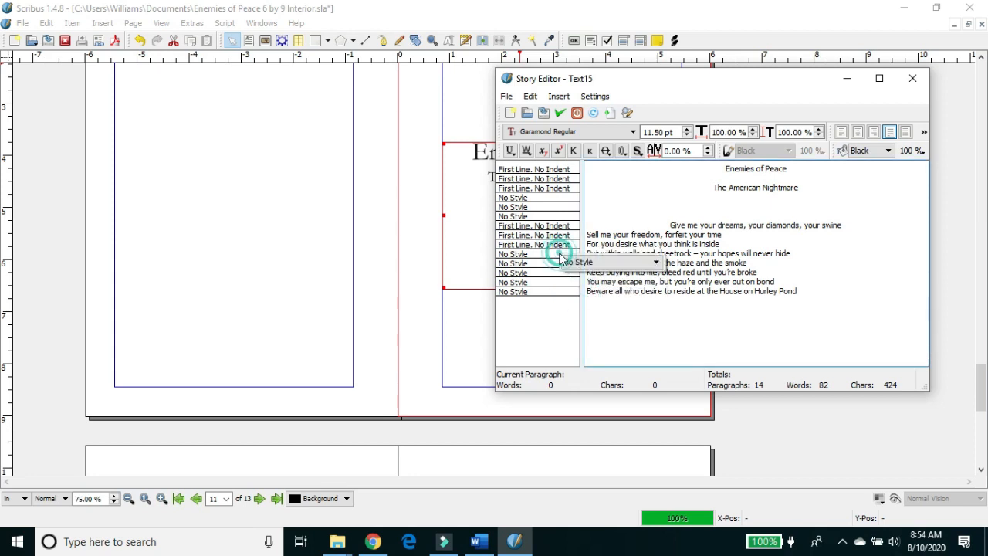
left_click(566, 262)
left_click(593, 308)
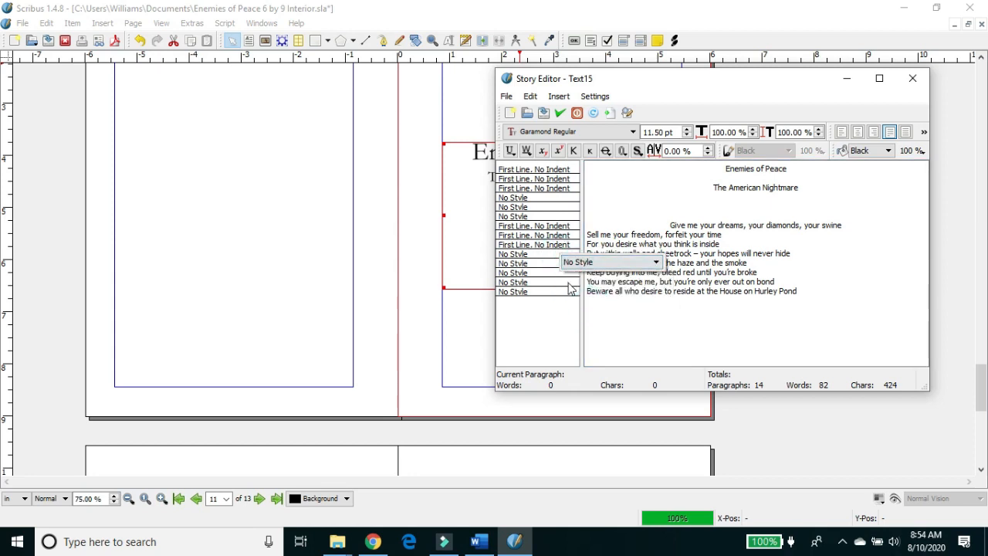
left_click(605, 262)
left_click(617, 302)
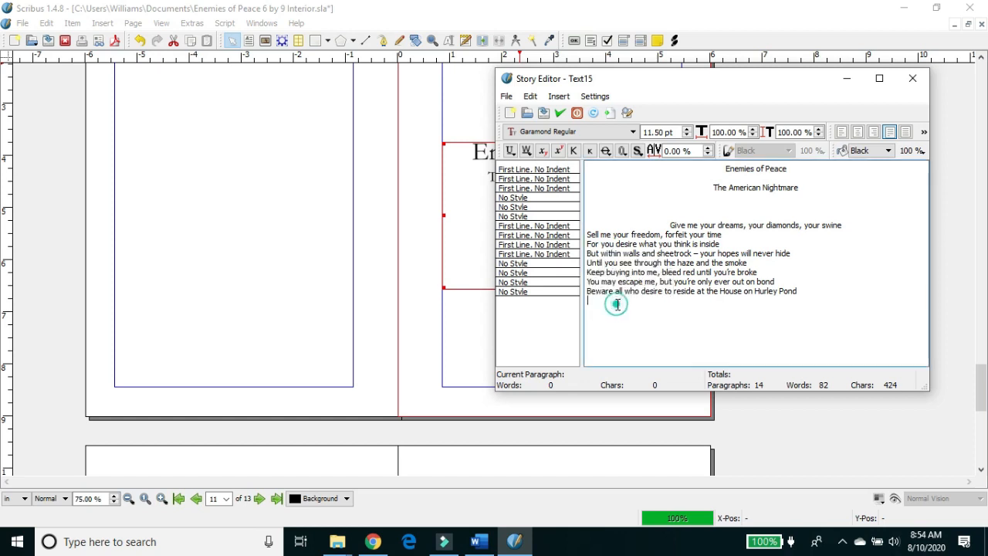
double_click(566, 267)
left_click(587, 270)
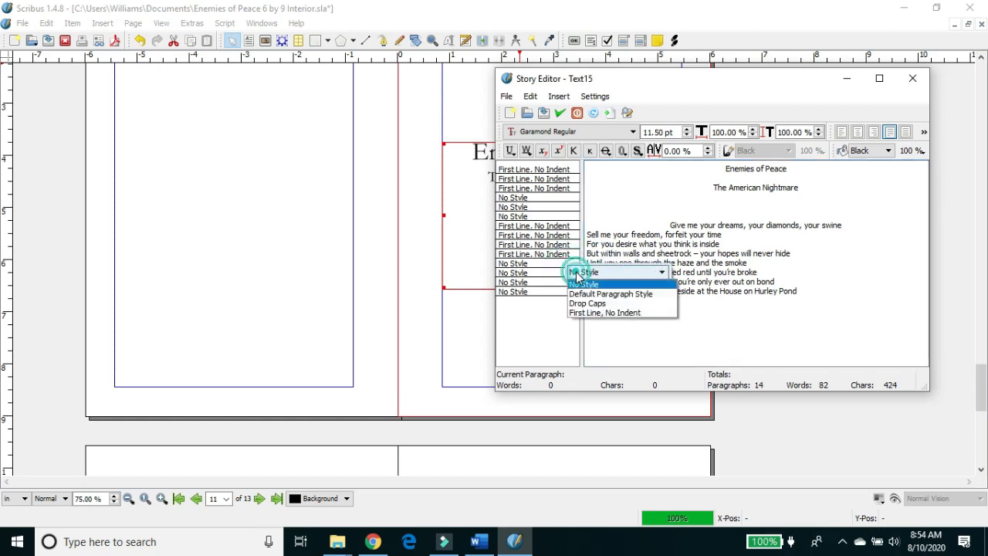
left_click(597, 312)
double_click(563, 276)
left_click(587, 280)
left_click(598, 323)
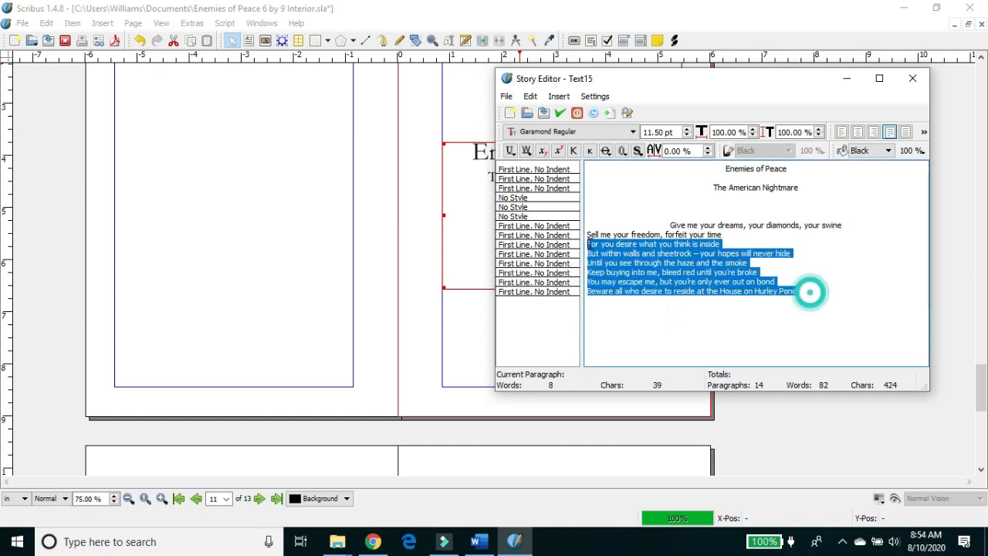
- Center the remaining poem lines and extend the updated page 11 frame upward by about 1.2 in to fit the poem
left_click_drag(589, 244, 569, 240)
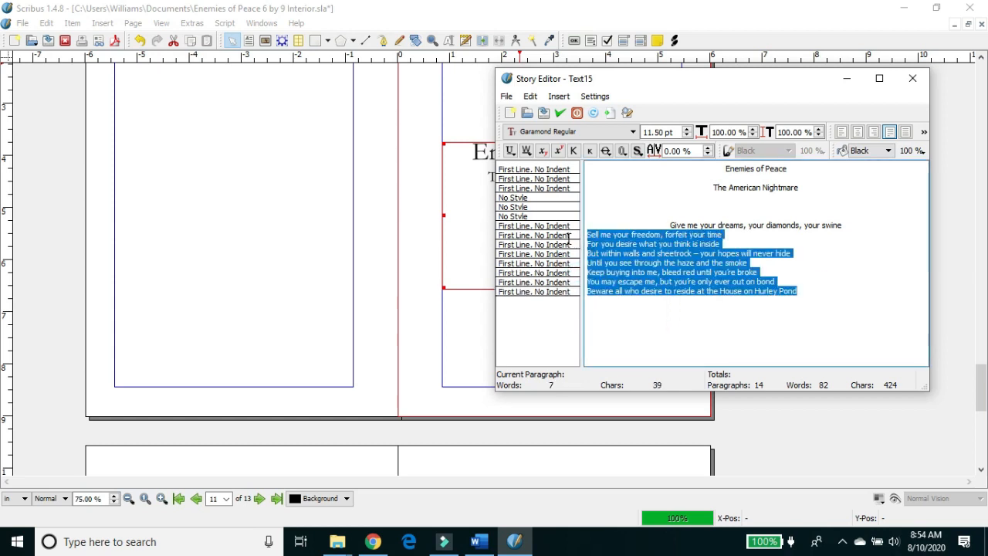
left_click(857, 134)
left_click(560, 113)
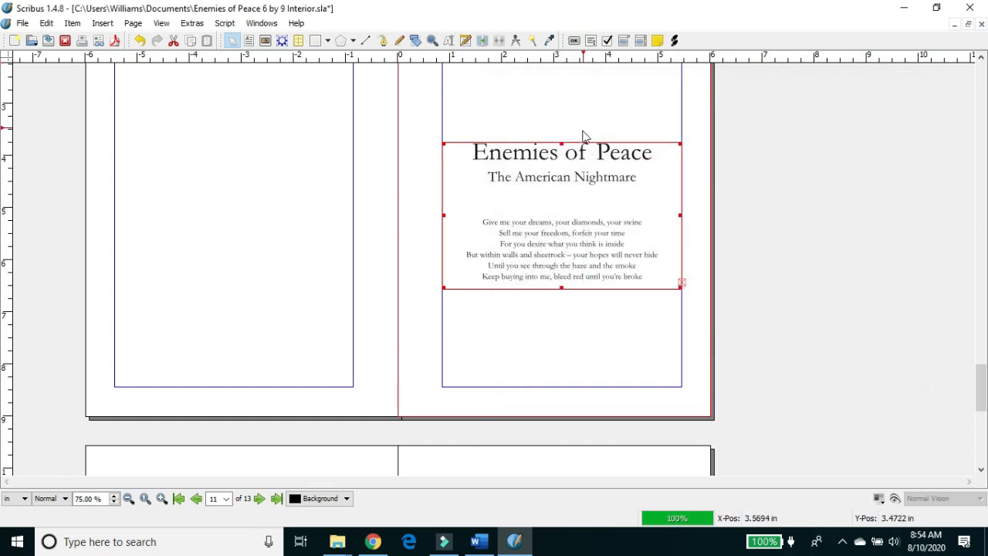
left_click_drag(562, 143, 556, 80)
- Check the Part 1 opening that follows the poem in the Word manuscript and return to Scribus
left_click_drag(981, 388, 983, 411)
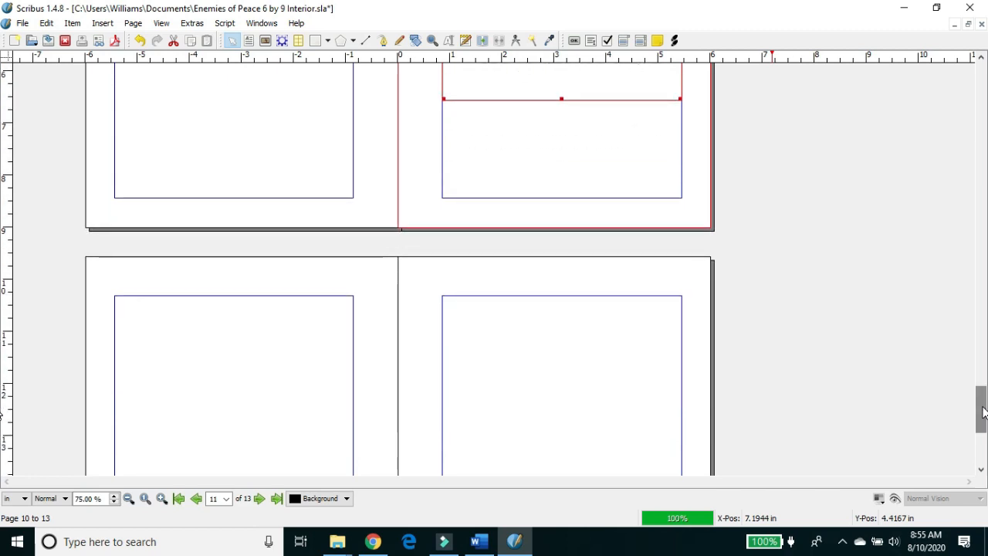
left_click(481, 544)
scroll(591, 397, "down", 5)
key("Down")
key("Down")
key("Down")
key("Down")
key("Down")
key("Down")
key("Down")
key("Down")
key("Down")
key("Down")
key("Down")
key("Down")
key("Down")
key("Down")
key("Down")
key("Down")
key("Down")
key("Down")
key("Down")
key("Down")
key("Down")
key("Down")
scroll(593, 397, "up", 6)
scroll(592, 397, "up", 6)
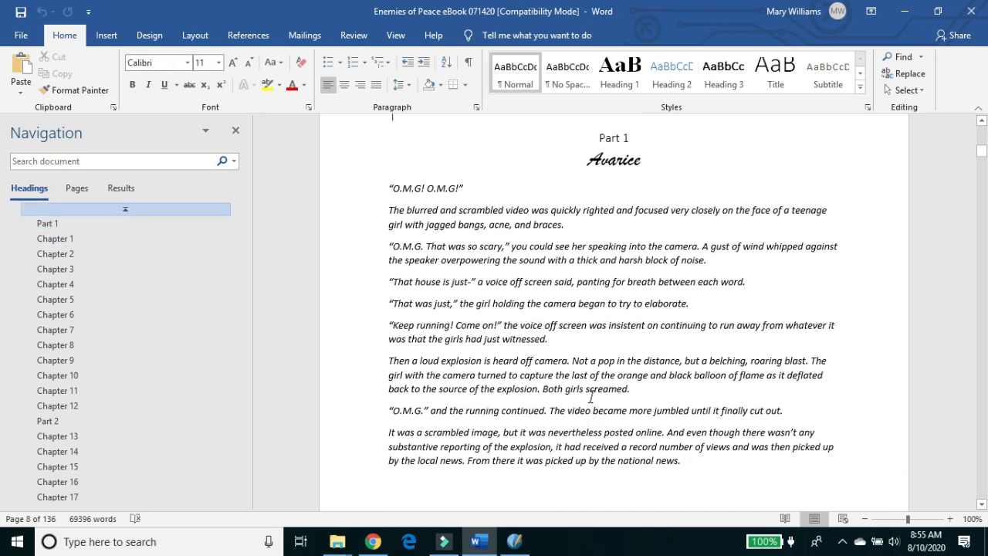
left_click(514, 542)
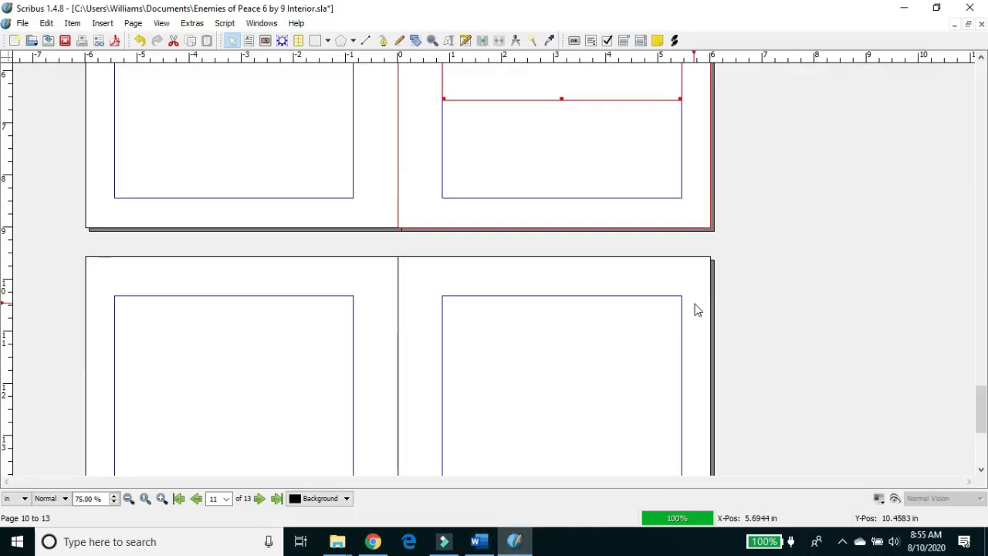
- Draw a text frame about 4.5 in wide and 1.1 in tall between the page 13 margins, about 2.4 in down the page
left_click_drag(979, 392, 986, 429)
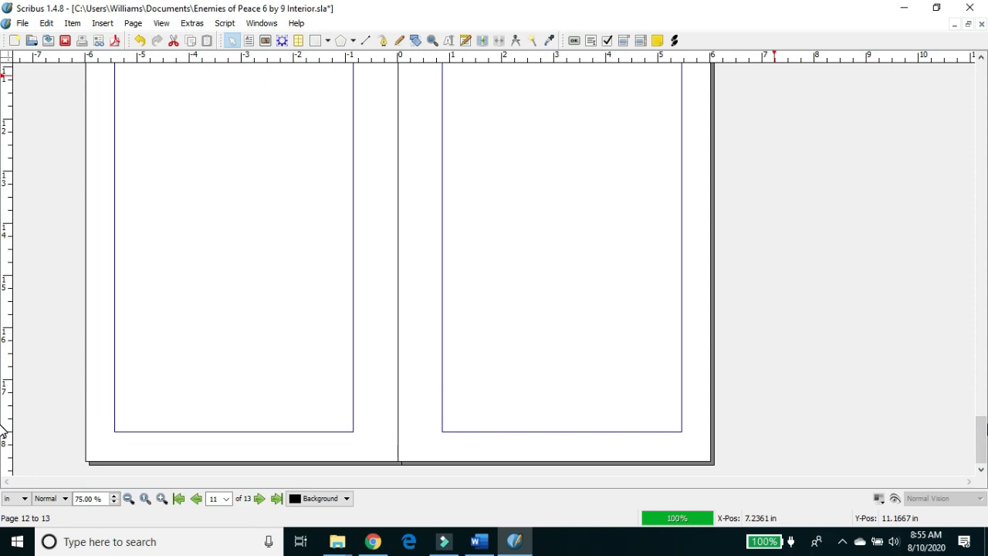
left_click_drag(985, 430, 986, 437)
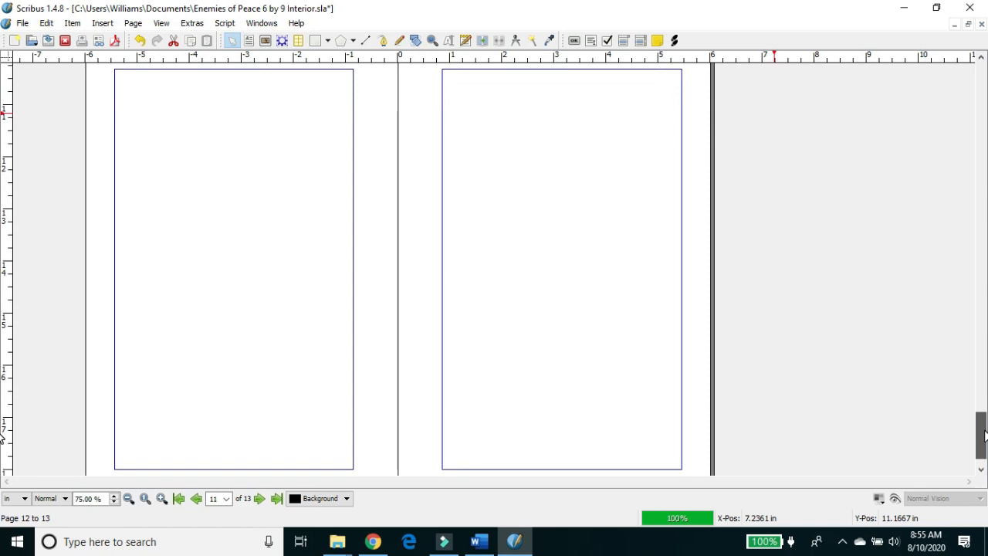
left_click(465, 41)
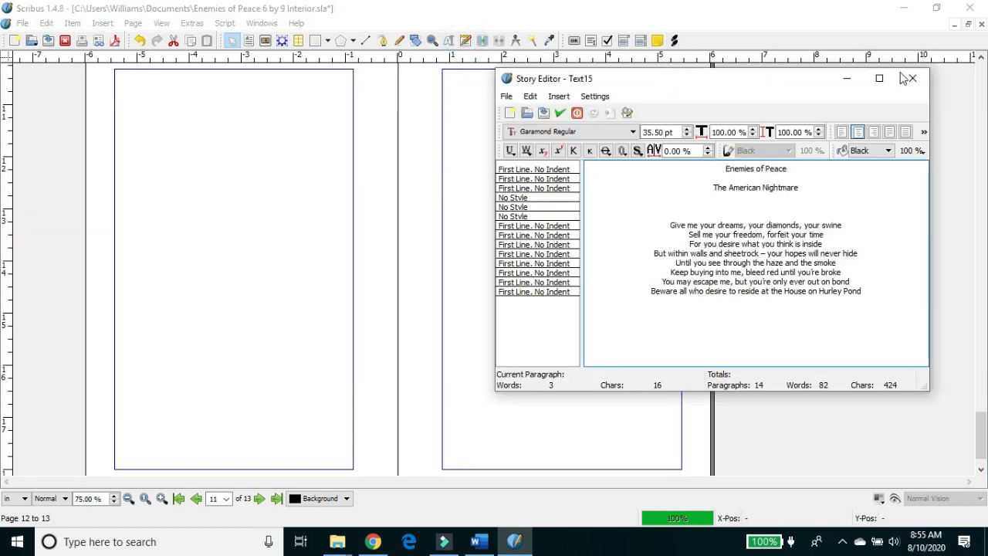
left_click(908, 78)
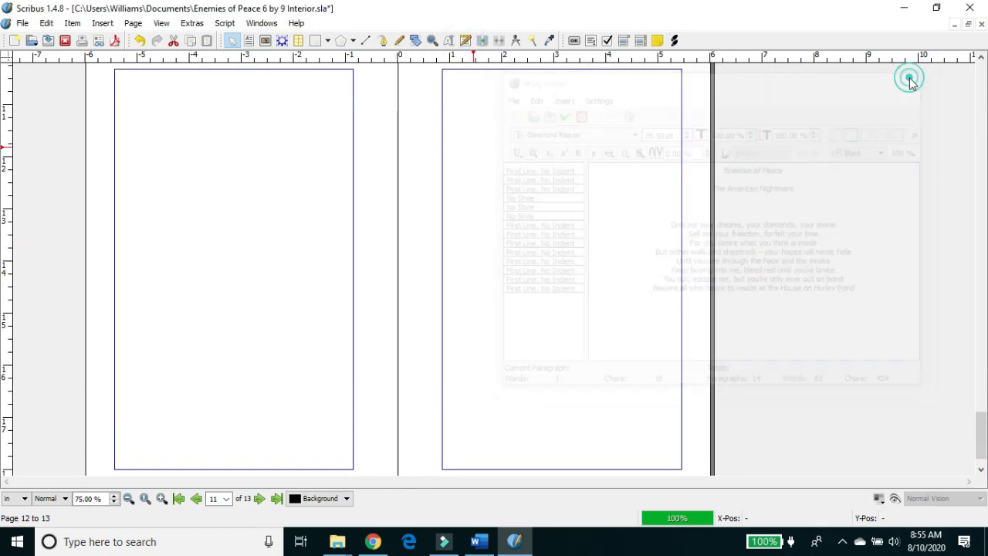
left_click(249, 41)
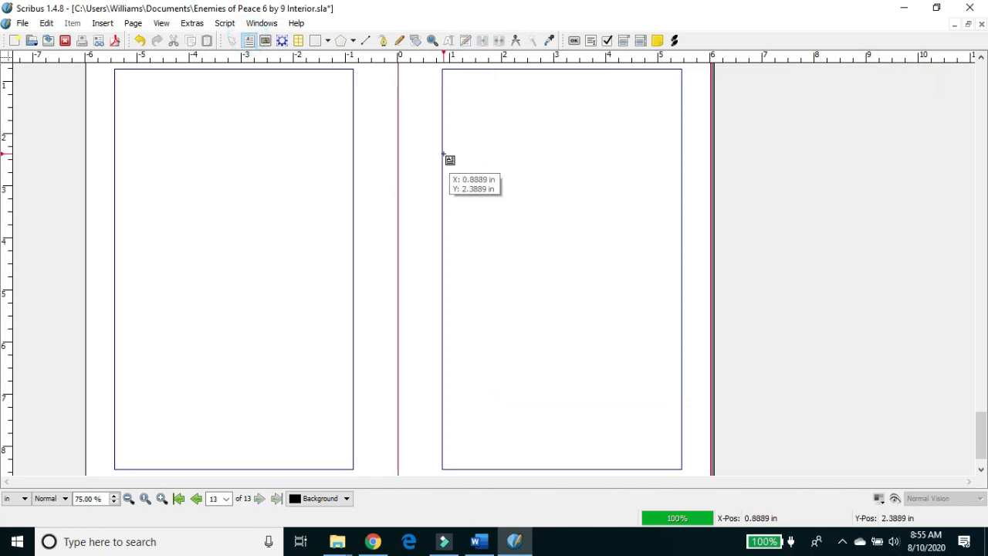
left_click_drag(444, 153, 680, 210)
- Enter "Part 1" and "Avarice" on separate lines in the page 13 frame using the Story Editor
left_click(466, 42)
type("Part 1")
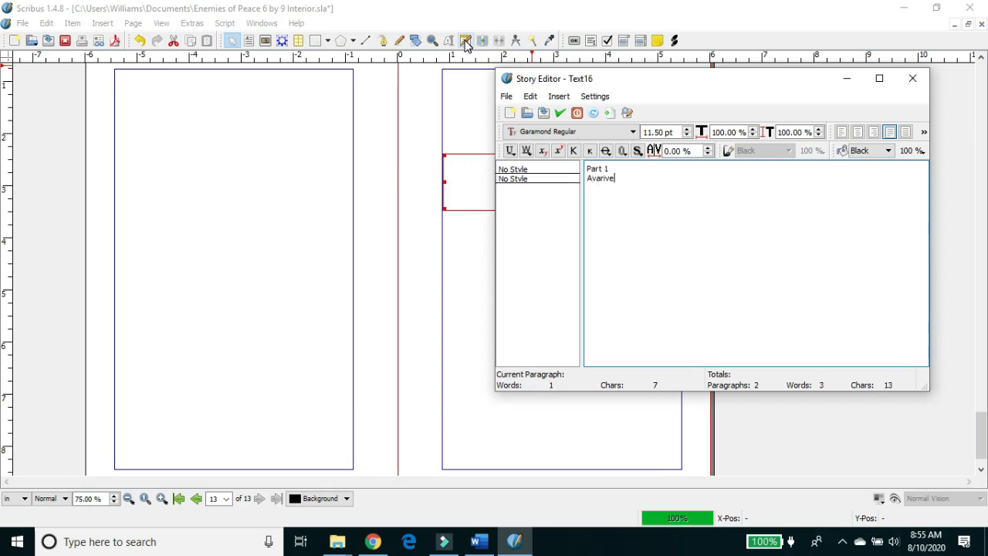
key("BackSpace")
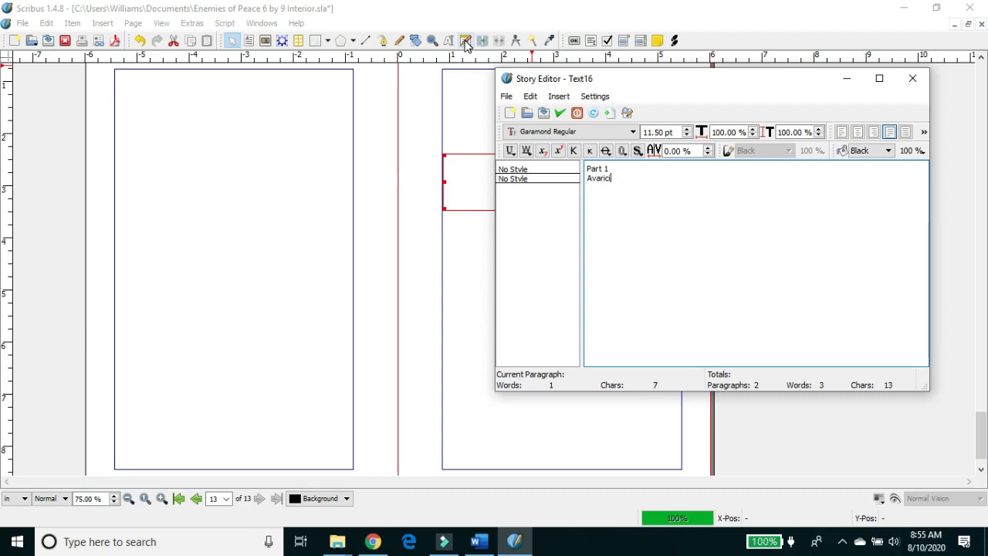
left_click(615, 178)
- Apply the "First Line, No Indent" style to the "Part 1" and "Avarice" lines and center both
left_click(557, 174)
left_click(572, 176)
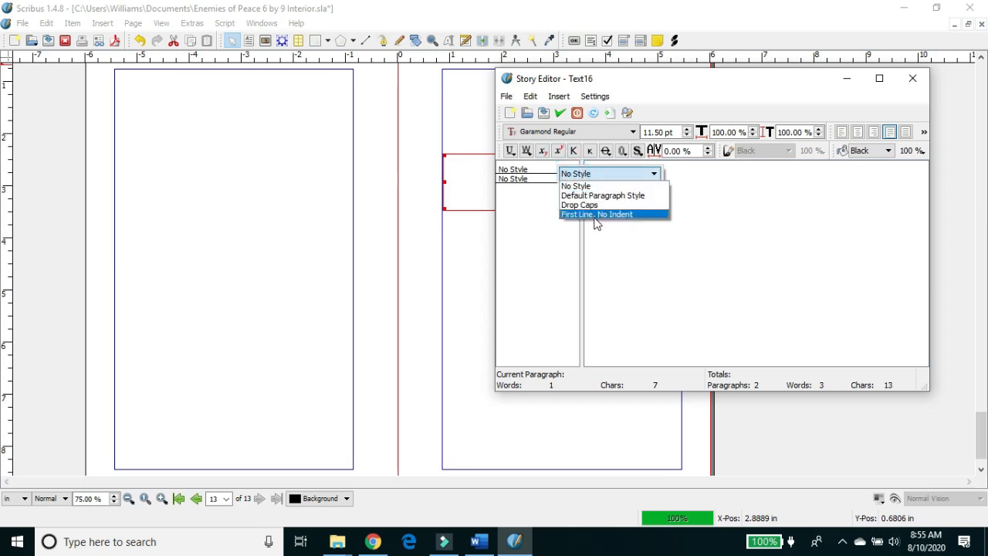
left_click(595, 215)
left_click(569, 186)
left_click(577, 190)
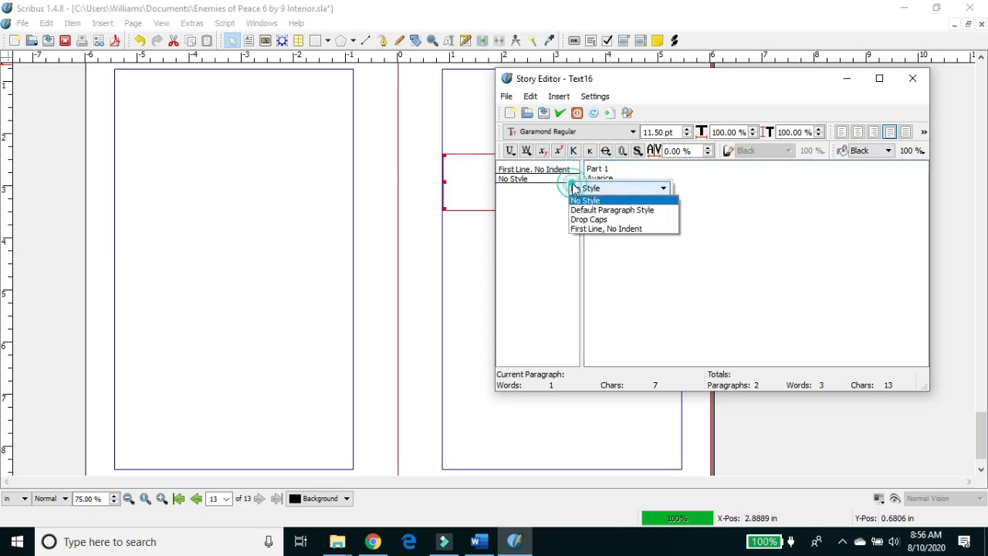
left_click(589, 226)
left_click_drag(620, 178, 568, 165)
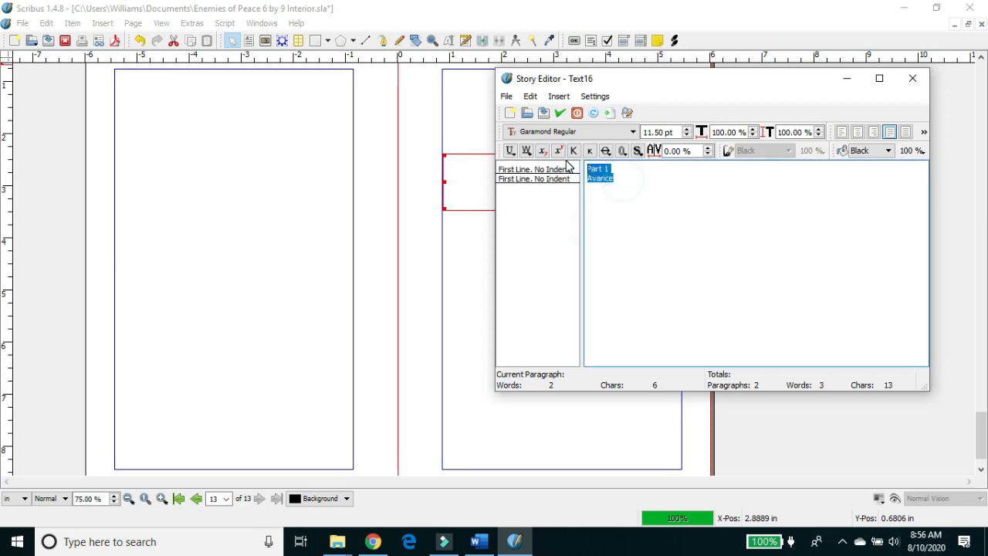
left_click(859, 132)
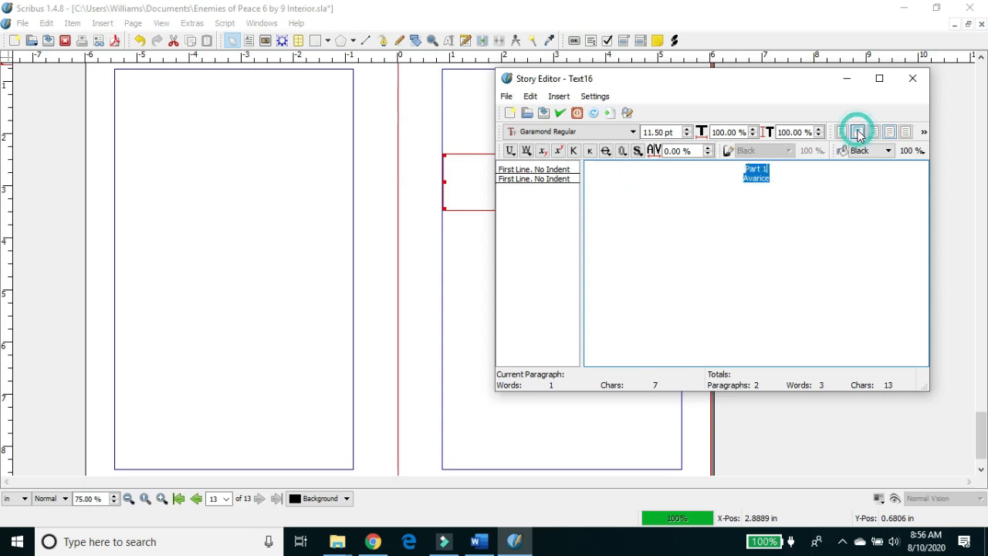
- Set the font size of "Part 1" to 17.50 pt and of "Avarice" to 15.50 pt
left_click(790, 168)
left_click_drag(769, 169, 734, 169)
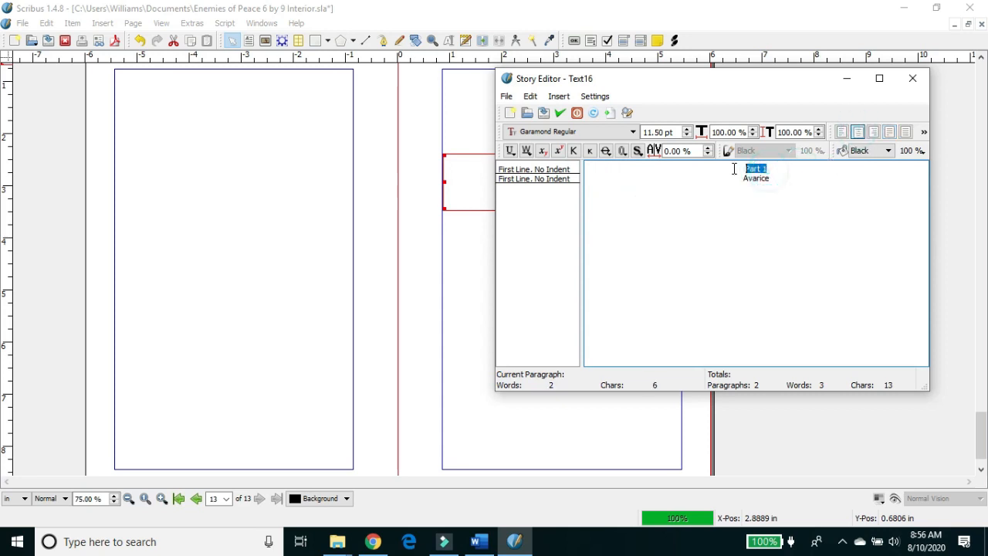
double_click(688, 131)
left_click(687, 130)
left_click(687, 130)
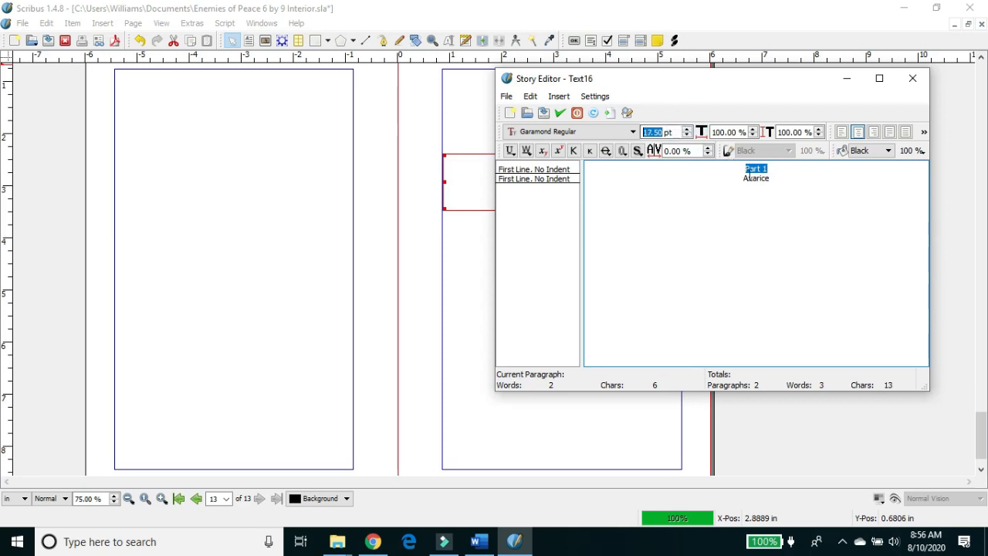
left_click_drag(769, 178, 748, 179)
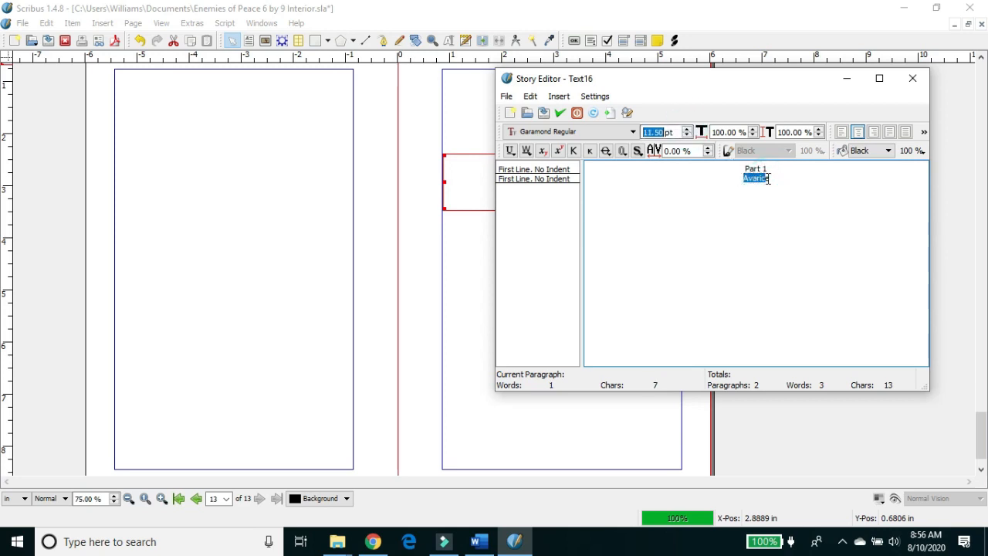
double_click(765, 177)
left_click(687, 129)
left_click(687, 129)
left_click(687, 129)
left_click(687, 129)
- Set "Part 1" in Garamond Bold and "Avarice" in Garamond Italic, and update the page 13 title frame
left_click(774, 169)
left_click_drag(770, 170, 738, 171)
left_click(594, 132)
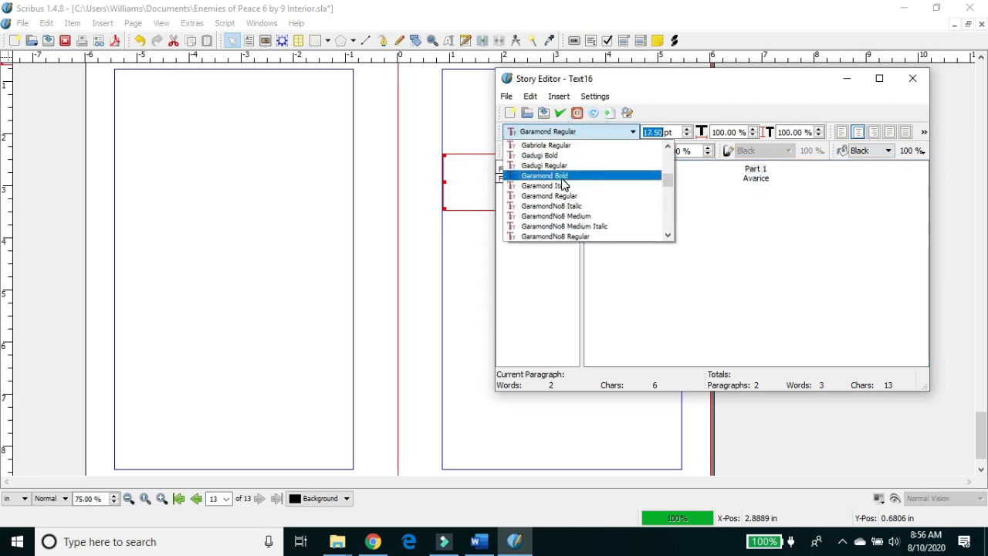
left_click(767, 196)
double_click(772, 178)
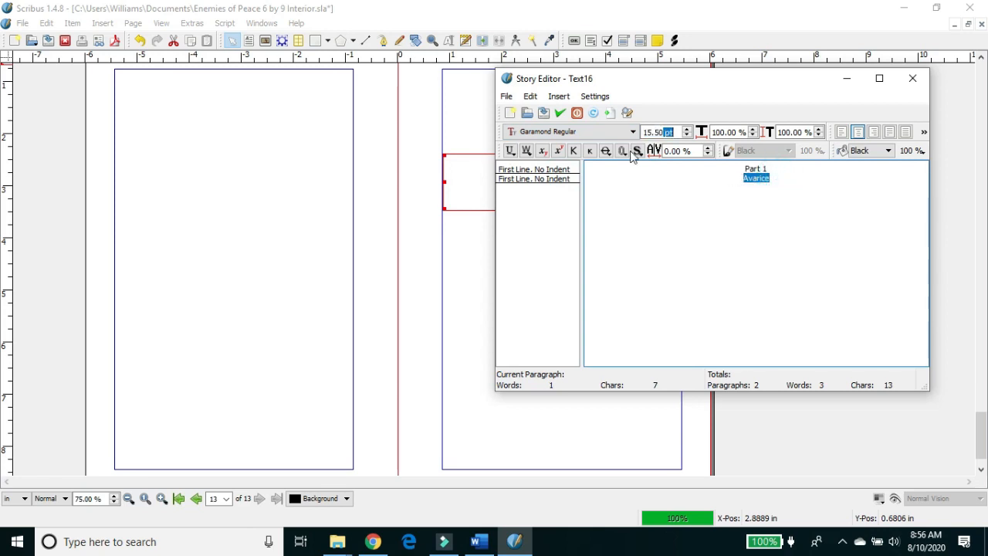
left_click(581, 132)
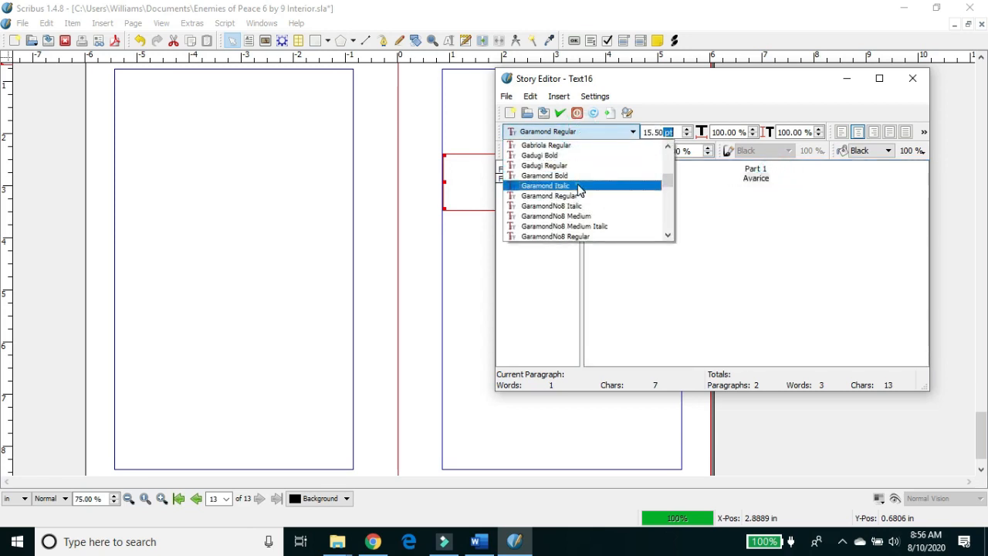
key("Escape")
left_click(560, 113)
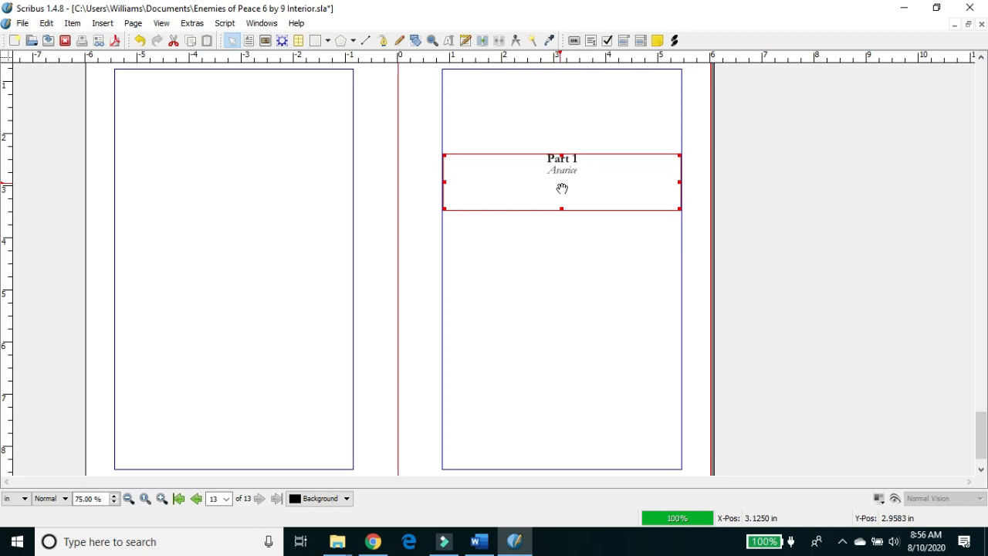
- Shorten the title frame to about 0.6 in tall and draw a text frame between the margins from about 3.5 in down to the bottom margin
left_click_drag(563, 208, 562, 186)
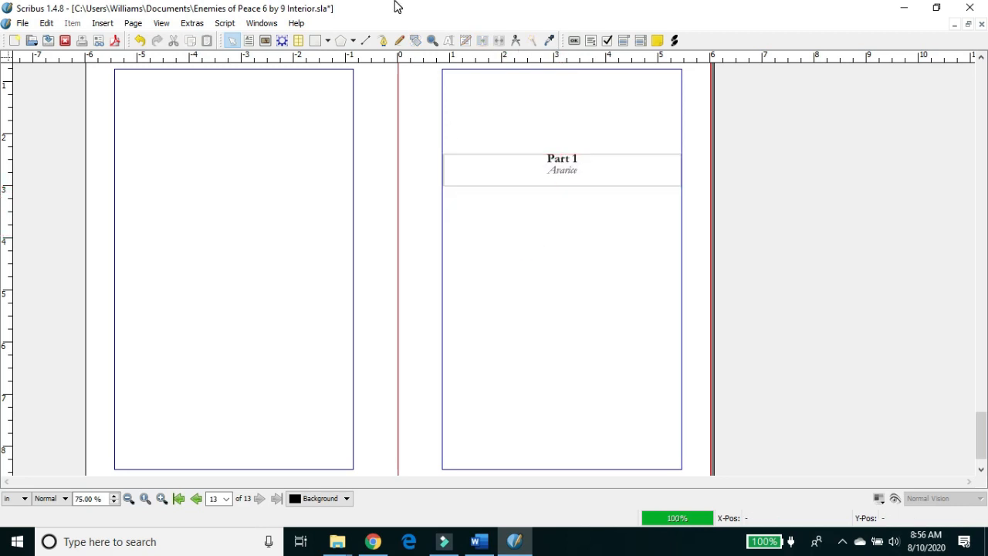
left_click(248, 42)
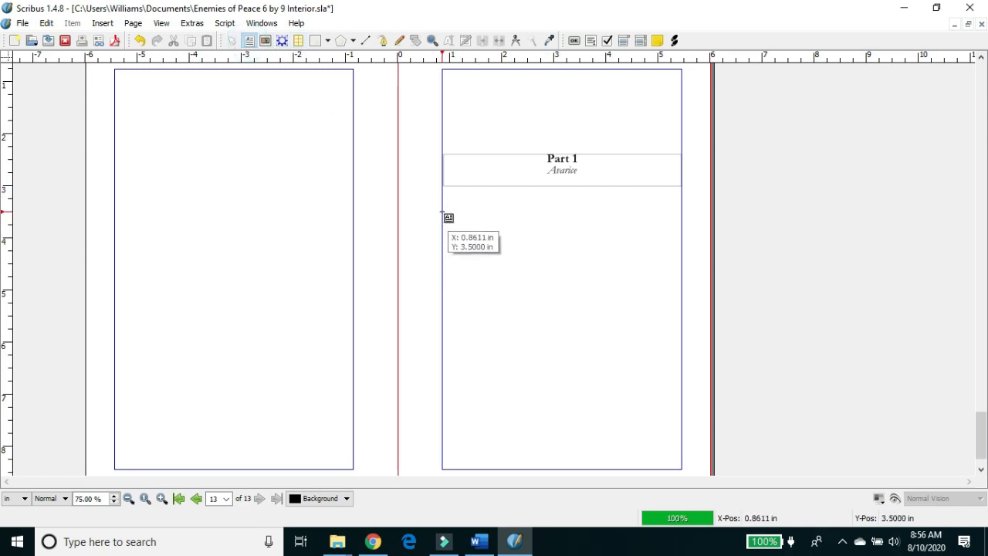
left_click_drag(442, 213, 682, 469)
- Copy the italic Part 1 opening passage from the Word manuscript into the new Scribus frame using the Story Editor
left_click(466, 42)
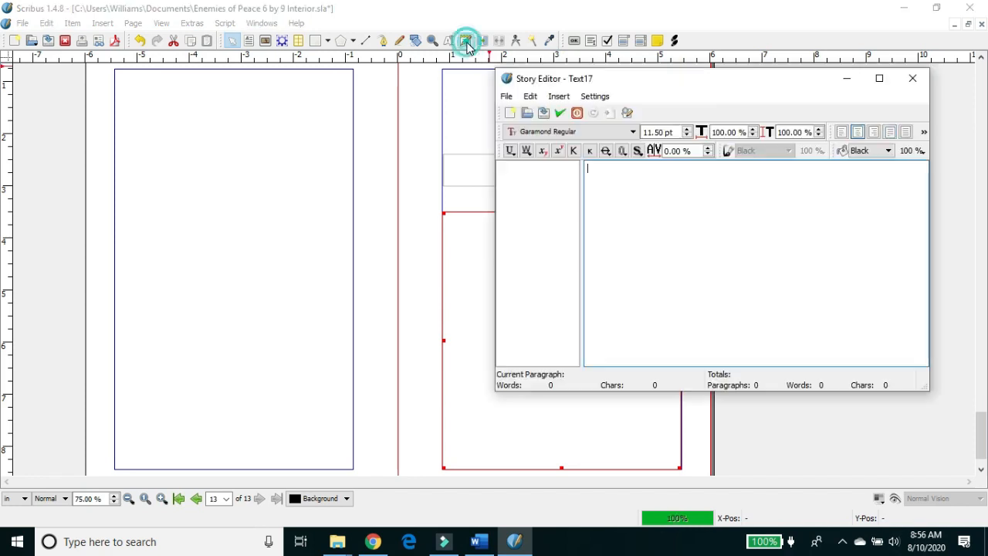
left_click(479, 542)
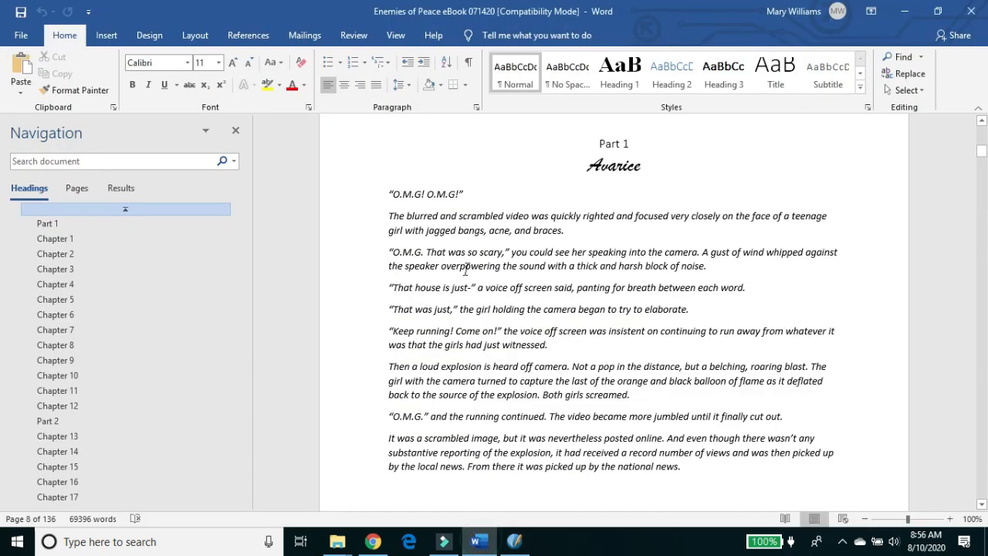
left_click_drag(386, 194, 743, 473)
key("ctrl+c")
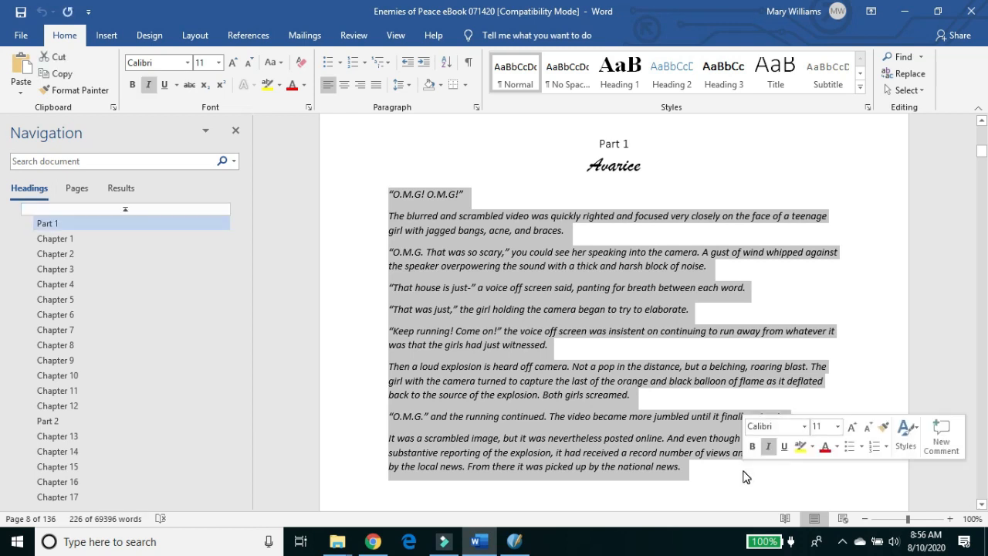
left_click(515, 542)
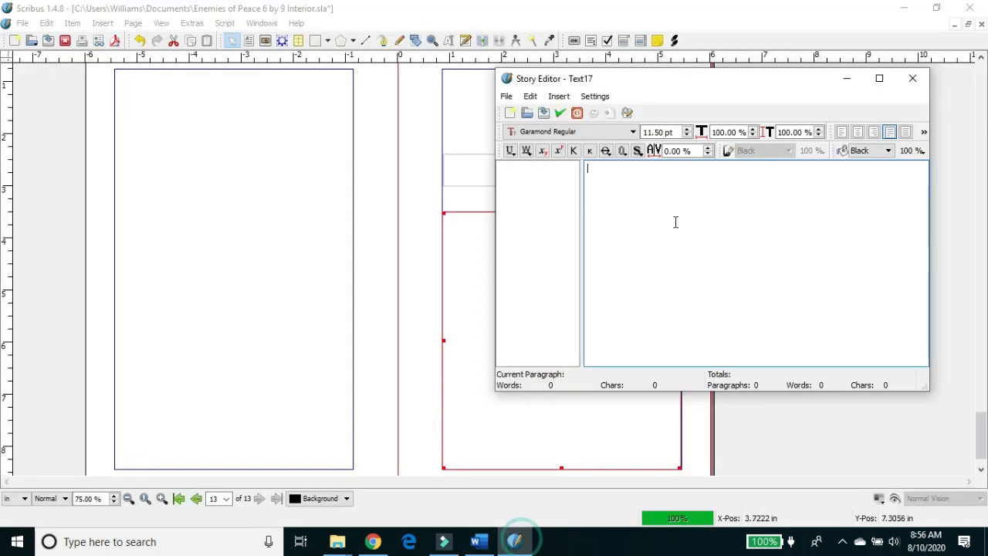
key("ctrl+v")
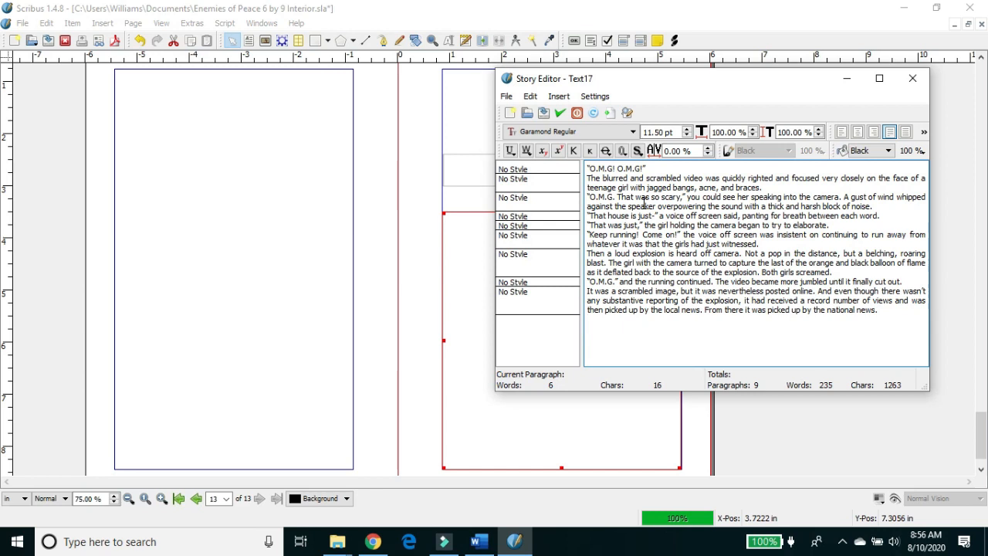
- Apply the Drop Caps style to the first paragraph, set the whole passage in Garamond Italic, and update the frame
left_click(550, 169)
left_click(553, 175)
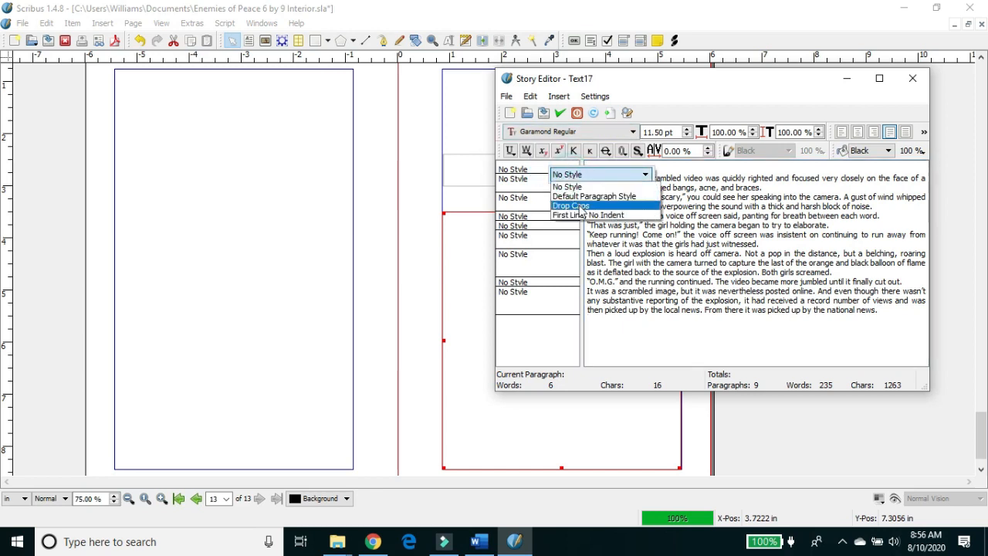
left_click(579, 205)
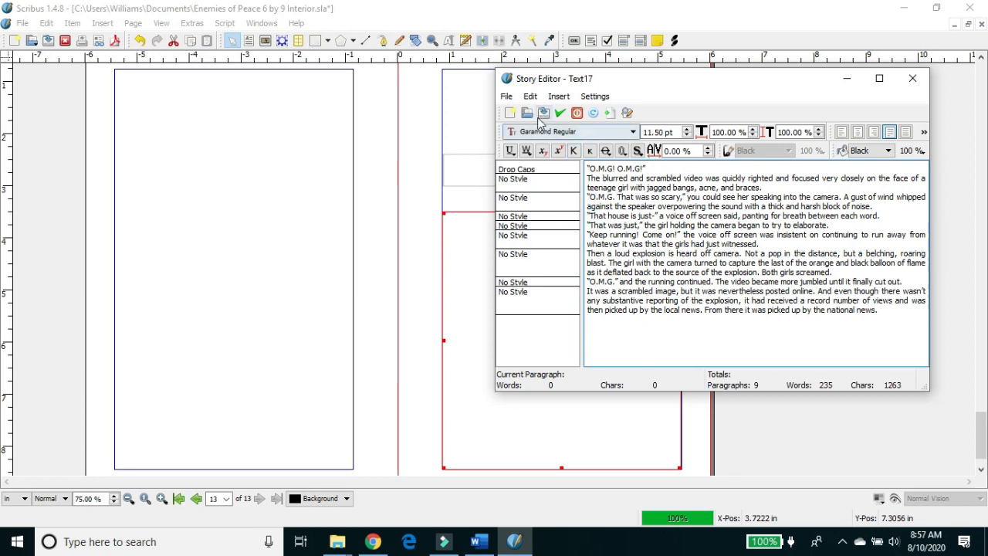
left_click_drag(898, 308, 527, 155)
left_click(567, 132)
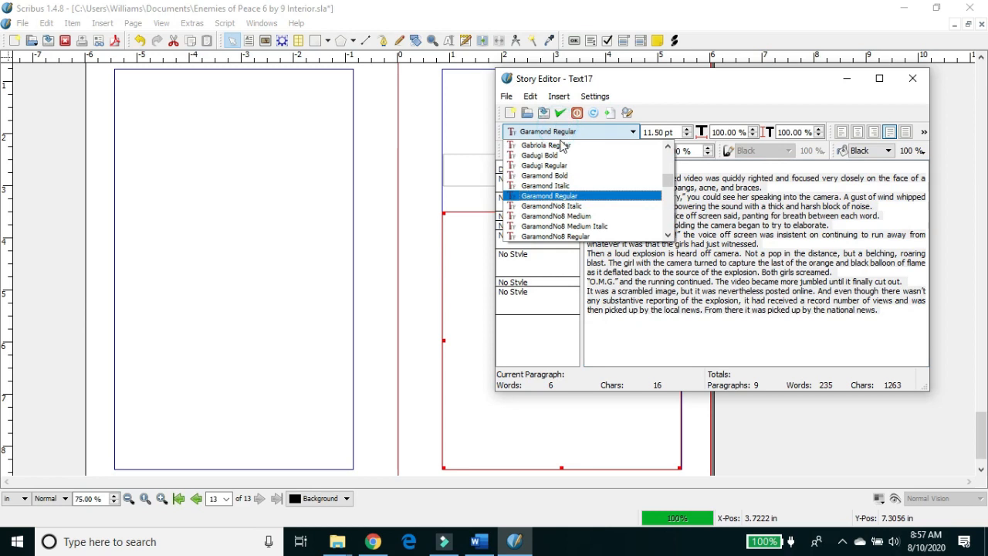
left_click(564, 189)
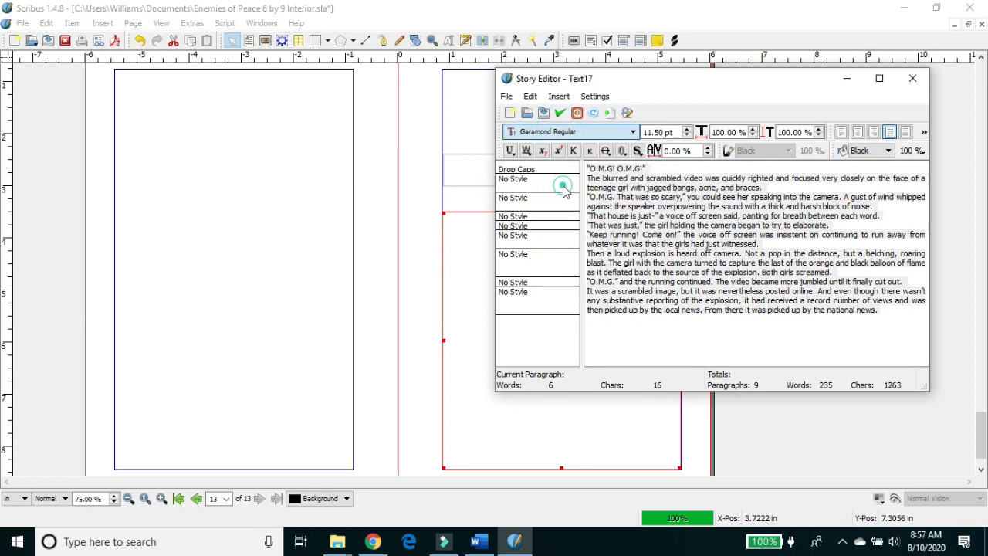
left_click(560, 113)
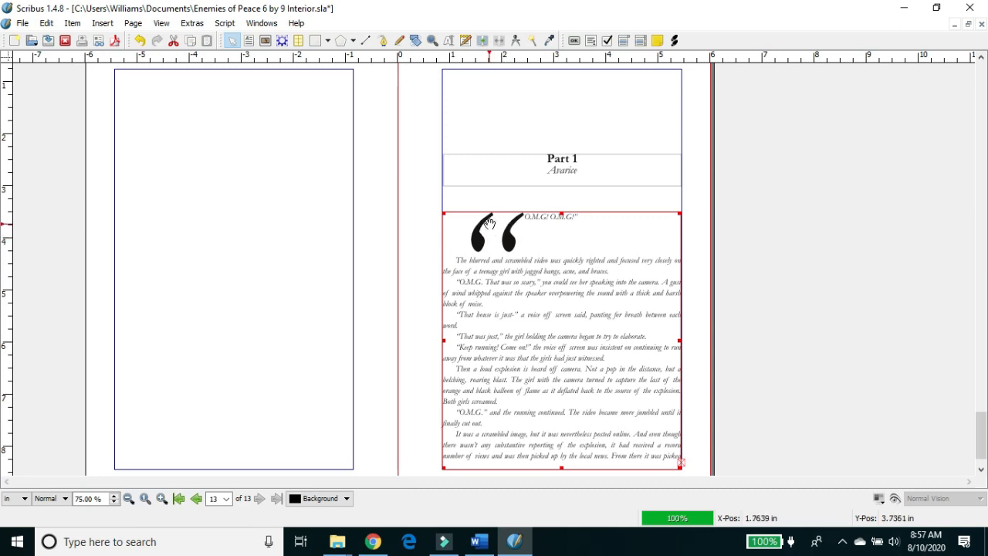
- Delete the opening quotation mark before the first "O.M.G!" and update the frame
left_click(465, 40)
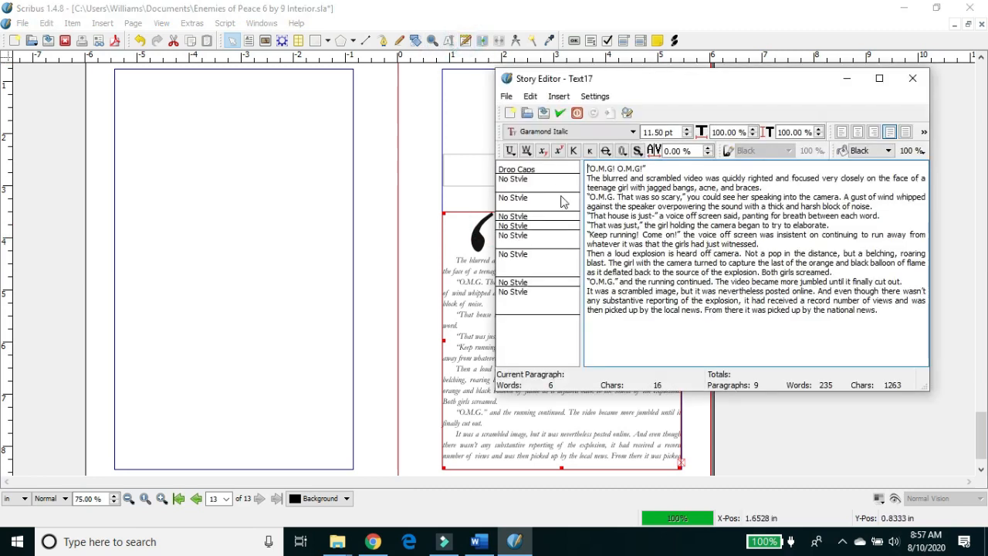
key("Delete")
left_click(560, 113)
left_click(584, 234)
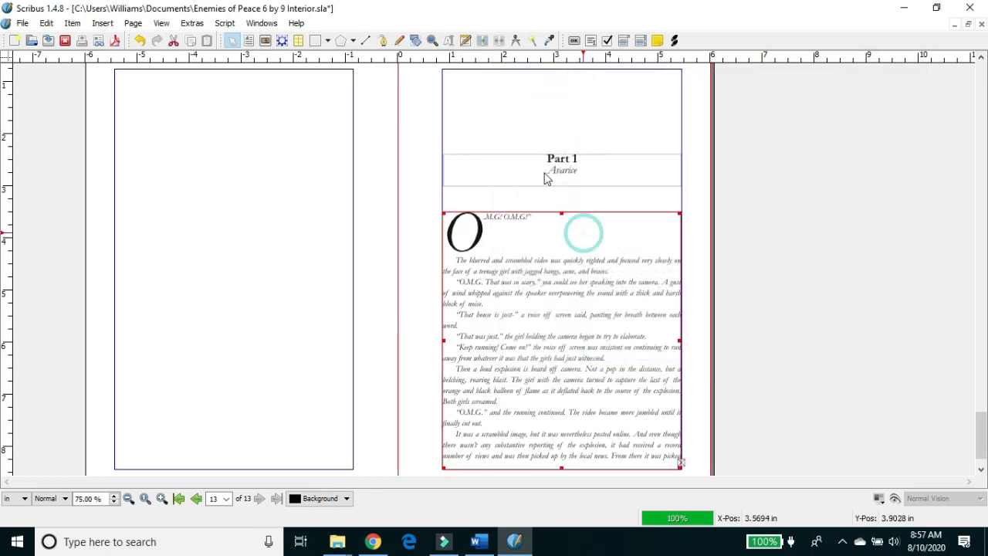
- Join the "The blurred and scrambled video" paragraph to the "O.M.G!" line with a wide gap between them, and update the frame
left_click(465, 42)
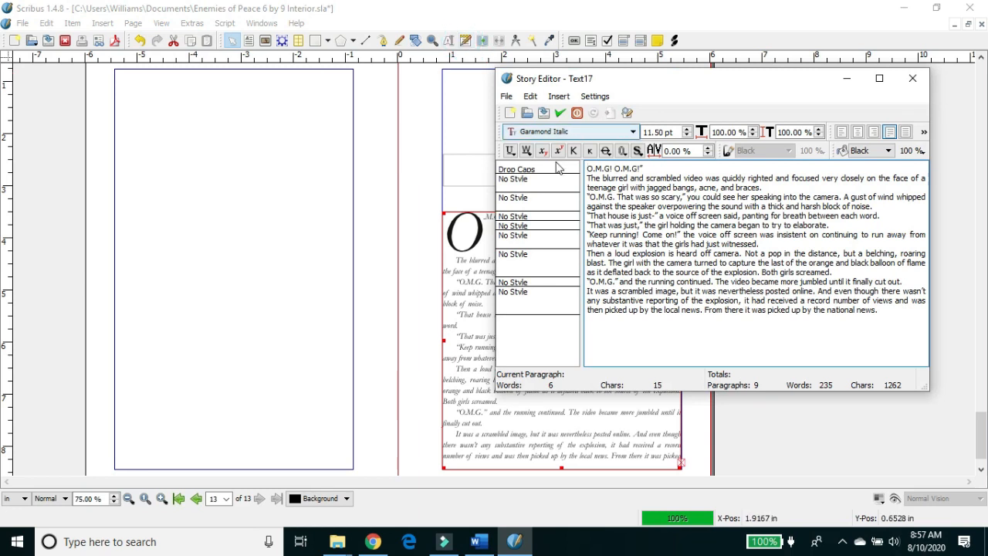
left_click(589, 178)
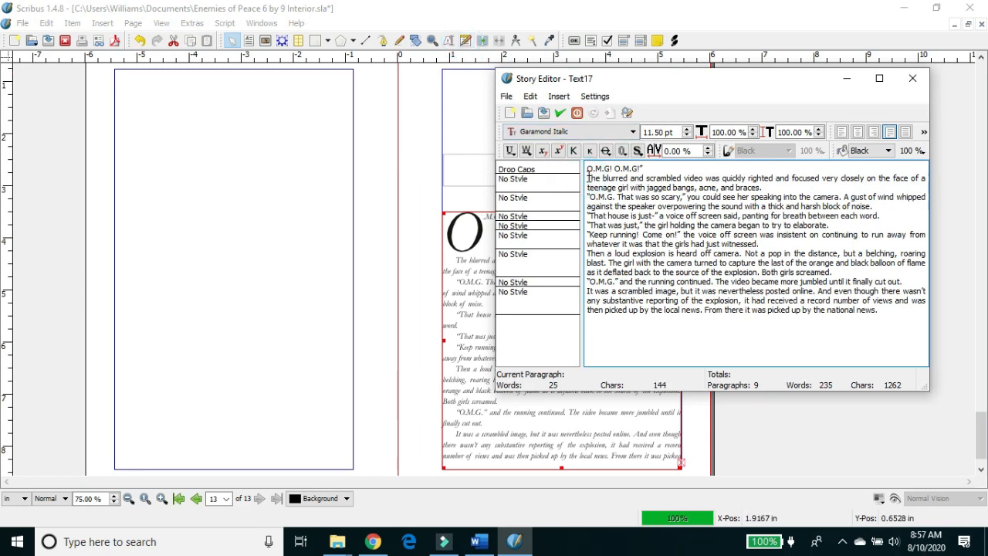
key("BackSpace")
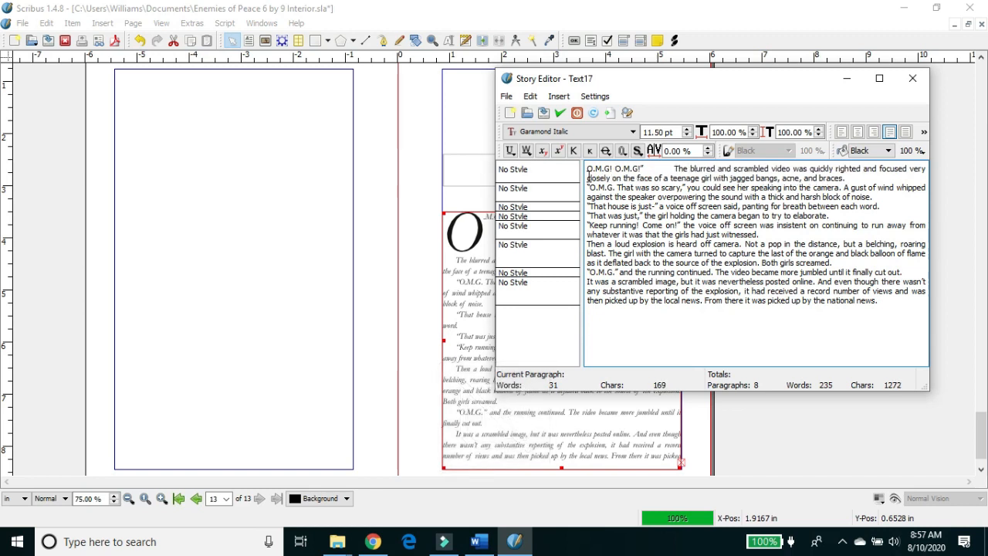
left_click(560, 112)
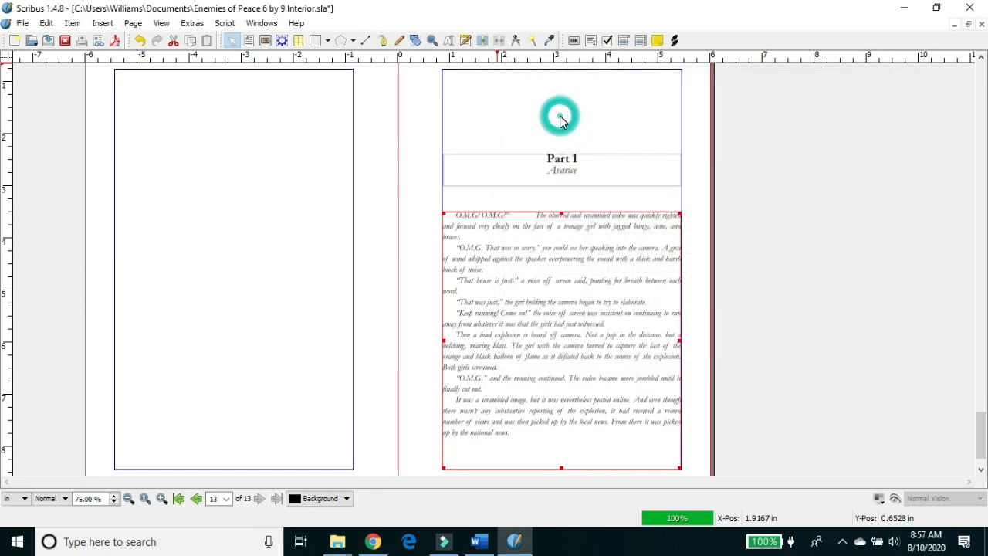
- Reapply the Drop Caps style to the merged first paragraph and update the frame
left_click(466, 40)
left_click(518, 171)
left_click(528, 169)
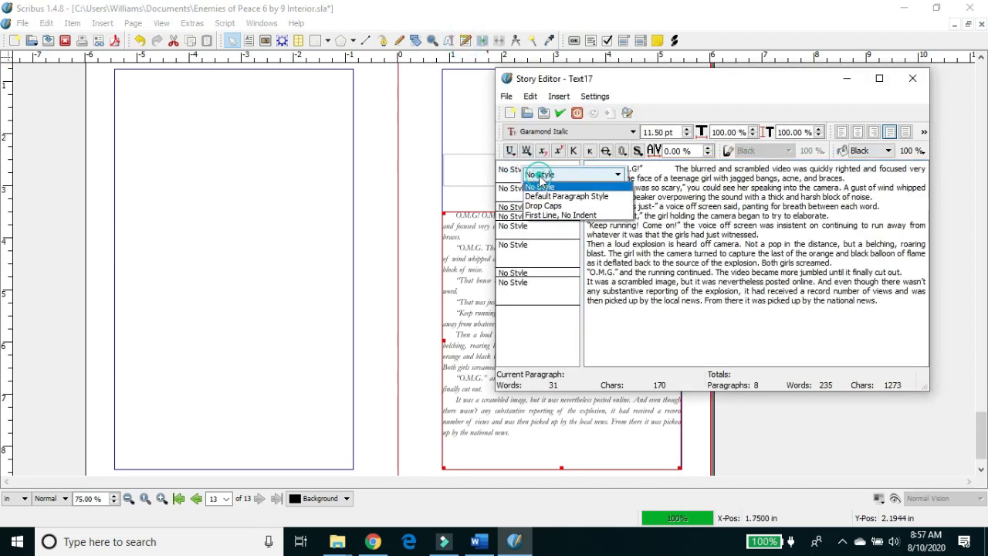
left_click(554, 206)
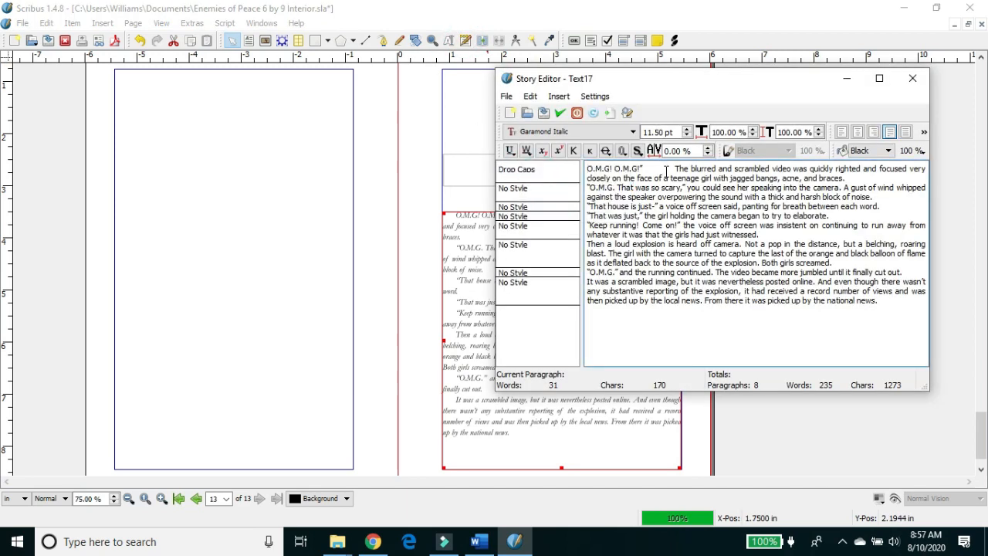
left_click(561, 114)
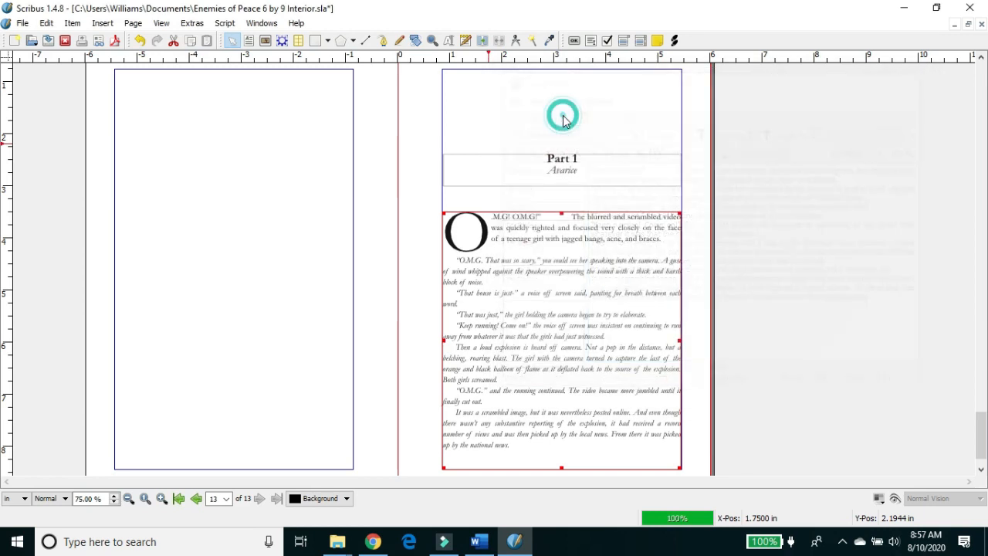
- Widen the gap before "The blurred and scrambled video" in the first paragraph until that sentence wraps onto the second line
double_click(571, 222)
left_click(573, 218)
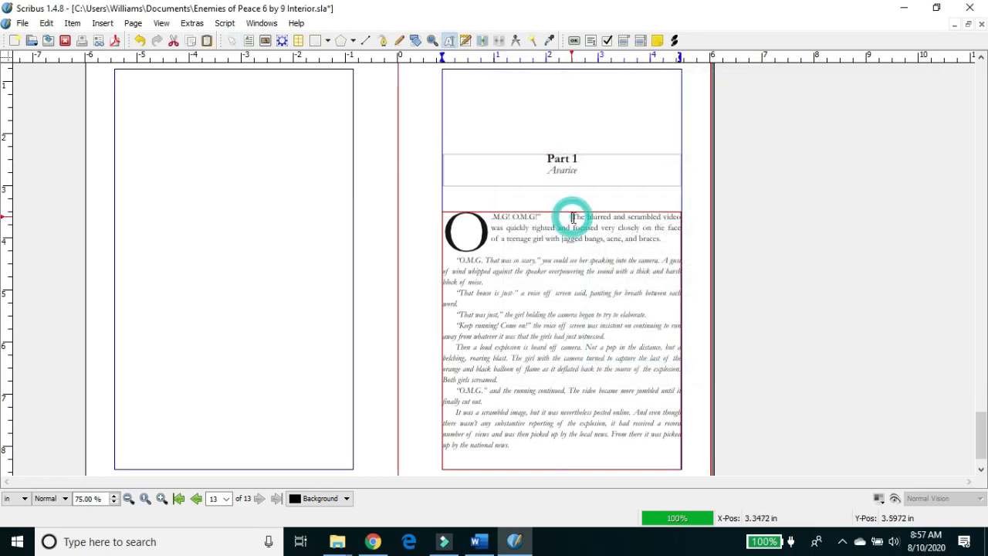
key("Tab")
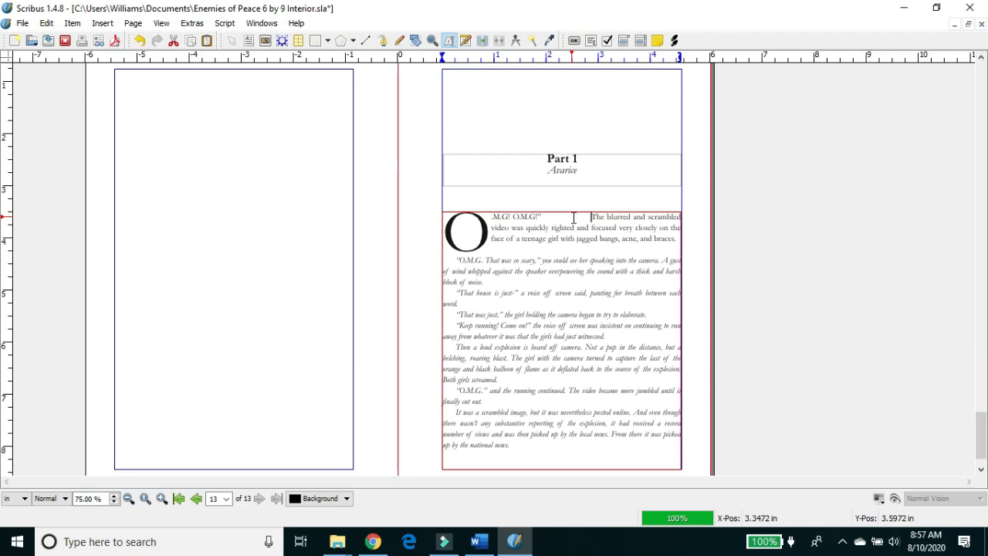
key("Tab")
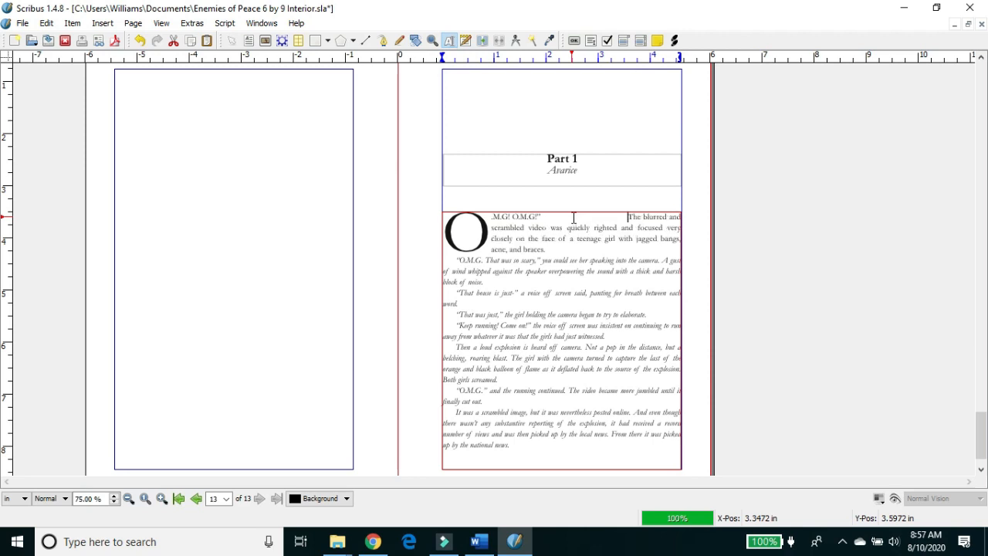
key("Tab")
key("Tab")
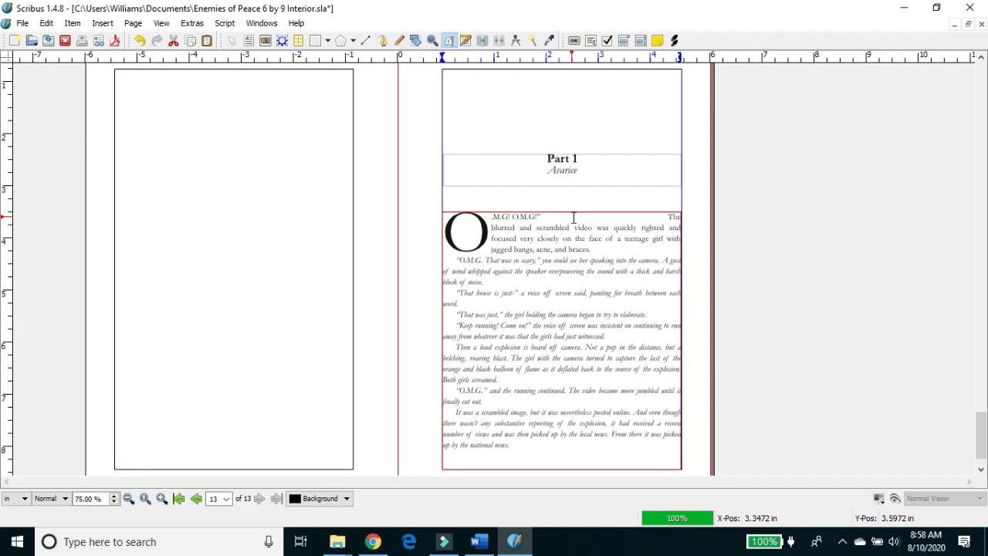
key("Tab")
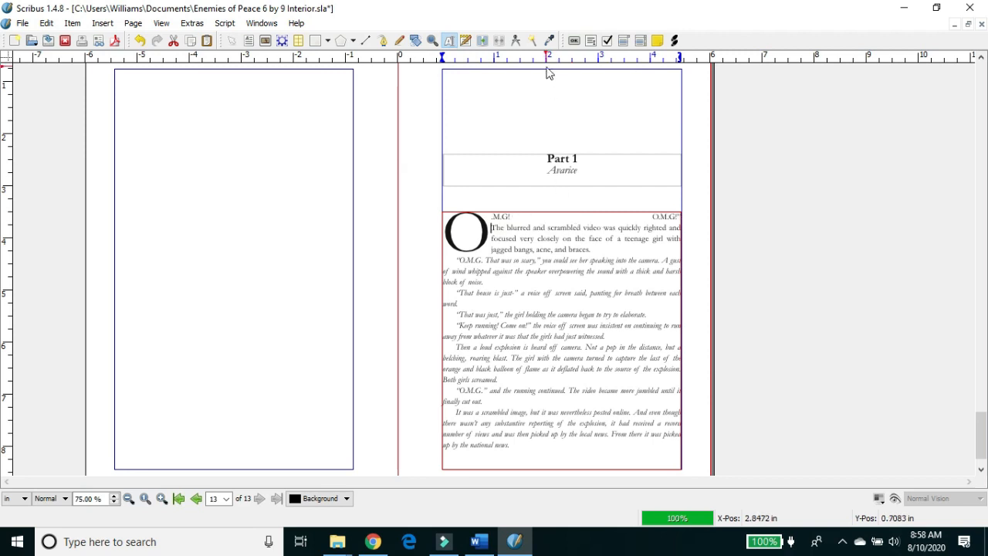
- Set the whole drop-cap paragraph in Garamond Italic in the Story Editor and update the frame
left_click(466, 40)
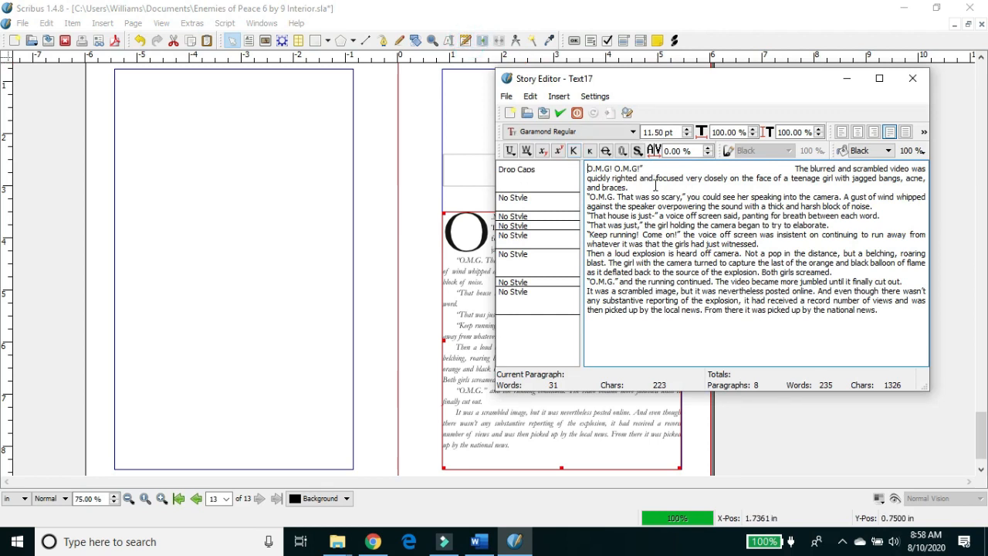
left_click_drag(629, 189, 558, 171)
left_click(553, 132)
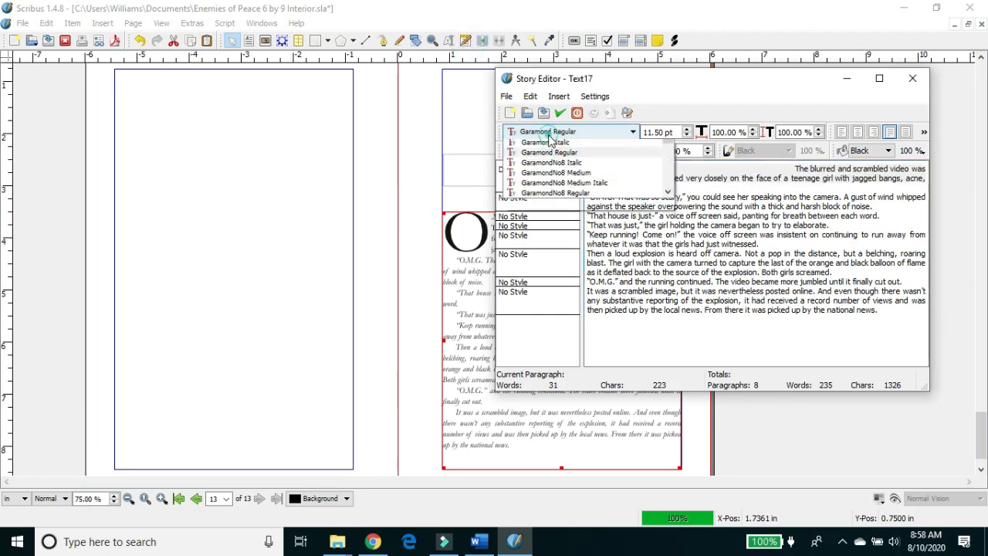
left_click(561, 186)
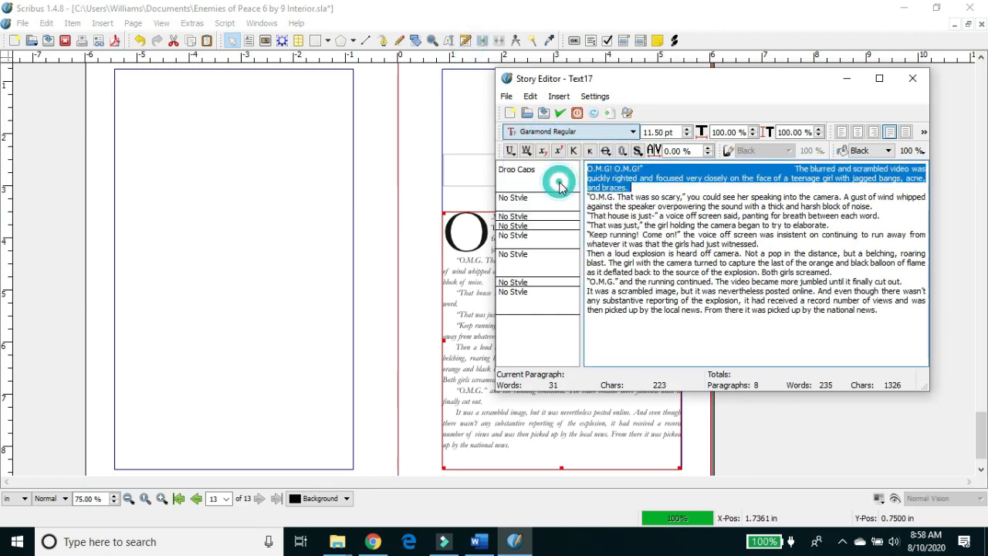
left_click(560, 113)
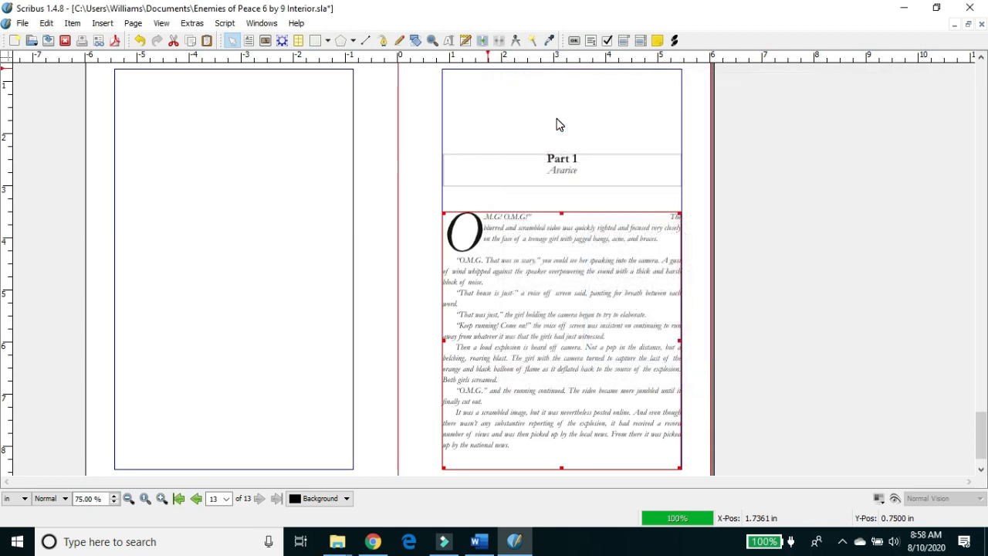
- Add more space after "O.M.G! O.M.G!" to push "The blurred" onto the second line again
double_click(647, 221)
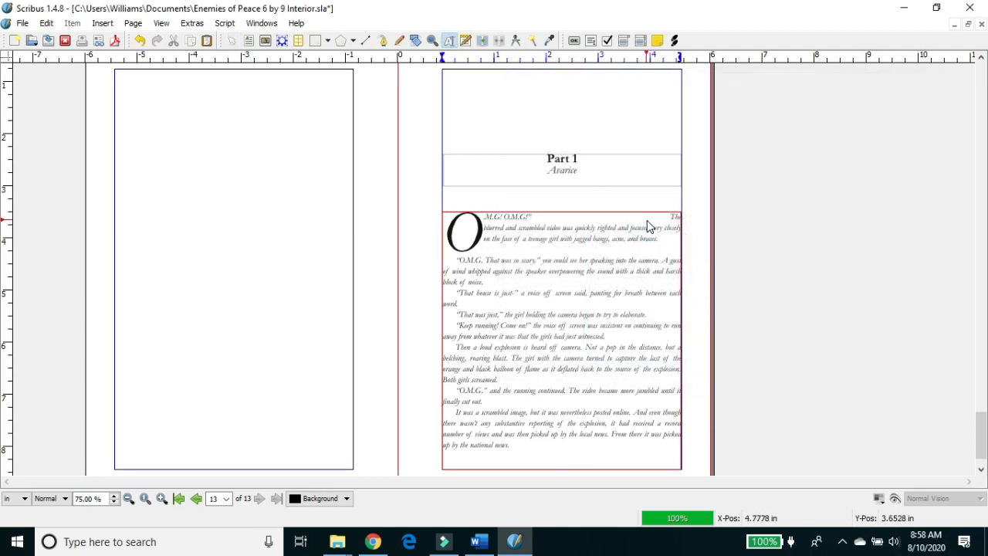
key("shift+Return")
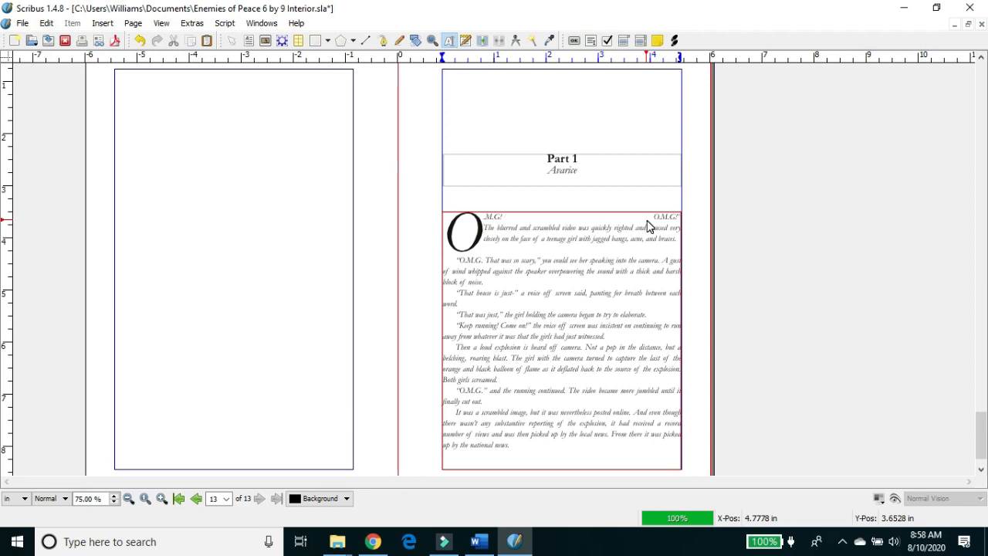
left_click(649, 217)
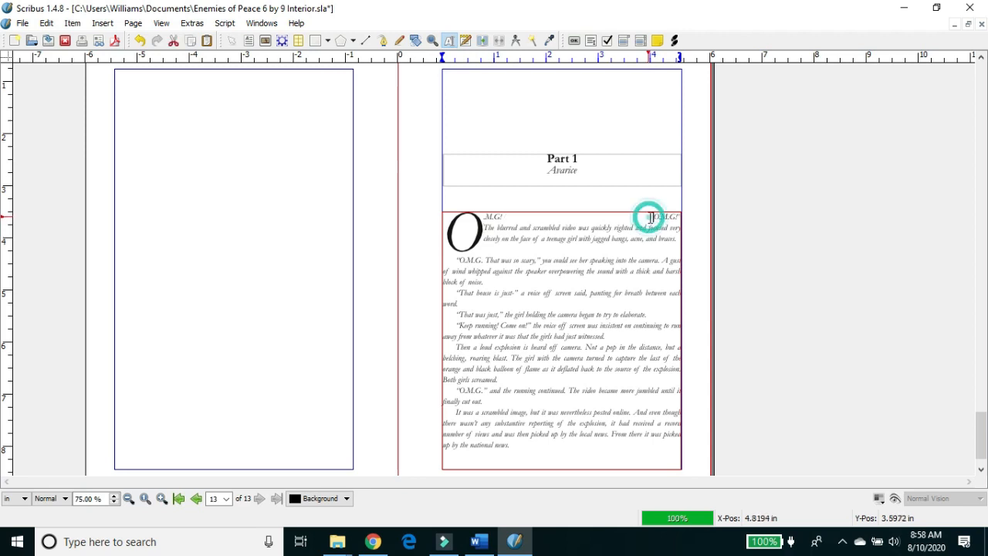
- Left-align the drop-cap paragraph in the Story Editor and update the frame
left_click(465, 40)
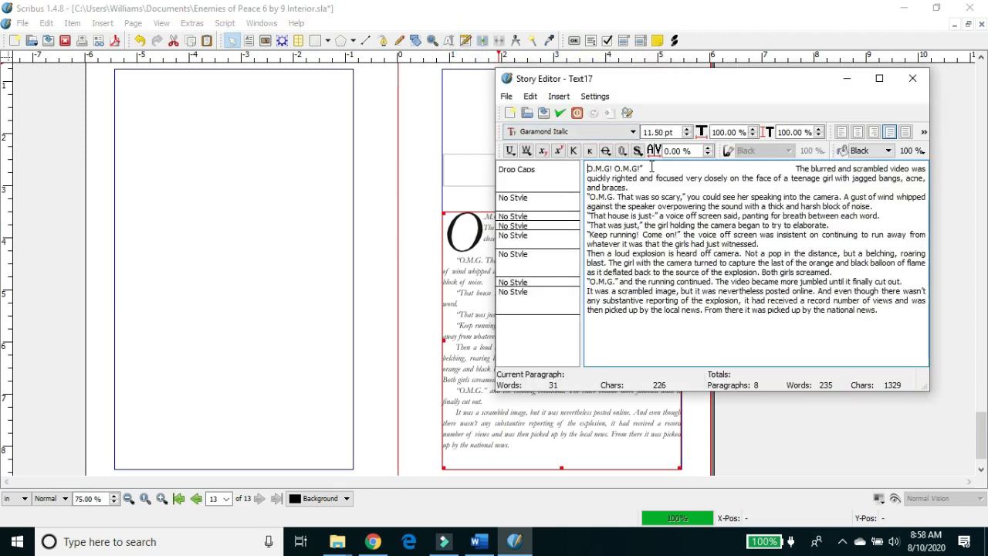
left_click_drag(647, 167, 610, 165)
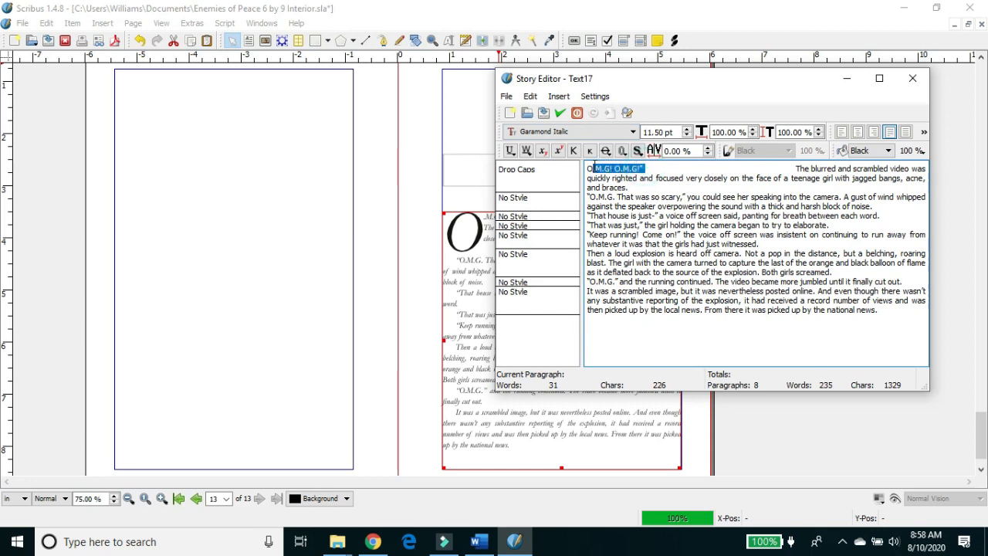
left_click(842, 132)
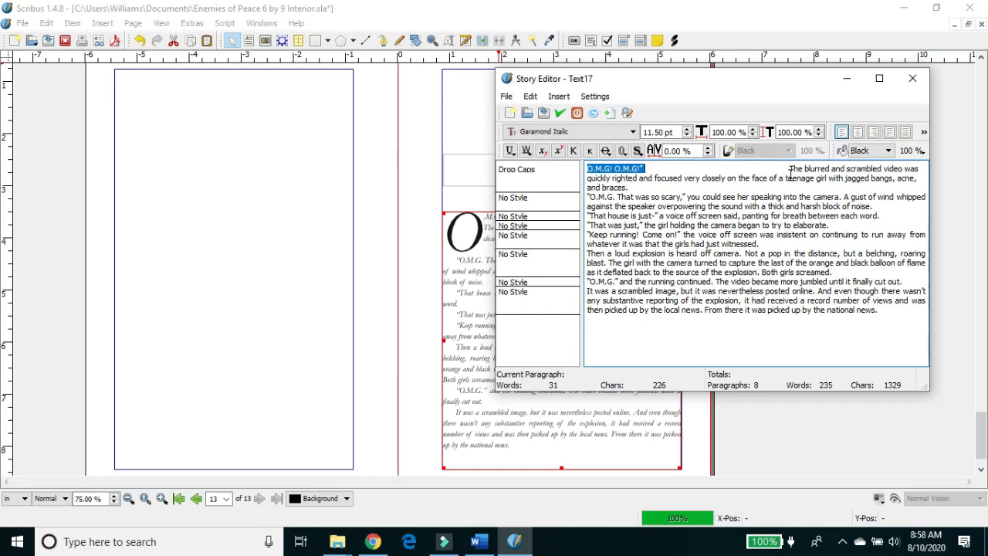
left_click(560, 113)
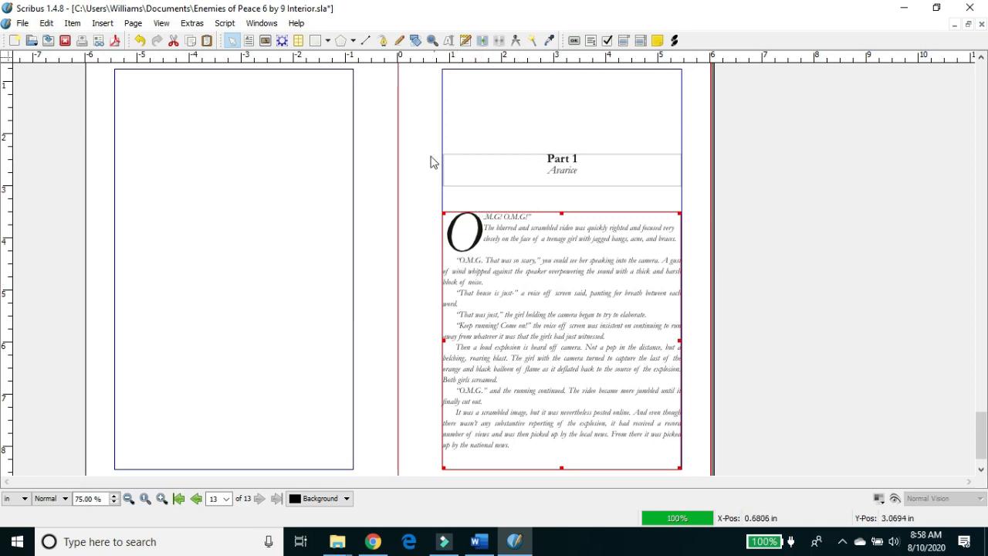
- Join the "O.M.G. That was so scary" paragraph to the end of the first paragraph and update the frame
left_click(466, 40)
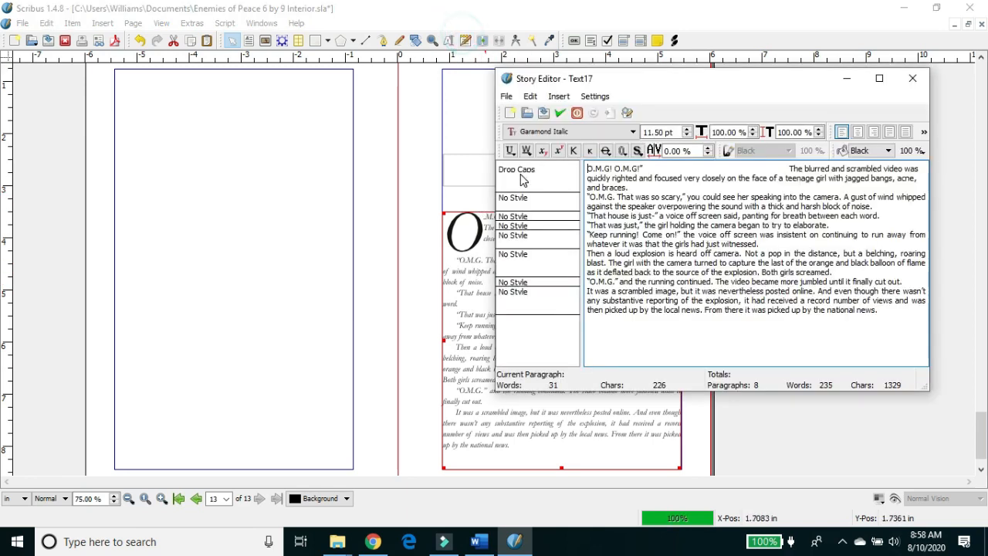
left_click(586, 197)
key("BackSpace")
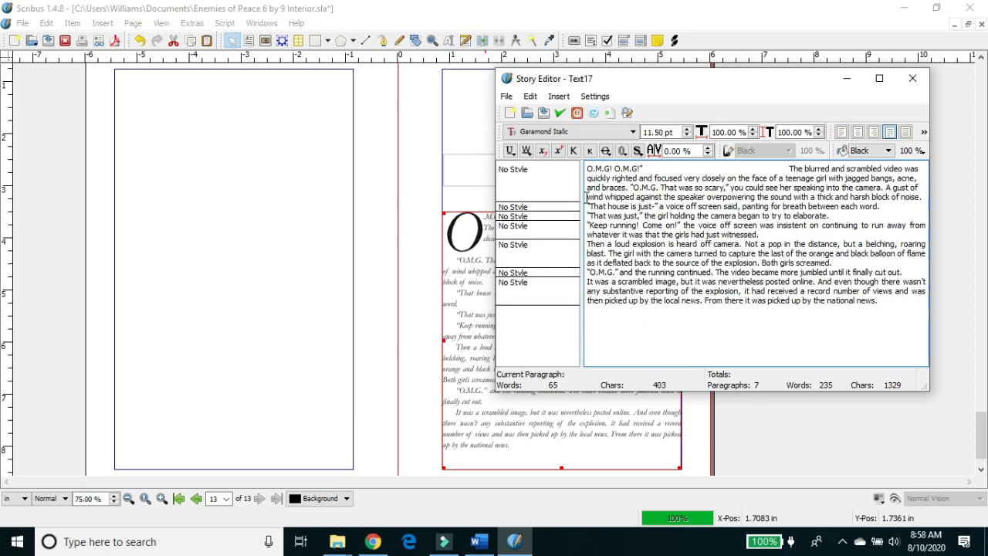
left_click(560, 114)
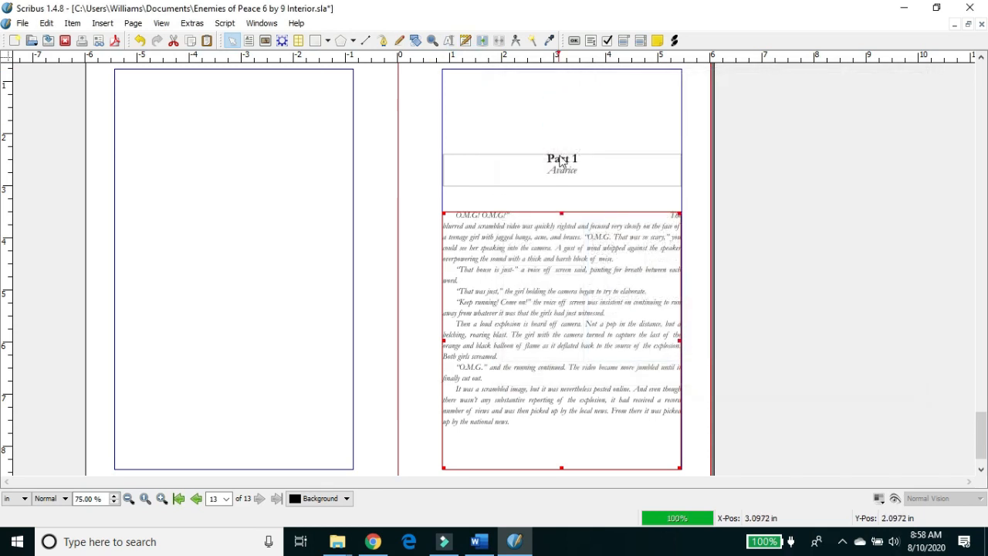
- Reapply the Drop Caps style to the enlarged first paragraph in the Story Editor
left_click(466, 41)
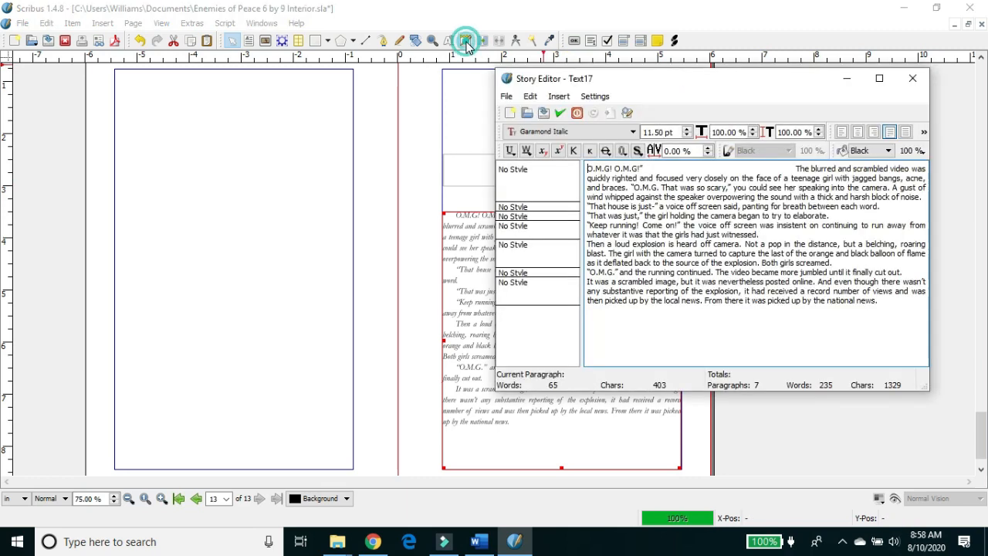
left_click(533, 183)
left_click(545, 188)
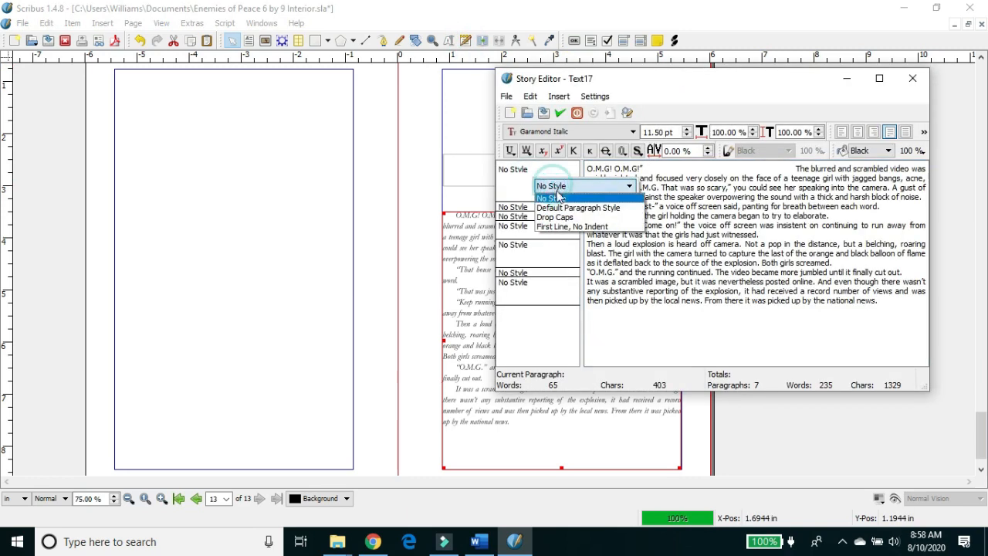
left_click(566, 220)
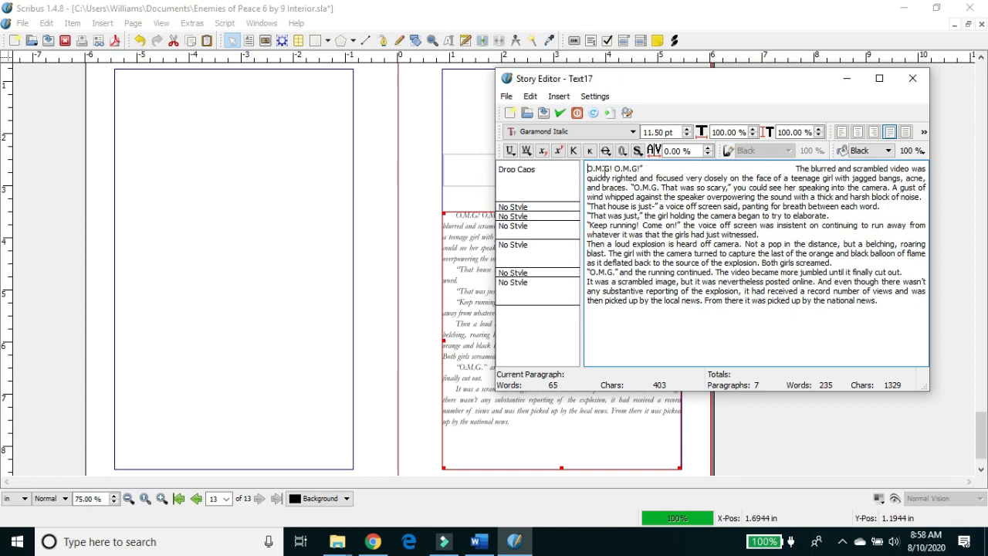
- Insert a gap before "O.M.G. That was so scary," left-align the first paragraph, and update the frame
left_click(633, 187)
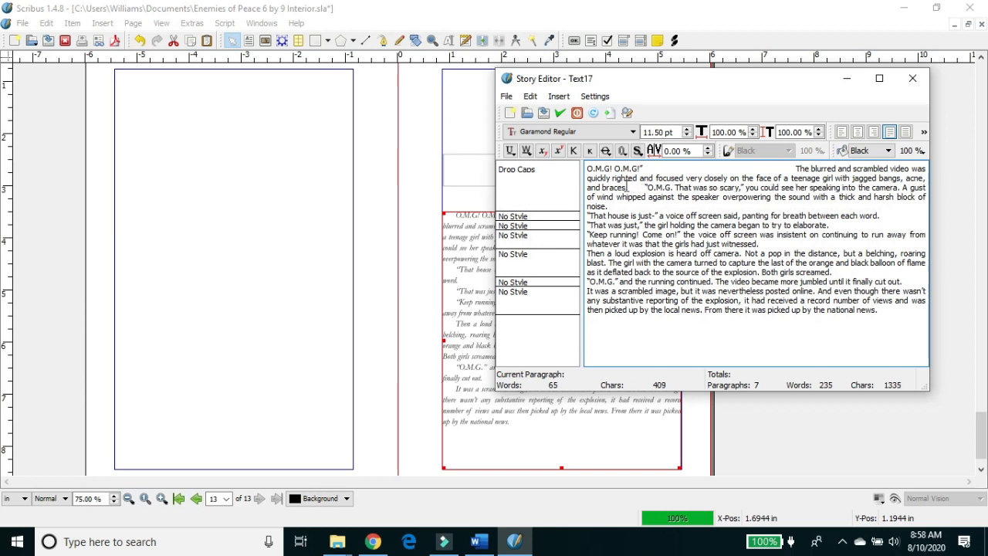
left_click_drag(619, 207, 562, 168)
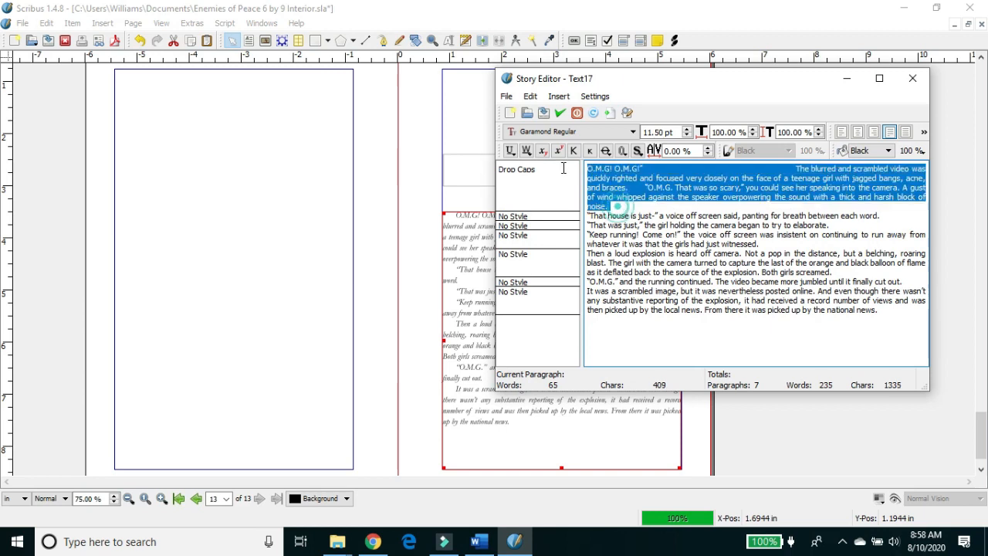
left_click(842, 132)
left_click(560, 114)
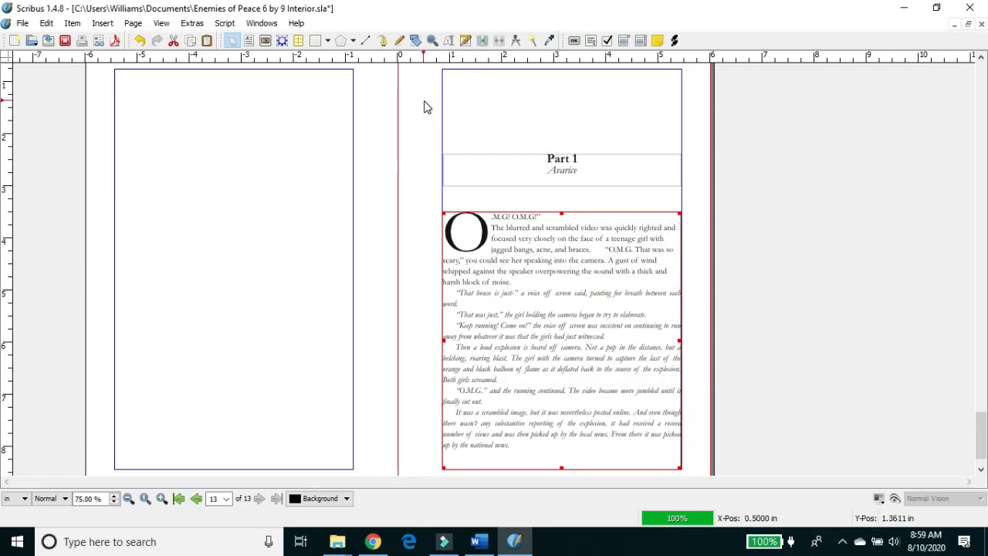
- Set the merged, left-aligned first paragraph in Garamond Italic, update the frame, and deselect it
left_click(464, 40)
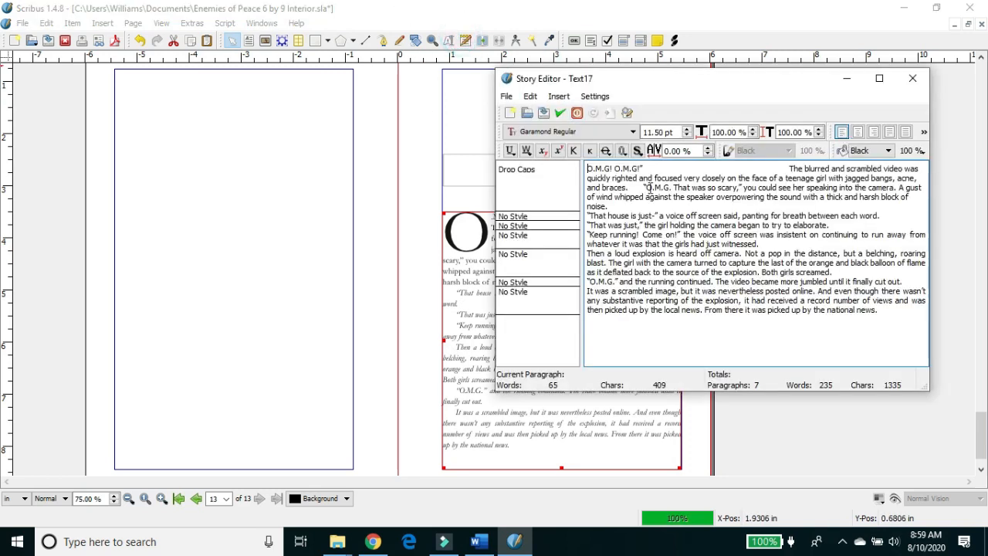
left_click_drag(621, 206, 568, 164)
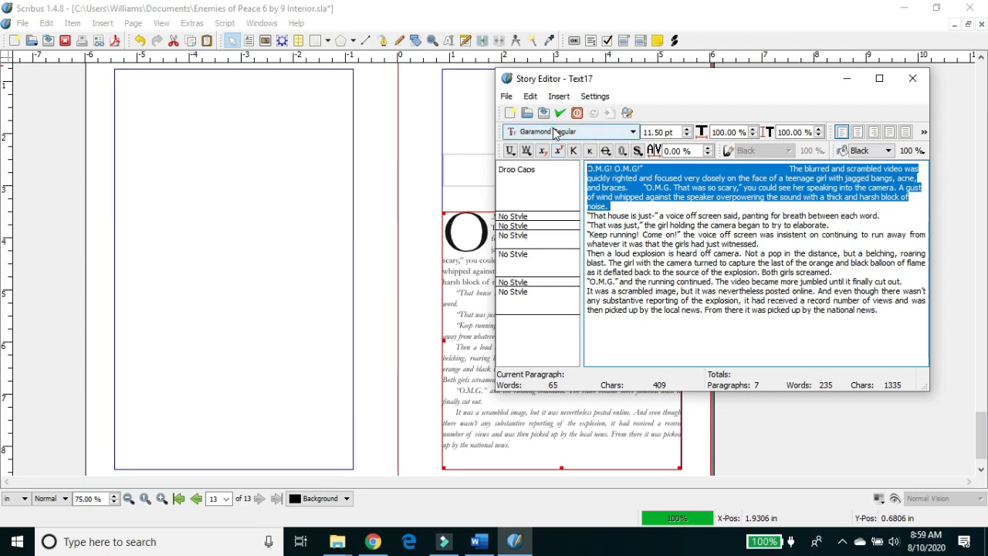
left_click(563, 131)
left_click(568, 187)
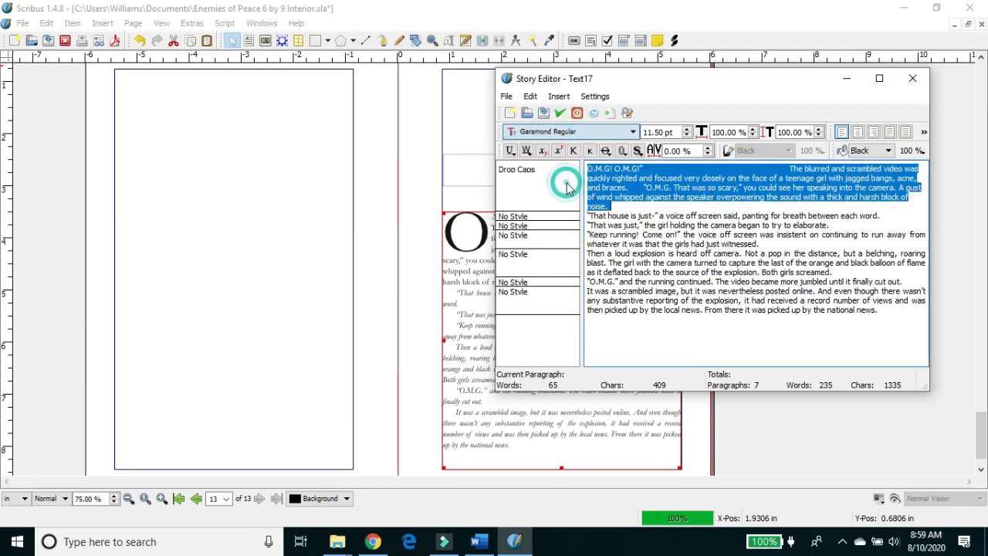
left_click(656, 197)
left_click(560, 112)
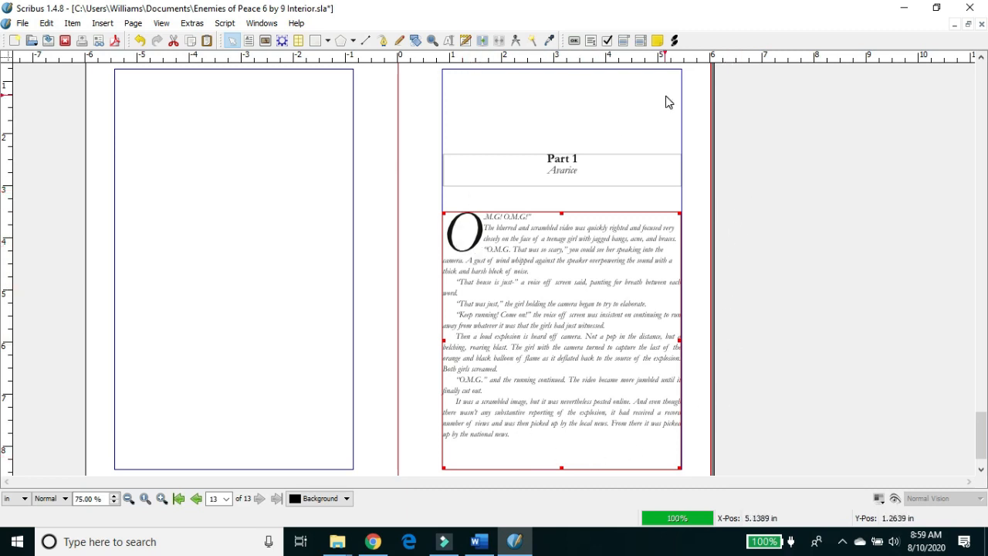
left_click(692, 187)
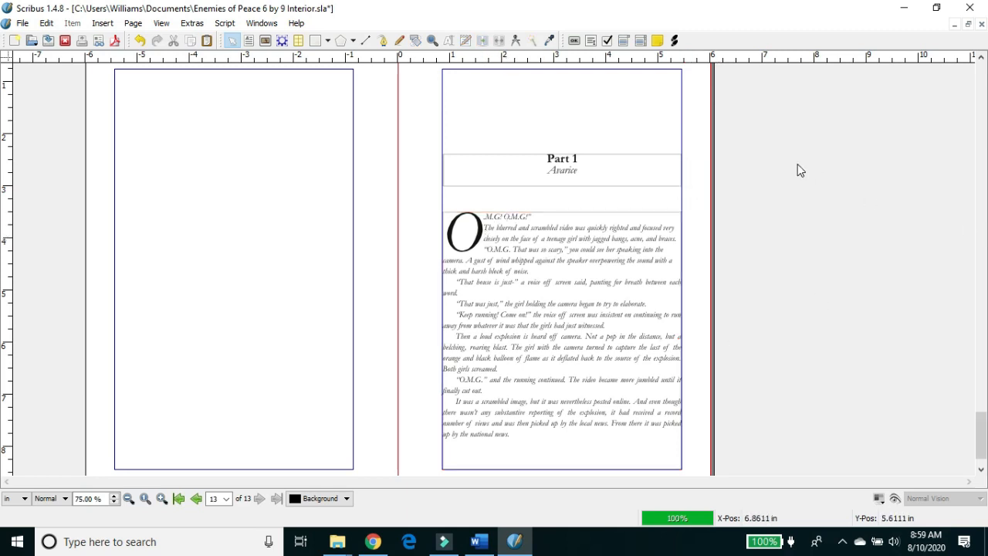
- Switch to the Enemies of Peace eBook manuscript in Word and go to the start of Chapter 1
scroll(982, 421, "down", 1)
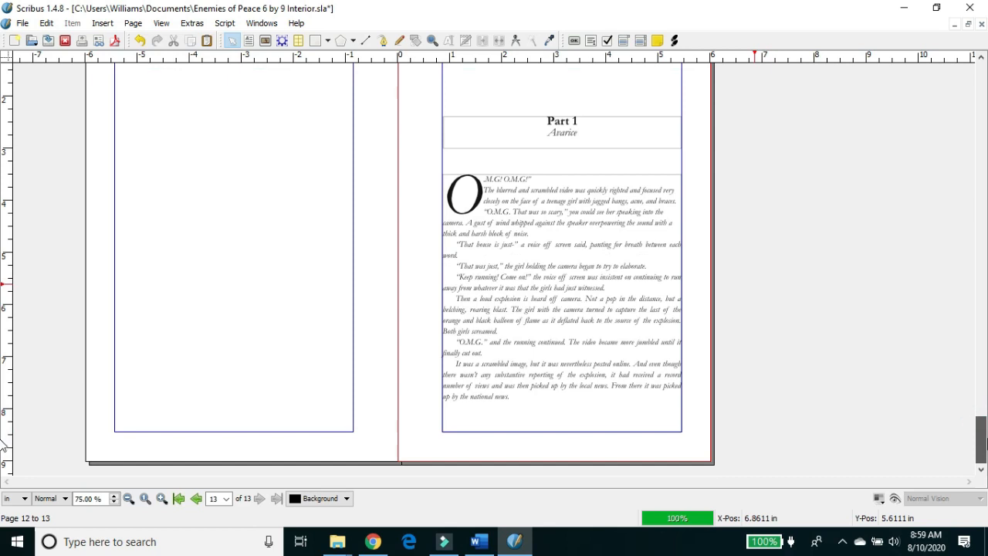
mouse_move(985, 436)
left_mouse_down()
mouse_move(982, 348)
mouse_move(982, 436)
left_mouse_up()
left_click(478, 542)
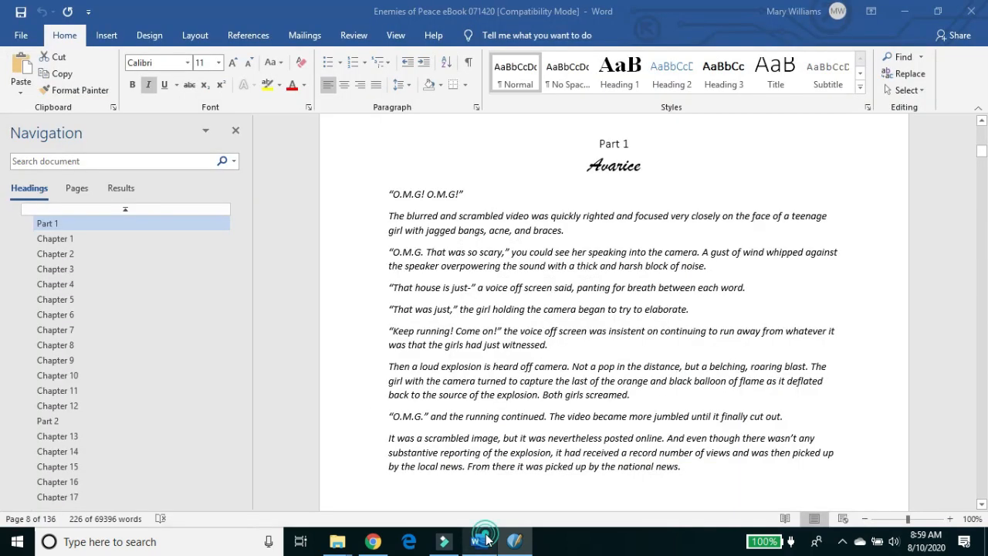
left_click(557, 418)
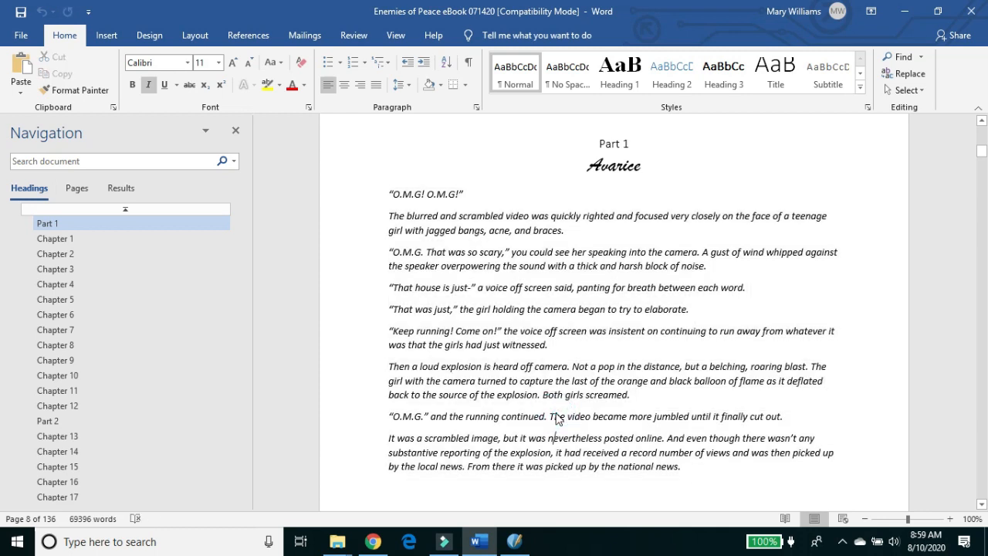
scroll(558, 418, "down", 10)
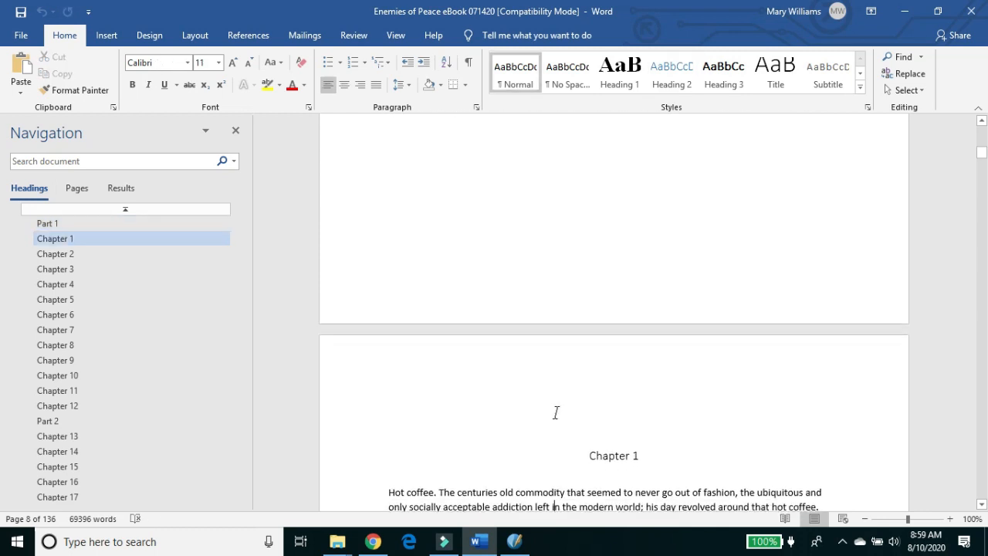
scroll(557, 414, "down", 4)
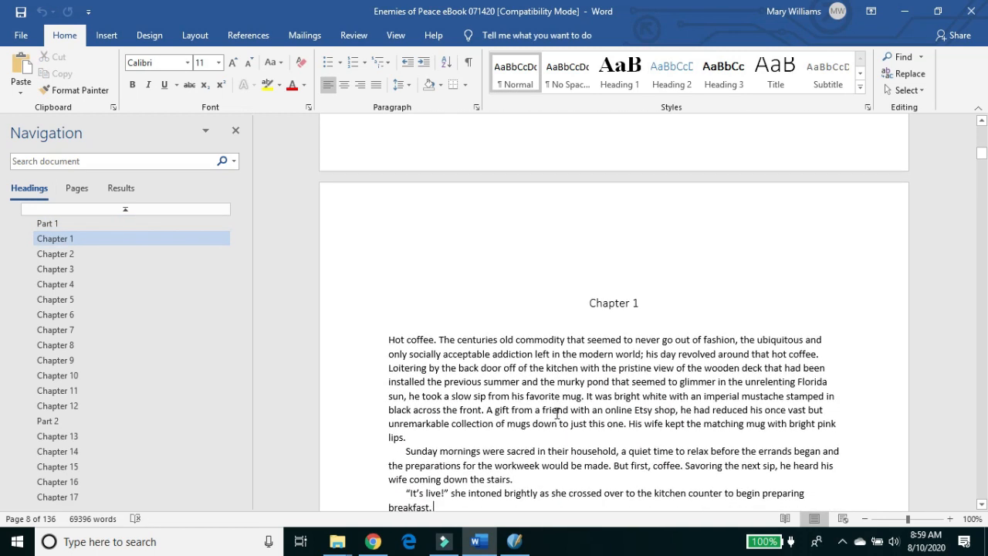
- Switch back to the Scribus interior file and insert one page at the end using the Normal Left and Normal Right masters
scroll(558, 414, "down", 4)
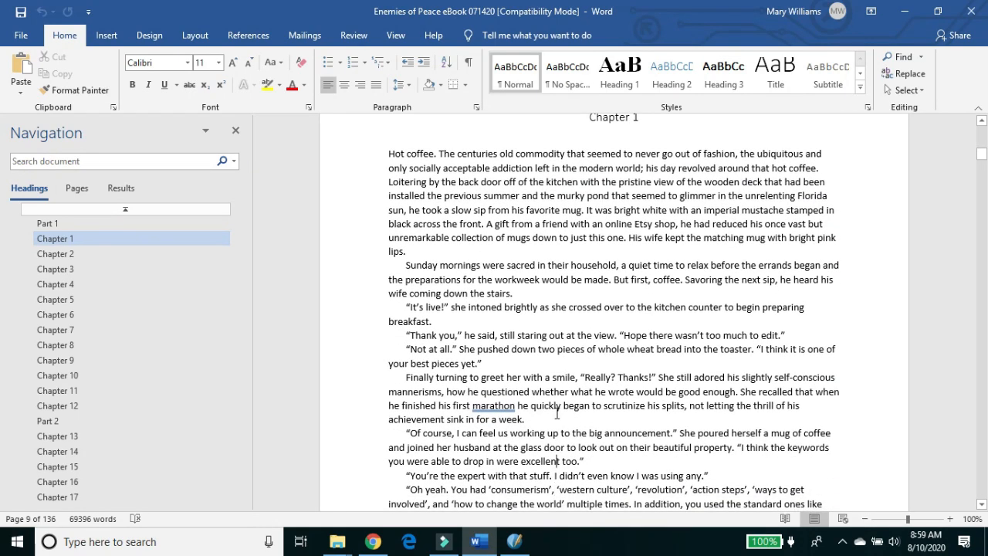
key("alt+Tab")
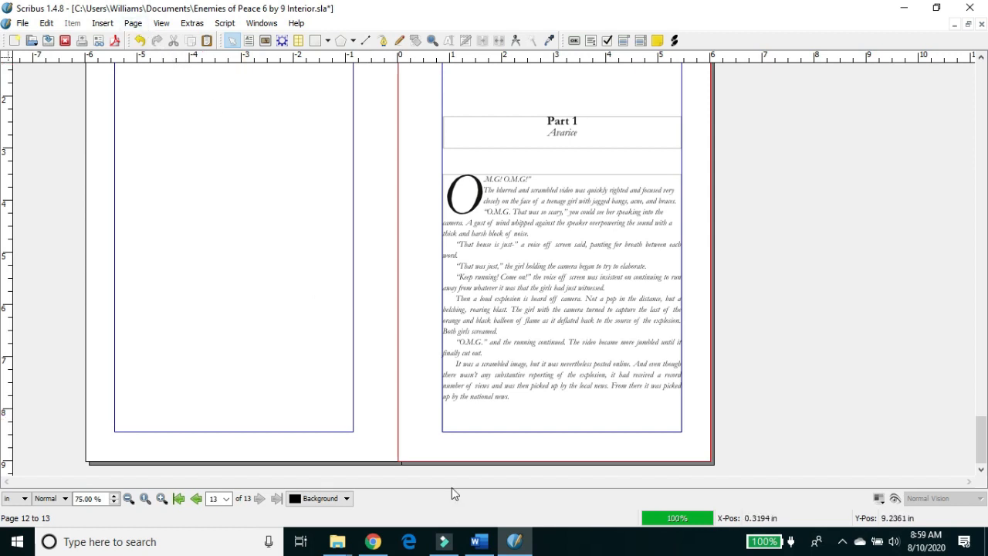
left_click(134, 23)
left_click(152, 37)
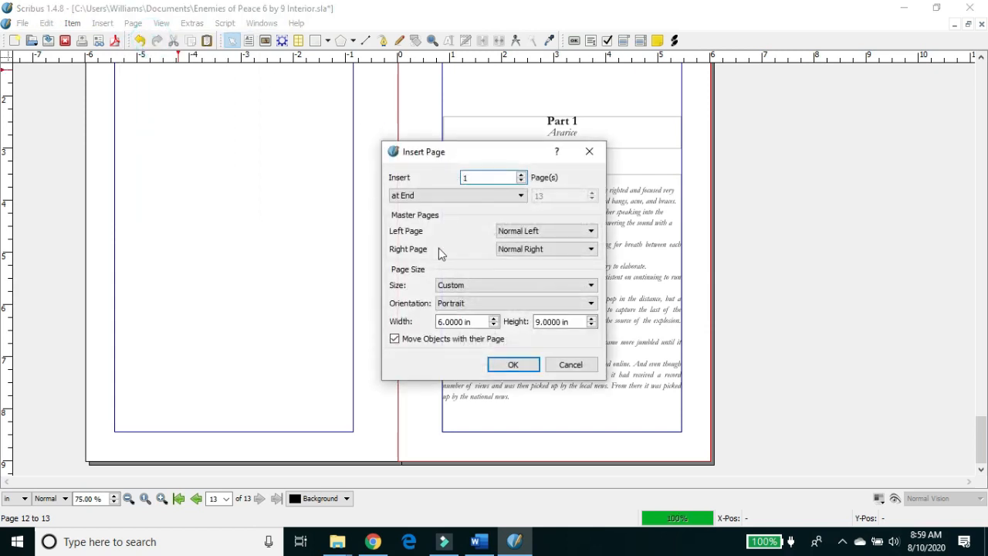
left_click(514, 364)
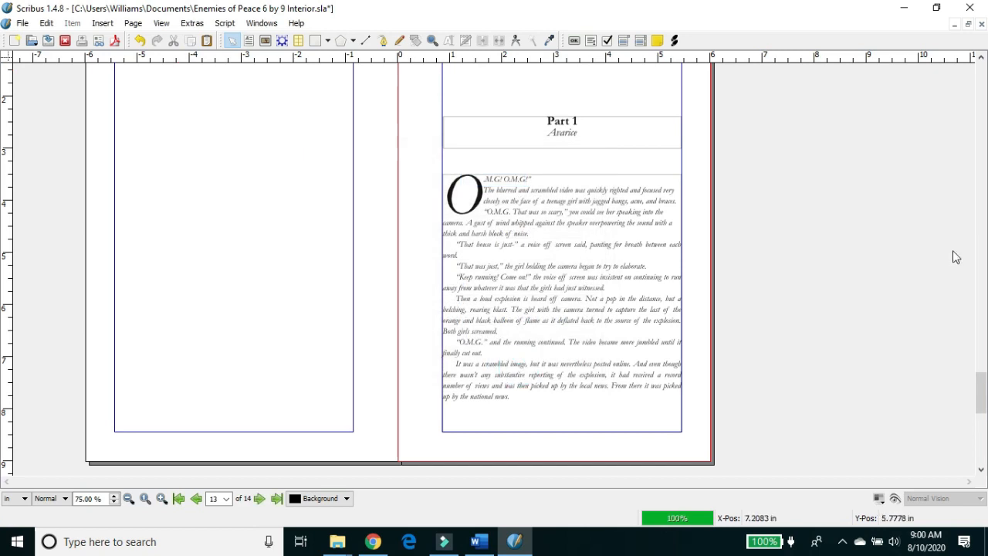
left_click_drag(979, 388, 981, 431)
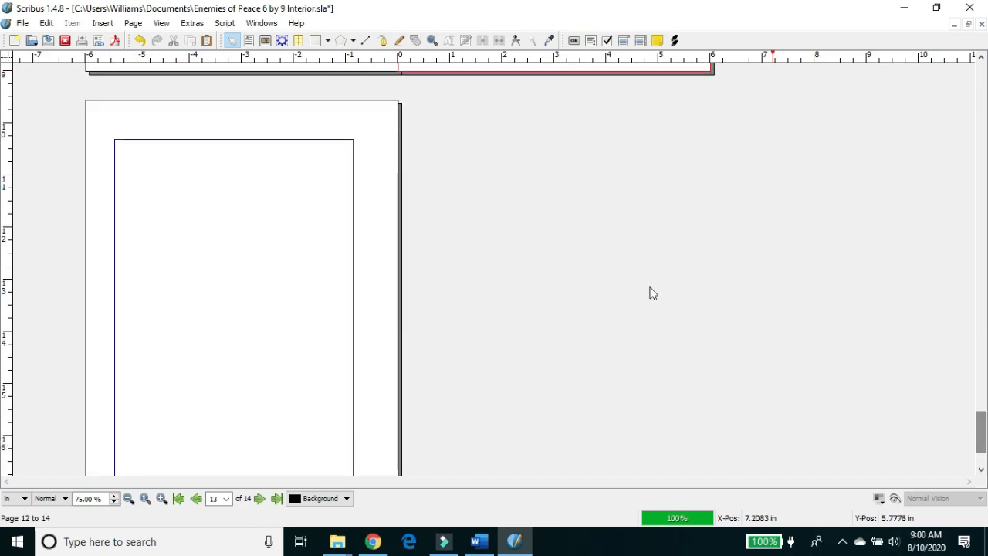
- Insert 10 pages at the end using the EoP Left Page and EoP Right Page masters
left_click(134, 25)
left_click(151, 39)
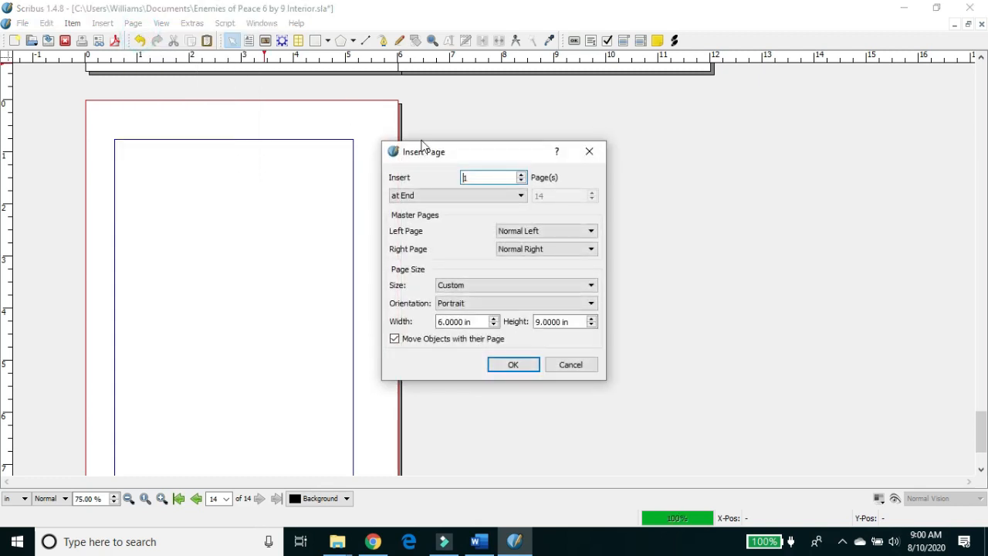
left_click(515, 231)
left_click(519, 243)
left_click(522, 248)
left_click(528, 260)
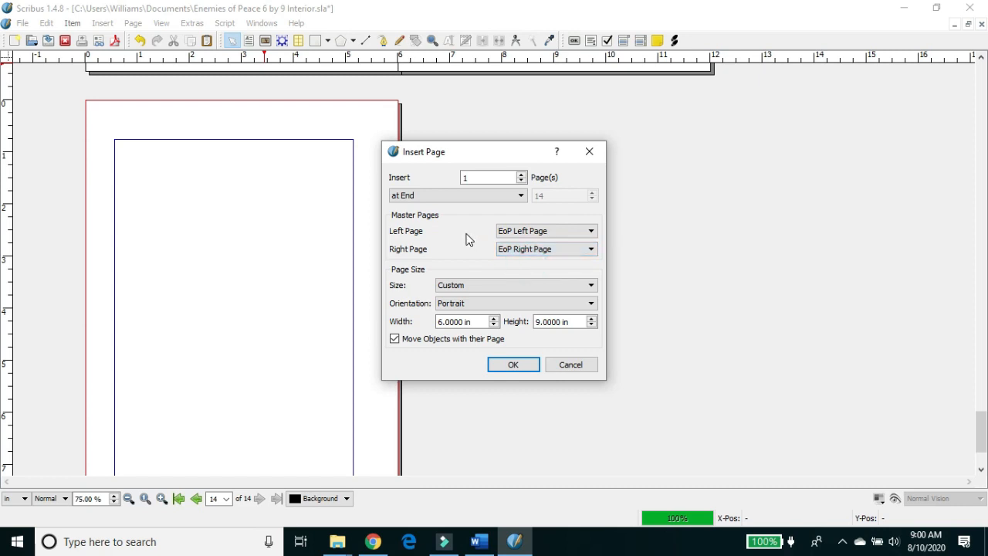
left_click(493, 175)
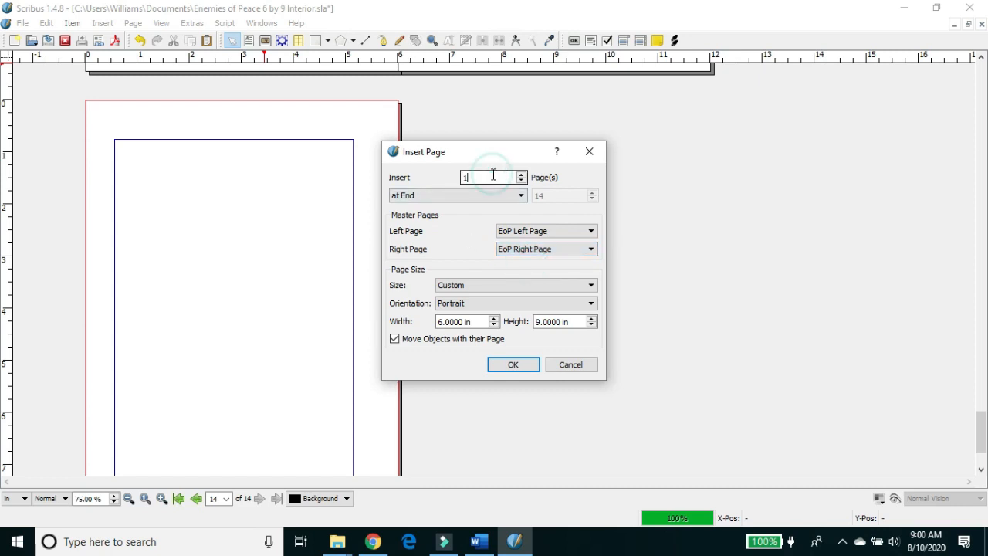
key("Num_Lock")
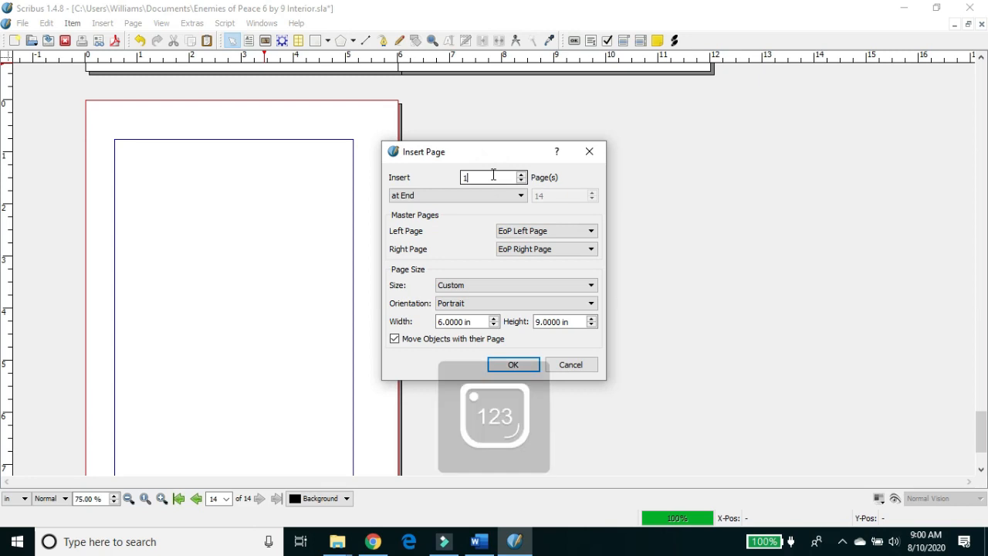
type("0")
left_click(472, 238)
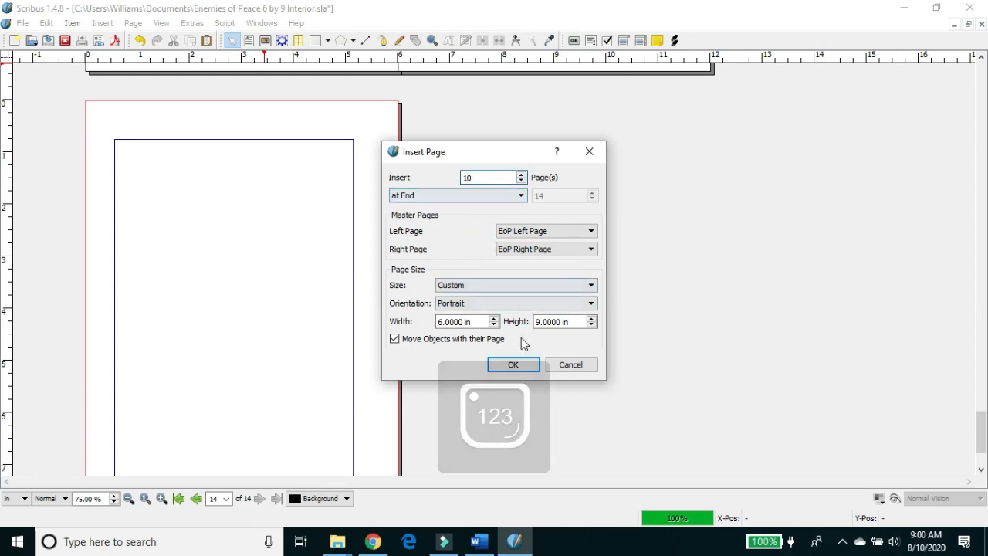
left_click(514, 366)
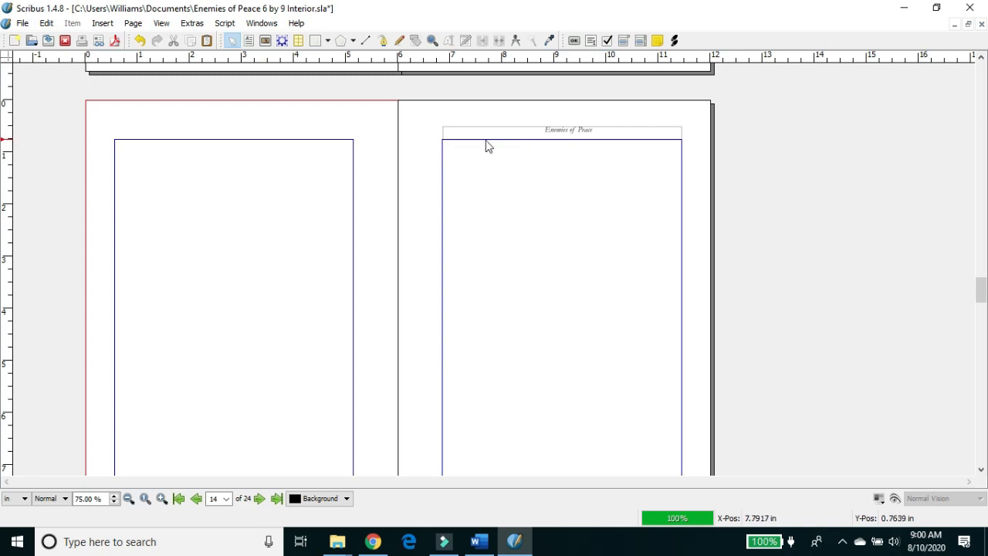
- Check the page number at the foot of page 15 and open the Sections settings in Document Setup
left_click_drag(979, 286, 983, 312)
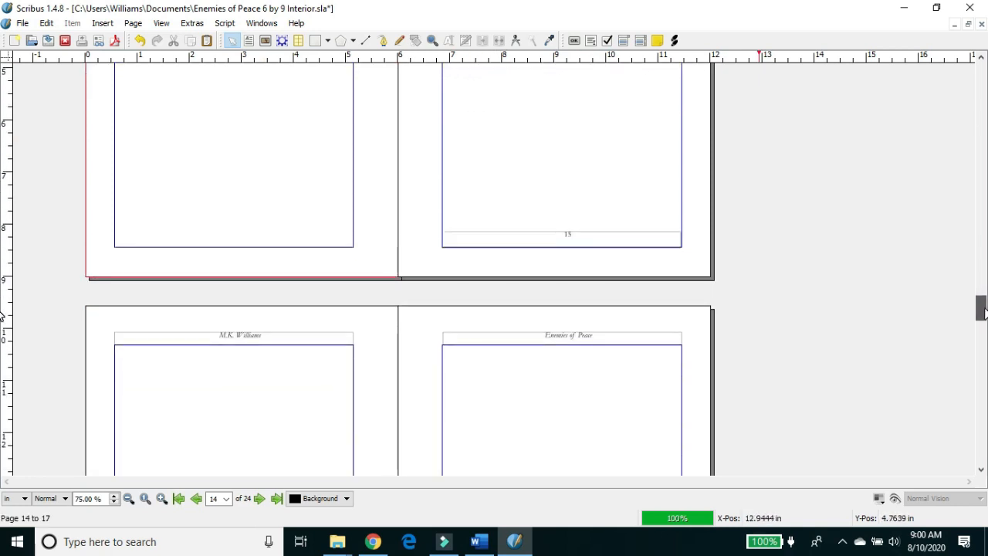
left_click(645, 242)
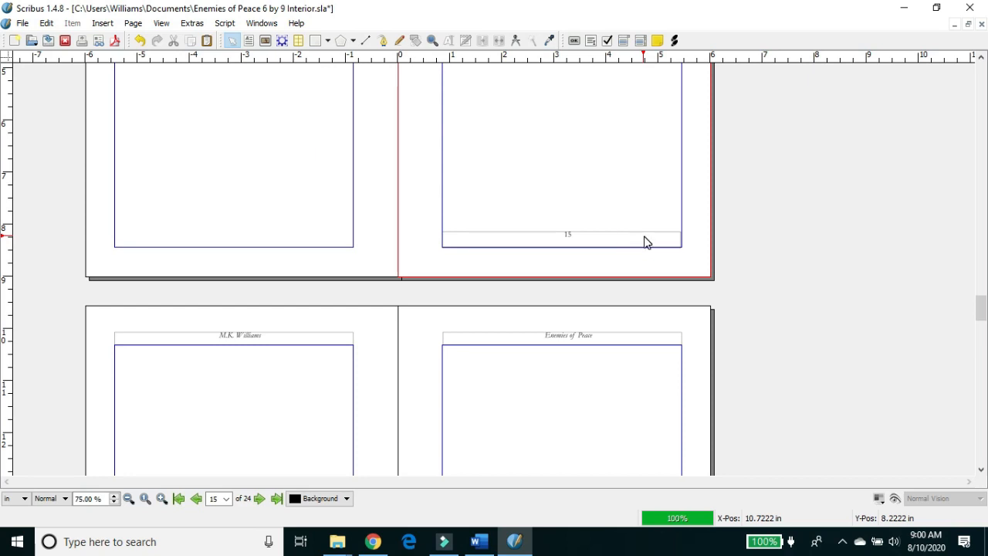
left_click(983, 297)
mouse_move(982, 296)
left_mouse_down()
mouse_move(973, 232)
mouse_move(979, 298)
left_mouse_up()
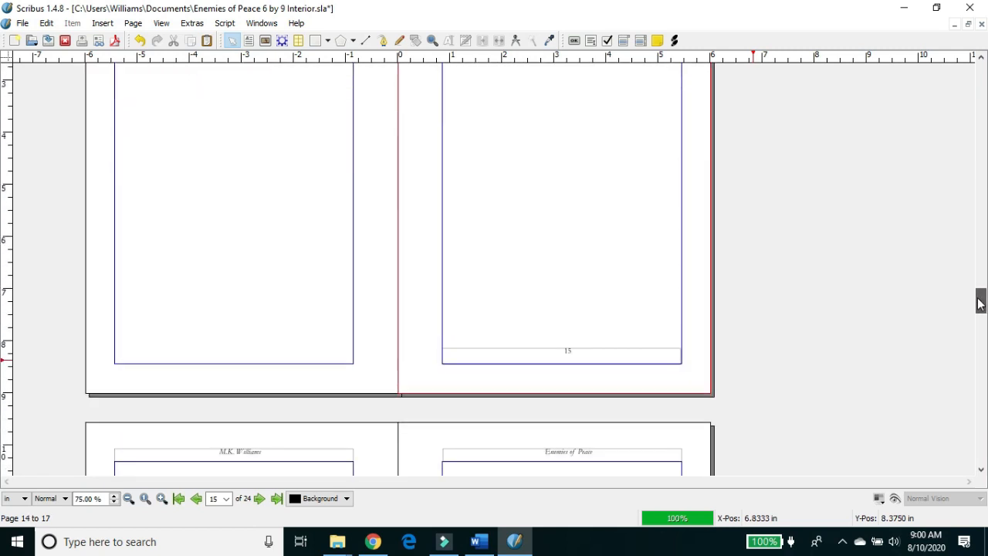
left_click(22, 23)
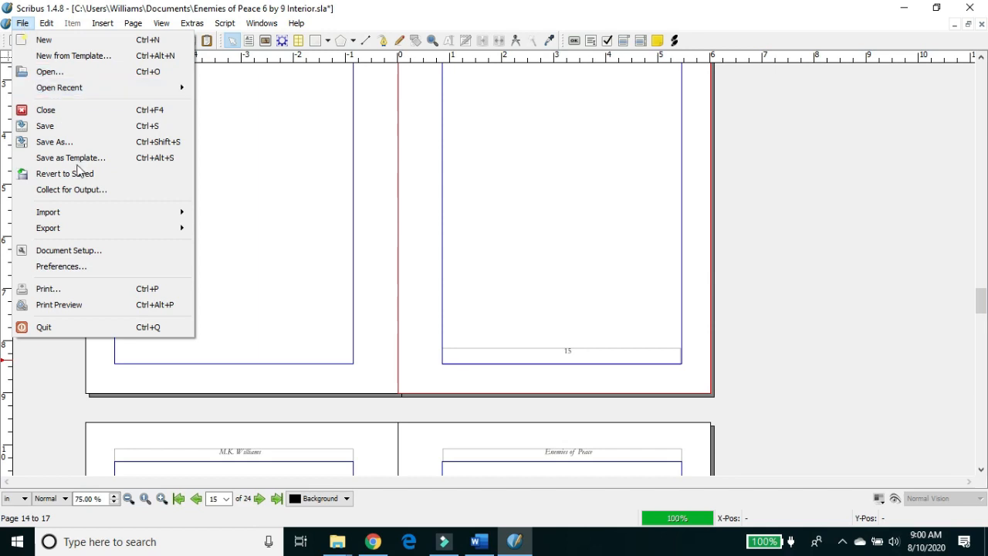
left_click(79, 251)
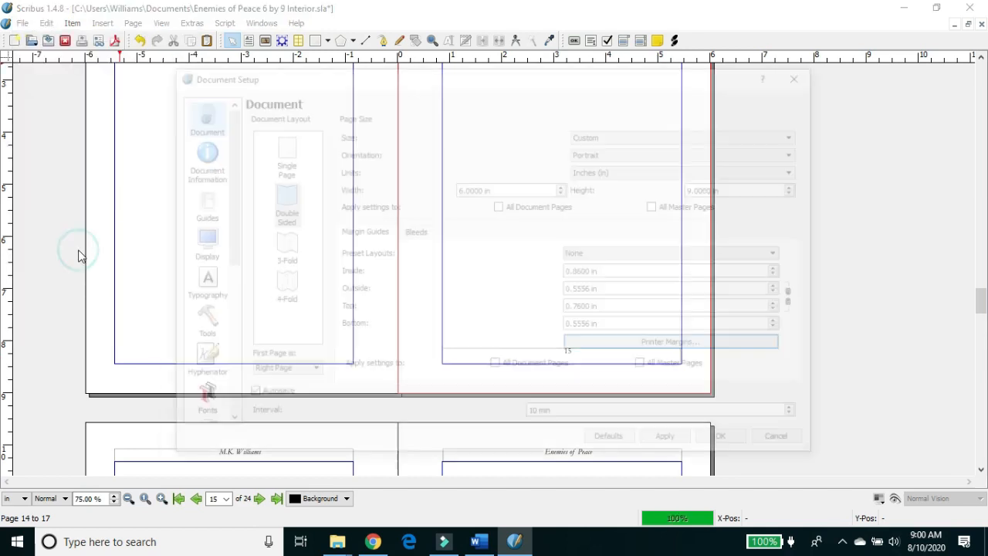
left_click_drag(225, 157, 237, 324)
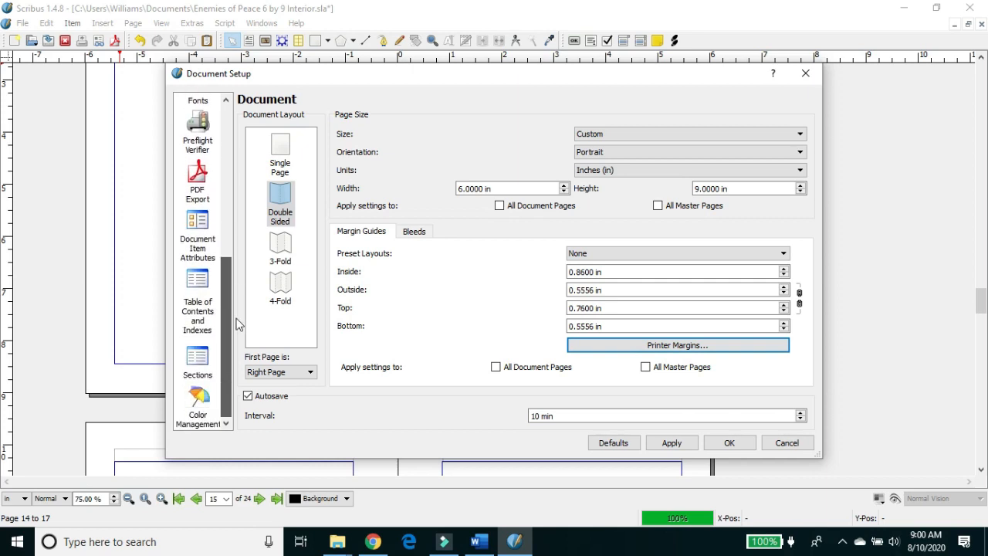
left_click(198, 359)
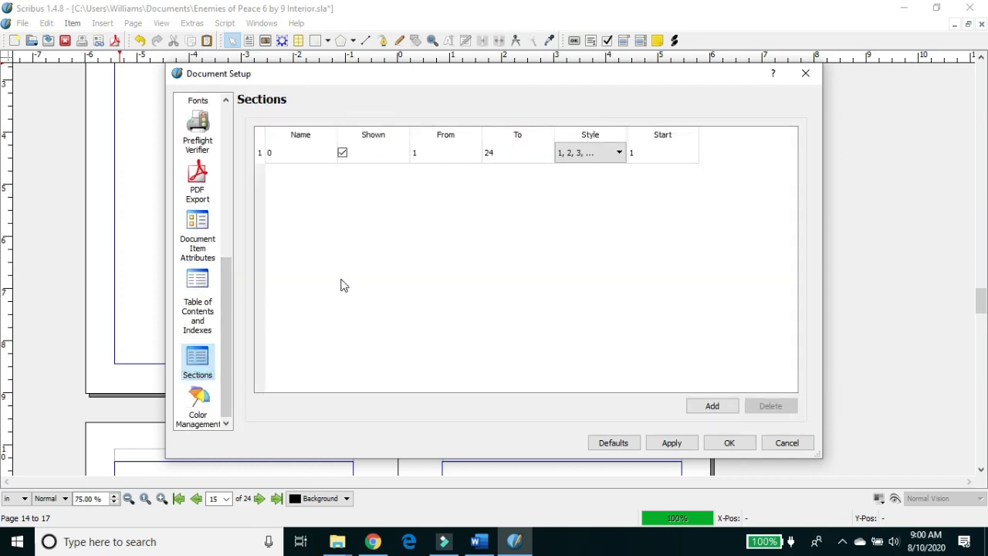
mouse_move(370, 256)
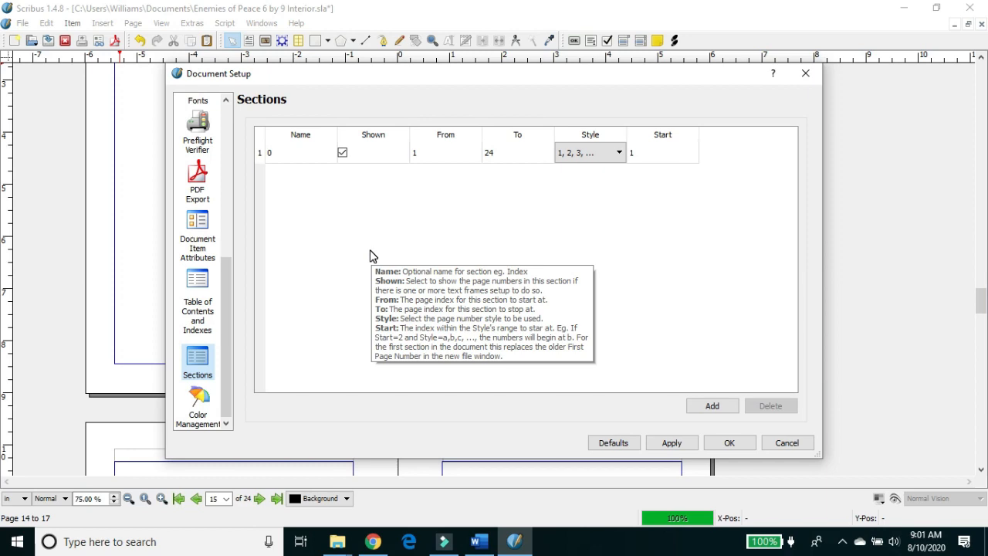
- Set the page-numbering section to begin from page 13 and apply the document setup
left_click(434, 158)
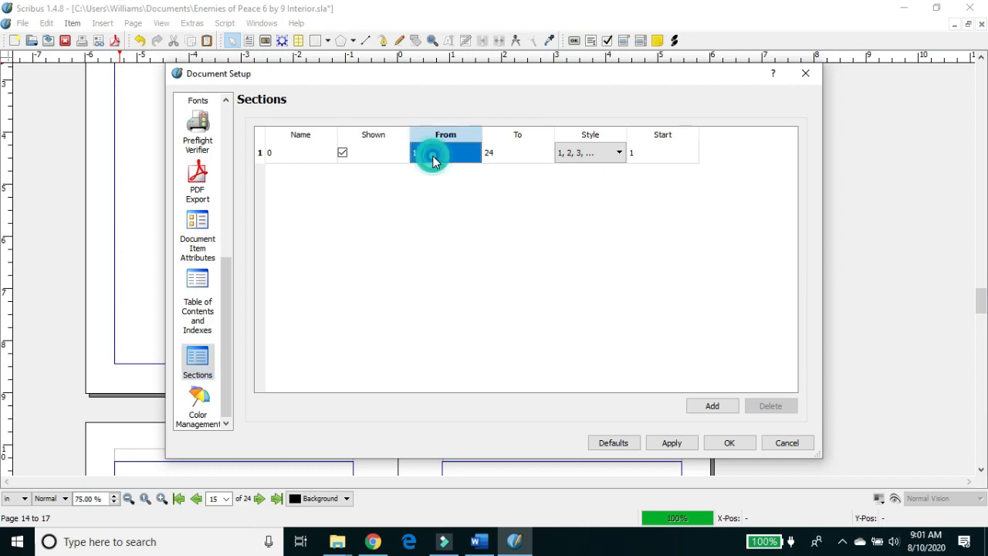
left_click_drag(513, 78, 569, 103)
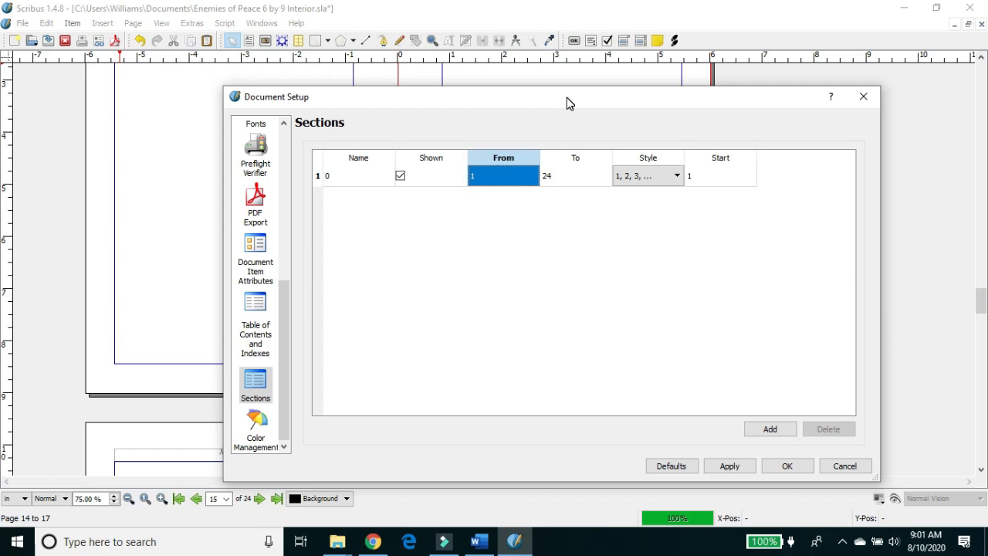
left_click(493, 177)
type("13")
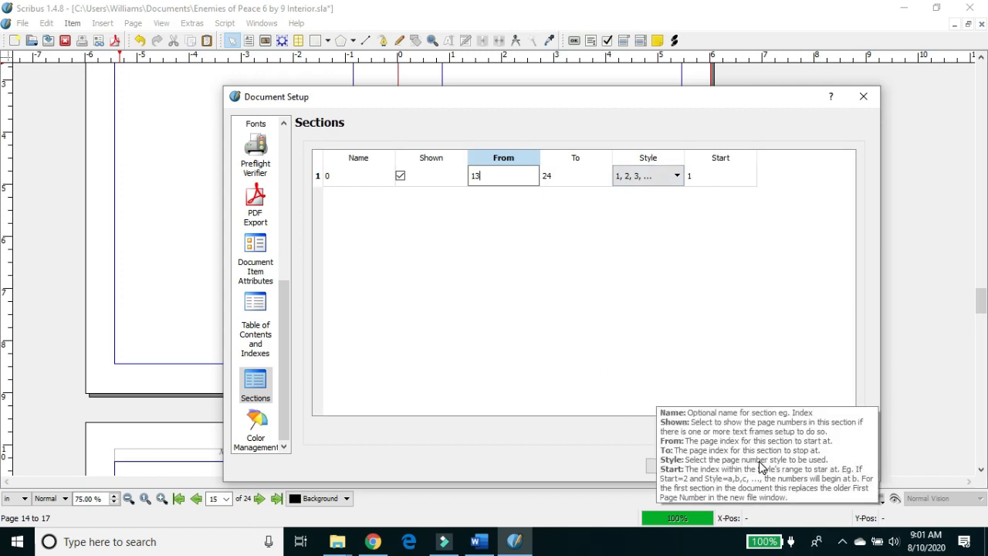
left_click(678, 305)
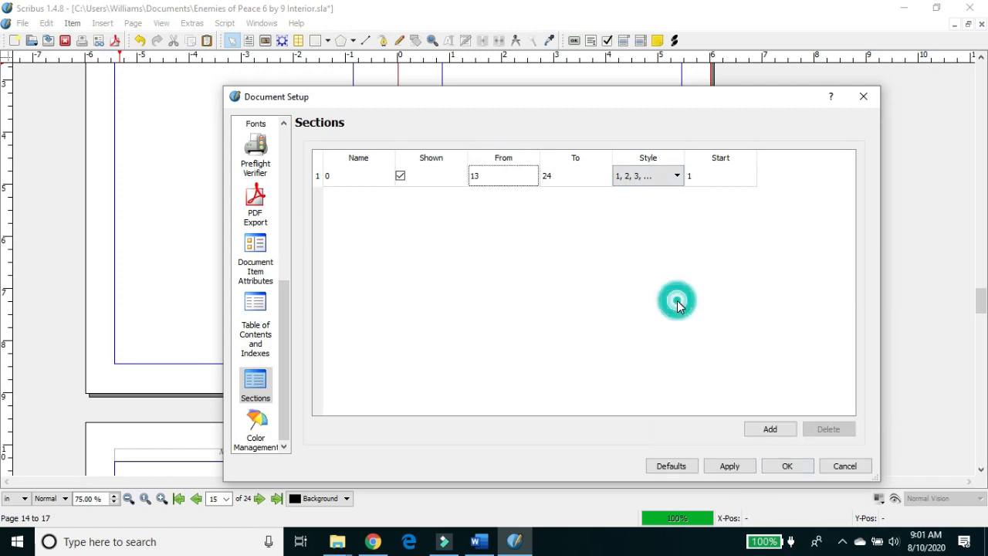
left_click(743, 469)
left_click(780, 469)
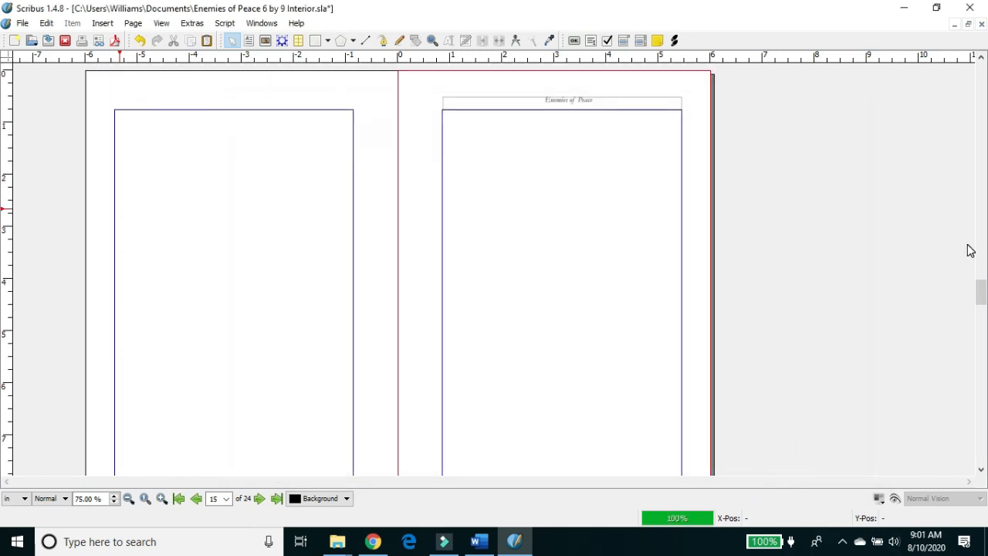
- Copy the Part 1 heading frame from page 13 onto the same position on page 15
left_click_drag(980, 282, 934, 264)
left_click(636, 156)
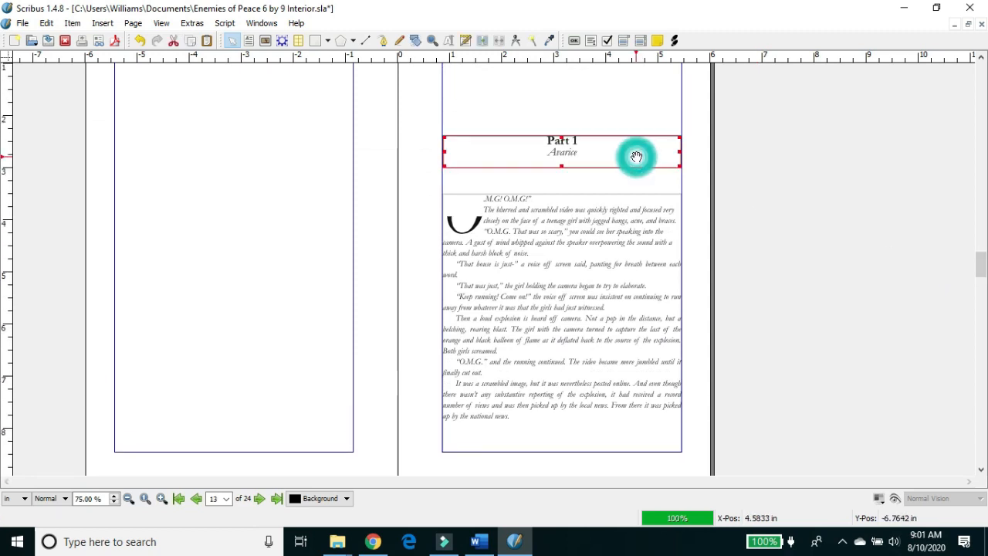
left_click_drag(982, 267, 985, 292)
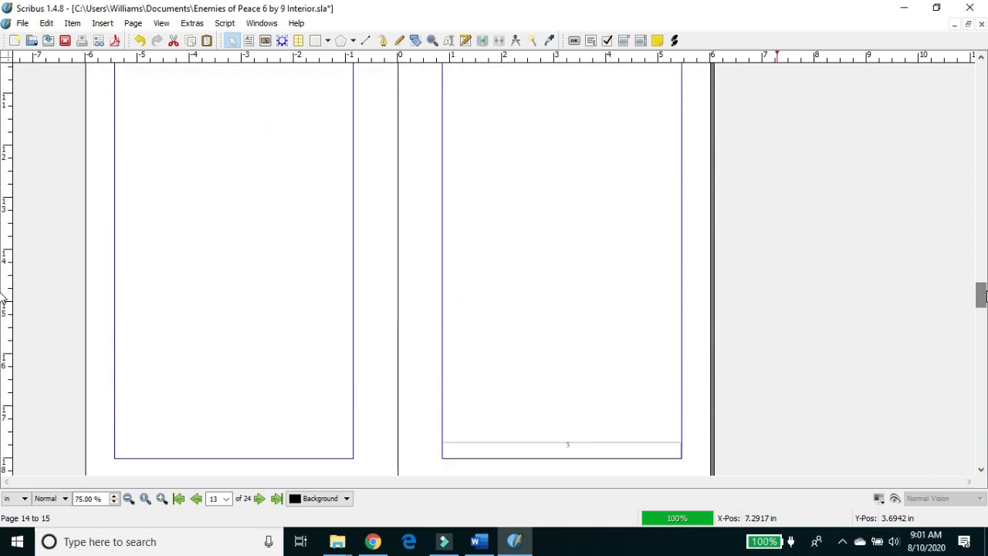
left_click(618, 171)
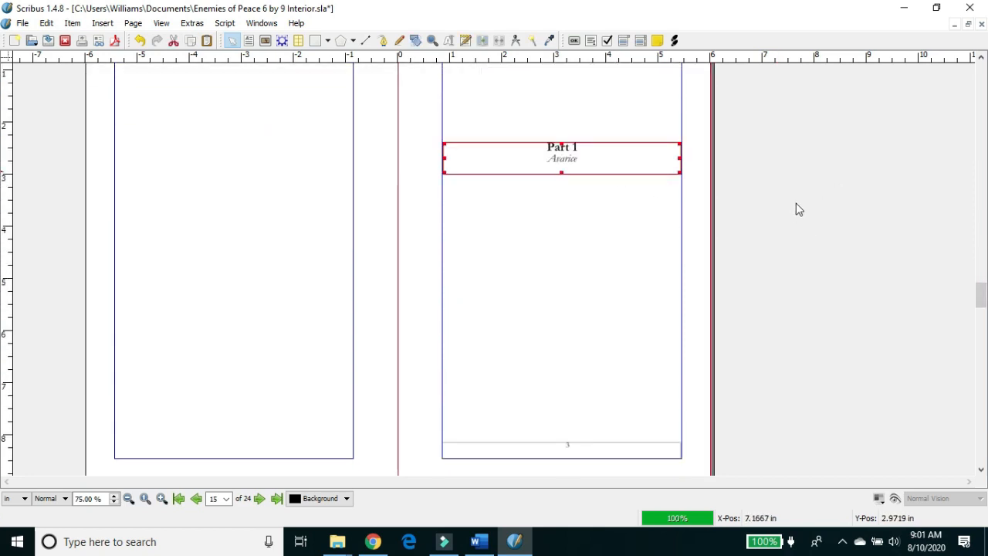
- Change the copied heading's text to "Chapter 1" in the Story Editor and delete the "Avarice" subtitle line
left_click(467, 41)
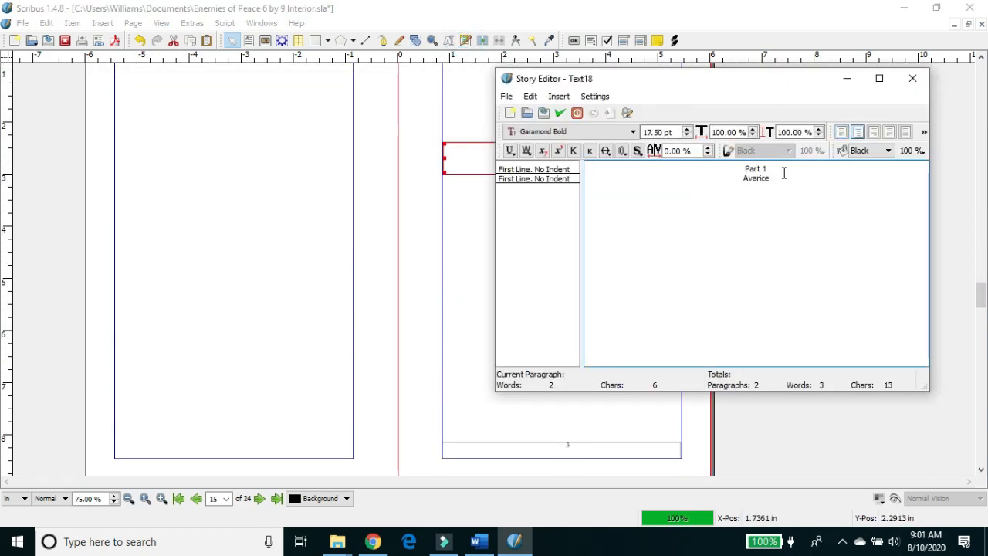
type("Chapter")
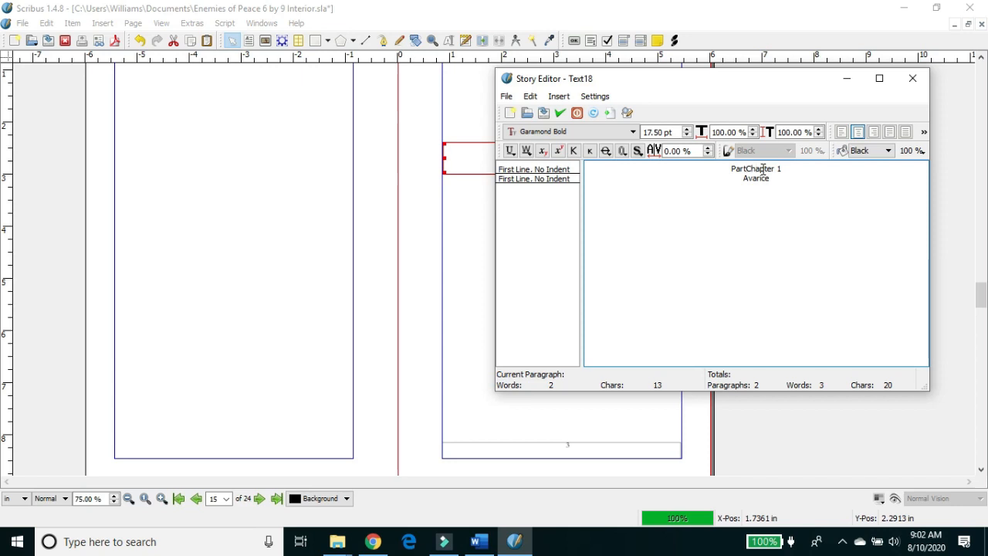
key("BackSpace")
key("BackSpace")
key("BackSpace")
key("BackSpace")
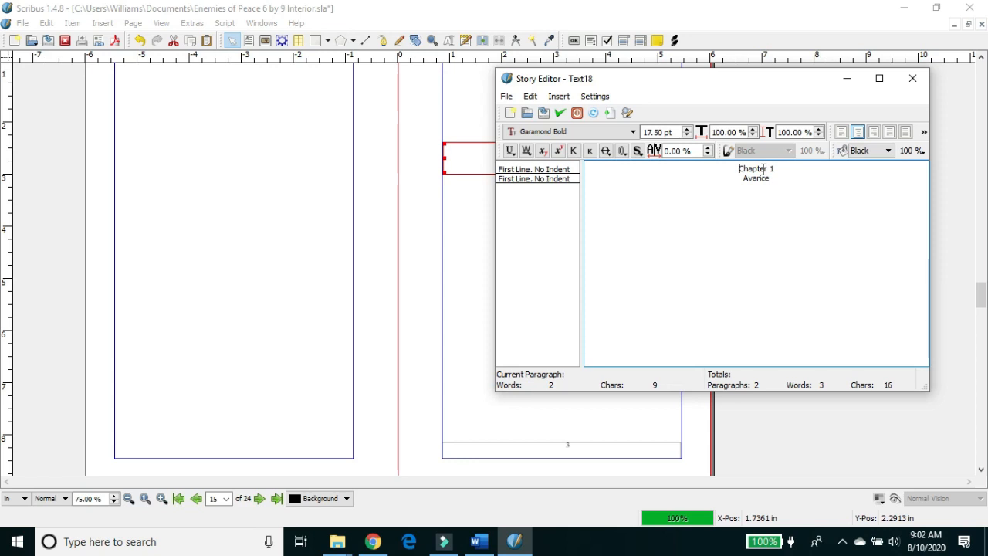
double_click(768, 180)
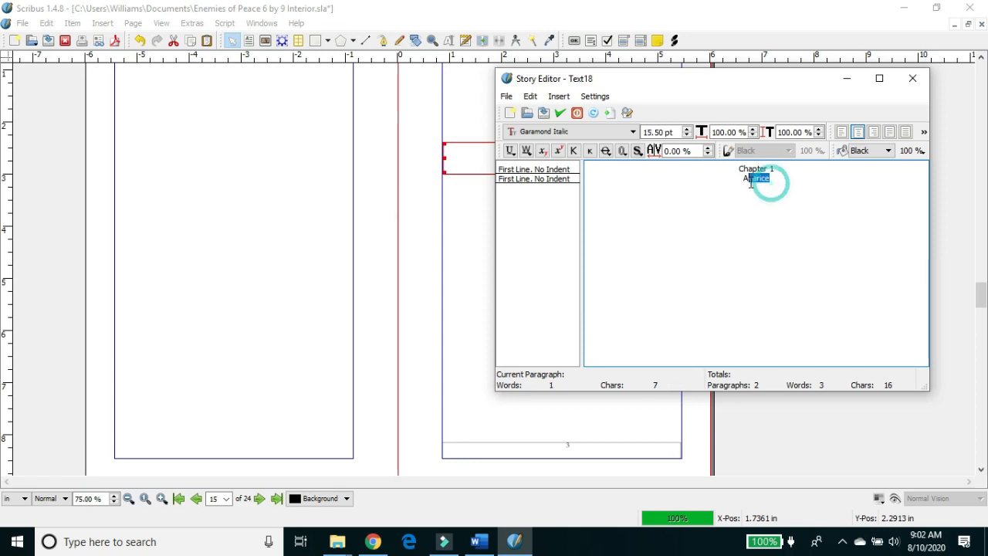
key("BackSpace")
key("BackSpace")
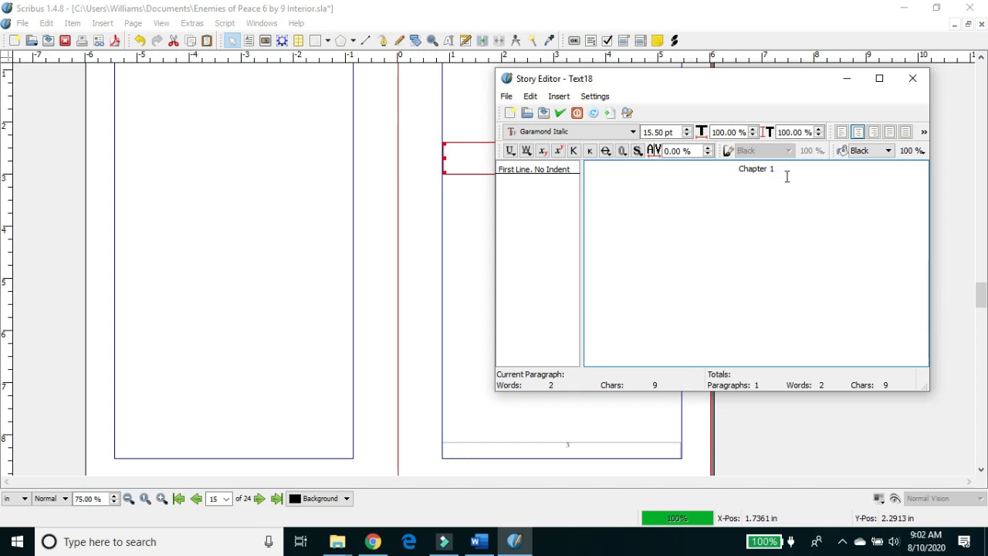
right_click(714, 164)
left_click(662, 178)
right_click(719, 166)
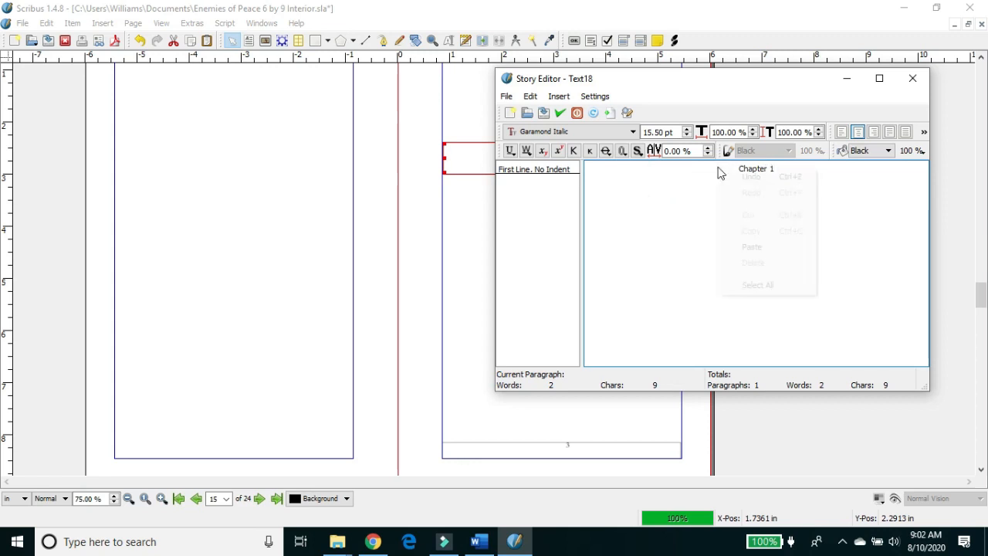
left_click(702, 160)
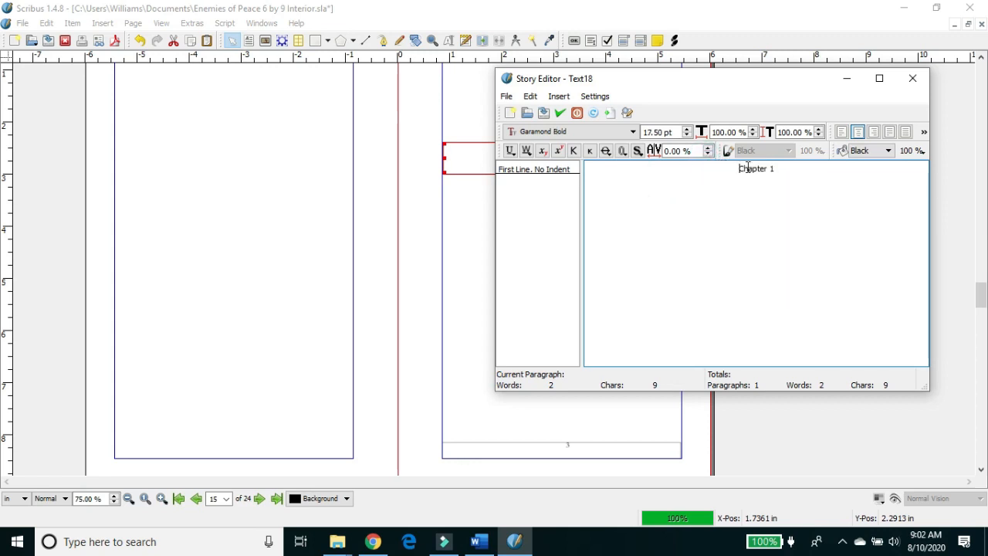
right_click(786, 168)
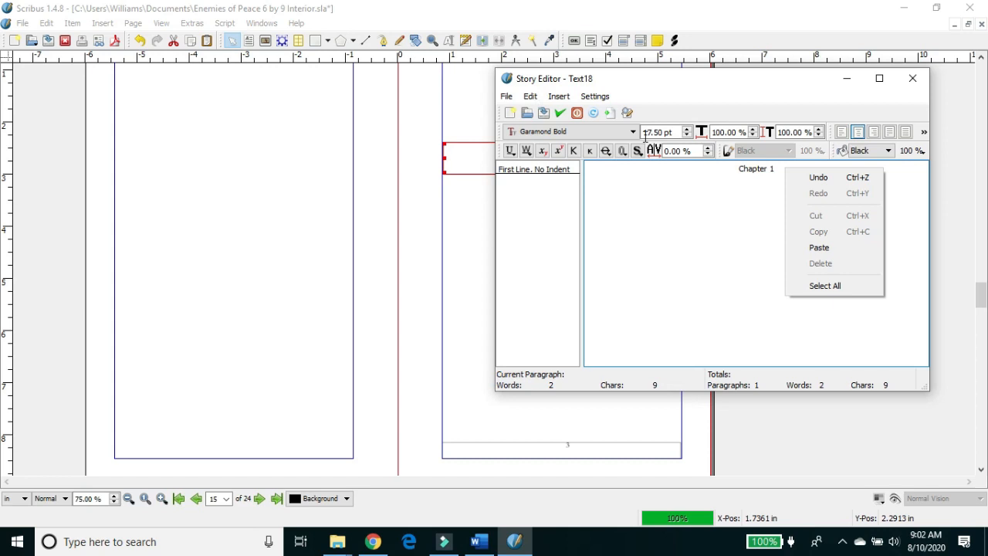
- Apply the heading edit, then copy the drop-cap body frame from page 13 onto page 15 and shorten it to end above the page number
left_click(560, 113)
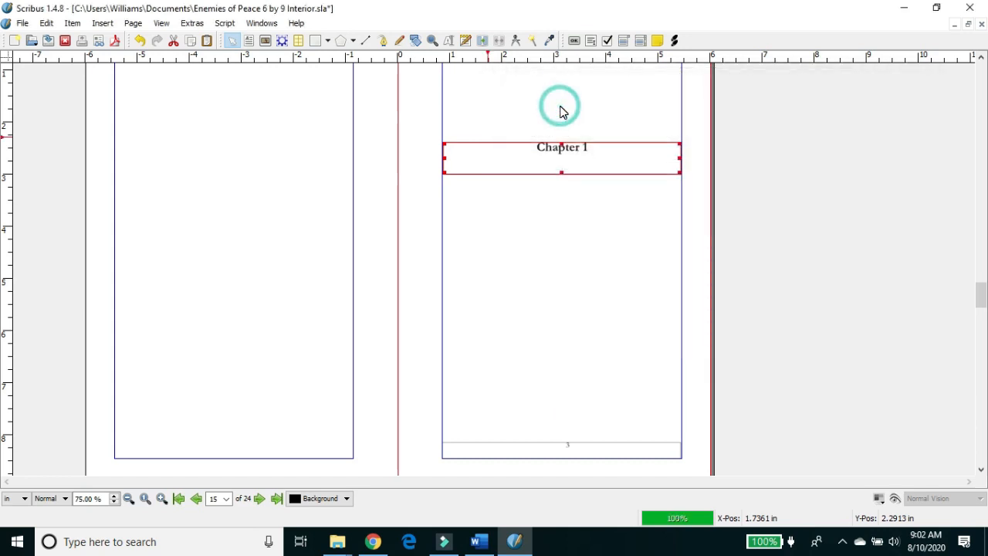
left_click_drag(982, 296, 979, 274)
left_click(626, 156)
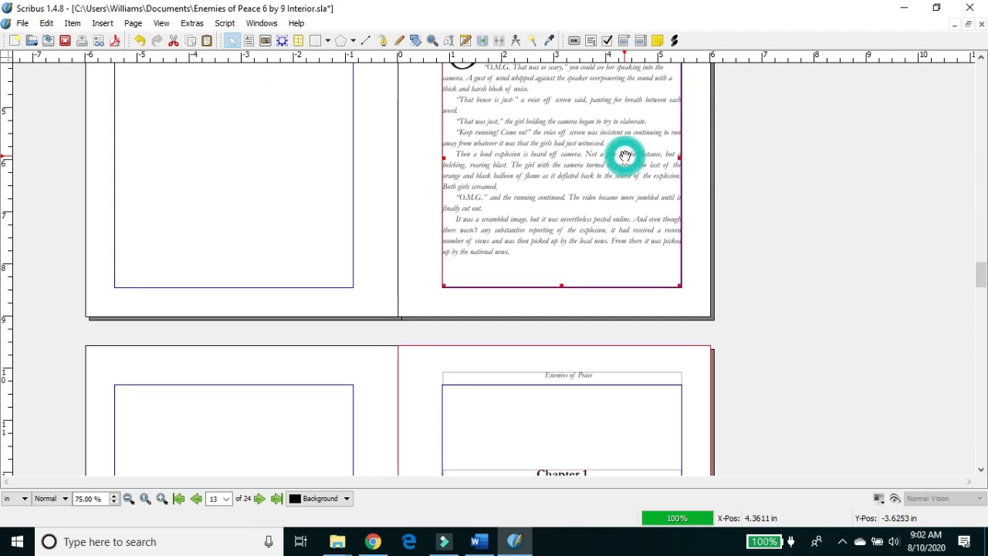
right_click(984, 284)
right_click(981, 278)
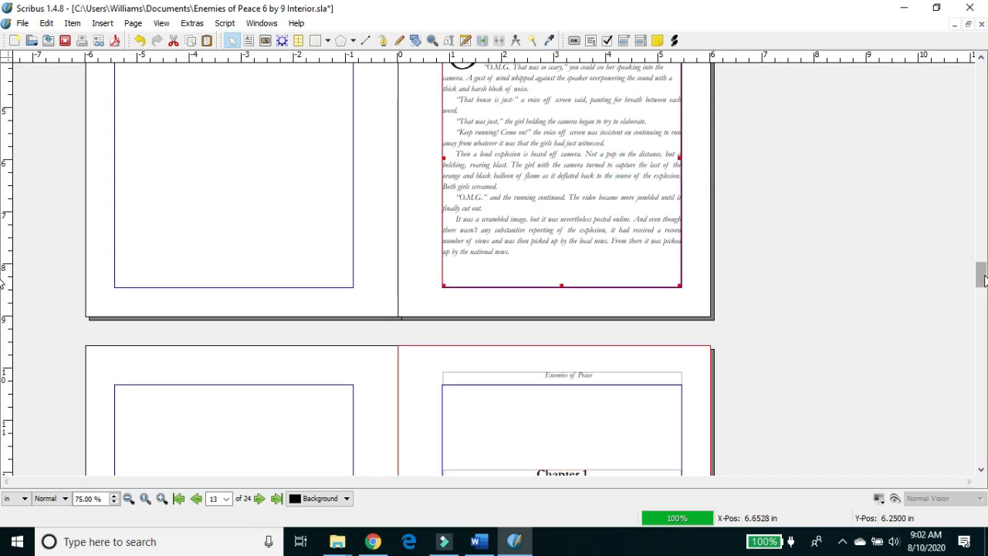
right_click(982, 278)
left_click(982, 280)
left_click_drag(982, 275, 982, 301)
left_click(605, 179)
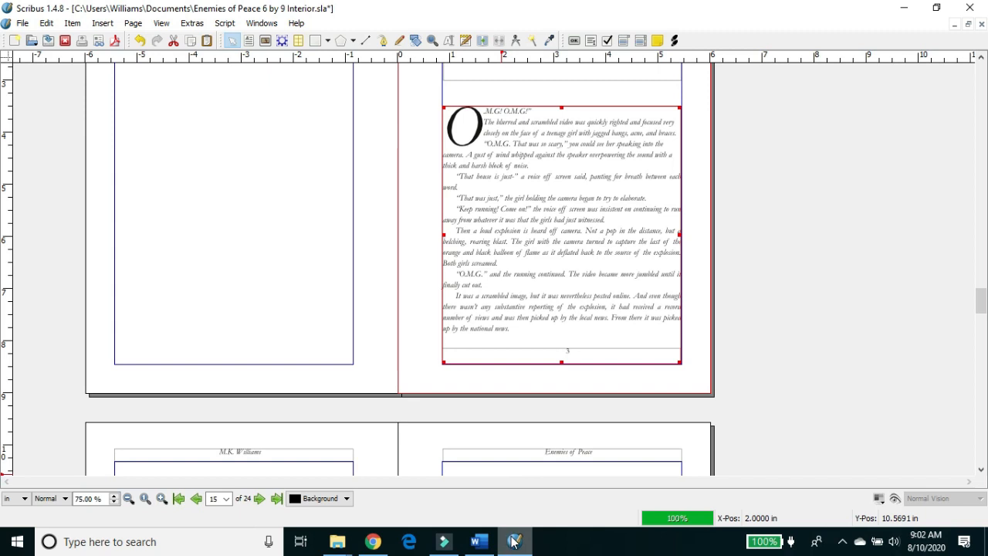
mouse_move(514, 541)
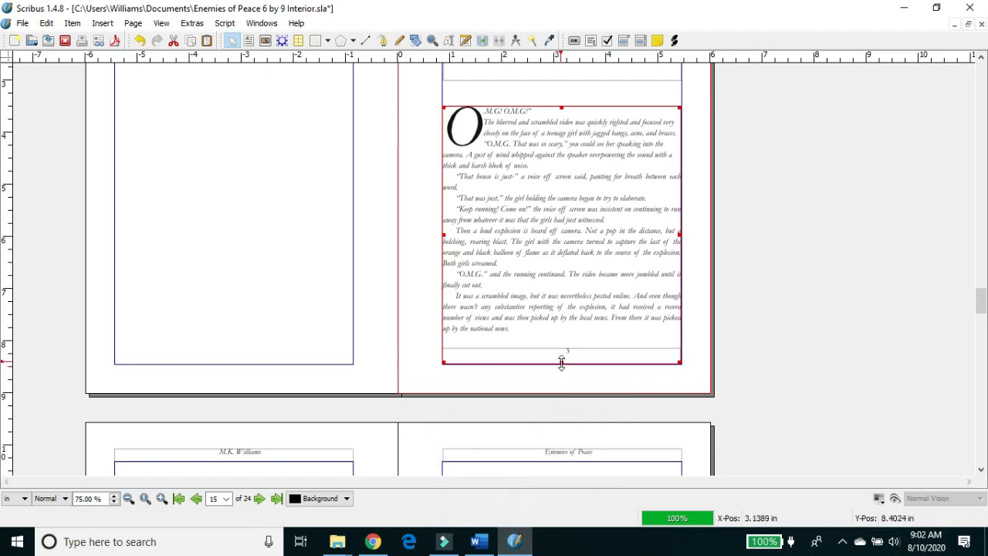
left_click_drag(561, 365, 560, 348)
- Switch to Word and copy the opening paragraphs of Chapter 1, from "Hot coffee." through "achievement sink in for a week."
left_click(476, 544)
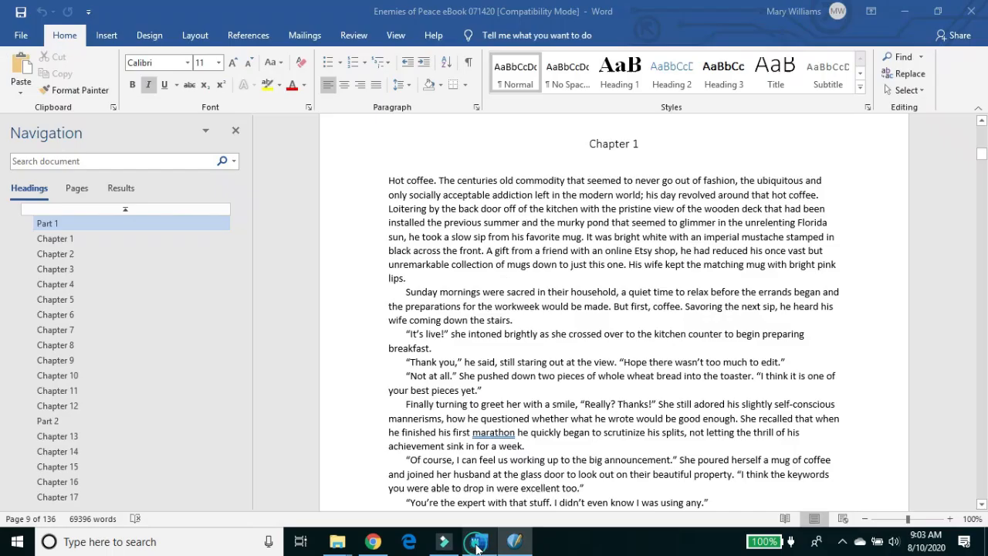
left_click_drag(389, 180, 642, 443)
key("ctrl+c")
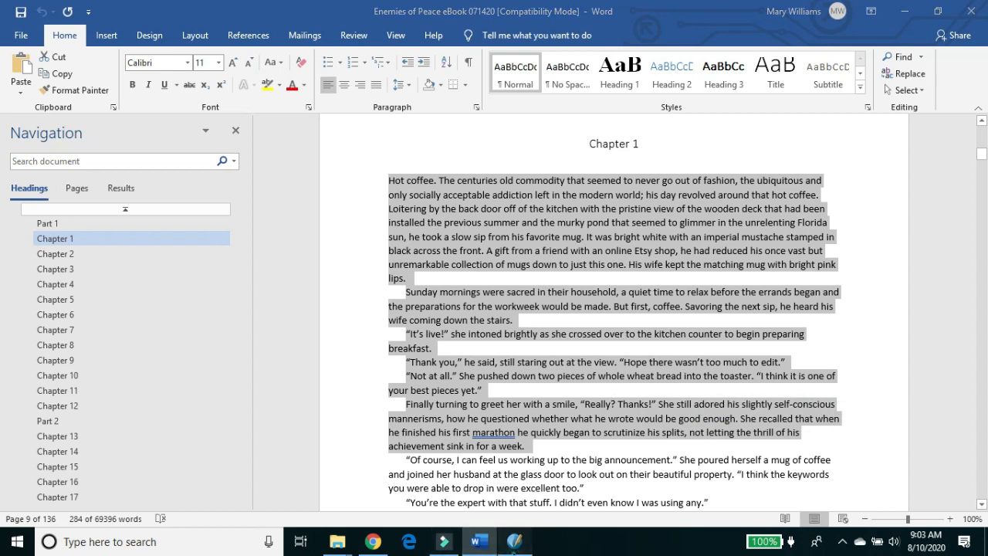
- In Scribus, replace the page 15 body text with the copied Chapter 1 paragraphs, using the Drop Caps style on the first paragraph
left_click(514, 541)
left_click(466, 41)
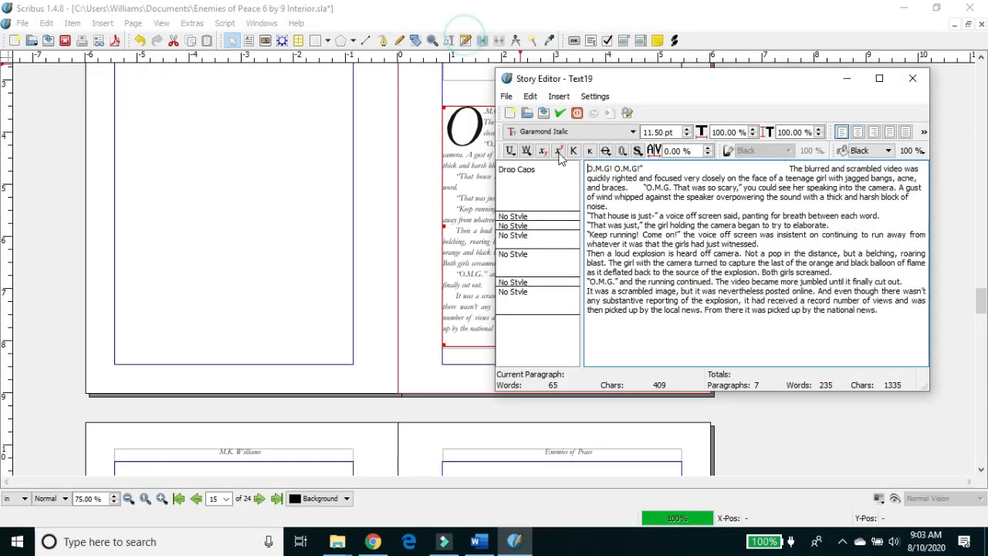
left_click_drag(883, 312, 530, 170)
key("ctrl+v")
left_click(532, 182)
left_click(544, 186)
left_click(563, 219)
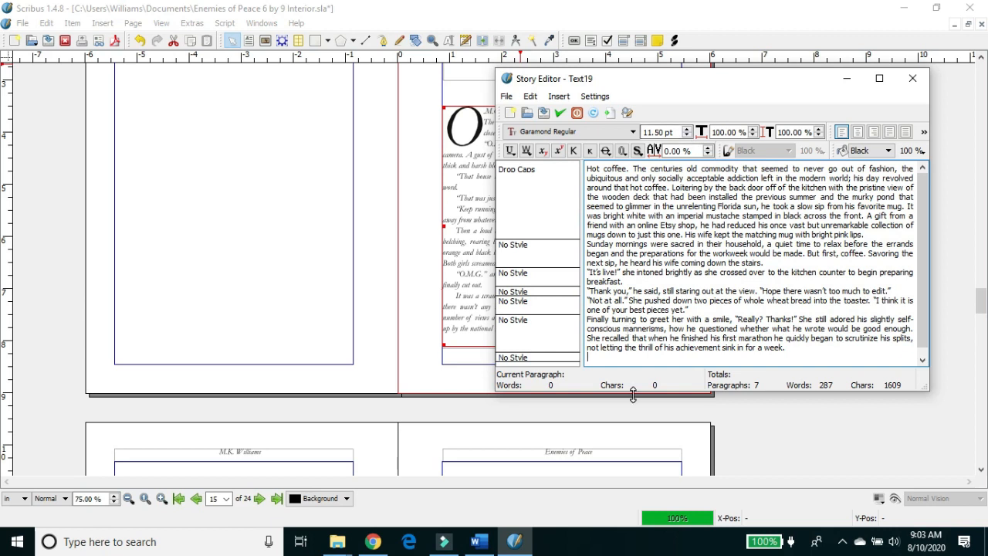
left_click(479, 542)
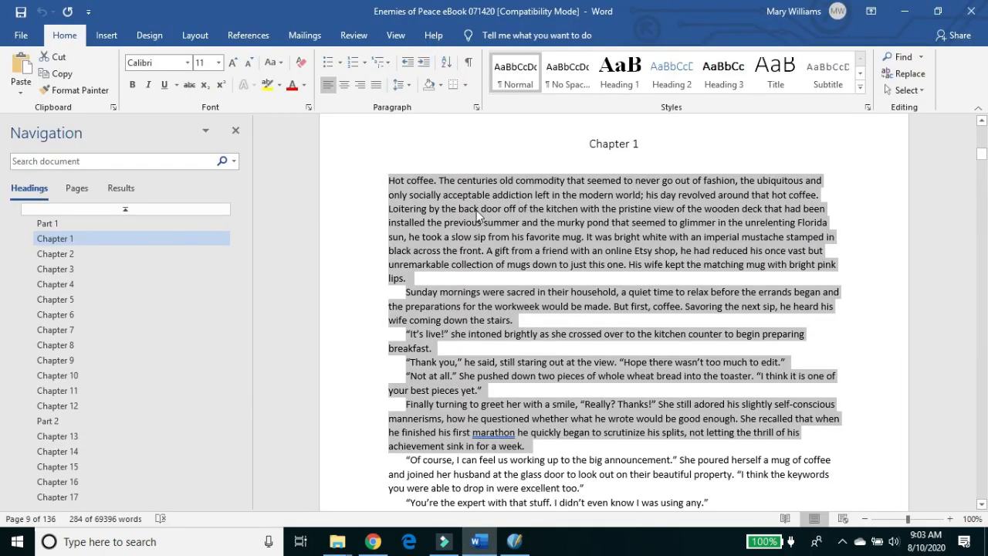
left_click(515, 542)
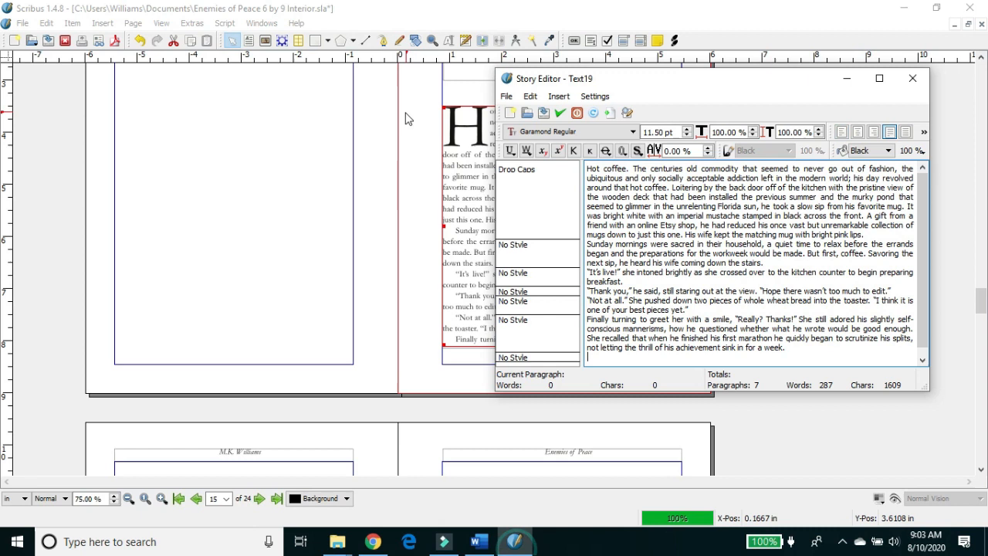
left_click(559, 113)
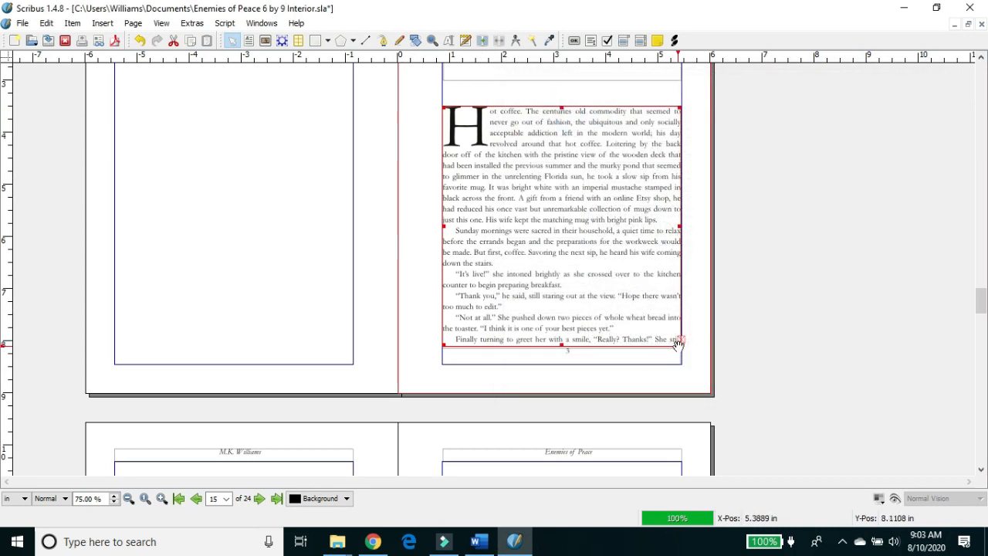
- Draw a text frame on page 16 spanning the margin width, from the top margin down to just above the page number
left_click_drag(984, 288, 983, 315)
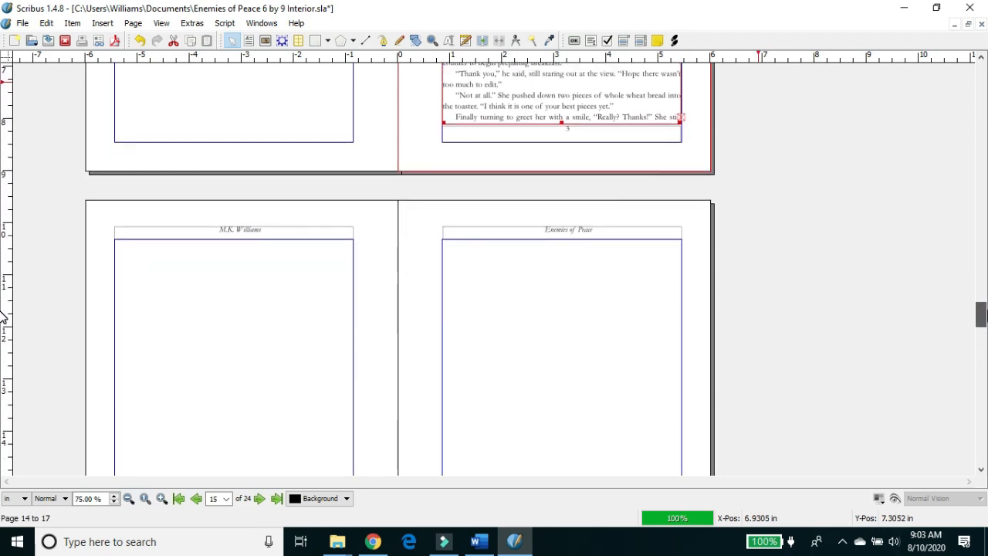
scroll(2, 316, "down", 5)
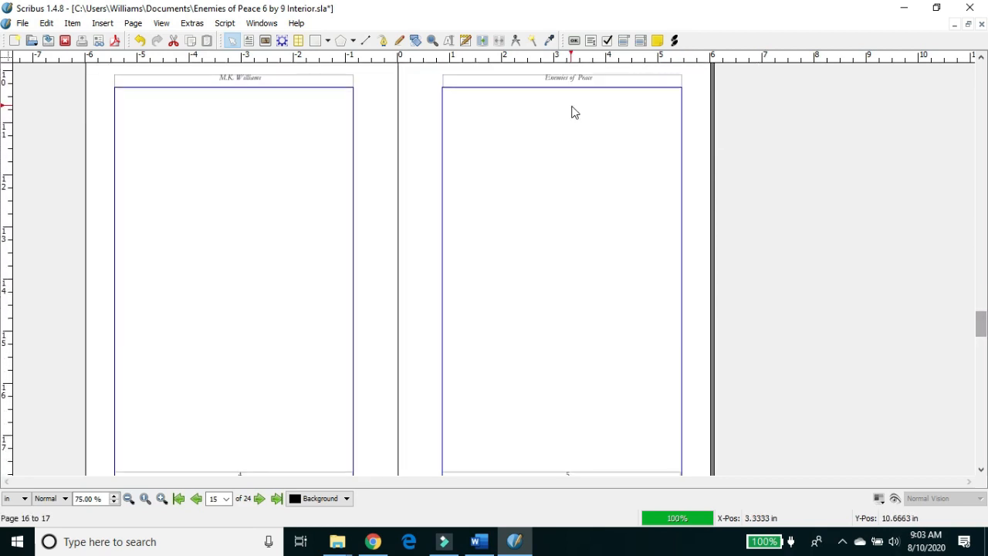
left_click(466, 42)
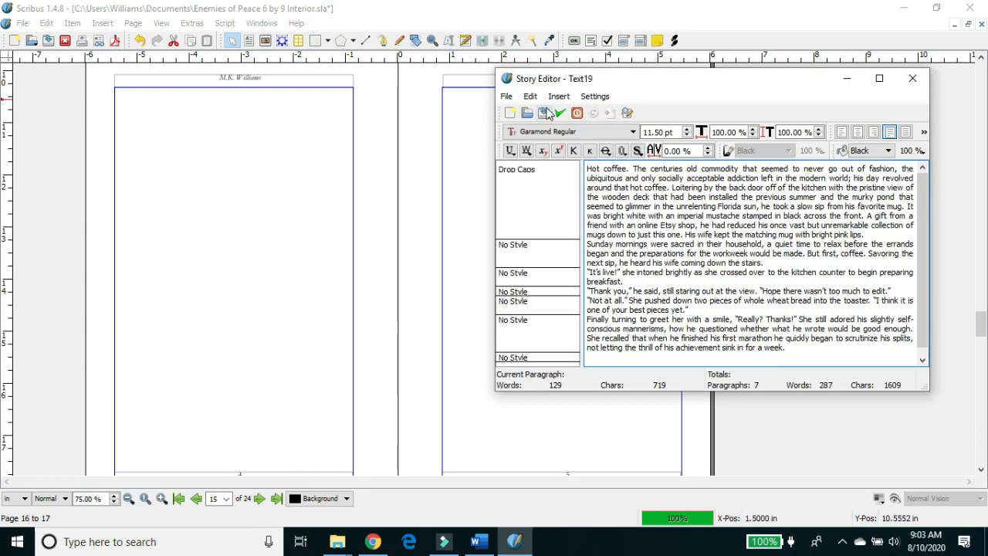
left_click(916, 85)
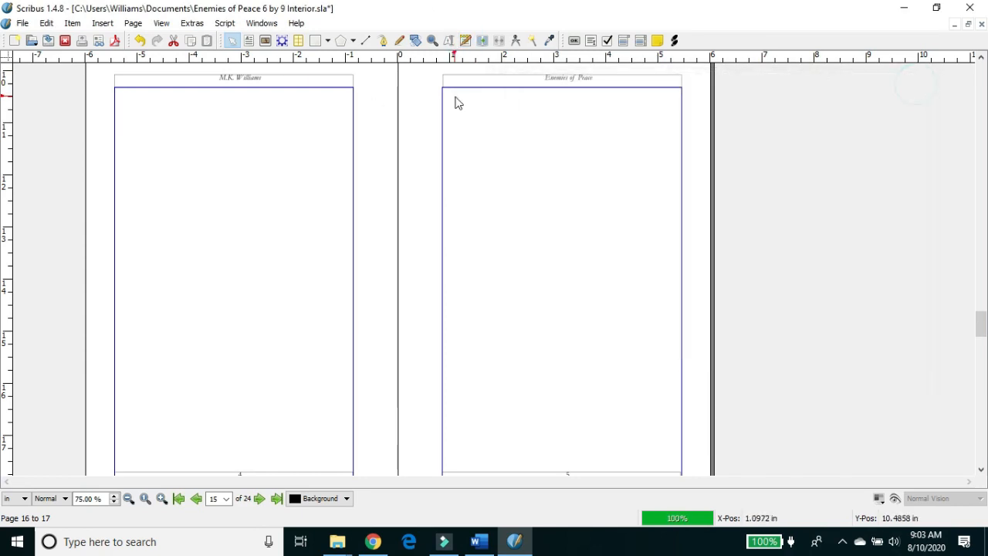
left_click(230, 140)
left_click(249, 40)
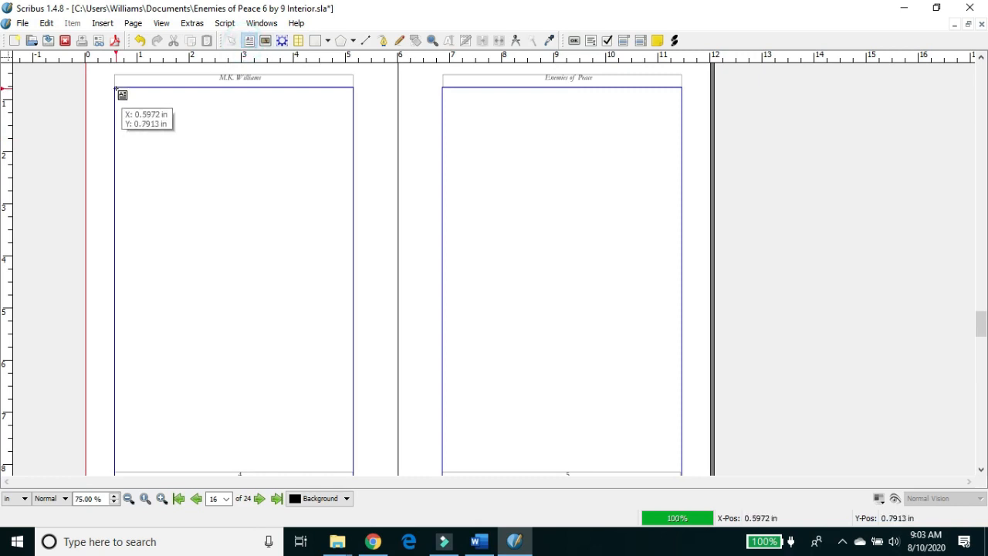
left_click_drag(123, 94, 353, 468)
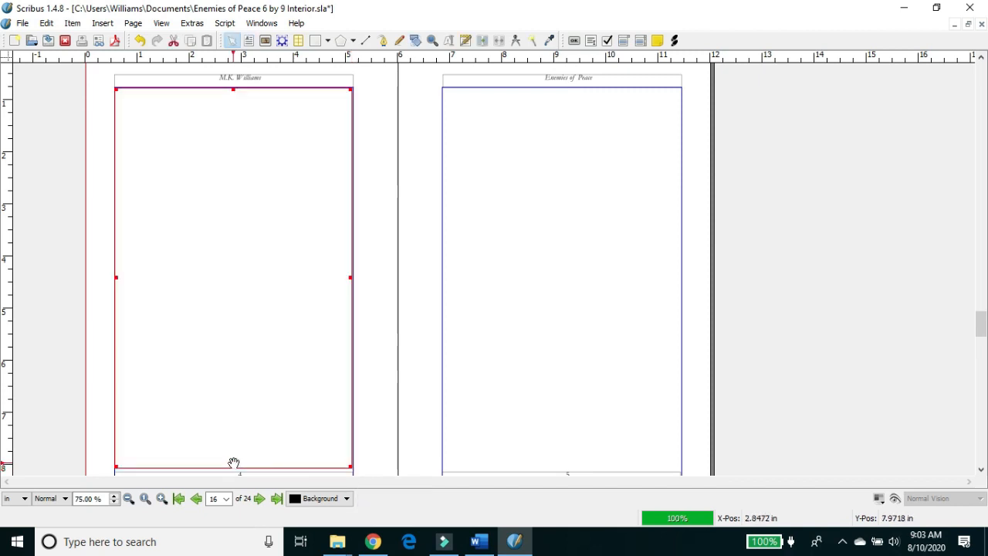
left_click_drag(234, 465, 229, 402)
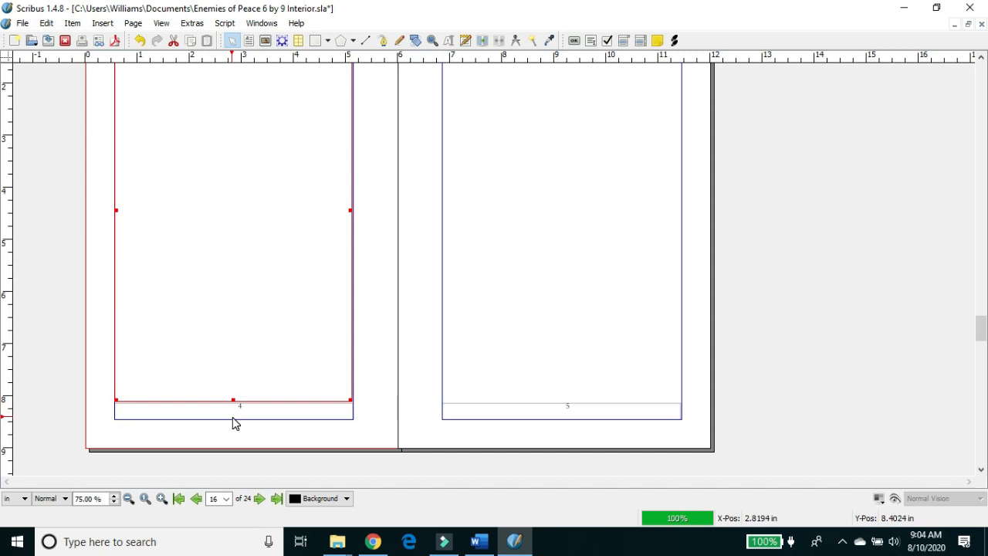
- Copy the overflowing text from "adored his slightly" onward in the page 15 body frame, then delete it from that frame
left_click_drag(981, 333, 980, 298)
left_click(607, 284)
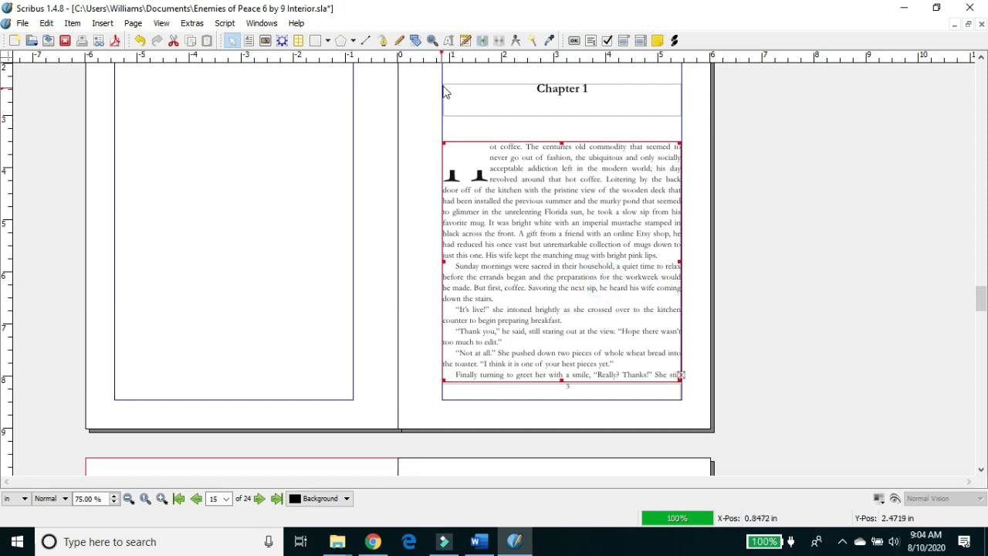
left_click(465, 40)
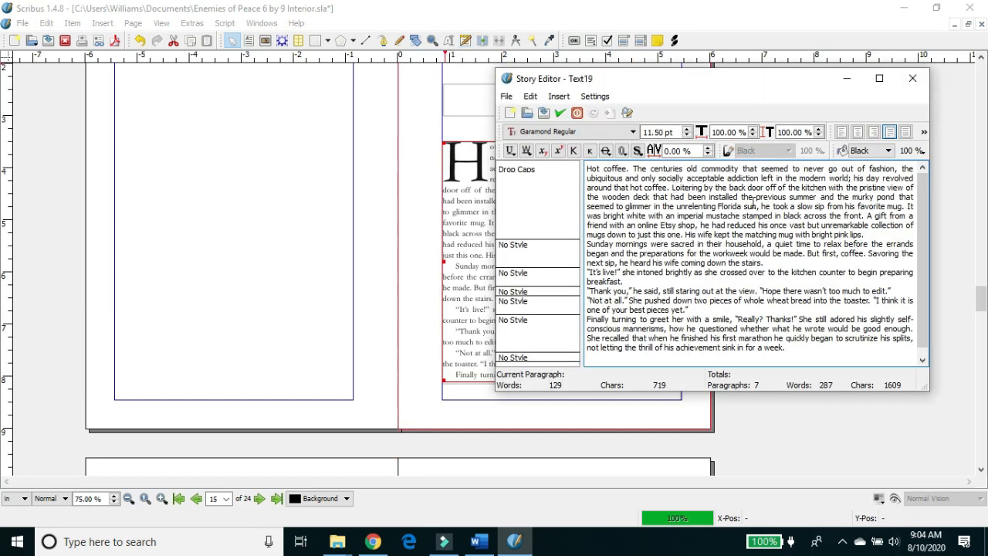
left_click_drag(779, 80, 351, 116)
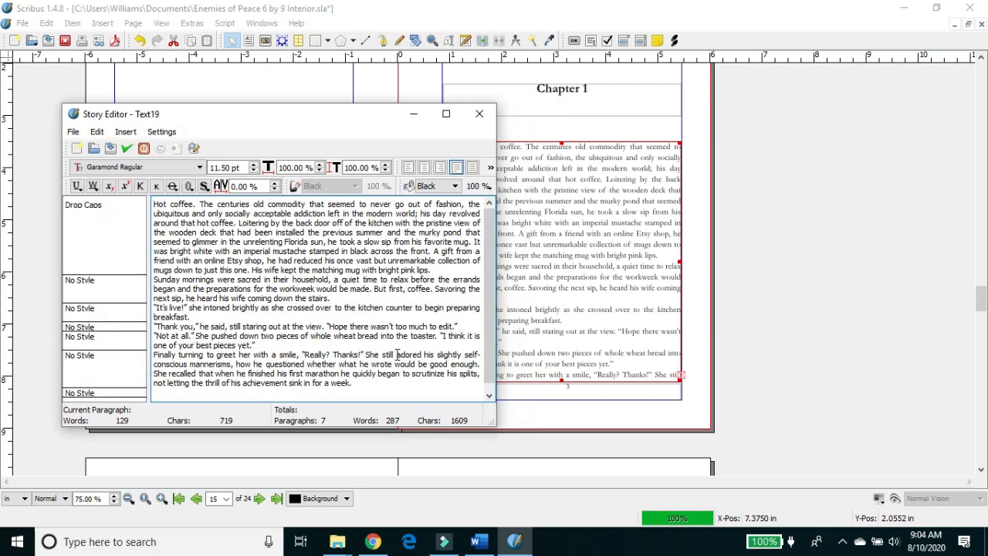
left_click_drag(396, 354, 442, 400)
key("ctrl+c")
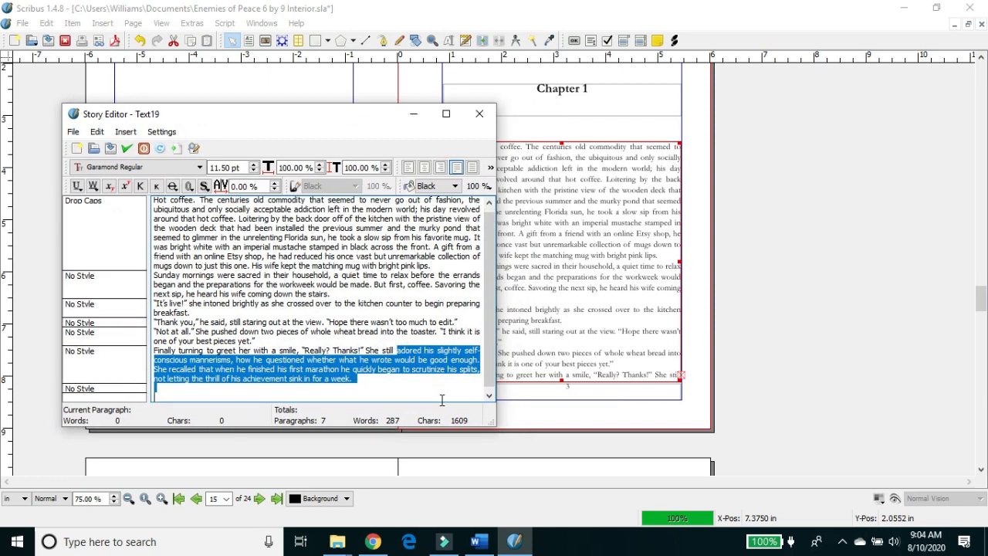
key("Delete")
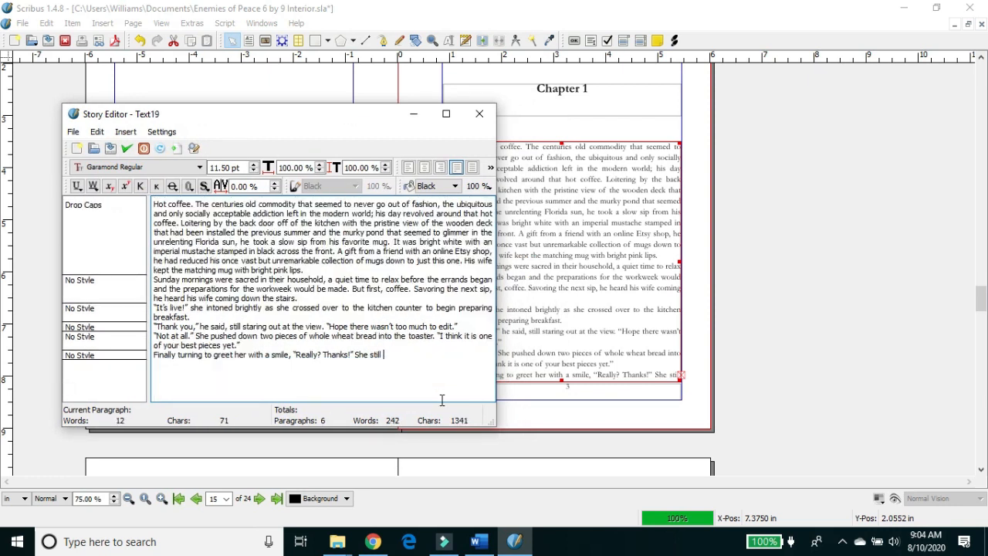
left_click(127, 148)
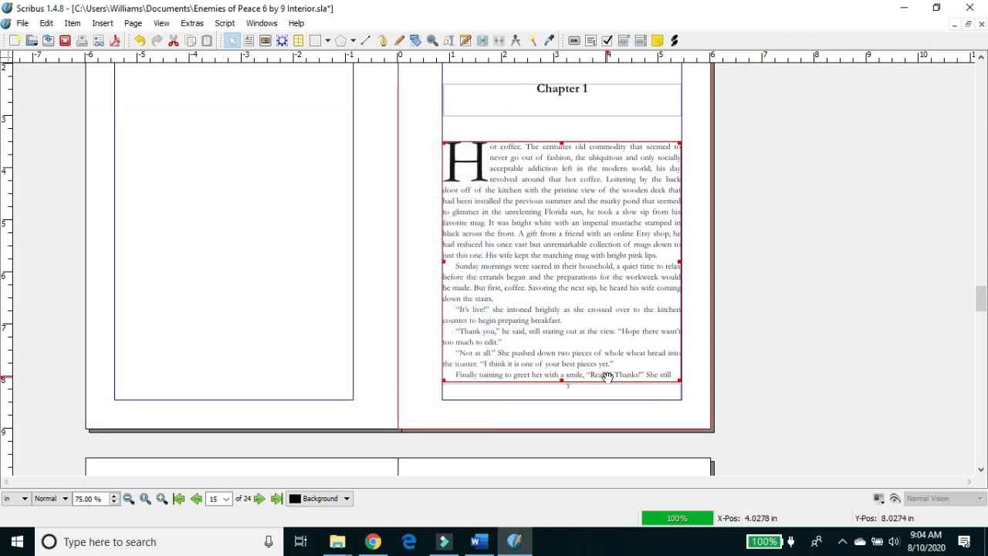
- Remove the trailing space after "She still" at the end of the page 15 body text
double_click(674, 374)
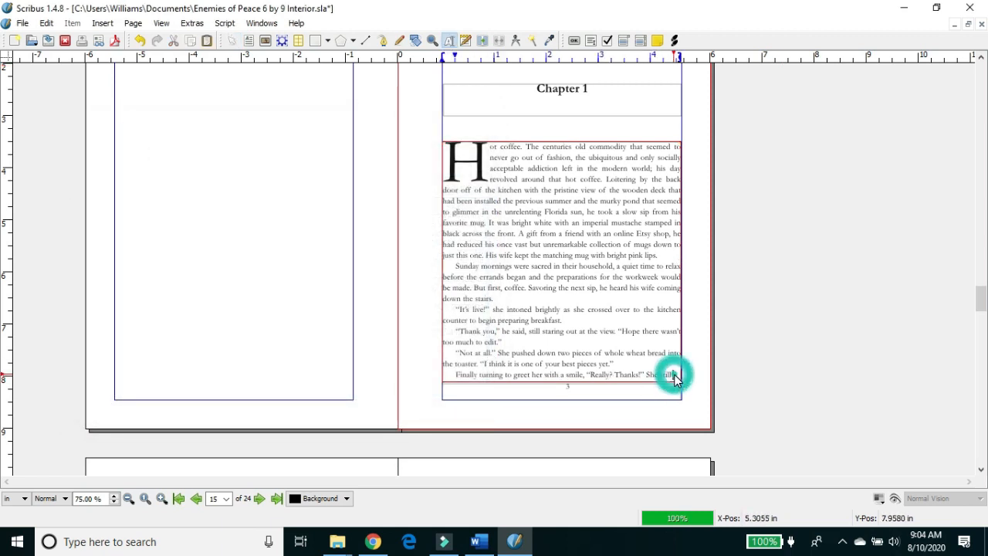
key("BackSpace")
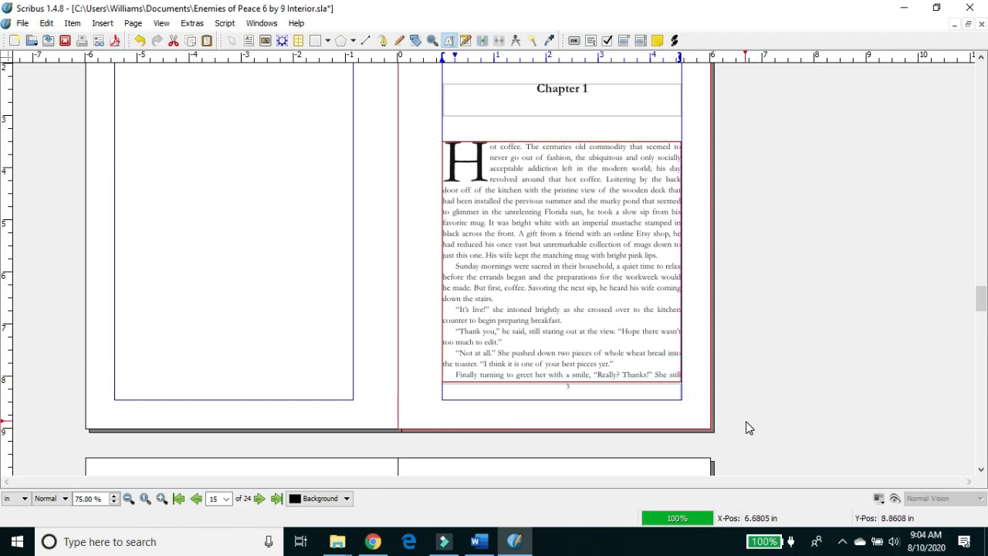
left_click(657, 410)
- Paste the removed overflow text into the page 16 frame and apply the "First Line, No Indent" style to its first paragraph
left_click_drag(982, 303, 983, 322)
left_click(297, 317)
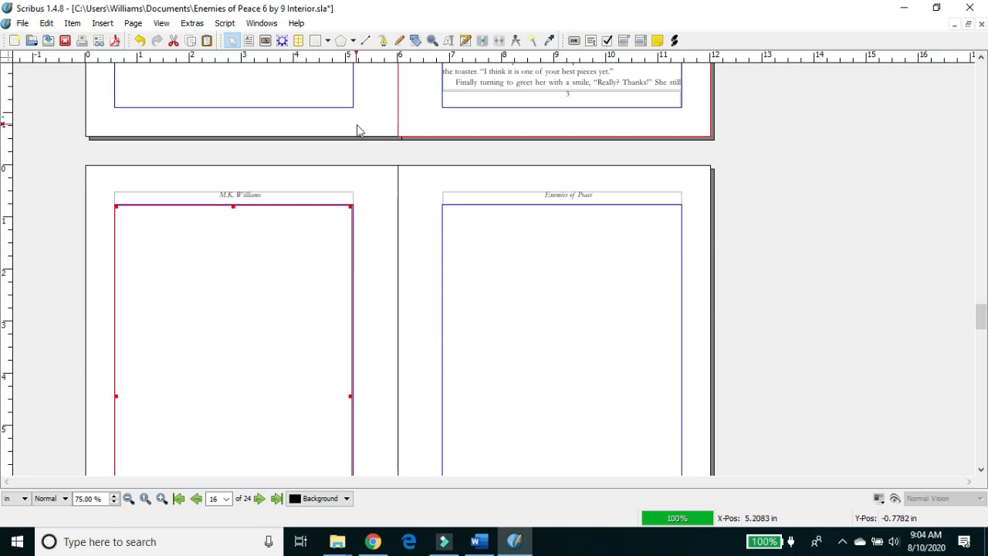
left_click(465, 40)
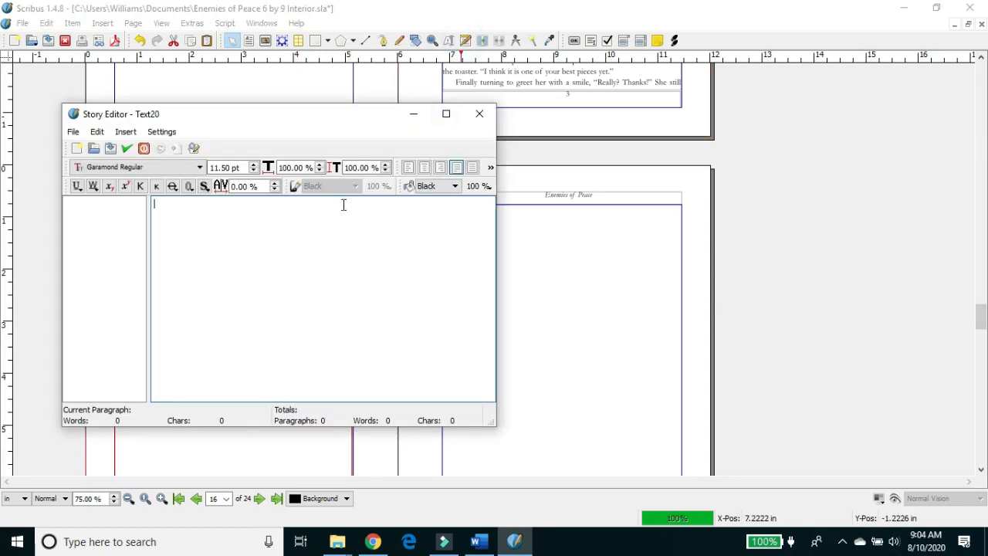
key("ctrl+v")
double_click(115, 213)
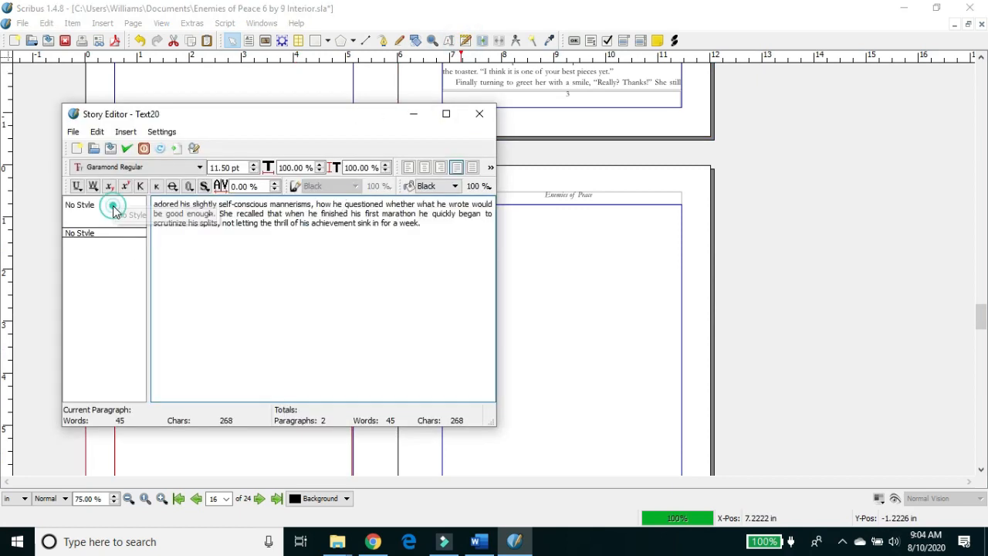
left_click(132, 215)
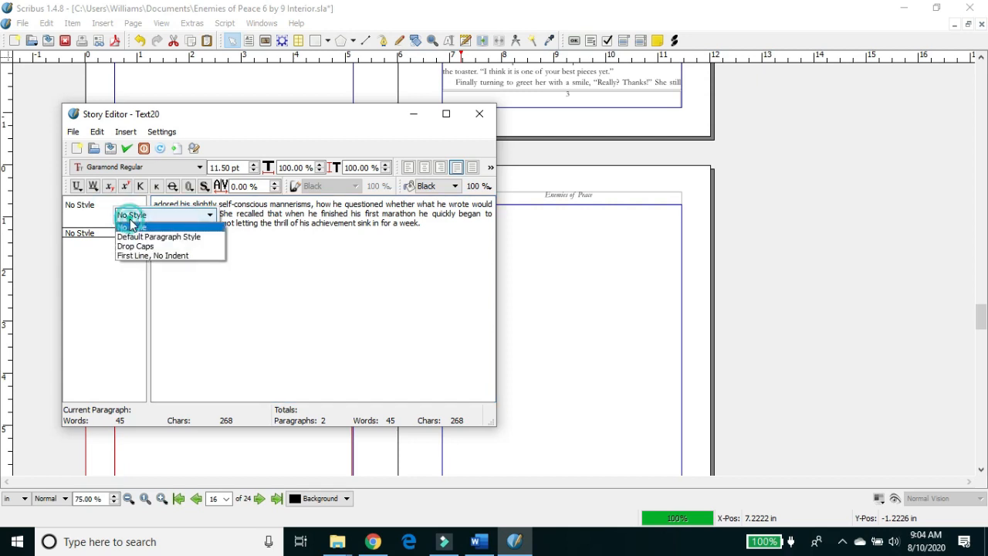
left_click(151, 255)
- Copy the next Chapter 1 paragraphs from Word, "Of course, I can feel us" through "across his arm", and append them to the page 16 frame
left_click(479, 542)
left_click_drag(407, 460, 567, 459)
left_click_drag(625, 510, 657, 453)
left_click(514, 543)
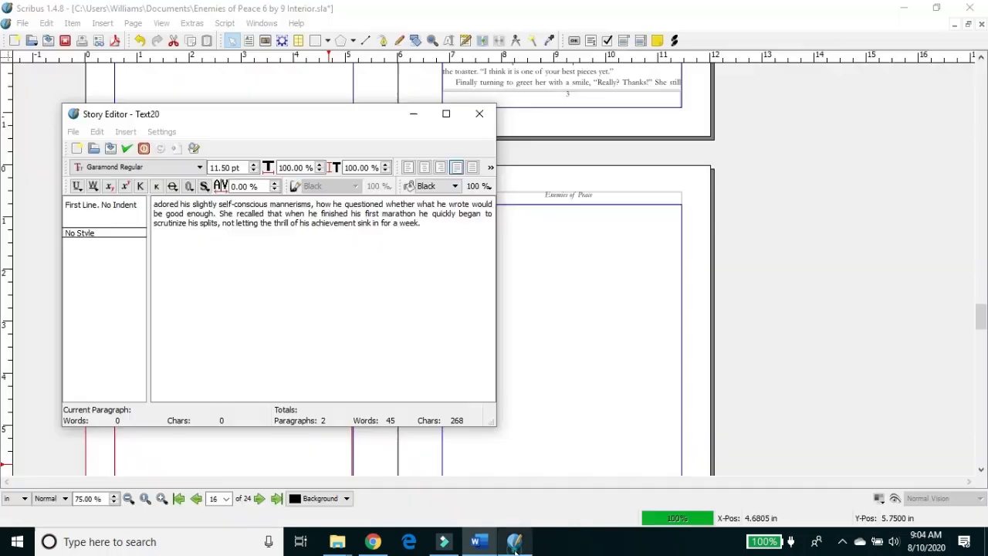
left_click(225, 338)
key("ctrl+v")
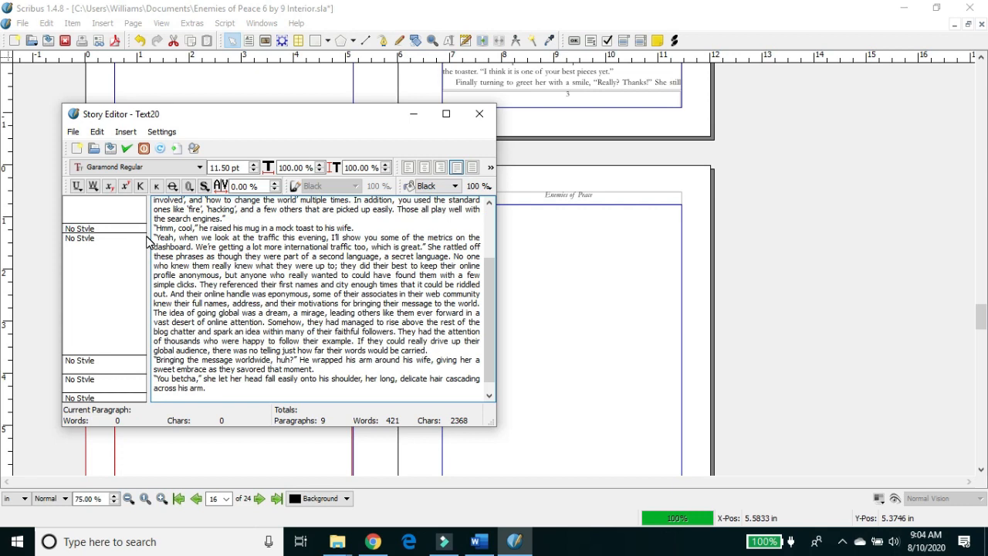
left_click(128, 151)
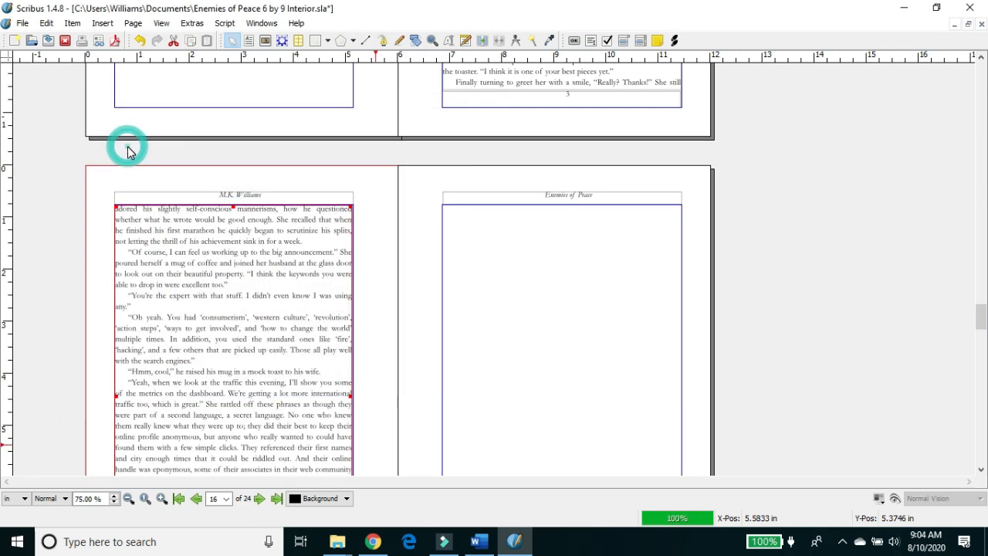
left_click_drag(983, 319, 983, 335)
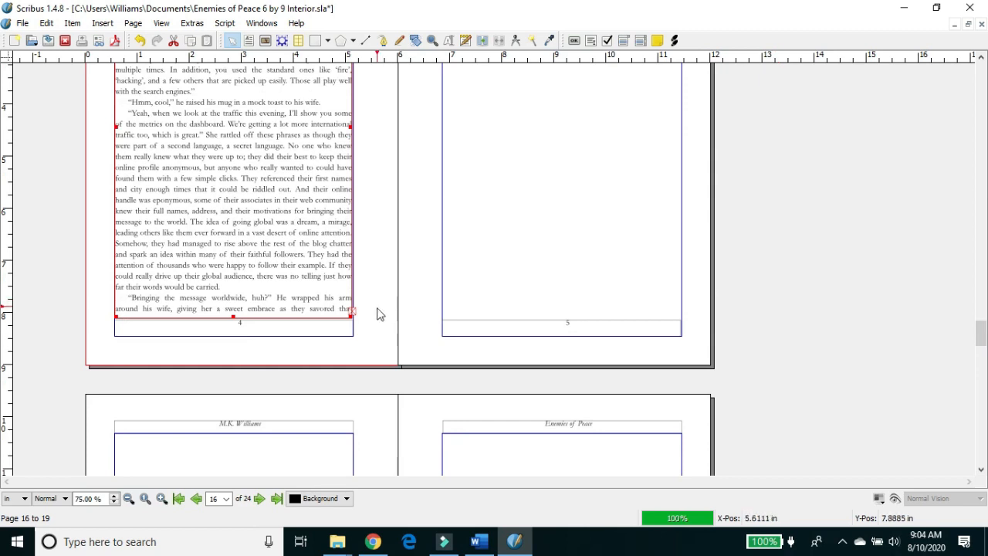
- Copy the page 16 body text frame onto page 17 and nudge it sideways until it aligns with that page's margins
left_click(300, 190)
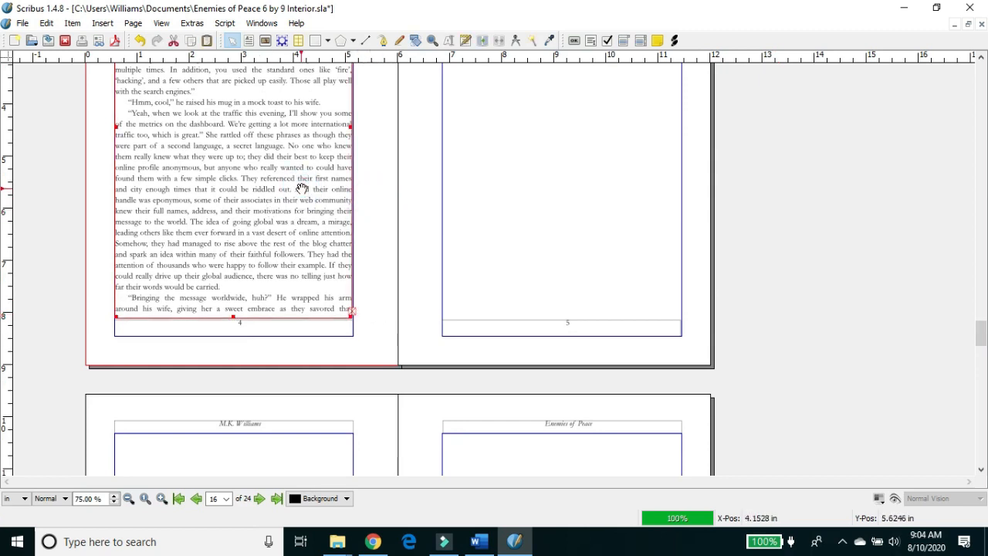
left_click(584, 161)
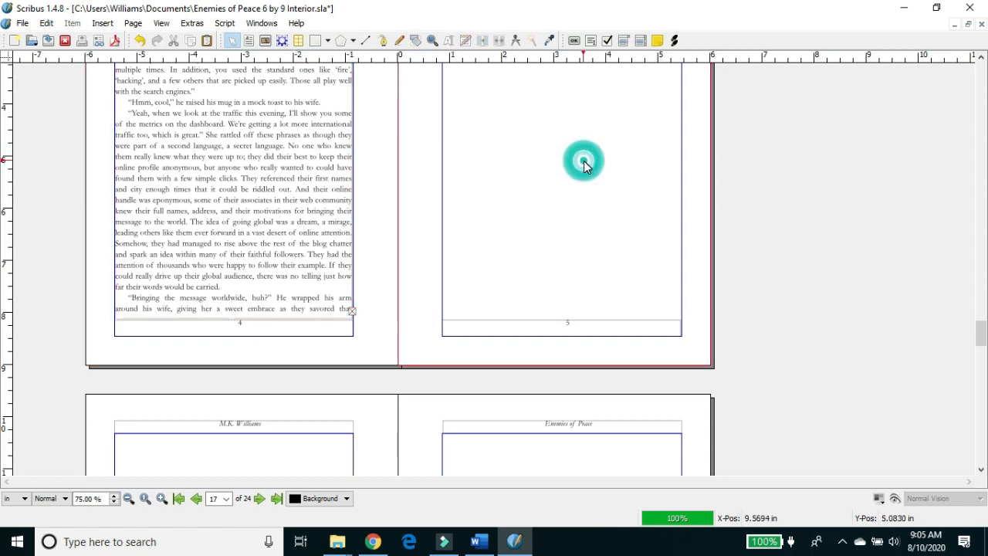
key("ctrl+v")
key("Right")
key("Right")
key("Right")
key("Right")
key("Right")
key("Right")
key("Right")
key("Right")
key("Right")
key("Right")
key("Right")
key("Right")
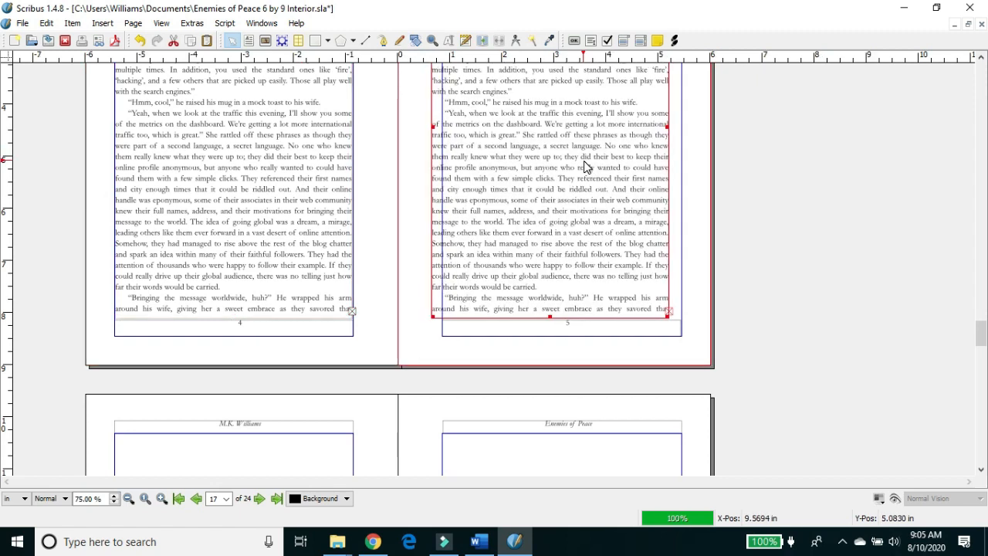
key("Right")
key("Right")
key("Right")
key("Right")
key("Right")
key("Right")
key("Right")
key("Right")
key("Right")
key("Right")
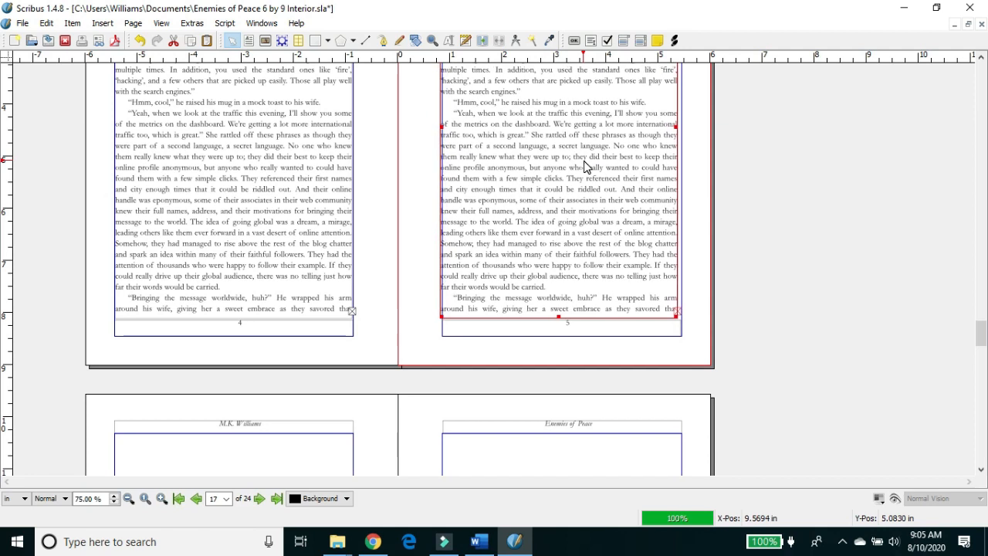
key("Right")
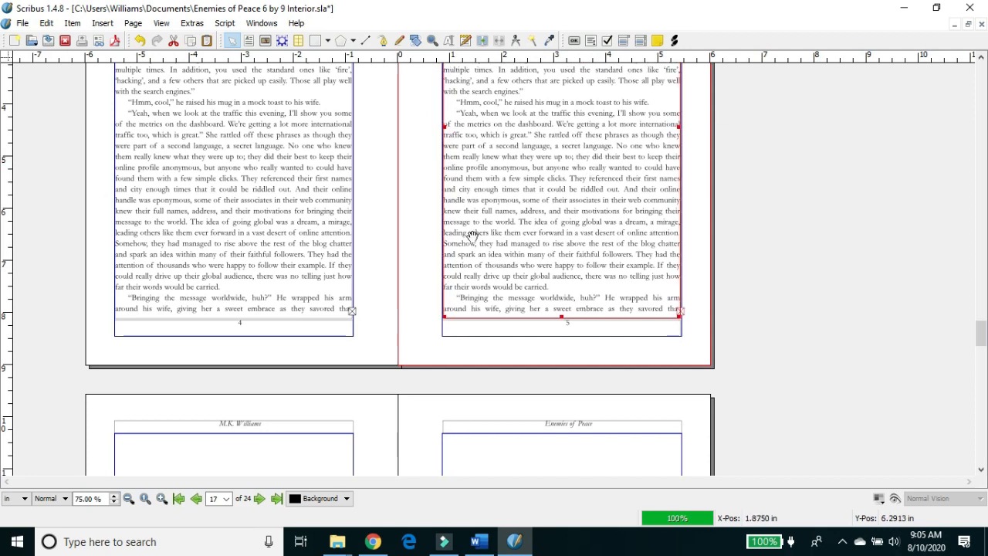
- Remove the final "You betcha" paragraph from the page 16 frame, ending its text at "as they savored that moment."
left_click(300, 244)
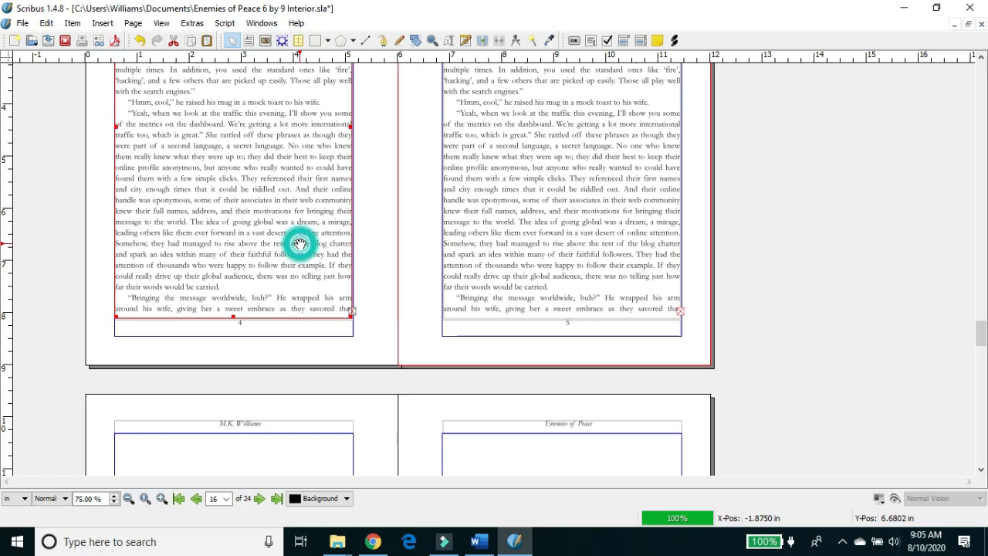
left_click(467, 42)
left_click_drag(302, 127, 614, 121)
left_click(511, 394)
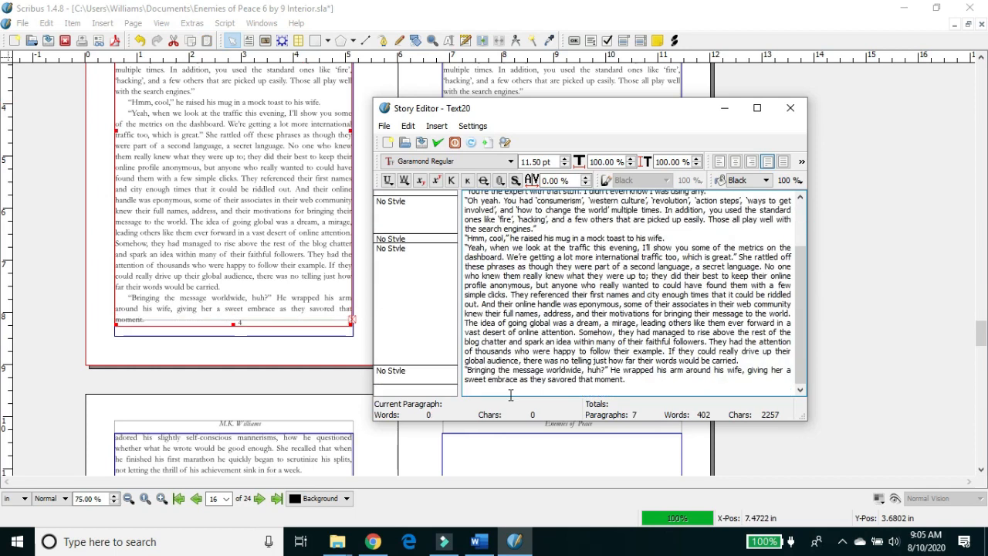
left_click(438, 142)
- Delete all text before the "You betcha" paragraph in the page 17 body frame
left_click(555, 170)
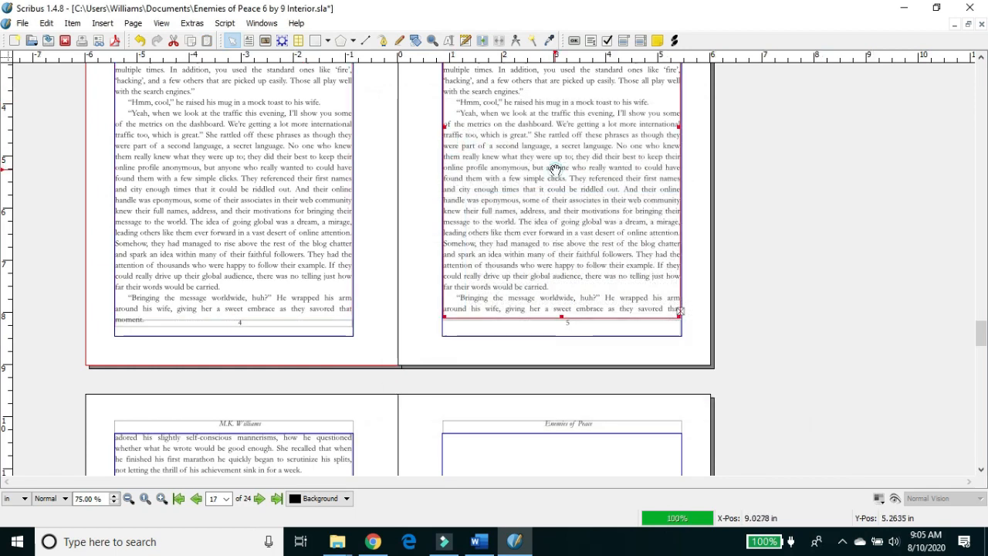
left_click(467, 41)
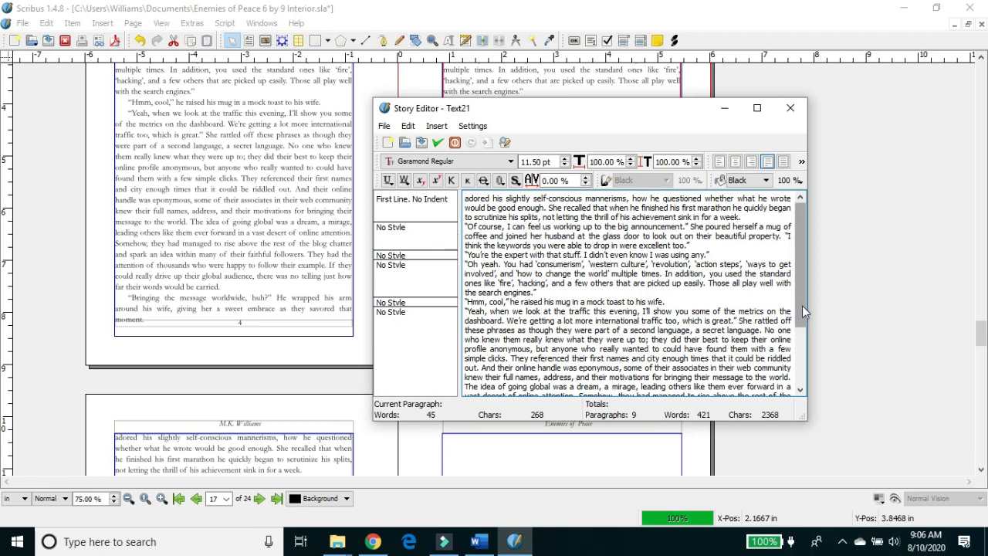
left_click_drag(802, 305, 805, 388)
left_click_drag(465, 361, 432, 185)
key("Delete")
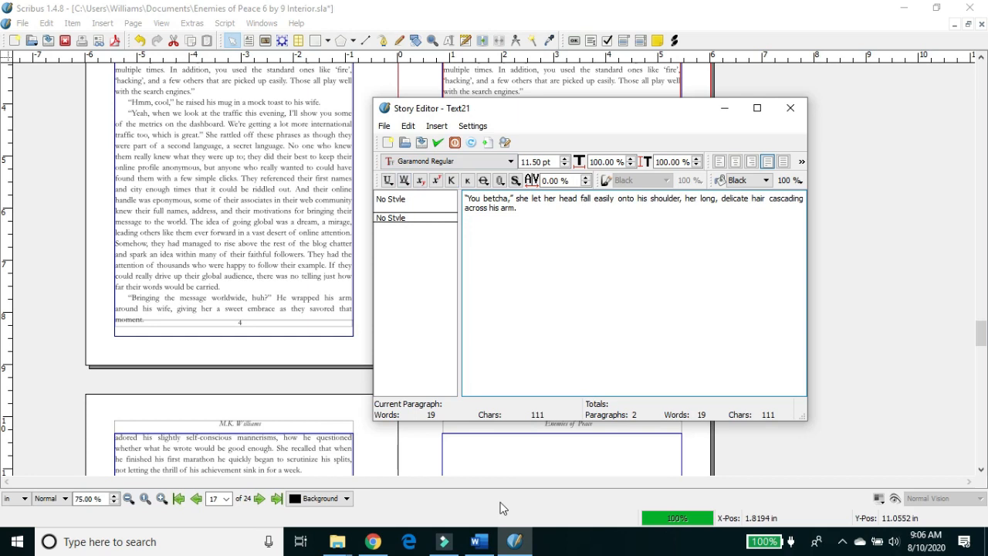
- Copy the rest of Chapter 1 from Word, "But will they actually follow" through "couple to live there", and append it to the page 17 frame
left_click(498, 245)
left_click(479, 541)
left_click(395, 466)
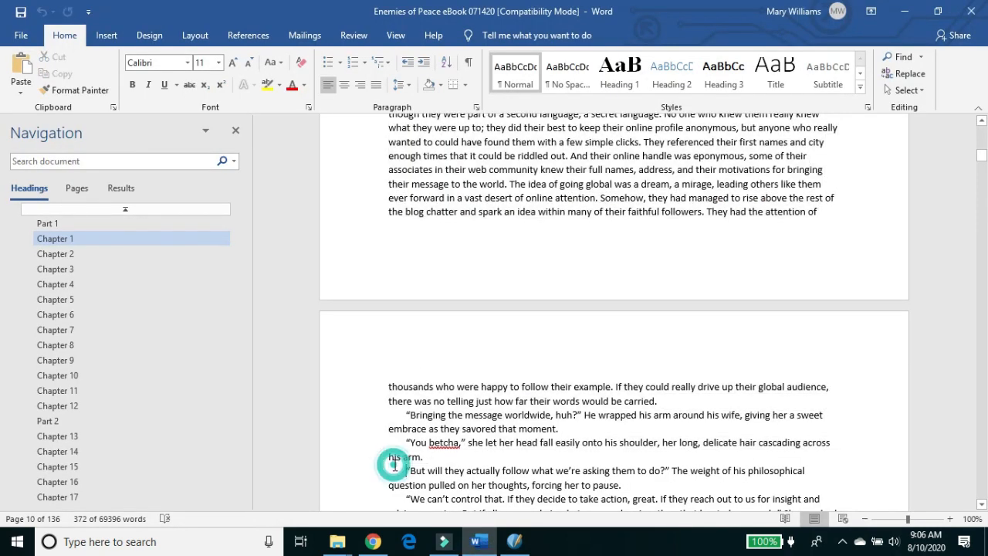
left_click_drag(399, 469, 581, 387)
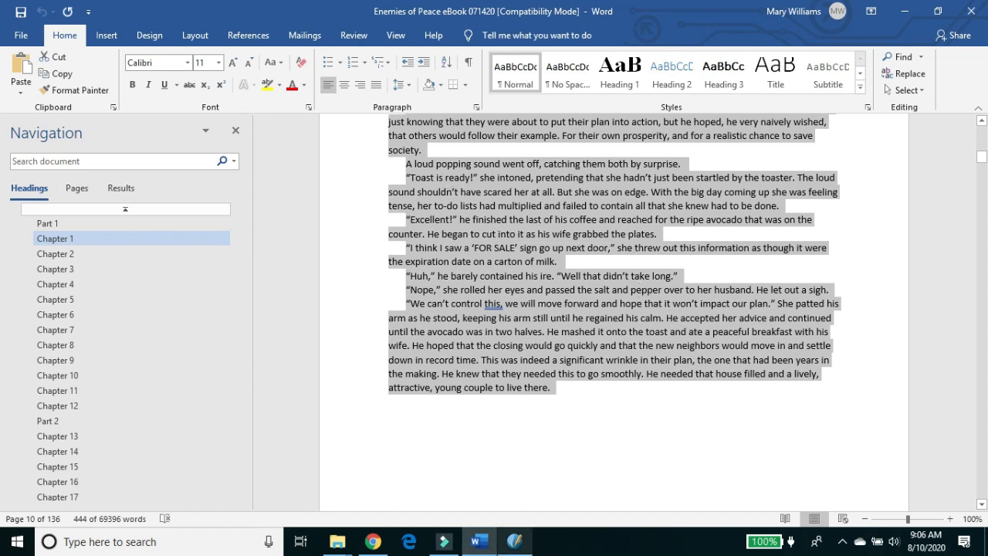
left_click(514, 541)
key("ctrl+v")
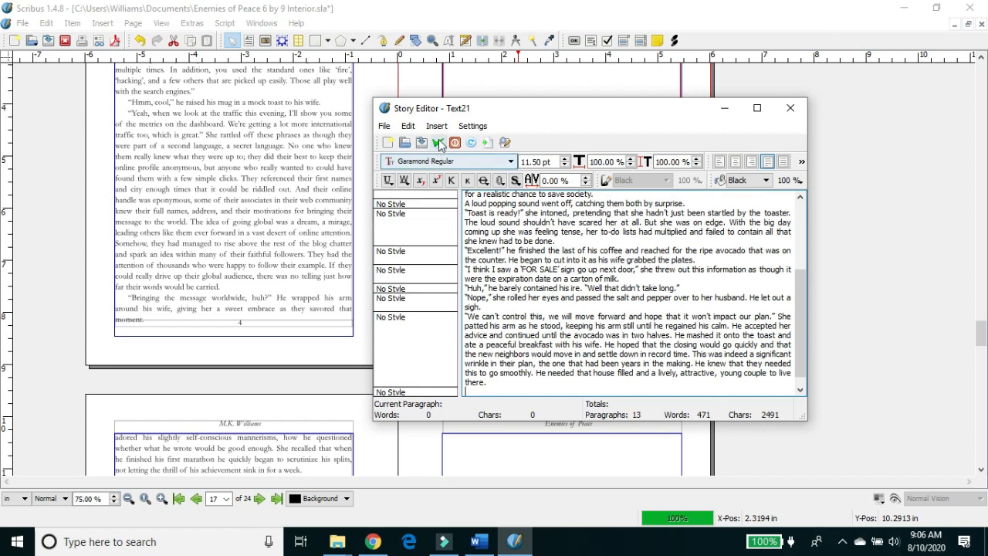
left_click(437, 142)
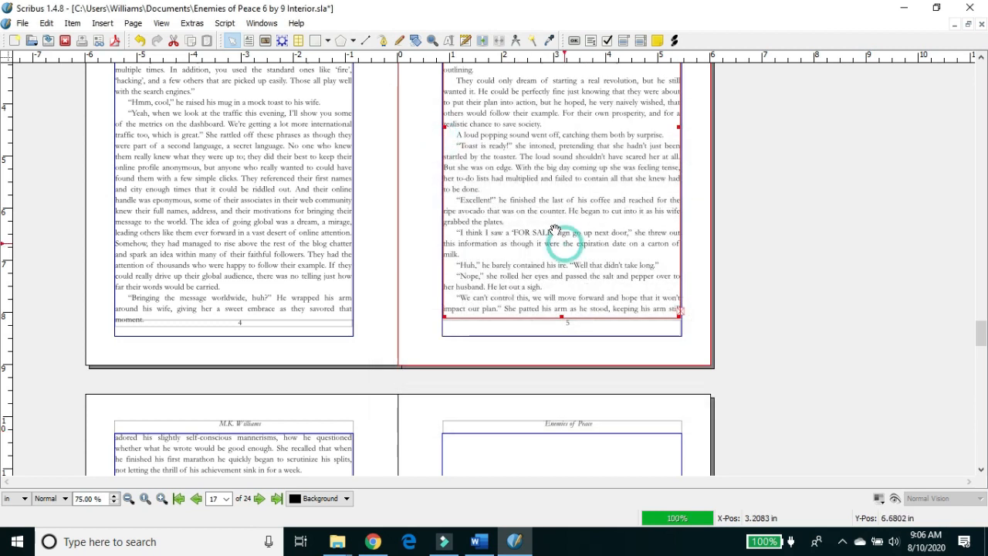
- Copy the overflowing text from "until he regained his calm" onward in the page 17 frame, then delete it from that frame
left_click(463, 40)
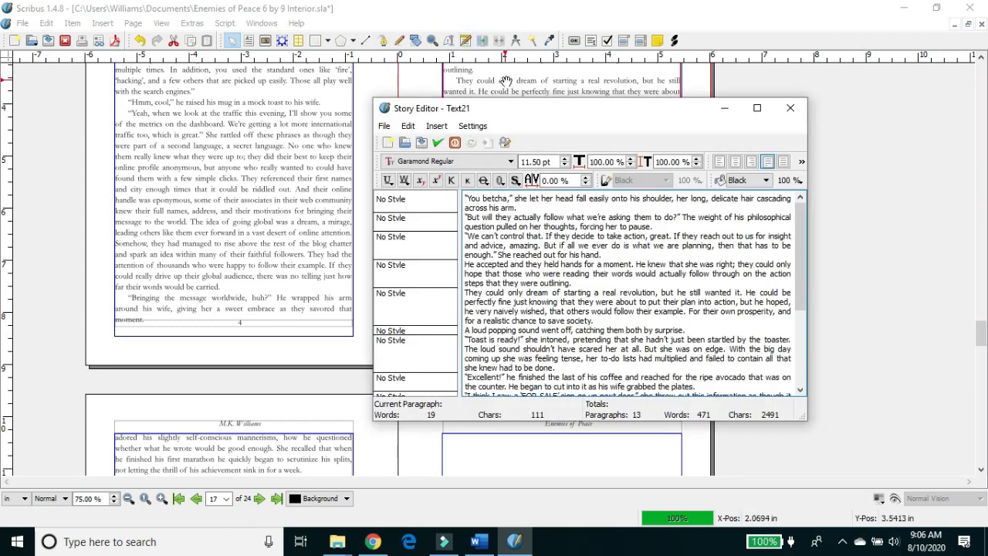
left_click_drag(525, 115, 141, 100)
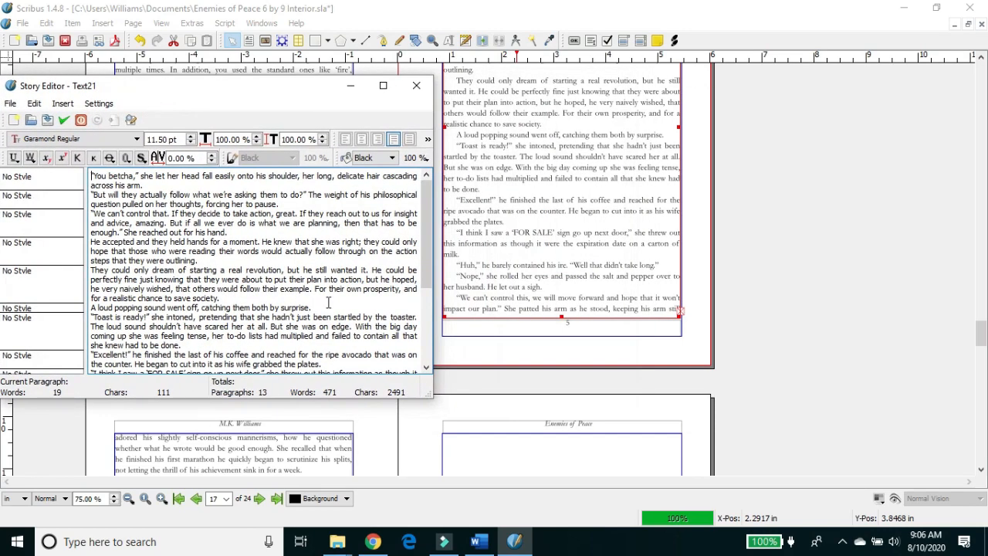
scroll(432, 287, "down", 3)
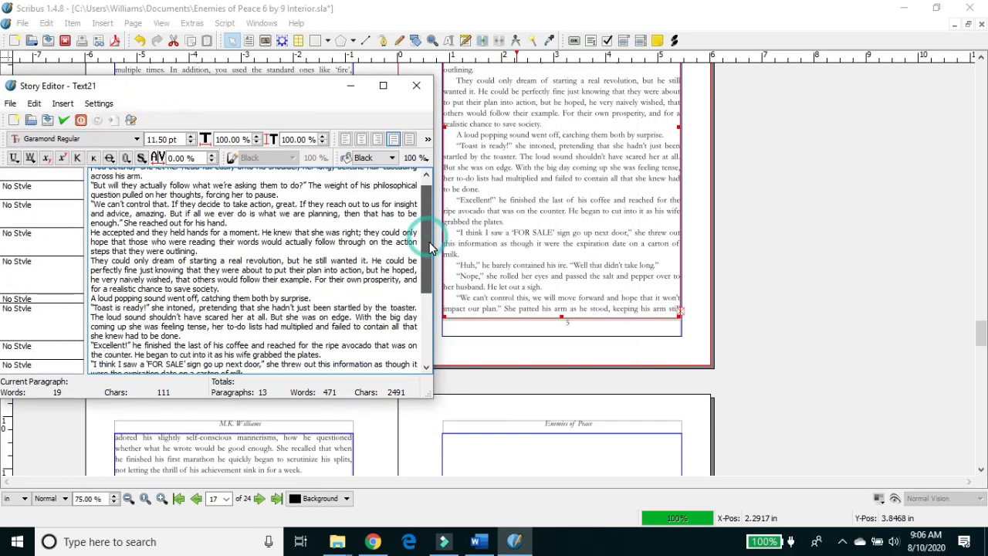
scroll(433, 287, "down", 2)
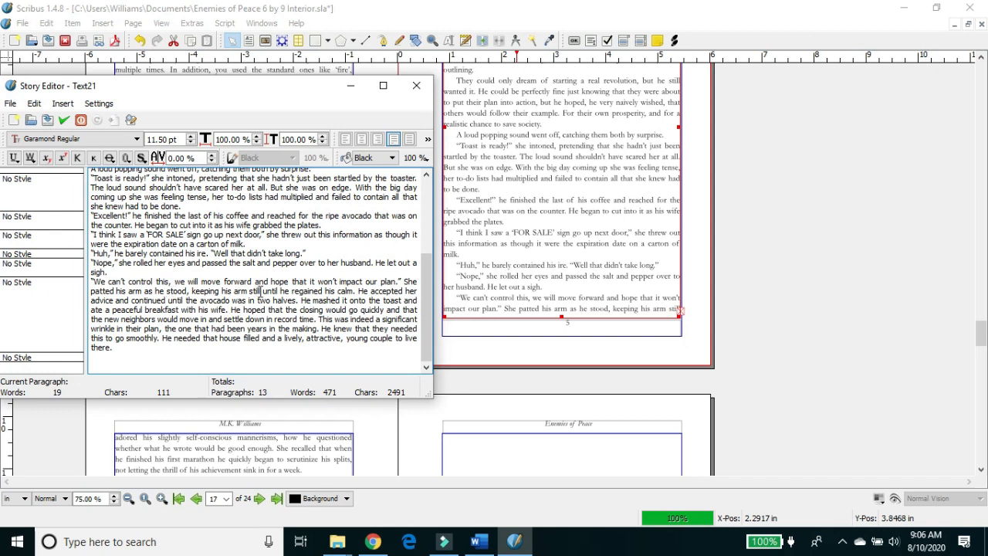
left_click_drag(263, 291, 337, 353)
key("ctrl+c")
key("Delete")
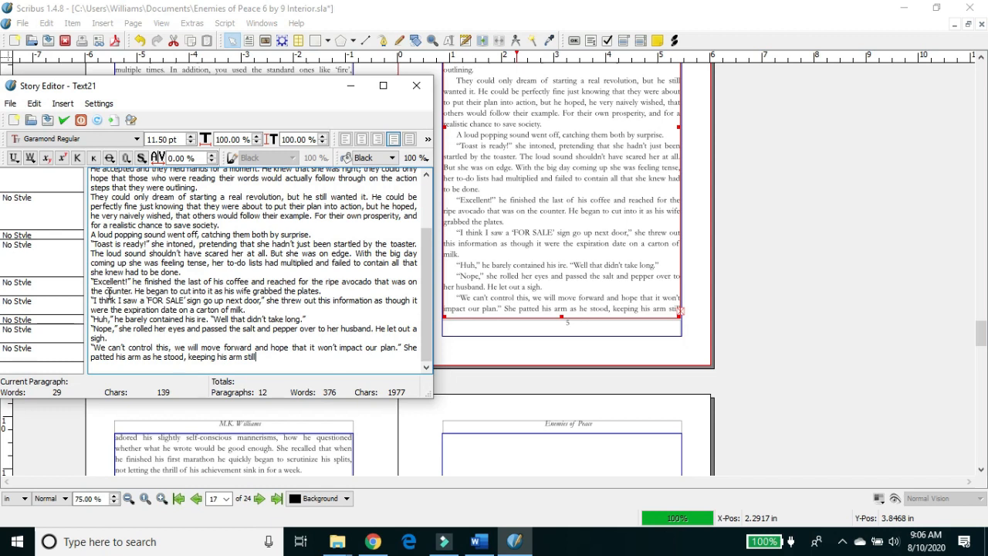
left_click(63, 122)
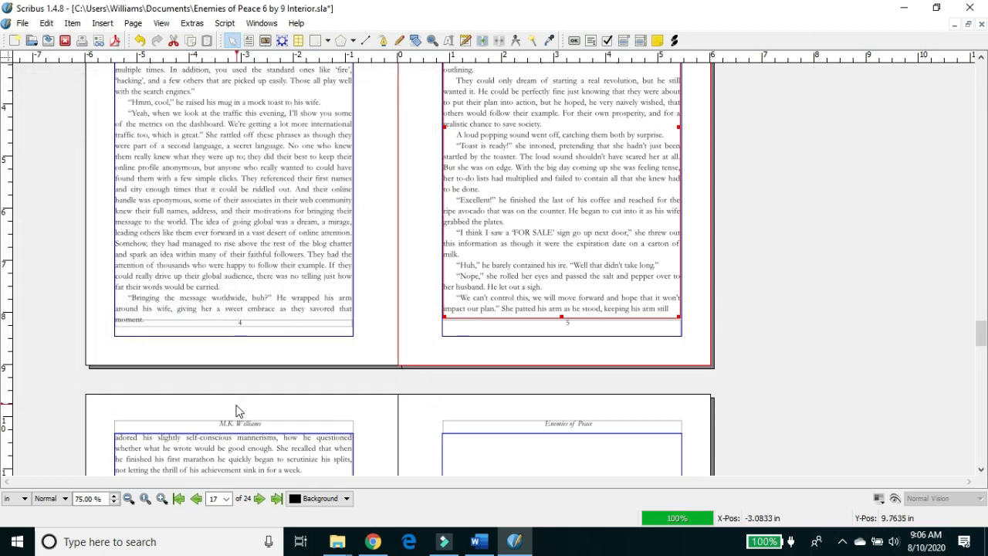
- Replace all text in the page 18 frame with the copied overflow text and remove the empty paragraph at its end
left_click(251, 462)
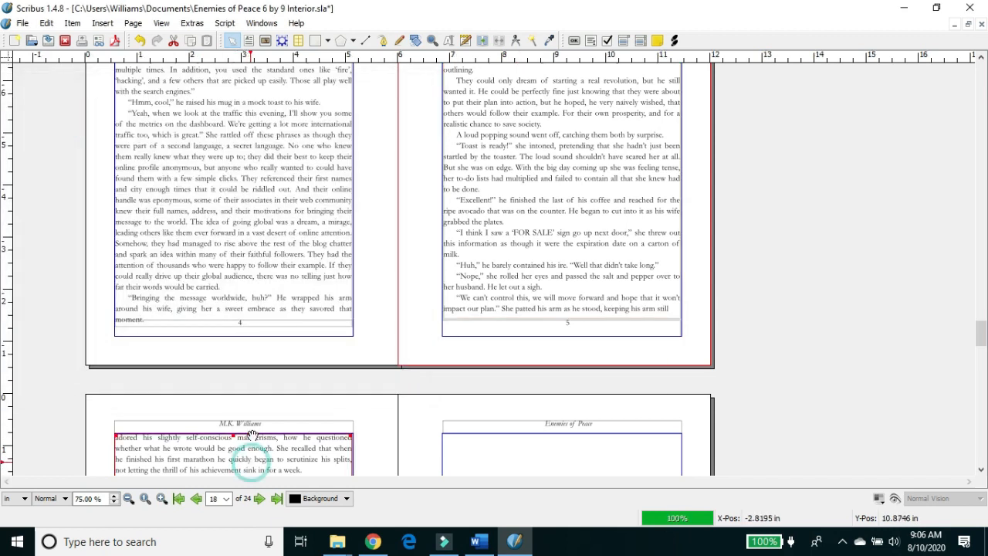
left_click(466, 40)
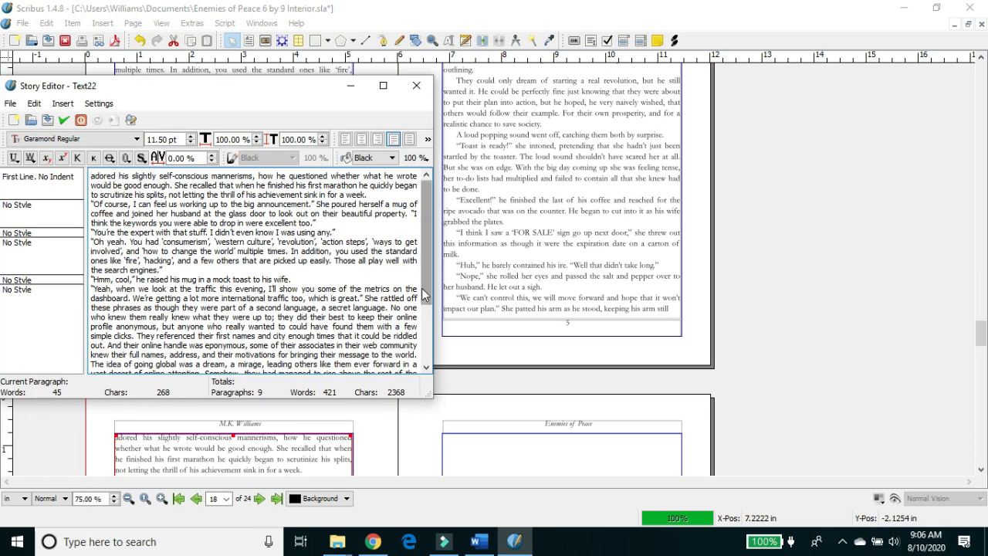
scroll(427, 301, "down", 4)
key("ctrl+a")
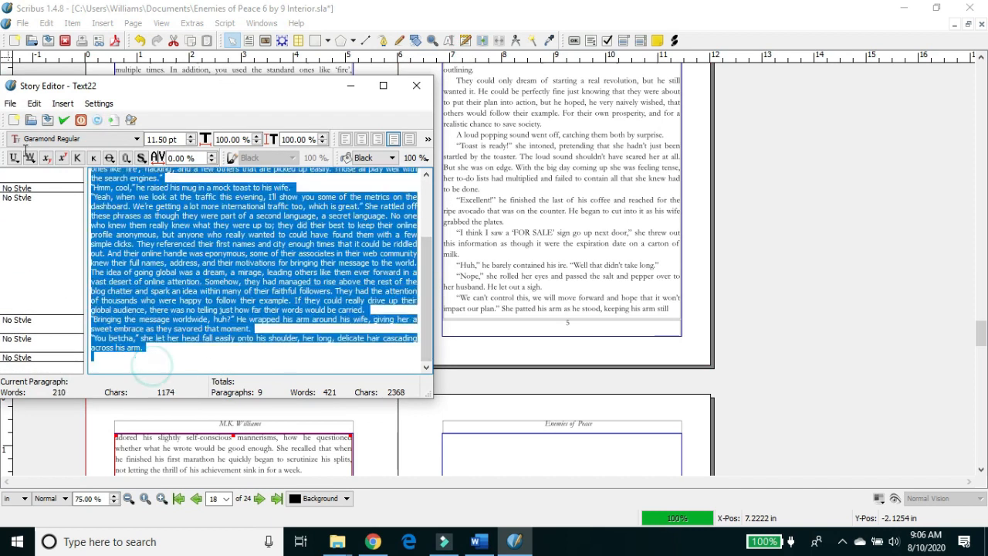
key("ctrl+v")
key("BackSpace")
- Apply the "First Line, No Indent" style to the "until he regained his calm" paragraph in the page 18 frame
left_click(93, 176)
left_click(23, 207)
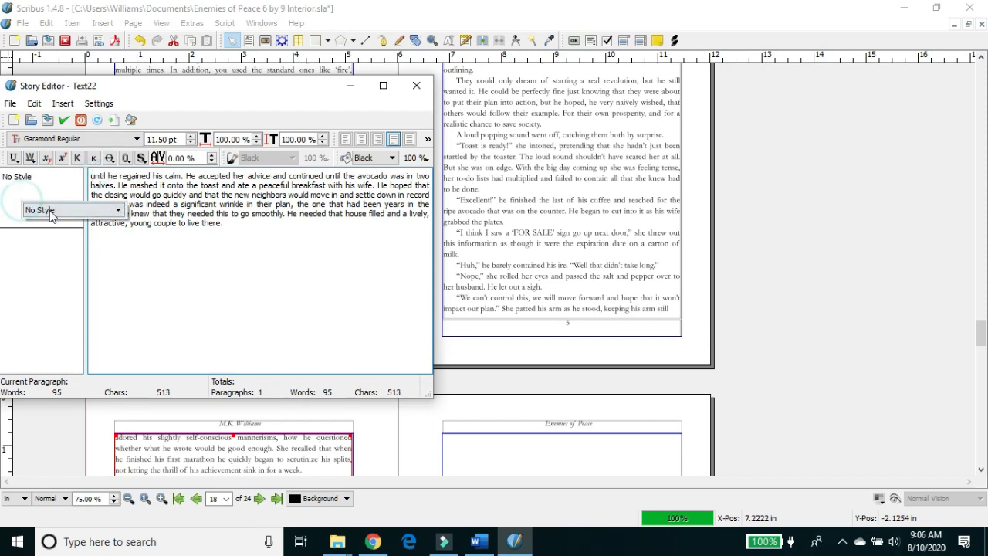
left_click(23, 209)
left_click(66, 253)
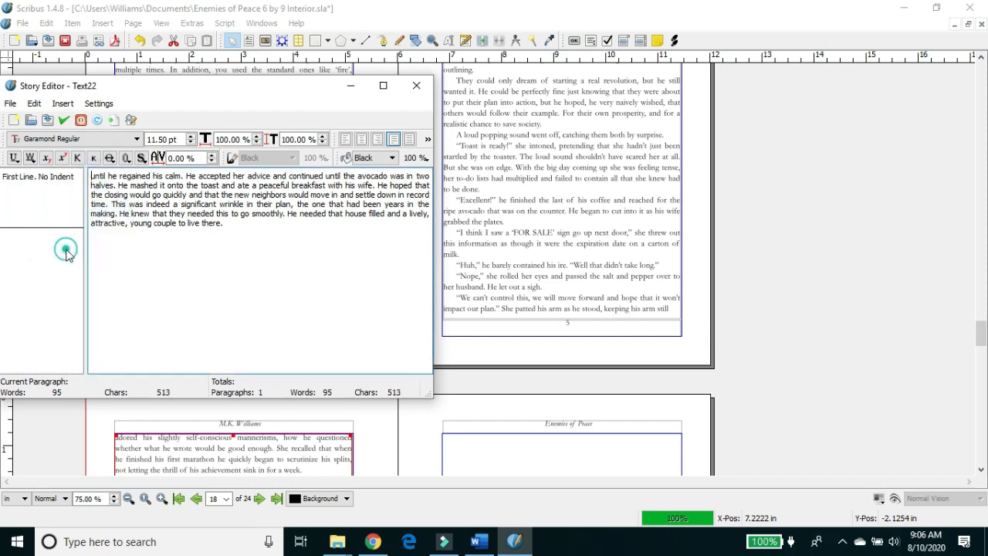
left_click(64, 121)
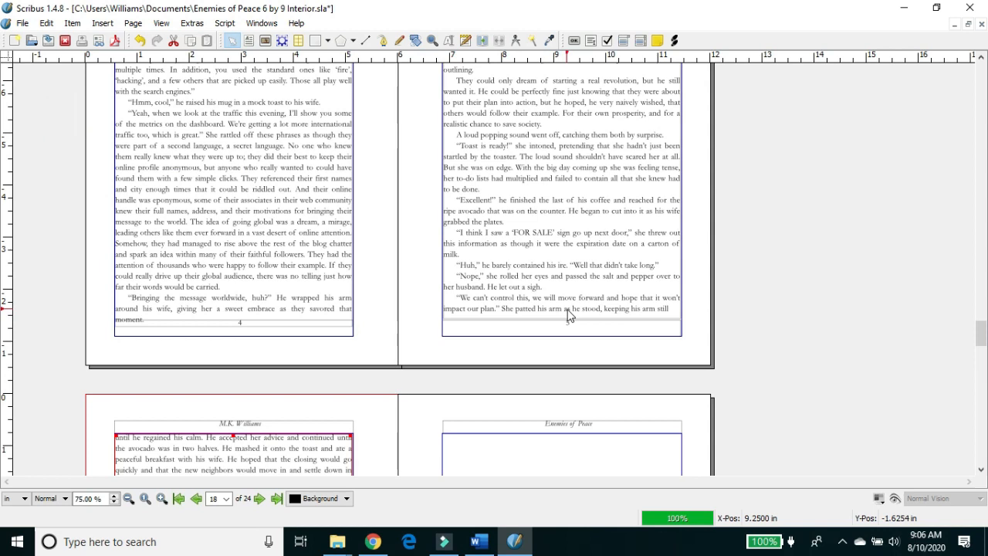
- Add trailing spaces after "keeping his arm still" on page 17 to stretch the last line across the full frame width
left_click(673, 311)
double_click(670, 305)
left_click(669, 309)
left_click(671, 309)
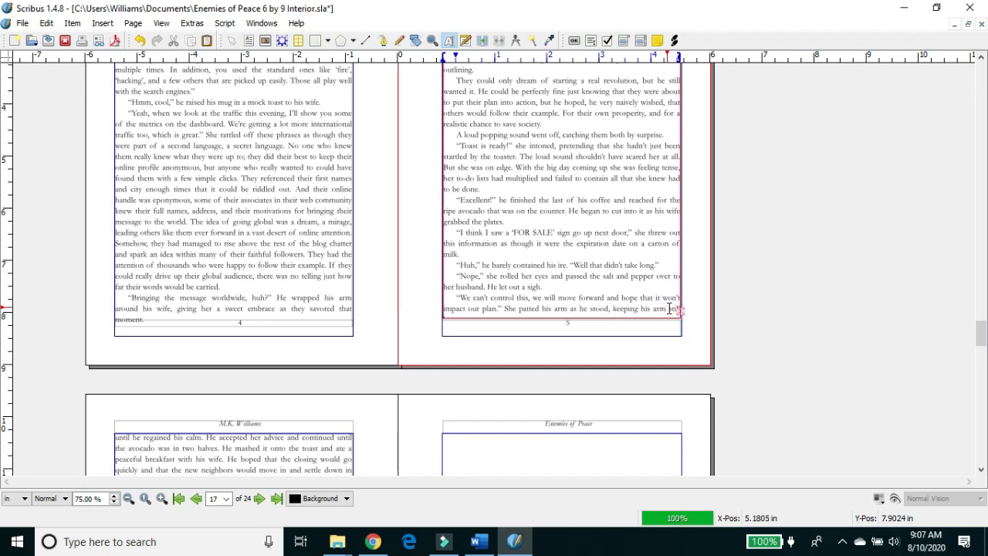
left_click(673, 332)
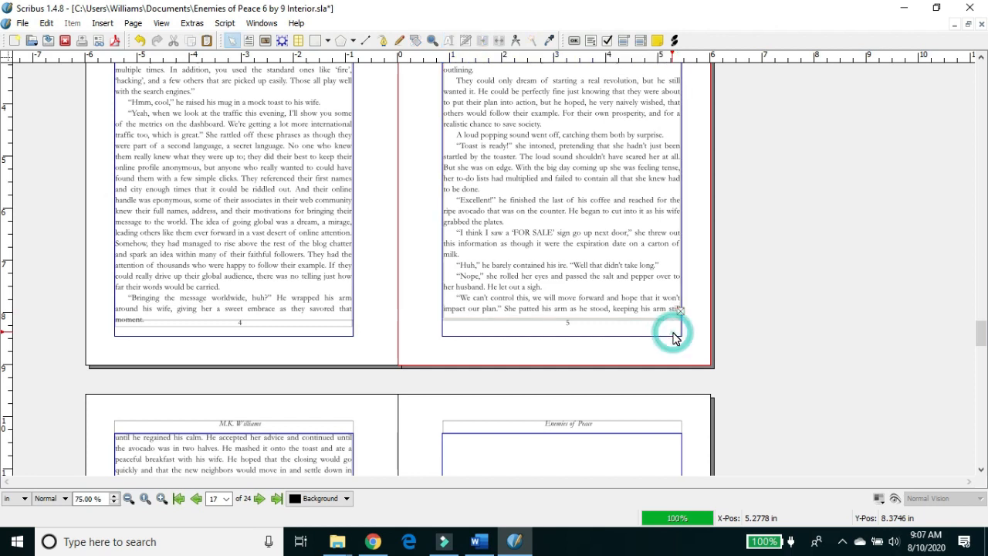
- Trim the surplus trailing space after "keeping his arm still" at the end of the page 17 story text
left_click(648, 283)
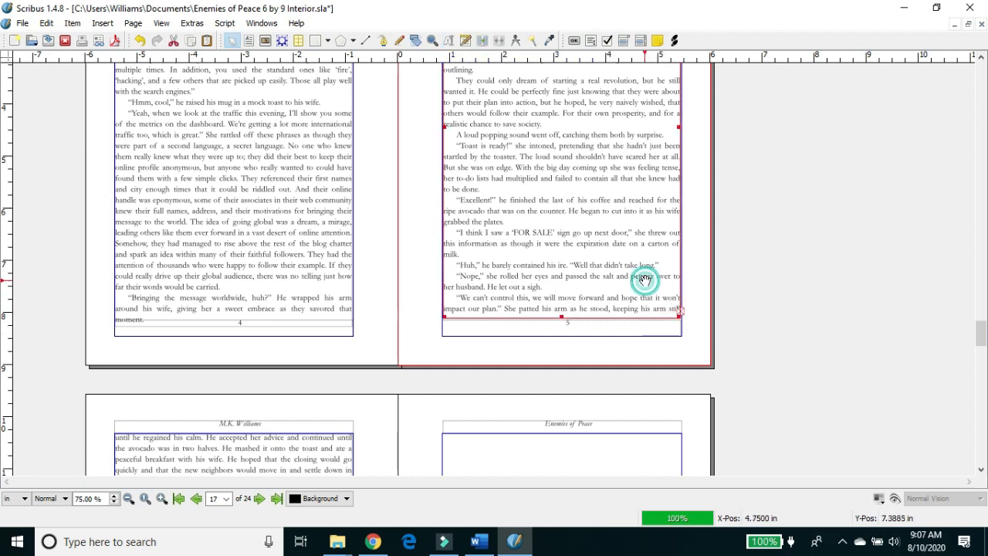
left_click(465, 42)
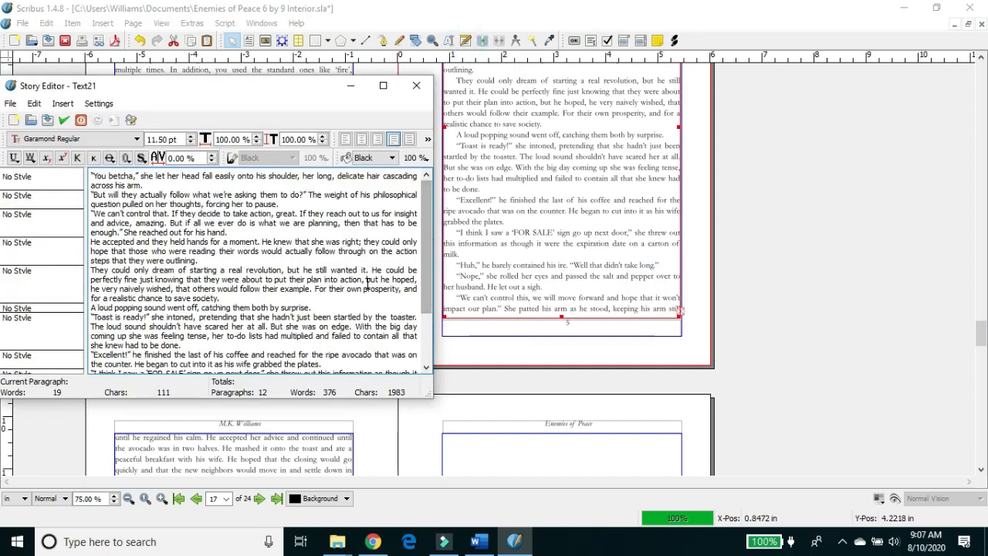
left_click_drag(427, 266, 427, 316)
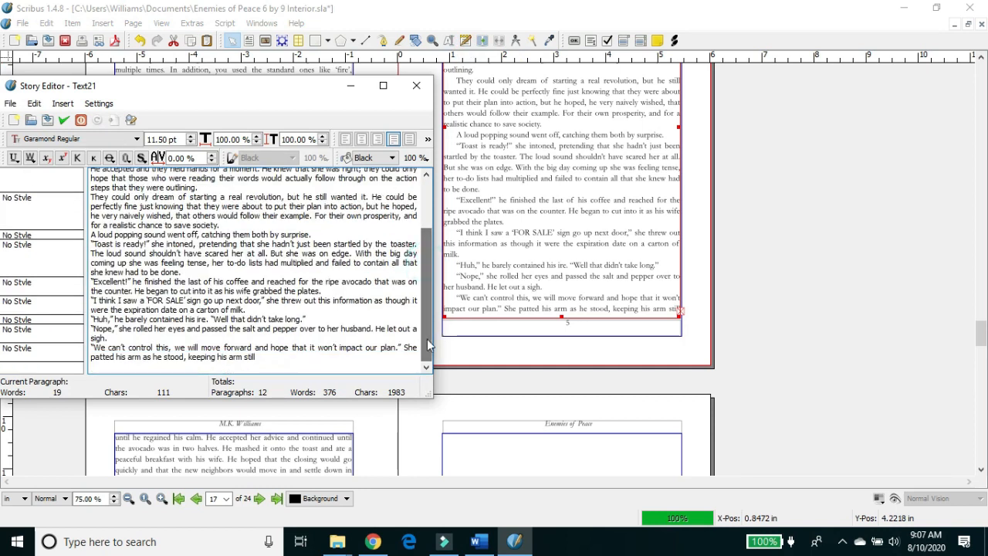
left_click(251, 369)
key("BackSpace")
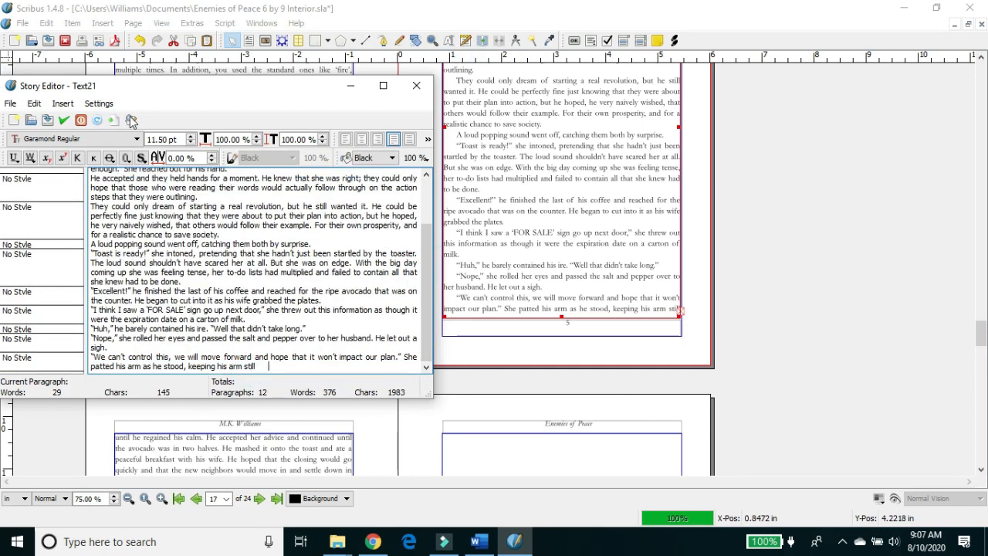
left_click(64, 120)
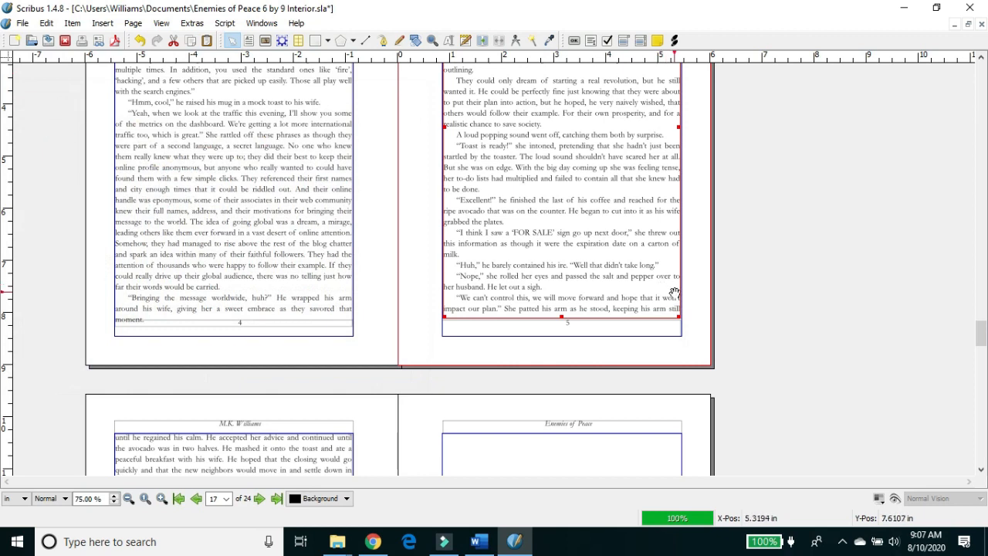
left_click_drag(983, 340, 982, 360)
scroll(3, 363, "down", 3)
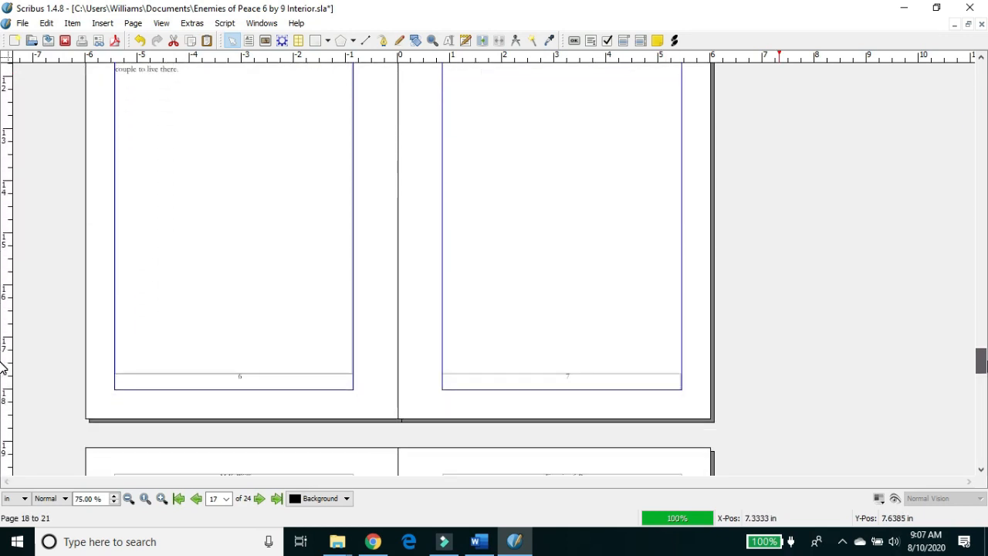
scroll(969, 299, "up", 20)
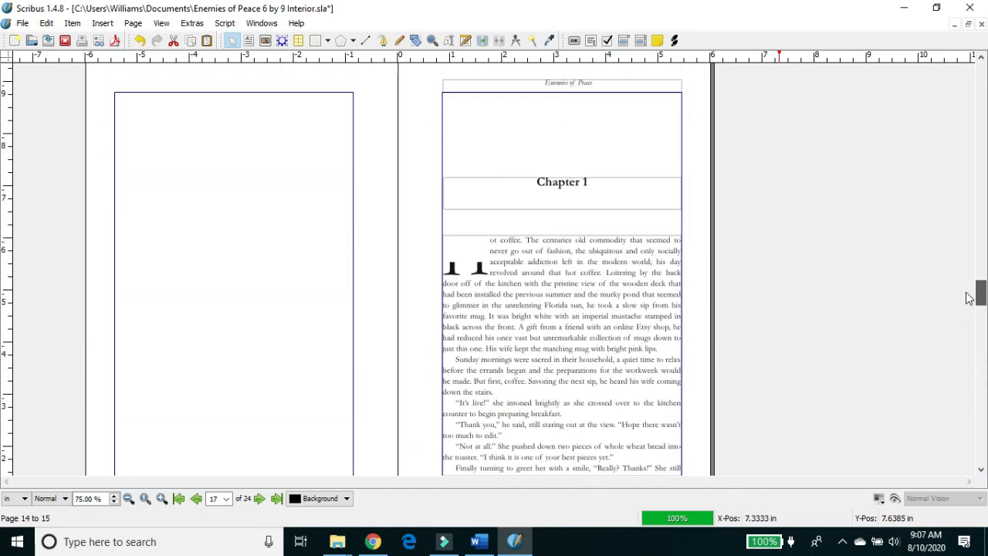
- Copy the Chapter 1 heading frame from page 15 and paste it at the same place on page 19
scroll(970, 299, "up", 1)
left_click(593, 234)
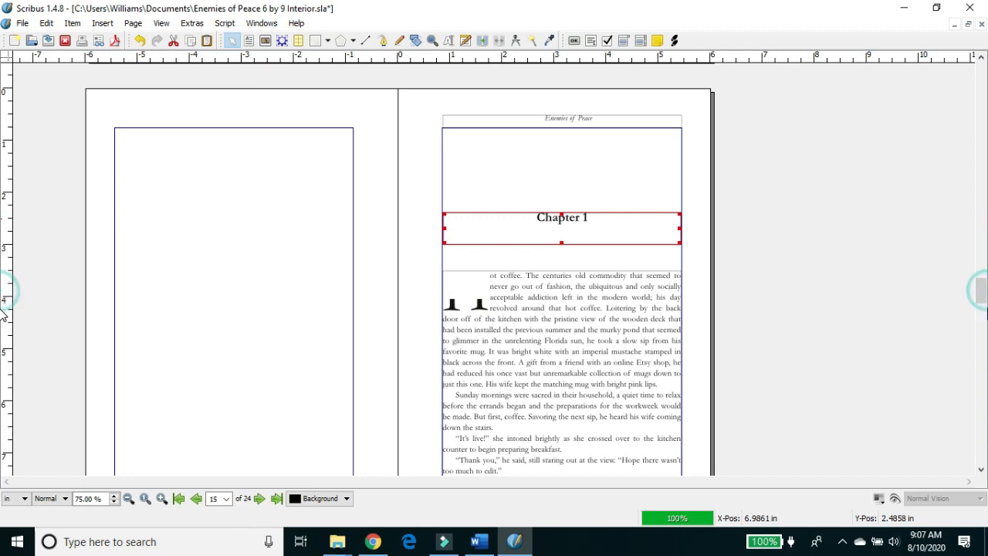
left_click_drag(983, 292, 982, 351)
left_click(622, 261)
key("ctrl+v")
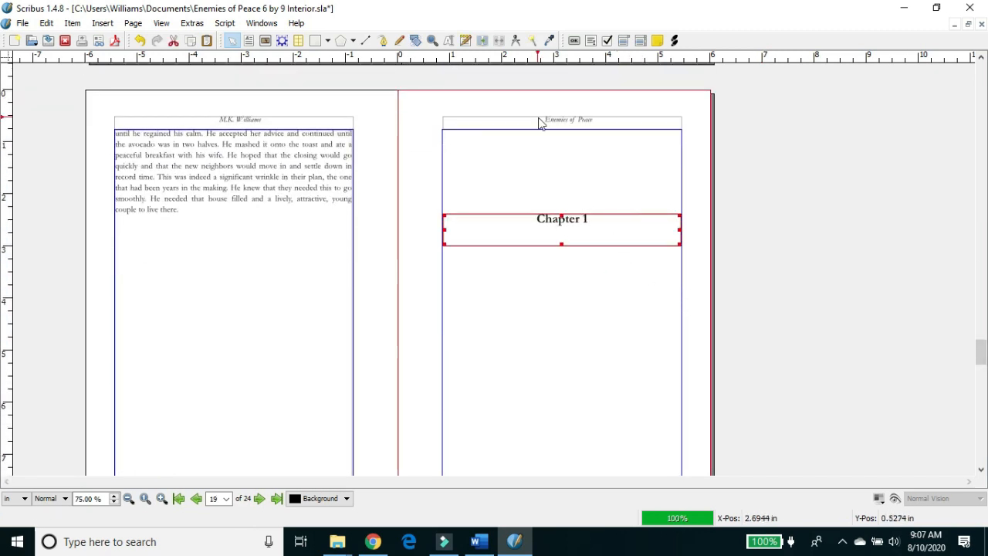
- Change the heading text on page 19 to "Chapter 2" and update the frame
left_click(466, 40)
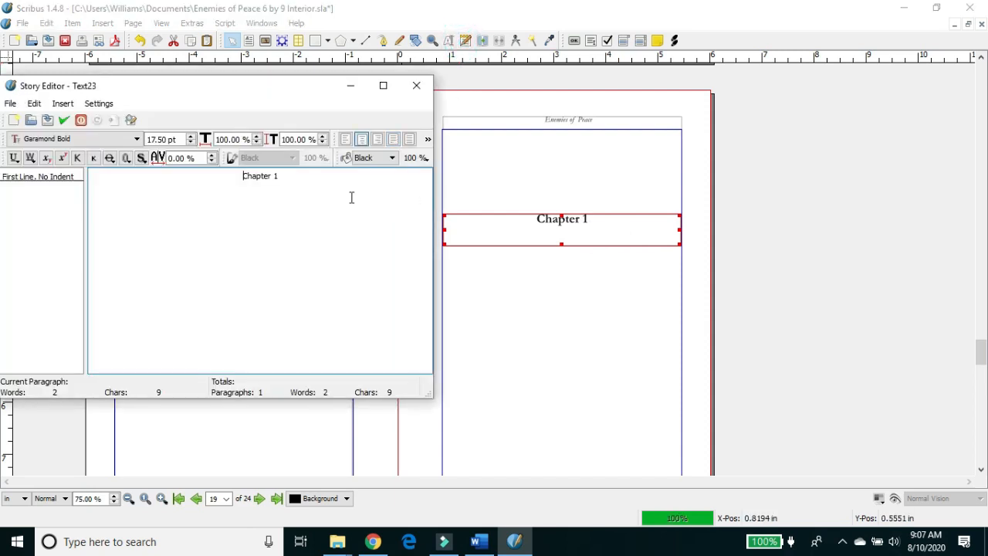
left_click(275, 176)
type("1")
left_click(66, 122)
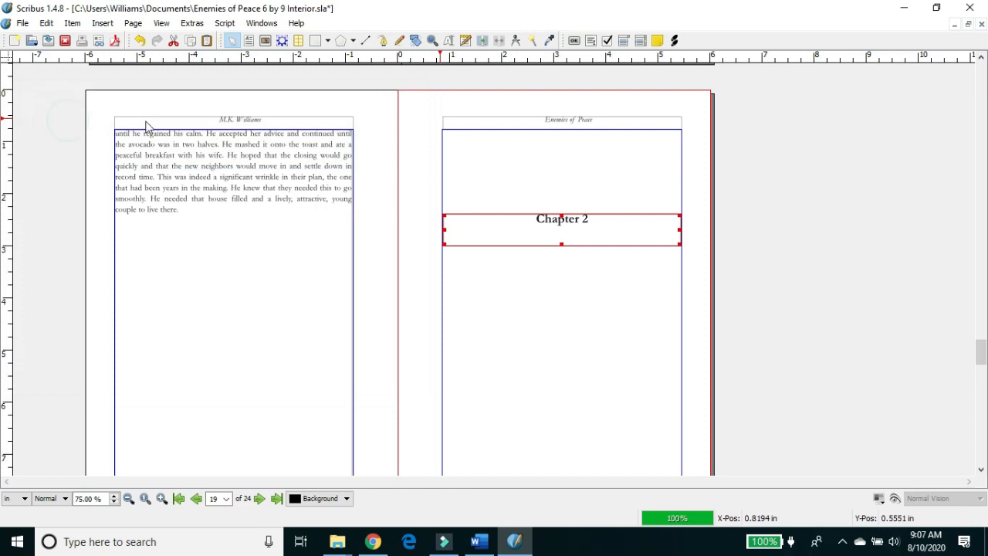
- Copy the opening body text frame with the drop cap from page 15 and paste it below the Chapter 2 heading on page 19
left_click_drag(980, 357, 980, 302)
left_click(593, 219)
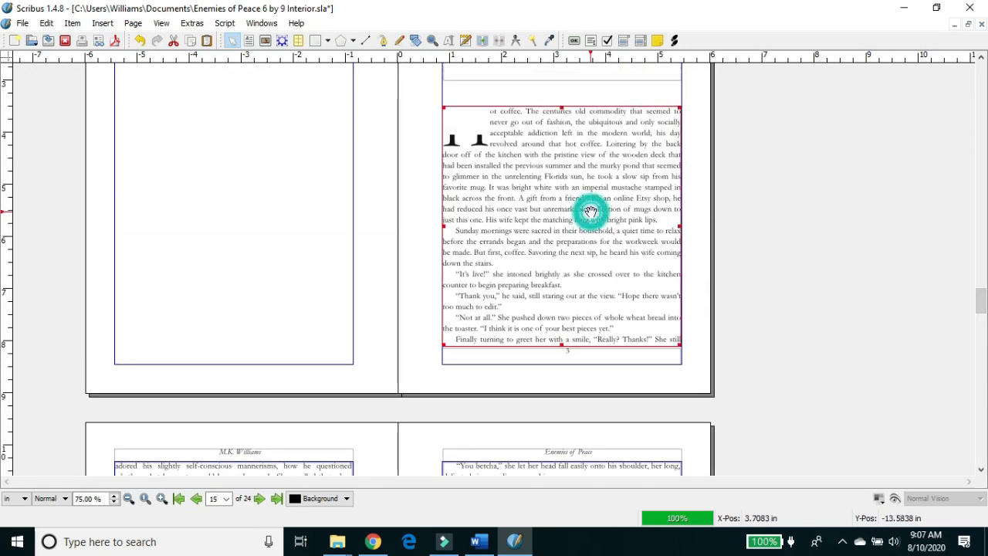
left_click_drag(984, 295, 982, 353)
left_click(617, 284)
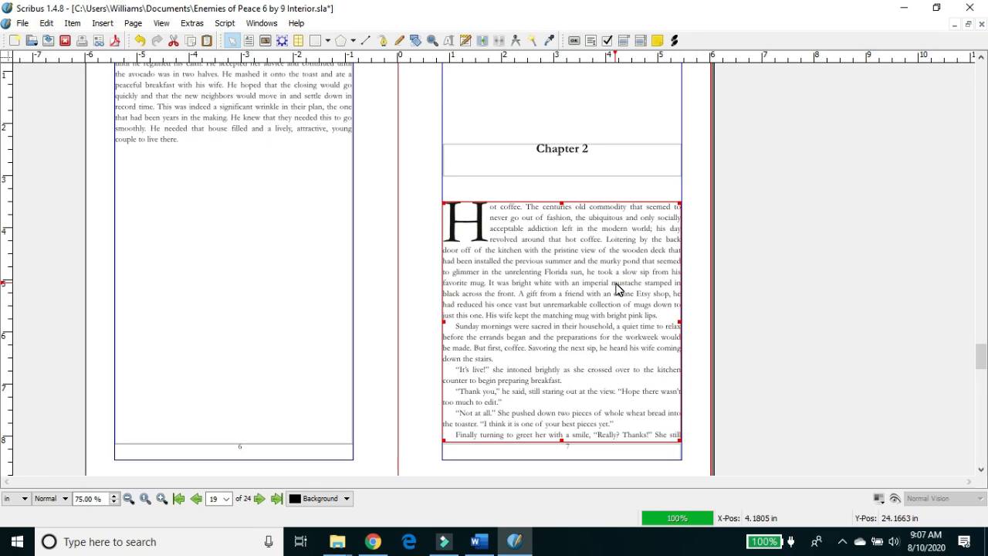
- Switch to the Word manuscript and copy the first two paragraphs of Chapter 2, through "applied earlier that morning."
left_click(472, 544)
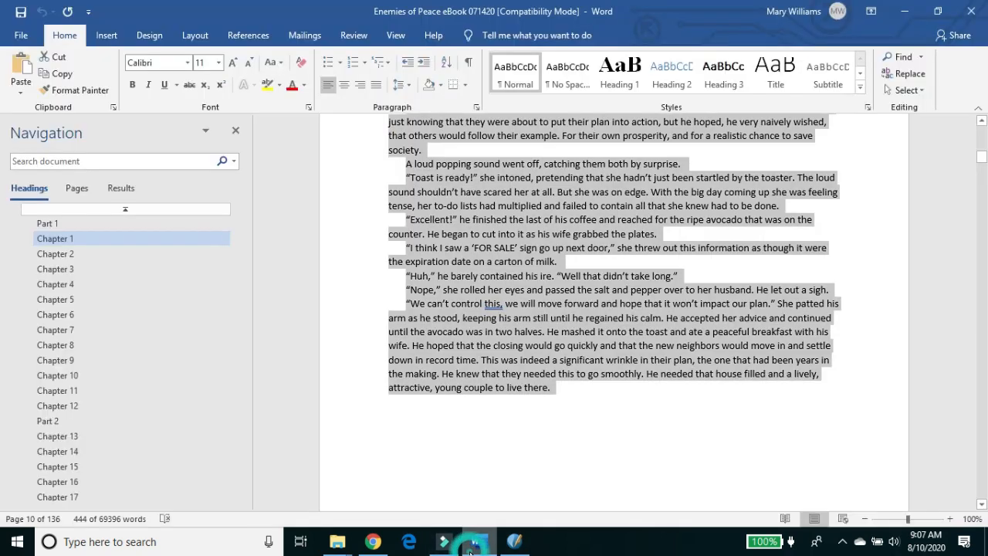
left_click(578, 469)
scroll(578, 471, "down", 5)
scroll(578, 472, "down", 4)
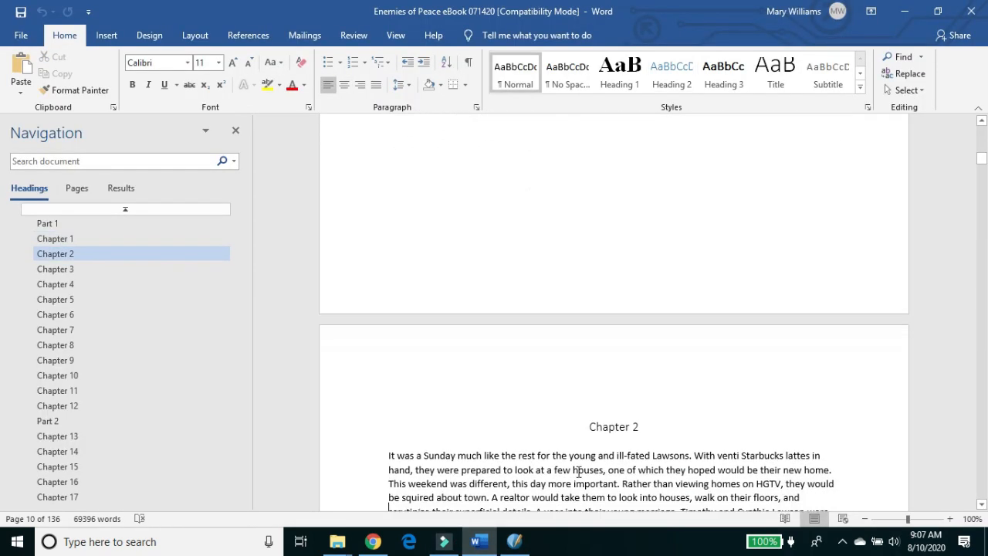
scroll(580, 469, "down", 2)
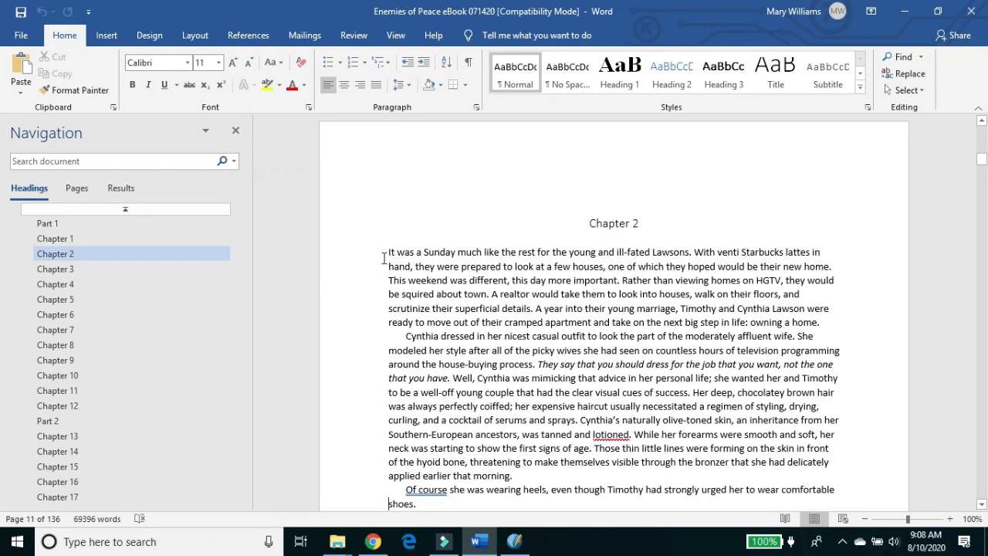
left_click_drag(384, 251, 541, 476)
key("ctrl+c")
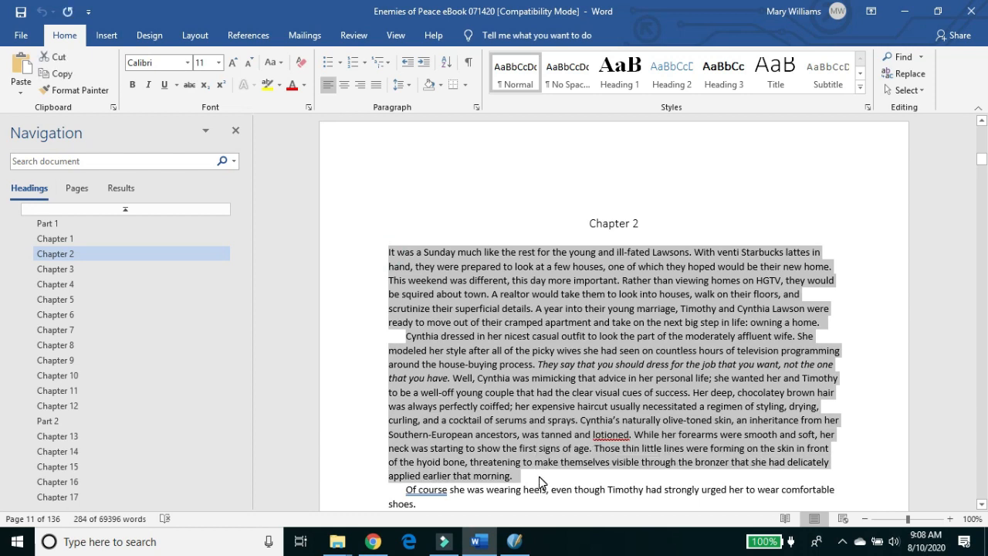
- Switch back to Scribus and replace all text in the page 19 body frame with the copied Chapter 2 paragraphs
left_click(515, 542)
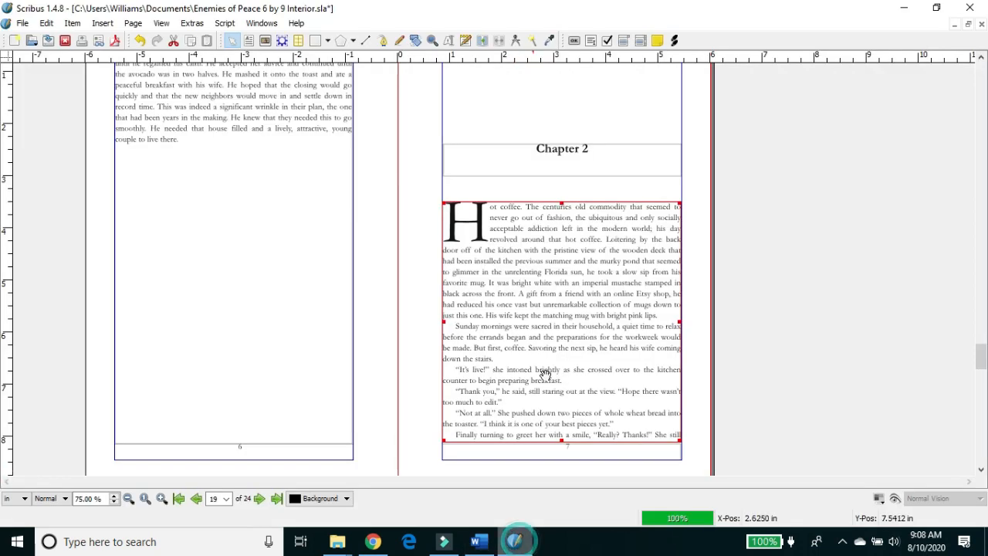
left_click(464, 40)
left_click_drag(349, 329, 183, 252)
key("ctrl+a")
key("ctrl+v")
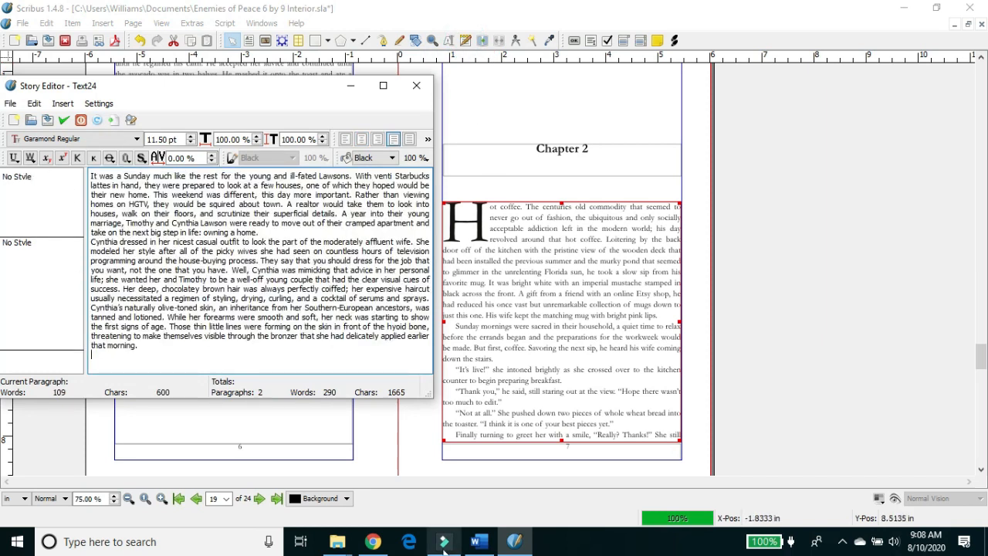
- Check the italics in the Word manuscript and set "They say that you should dress for the job… that you have" on page 19 to Garamond Italic
left_click(479, 541)
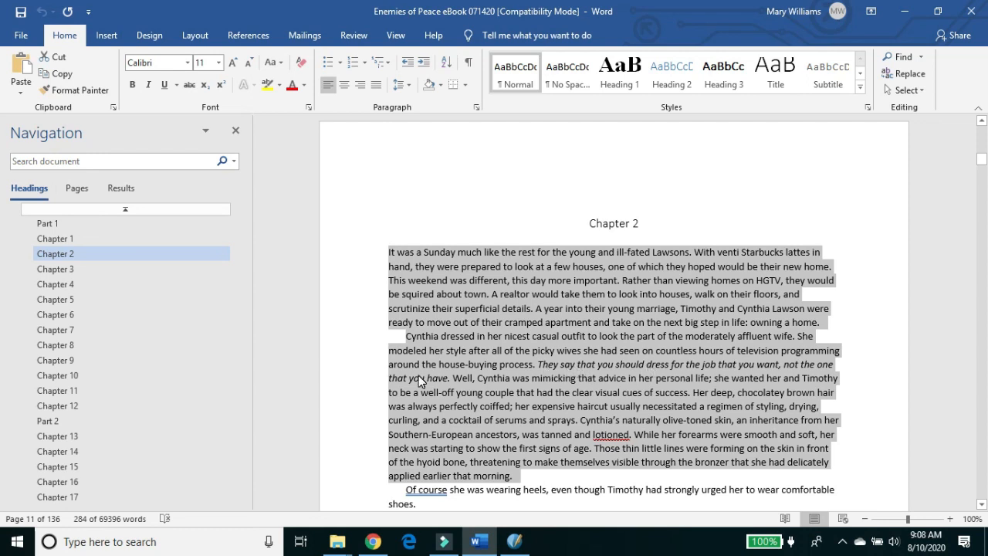
left_click(515, 542)
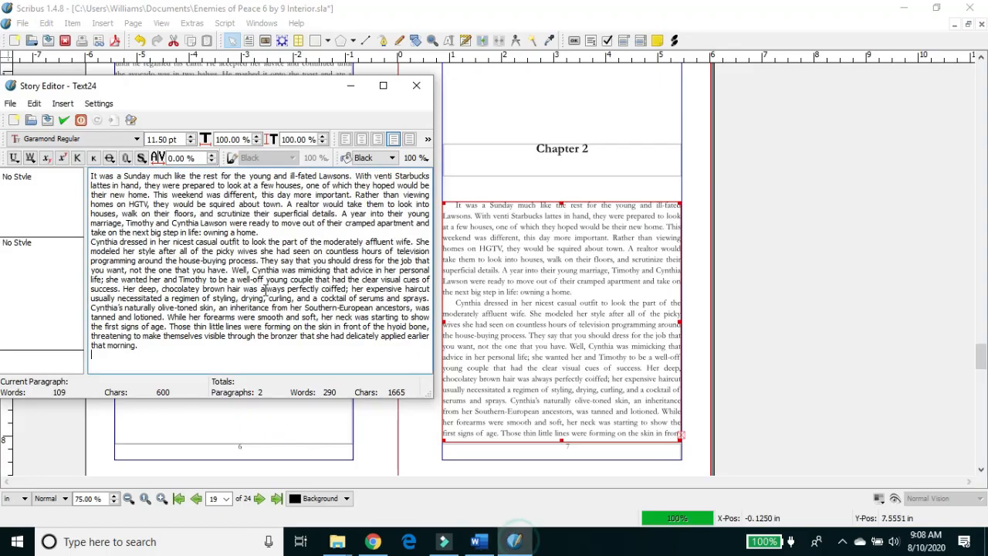
left_click_drag(261, 263, 229, 271)
left_click(85, 139)
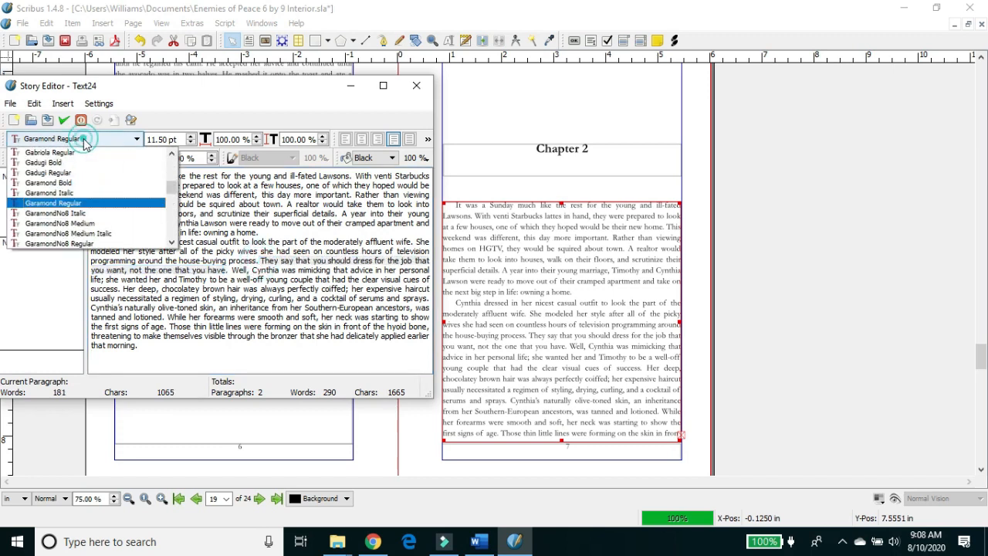
left_click(73, 192)
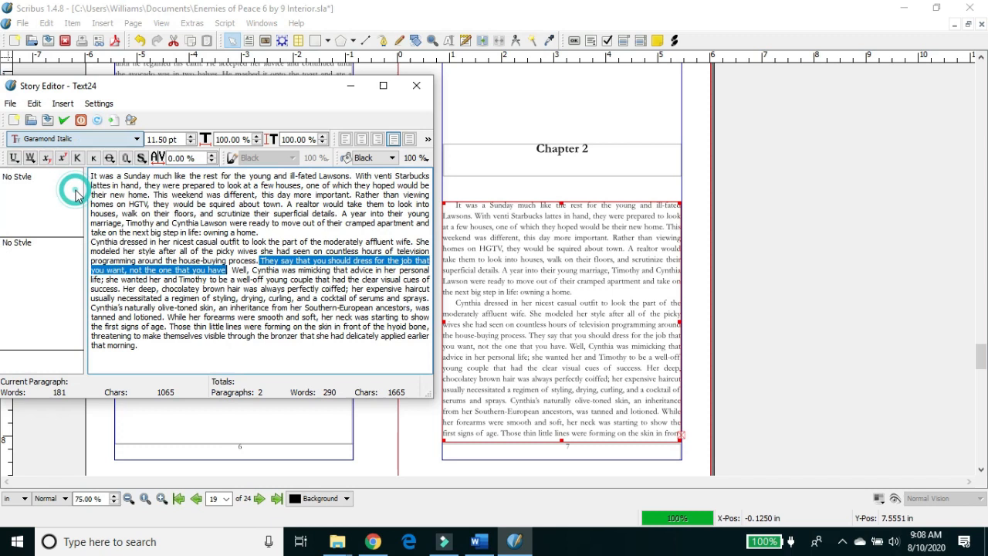
left_click(63, 121)
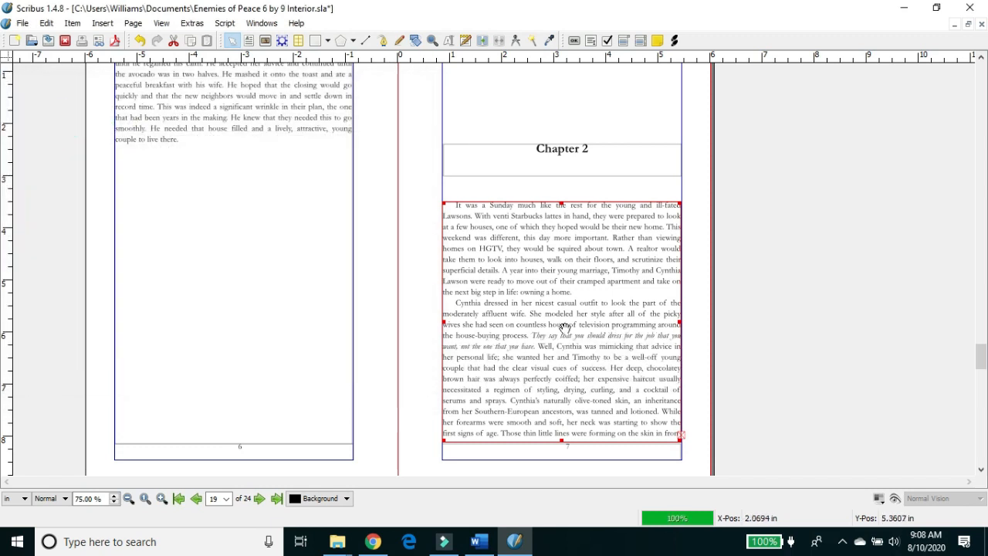
- Copy the full-page body text frame from page 18 and paste it onto page 20
left_click(242, 265)
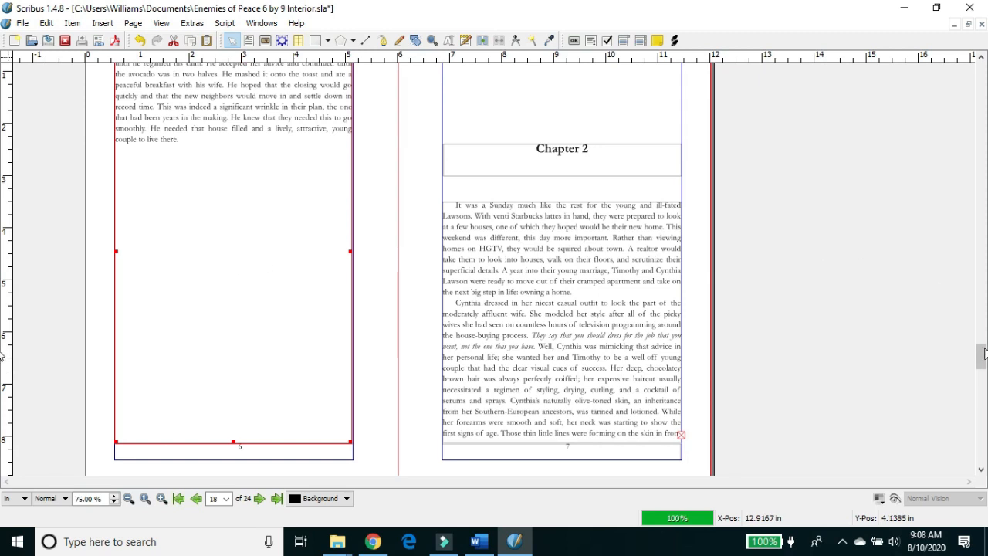
left_click_drag(981, 353, 982, 364)
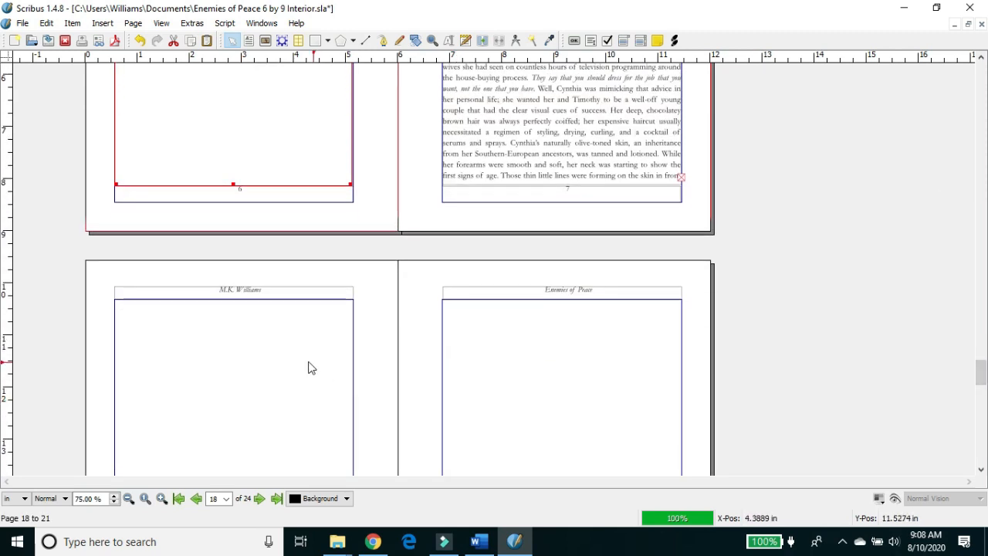
left_click(307, 359)
- Copy the overflow text from "of the hyoid bone" onward in the page 19 story, delete it there and update the frame
left_click(563, 161)
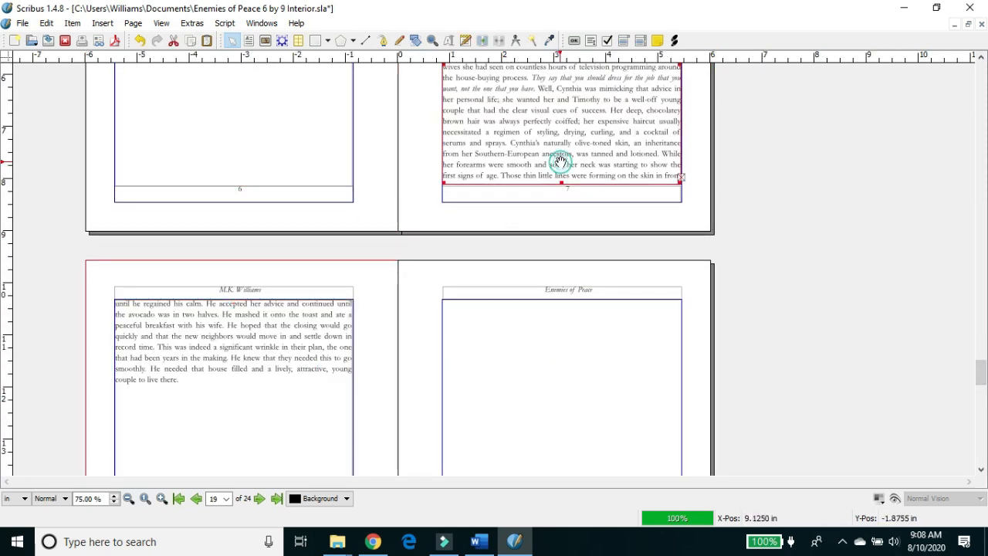
left_click(465, 41)
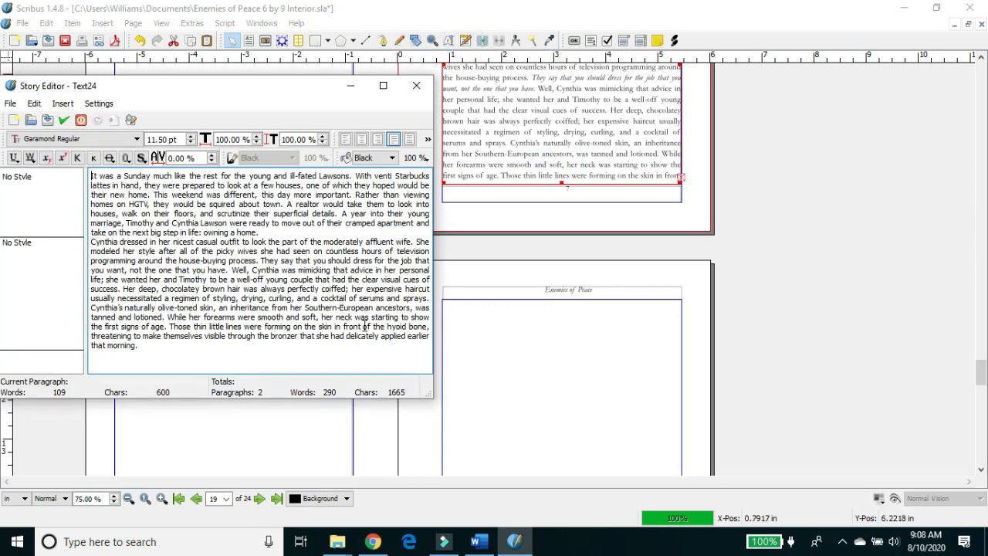
left_click_drag(364, 326, 399, 350)
key("ctrl+c")
key("Delete")
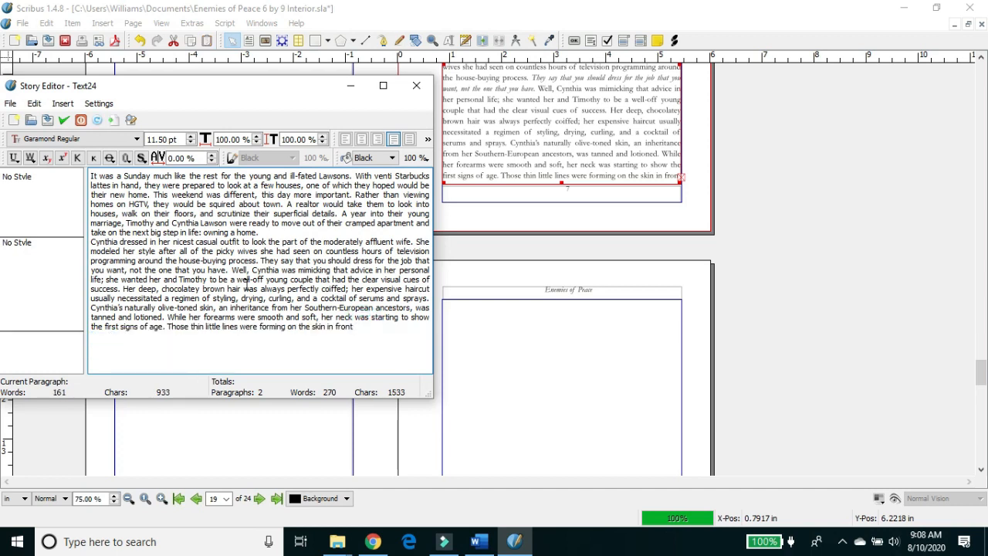
left_click(64, 120)
- Replace all text in the page 20 frame with the copied "of the hyoid bone" overflow text
left_click(246, 312)
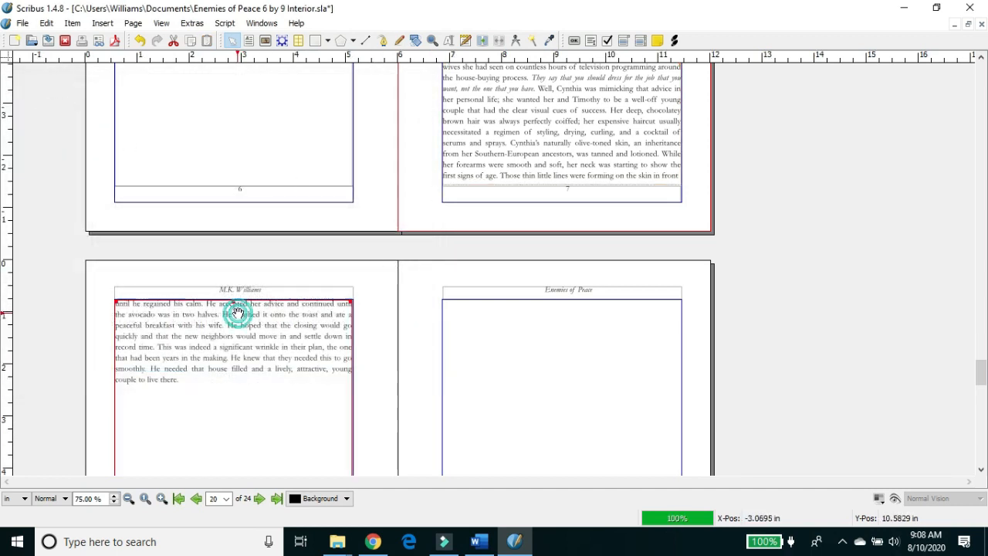
left_click(464, 41)
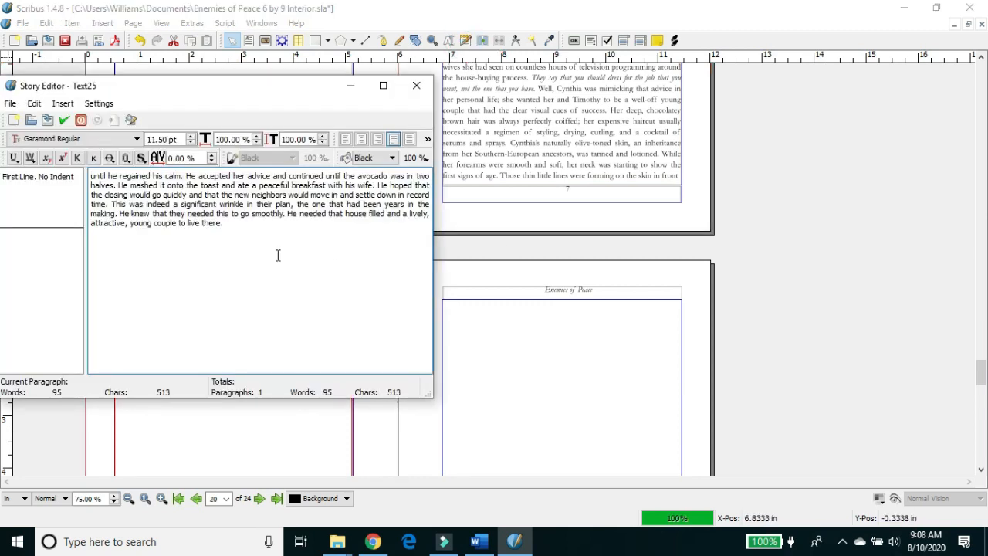
key("ctrl+a")
key("ctrl+v")
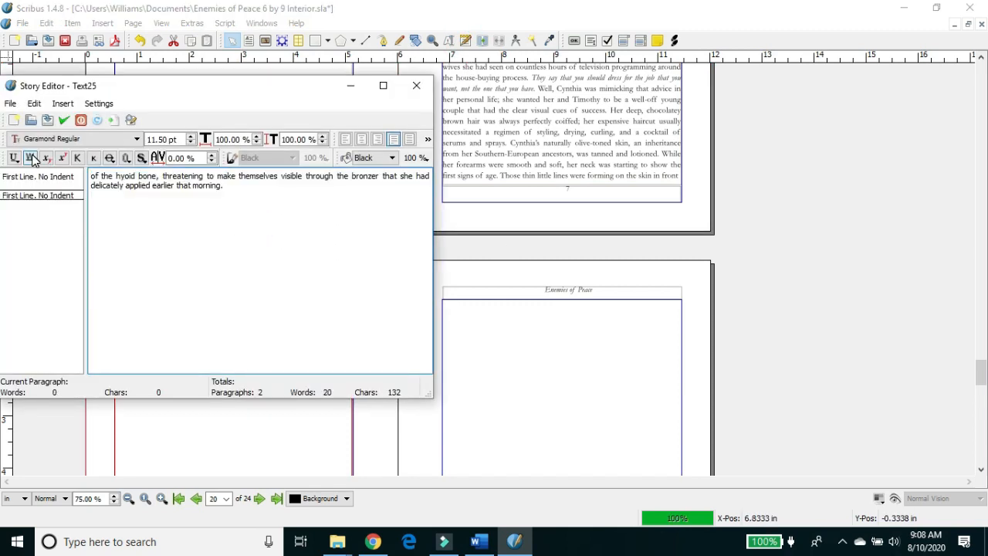
- Set the empty paragraph after "earlier that morning" in the page 20 story to No Style
left_click(37, 181)
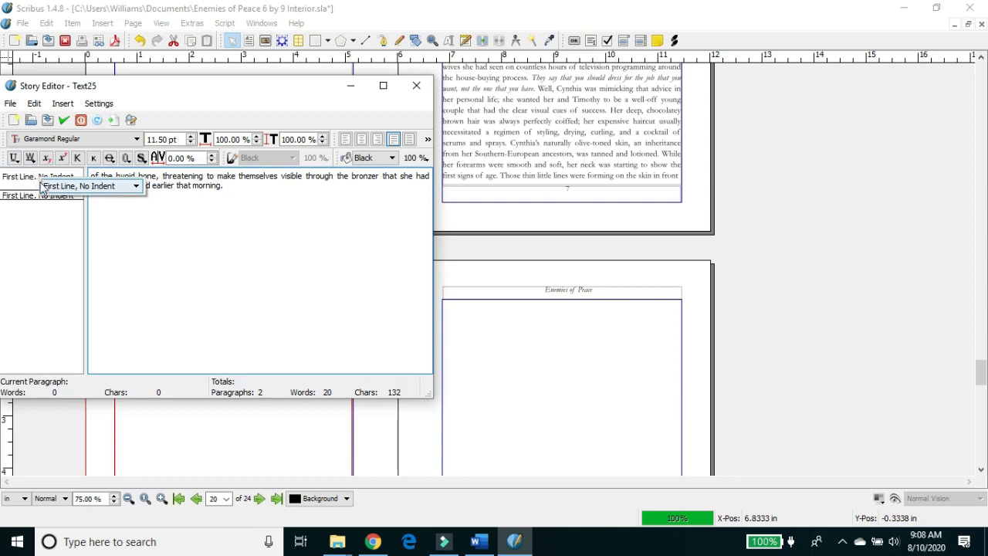
left_click(22, 197)
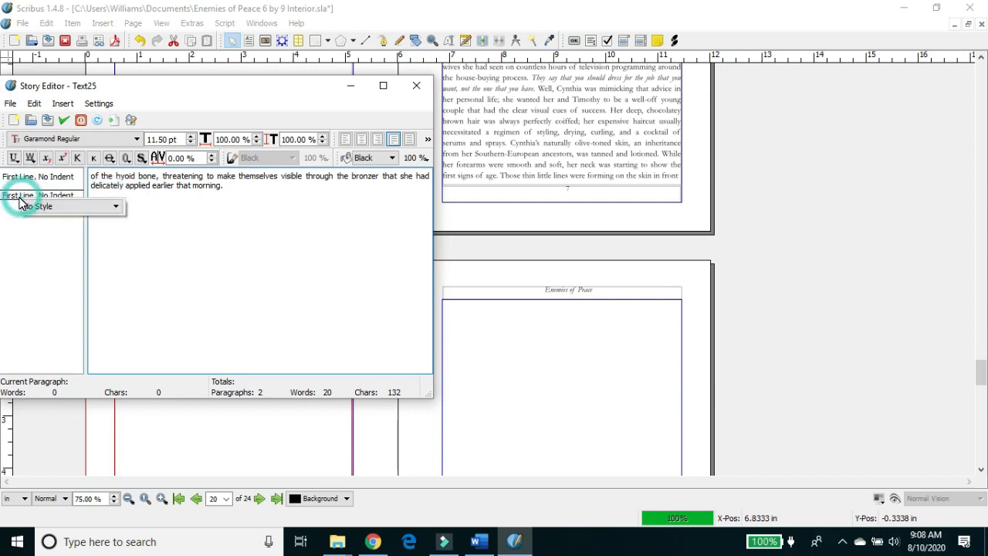
left_click(30, 208)
left_click(34, 220)
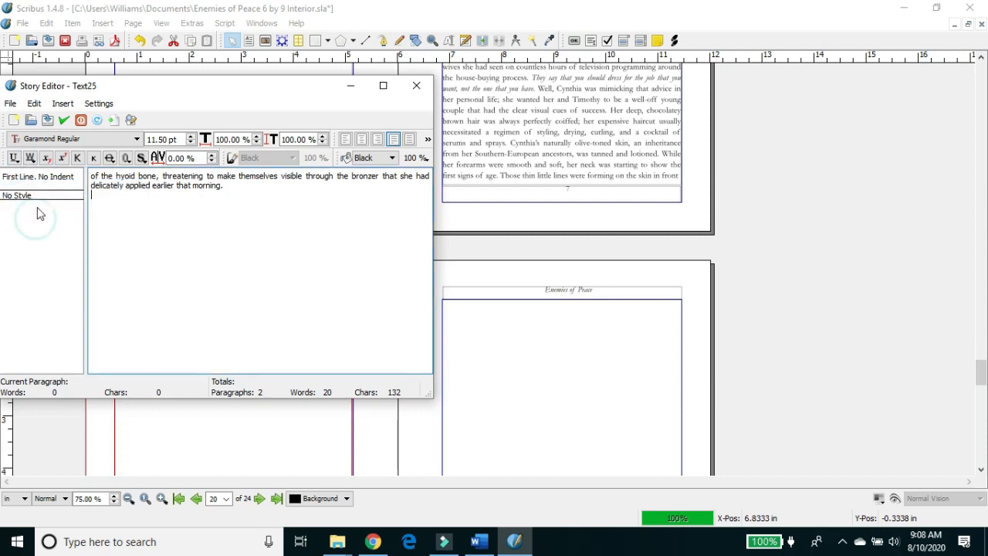
- Copy the manuscript text from "Of course she was wearing heels" through "but he didn't know that" from Word and paste it into the page 20 story
left_click(479, 542)
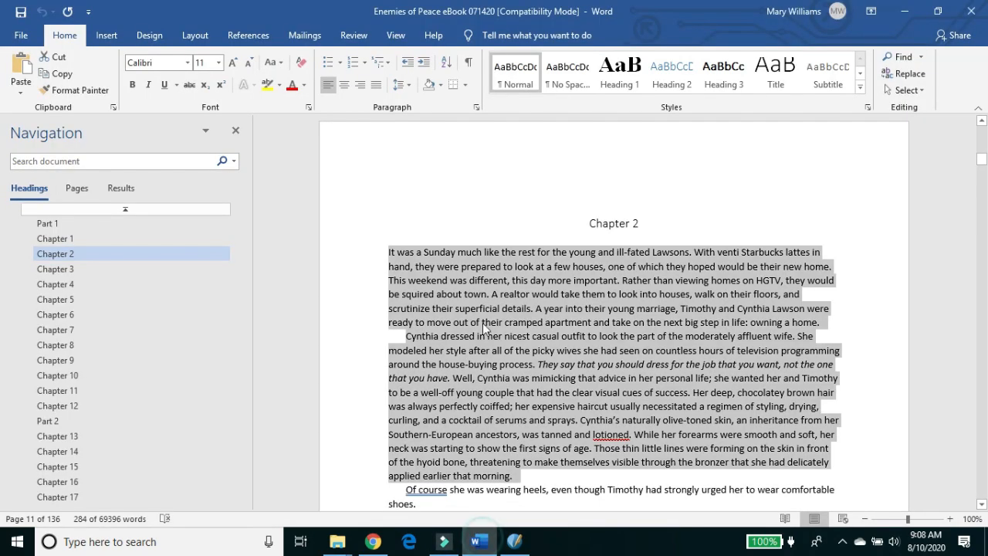
left_click_drag(405, 489, 820, 479)
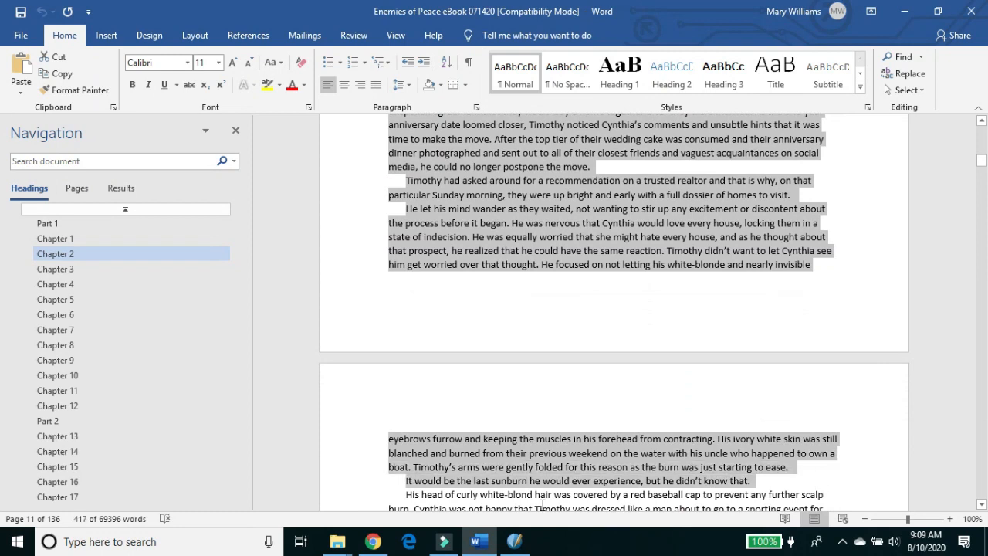
left_click(514, 541)
key("ctrl+v")
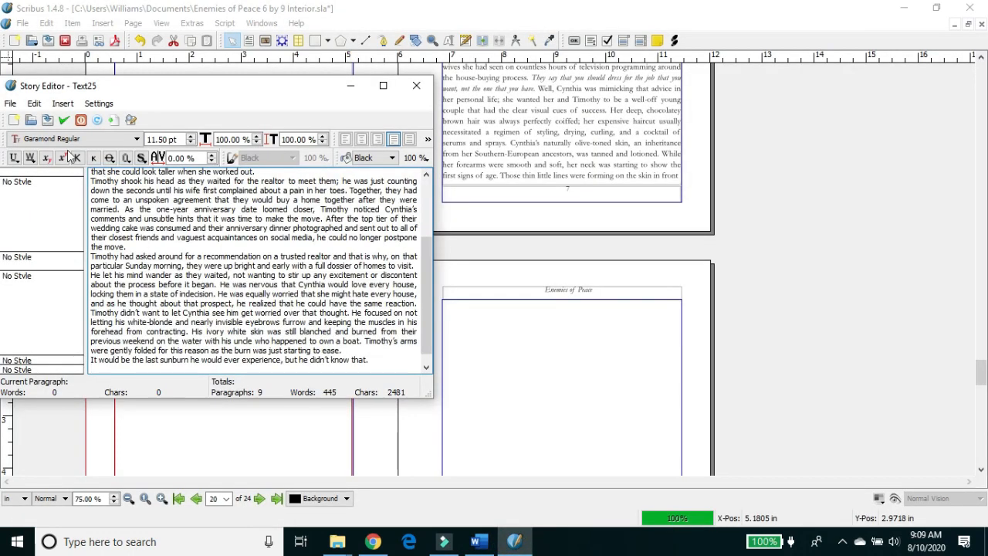
left_click(63, 120)
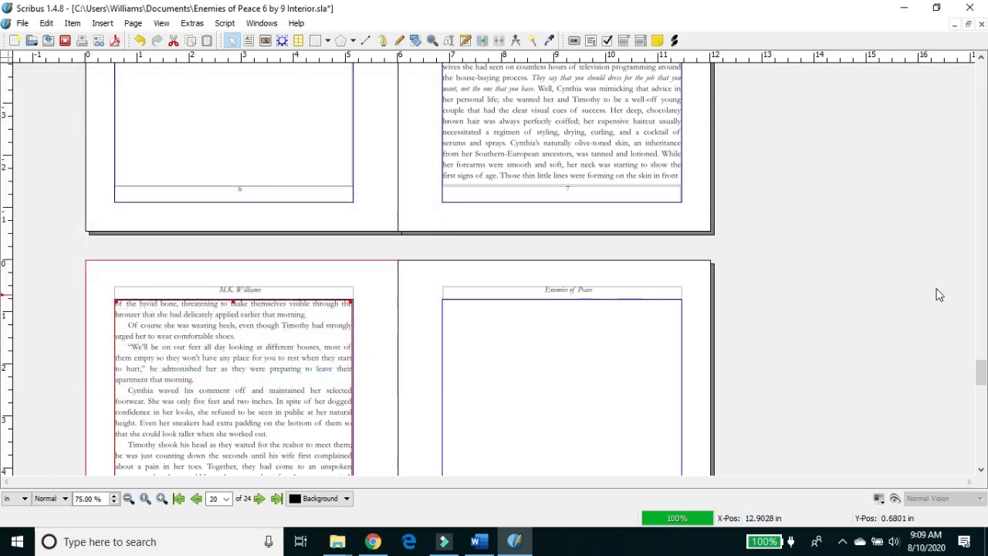
- Insert 70 pages at the end of the document, using the EoP Left Page and EoP Right Page master pages
left_click_drag(984, 369, 968, 461)
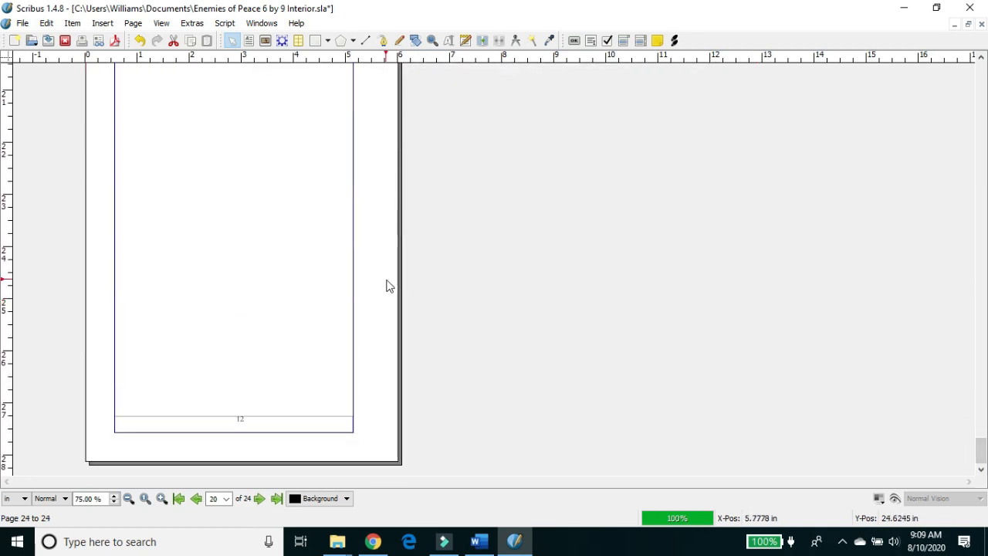
left_click(133, 23)
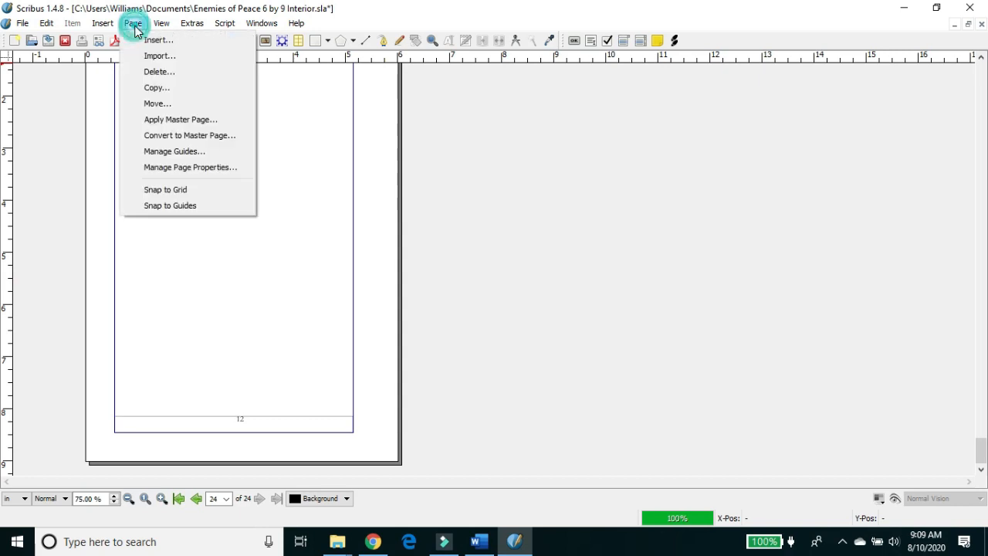
left_click(149, 40)
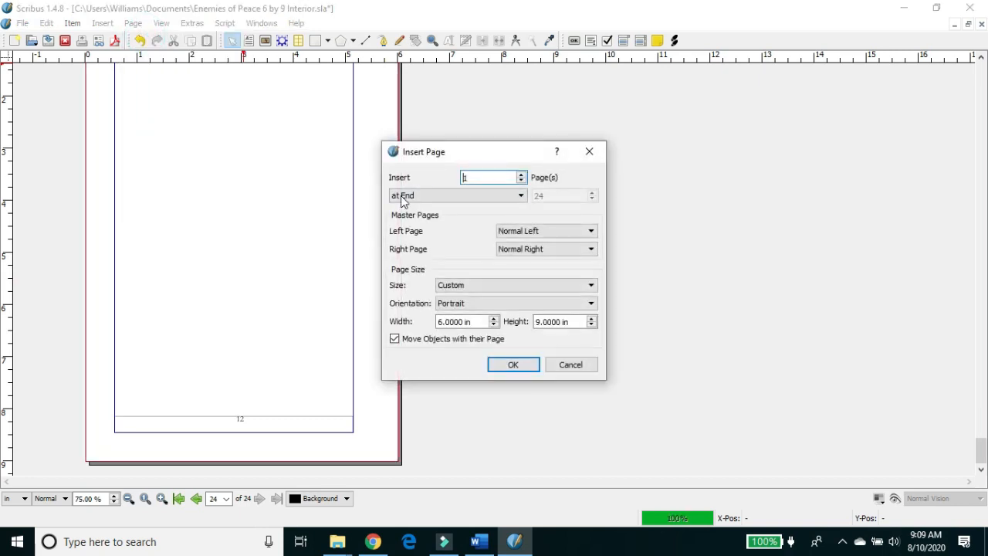
left_click(488, 176)
type("70")
left_click(533, 231)
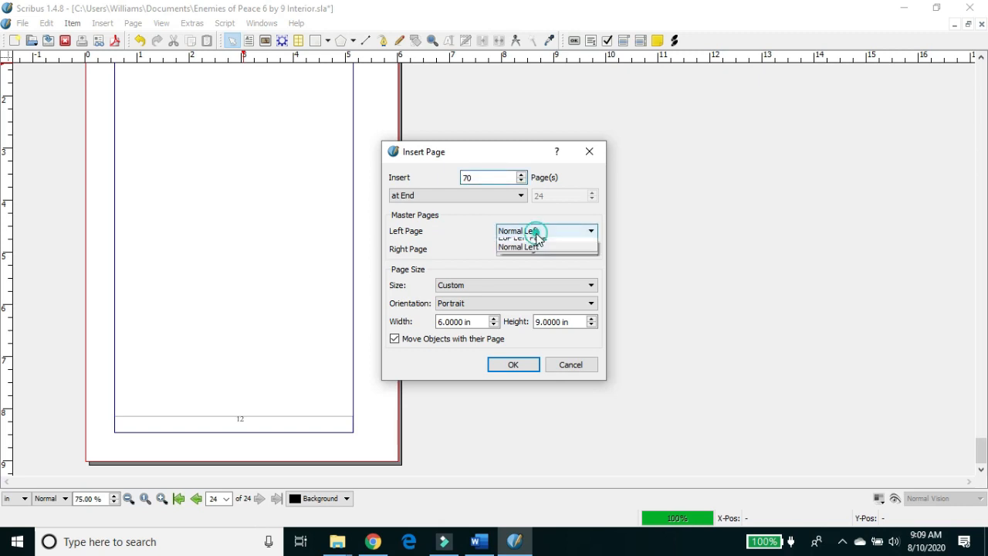
left_click(541, 243)
left_click(541, 249)
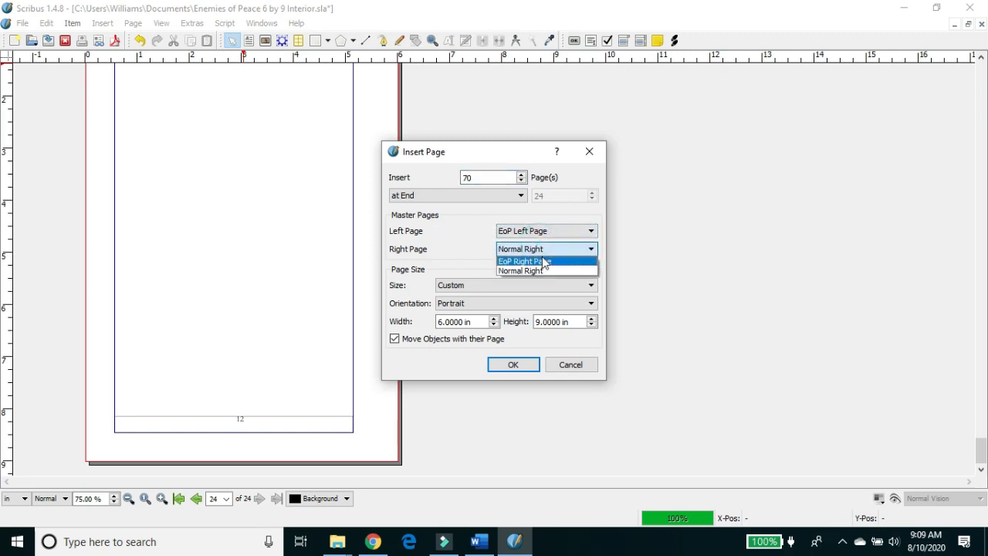
left_click(546, 262)
left_click(519, 366)
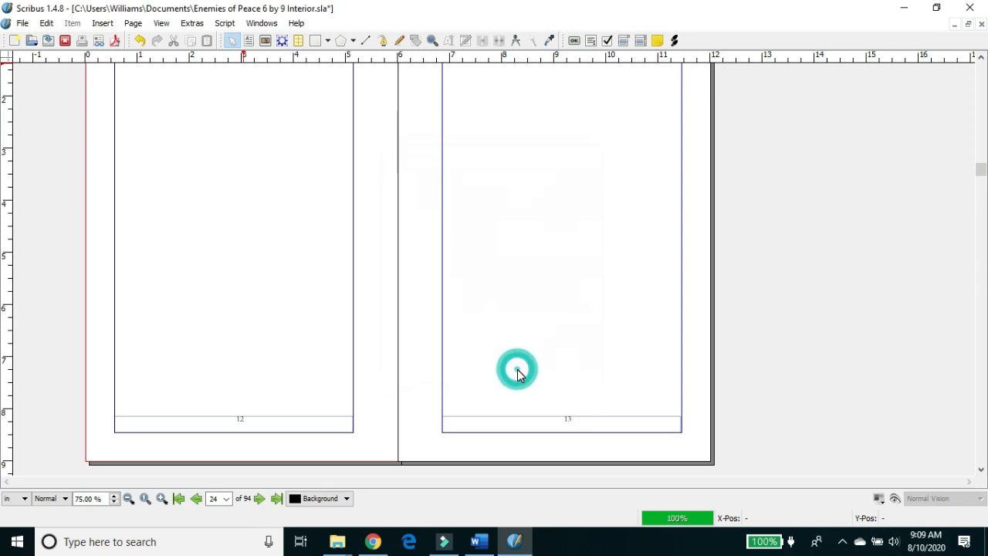
- Start exporting the document as a PDF, review the preflight results for its pages and ignore the errors
left_click_drag(983, 171, 970, 149)
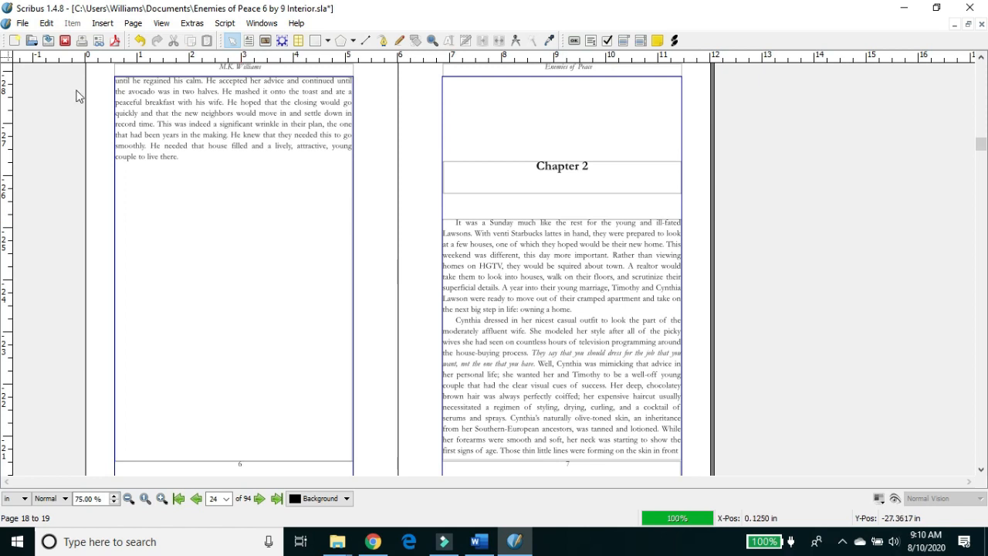
left_click(22, 24)
mouse_move(87, 228)
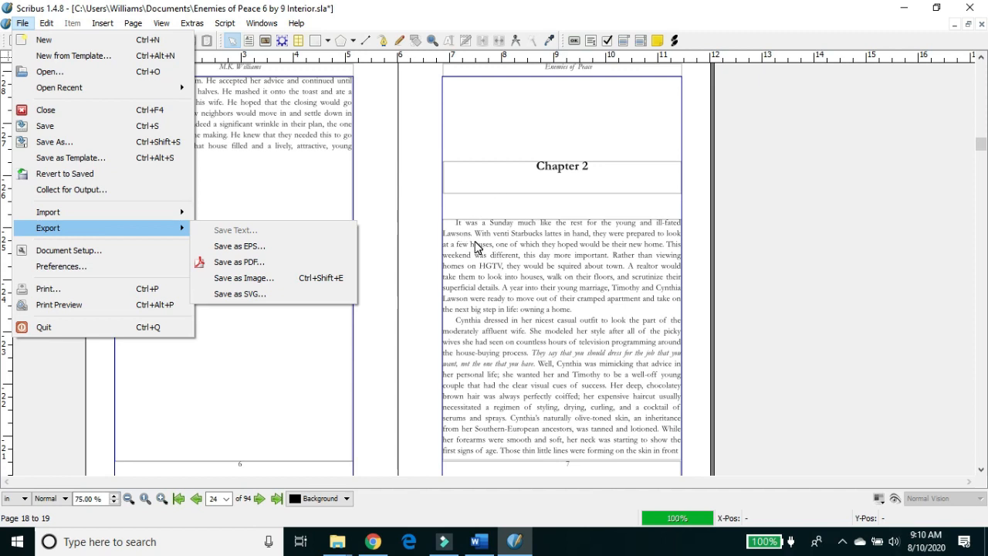
left_click(299, 264)
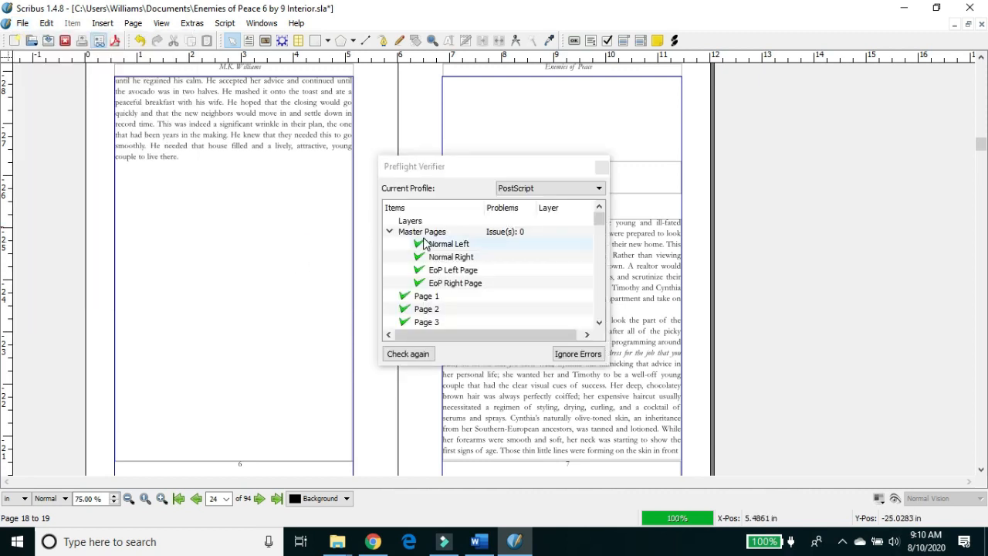
left_click_drag(602, 218, 603, 242)
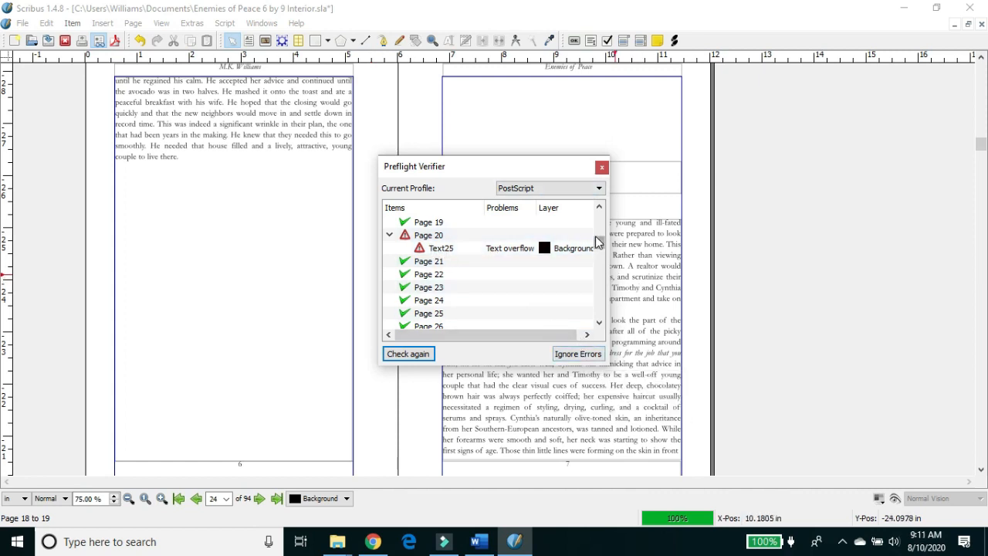
left_click_drag(599, 244, 604, 143)
left_click(578, 355)
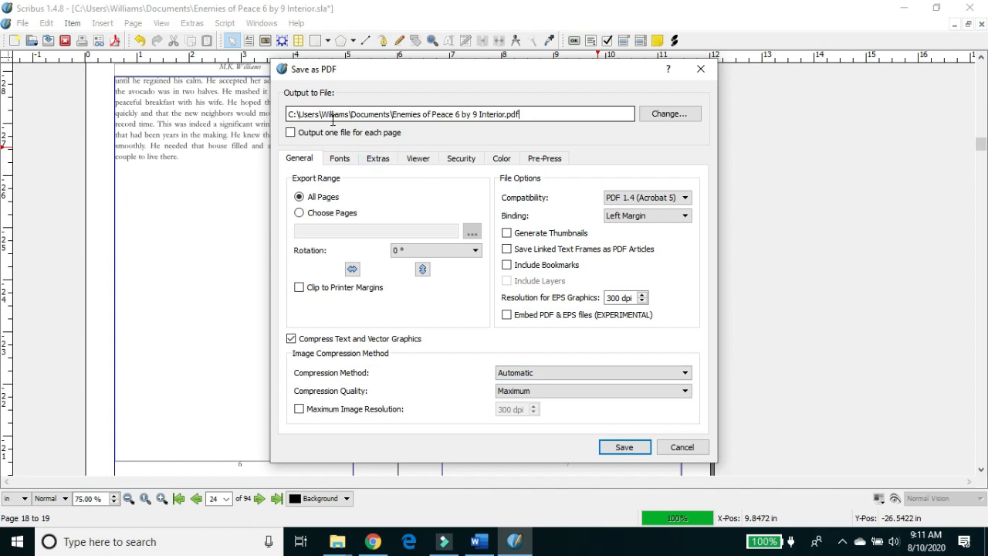
- Set the PDF export's color output to be intended for Printer
left_click(504, 164)
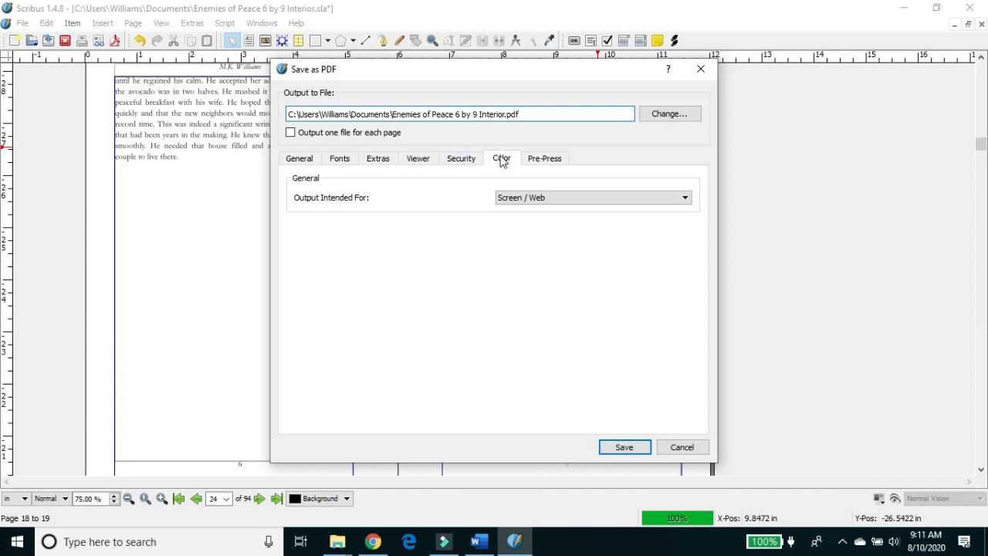
left_click(518, 201)
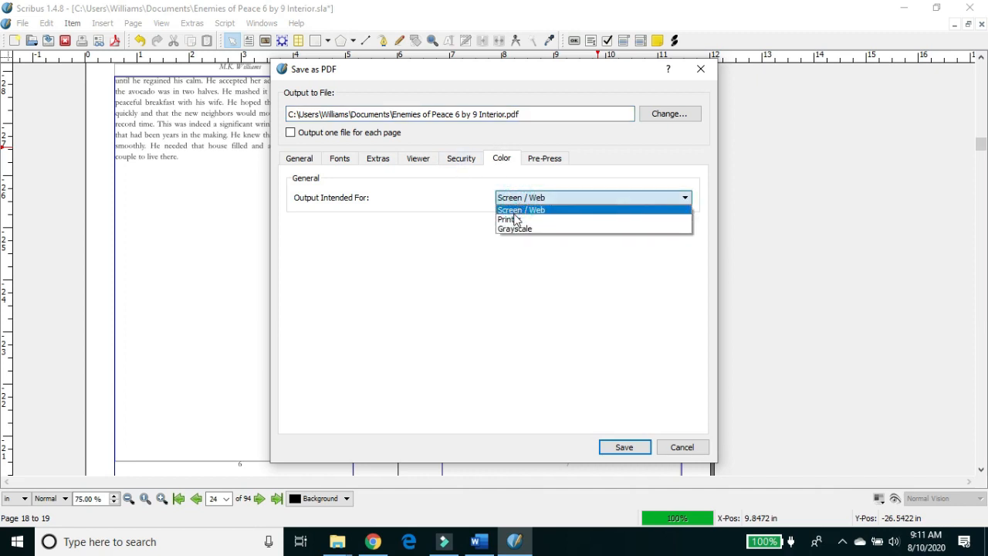
left_click(515, 219)
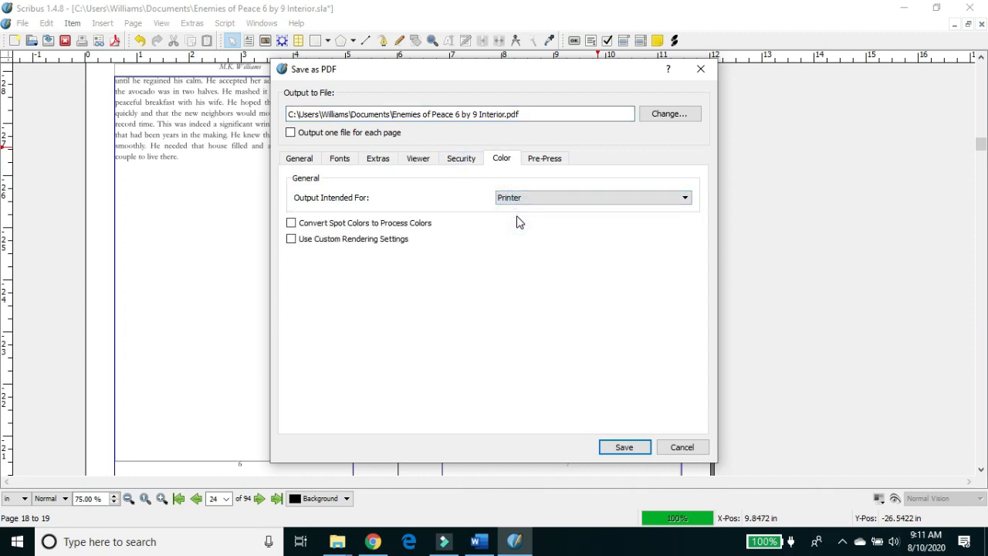